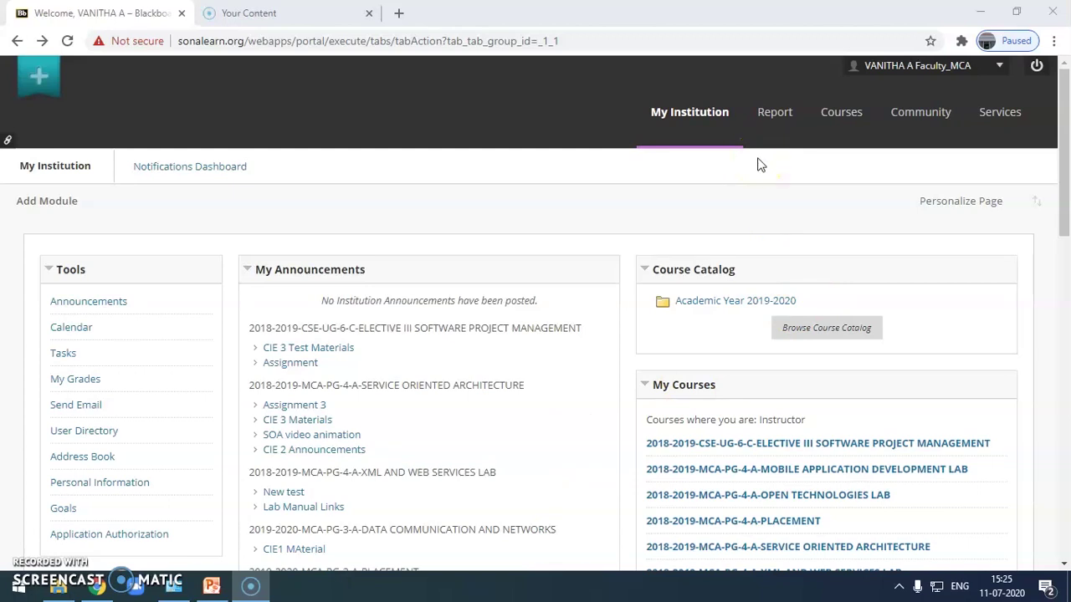
- Open the 2019-2020-MCA-PG-4-A-WEB TECHNOLOGY course from the list of instructor courses
left_click(855, 123)
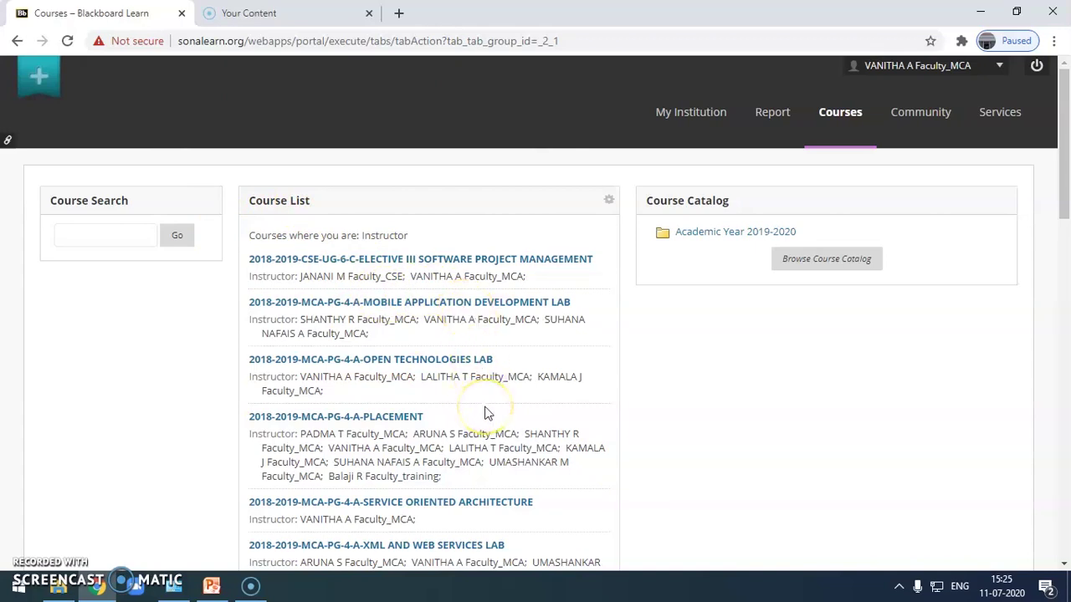
scroll(487, 413, "down", 3)
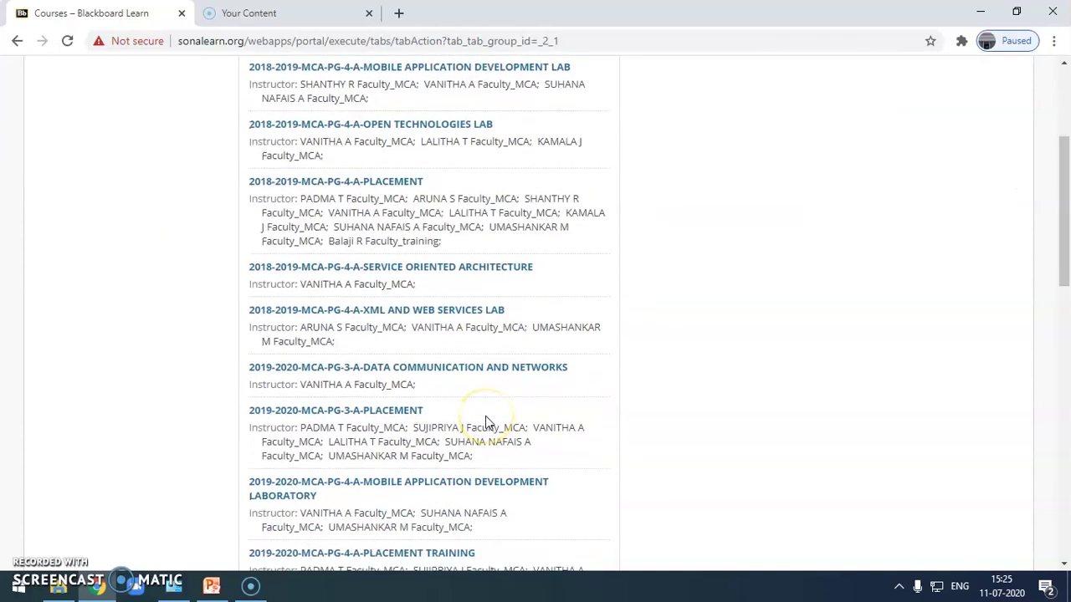
scroll(486, 418, "down", 3)
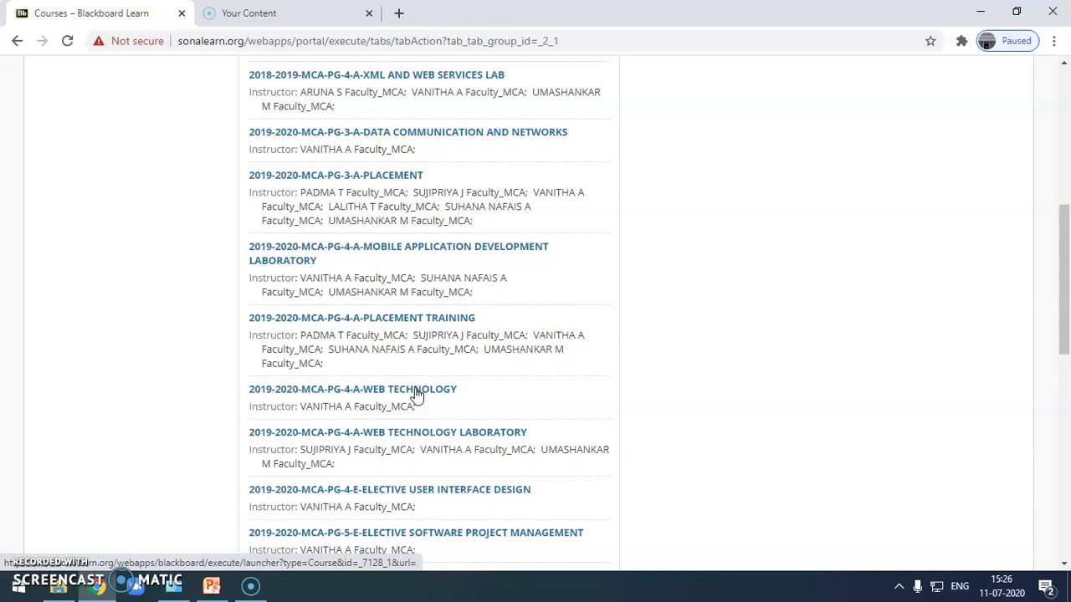
left_click(416, 394)
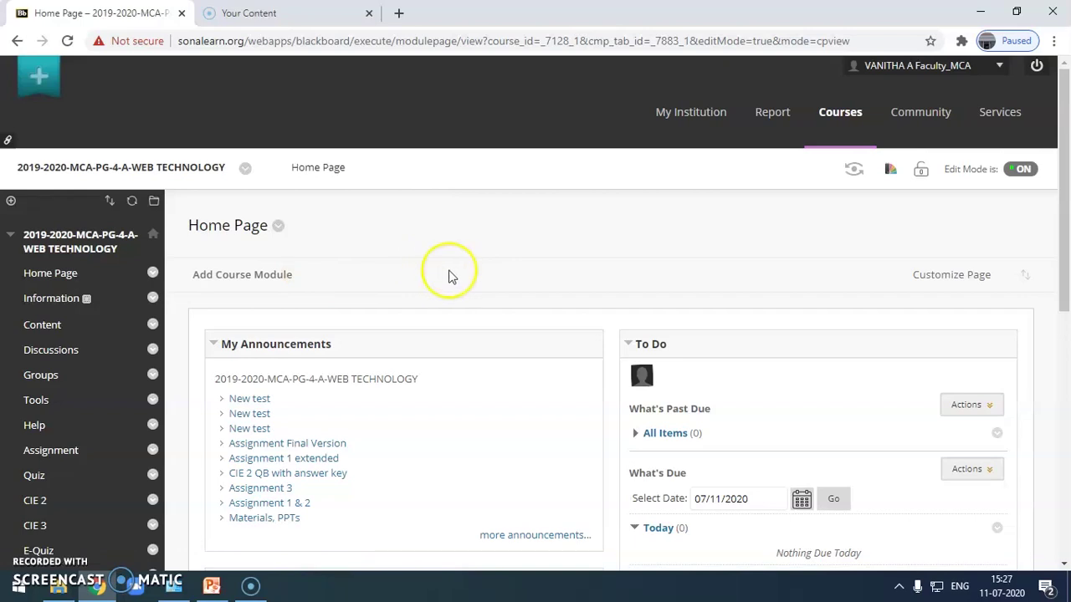
- Start a new content area for the course menu and name it Quiz Series
left_click(11, 201)
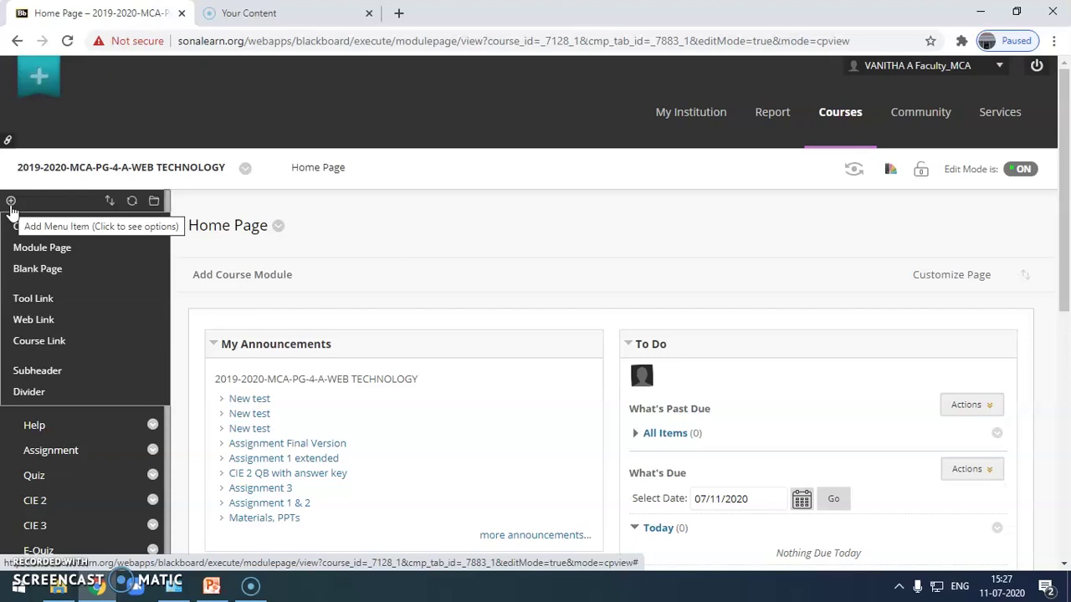
left_click(46, 205)
left_click(11, 202)
left_click(46, 207)
left_click(11, 201)
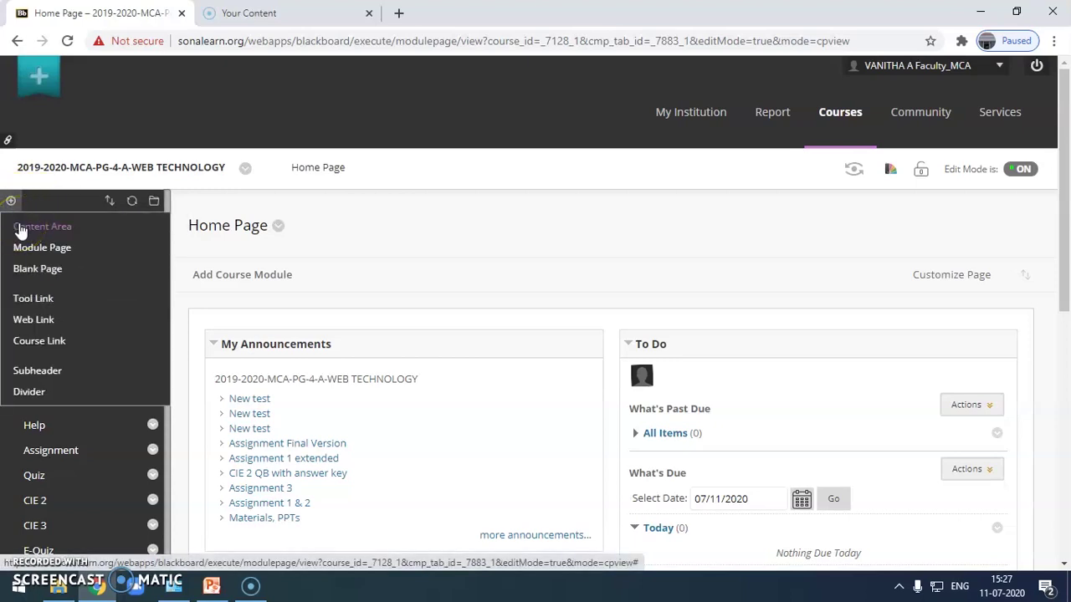
left_click(22, 232)
left_click(25, 234)
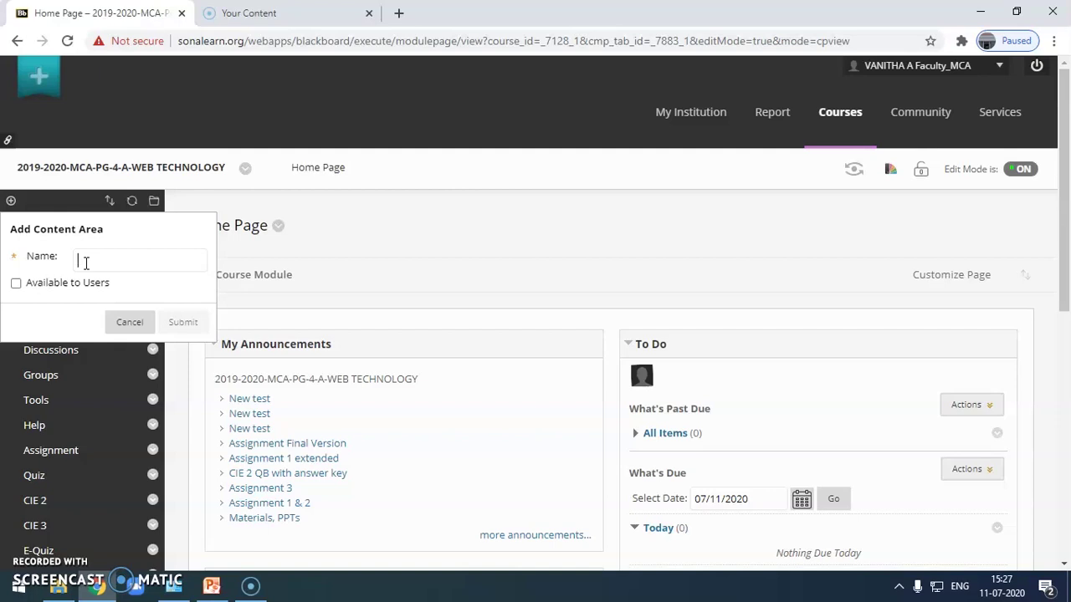
type("Quiz ")
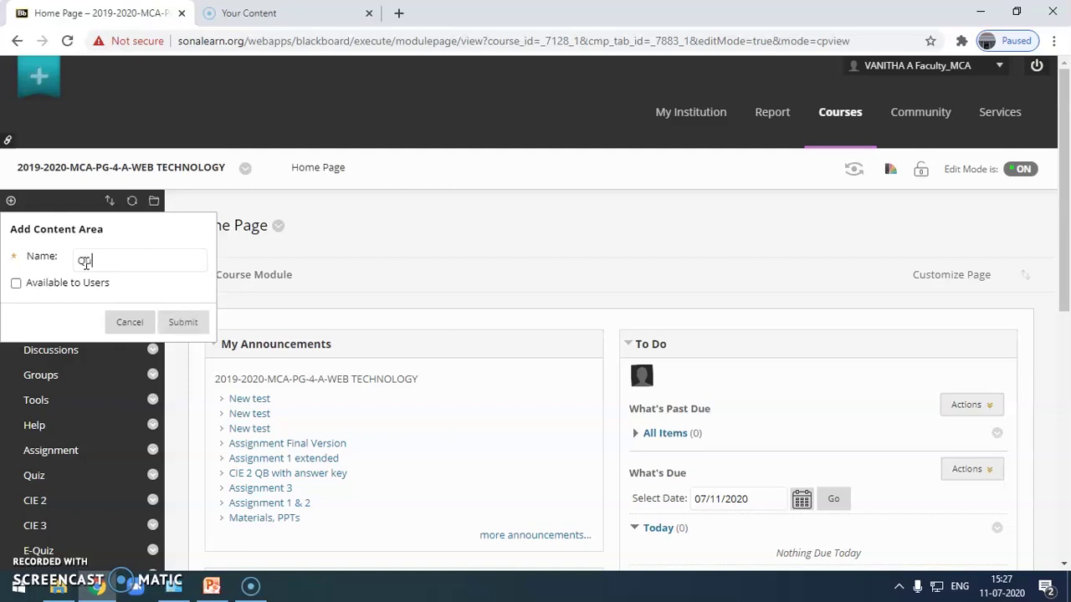
type("Series")
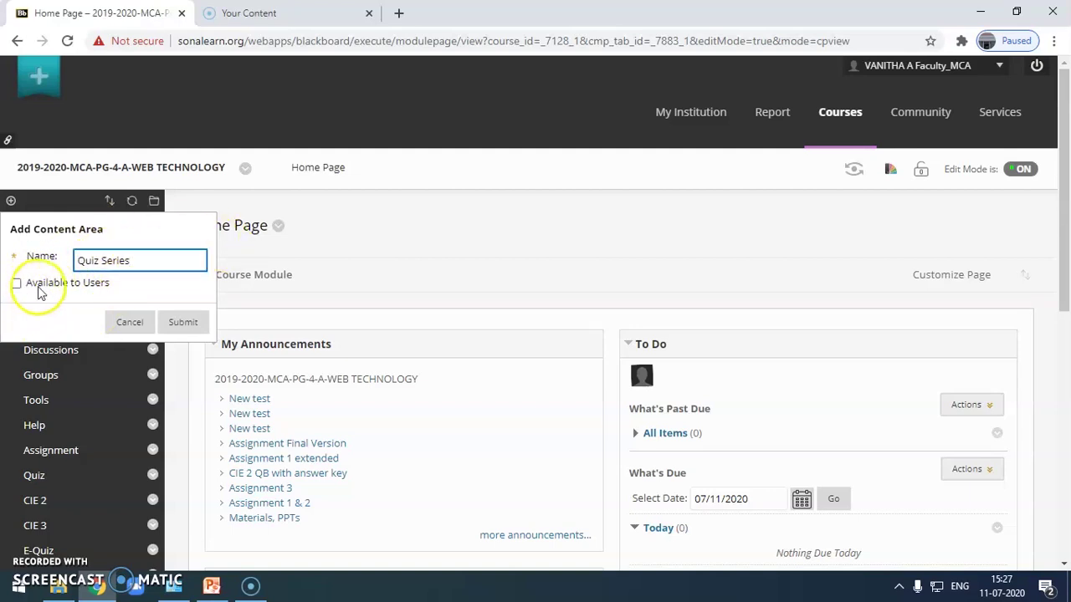
- Make the new content area available to users, submit it, and open the Quiz Series page
left_click(67, 288)
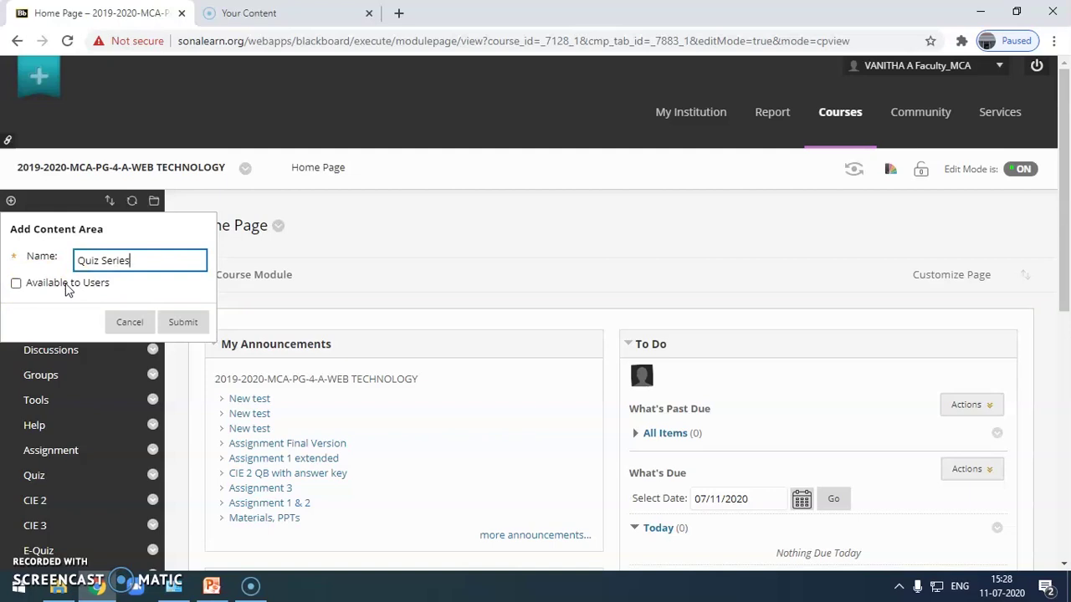
left_click(16, 284)
left_click(15, 285)
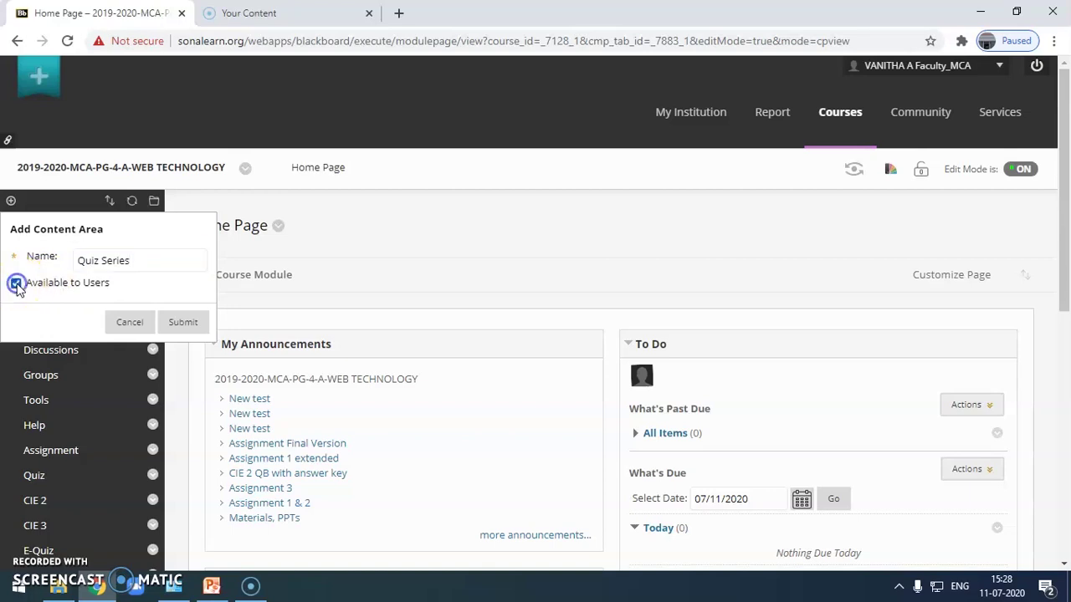
left_click(193, 323)
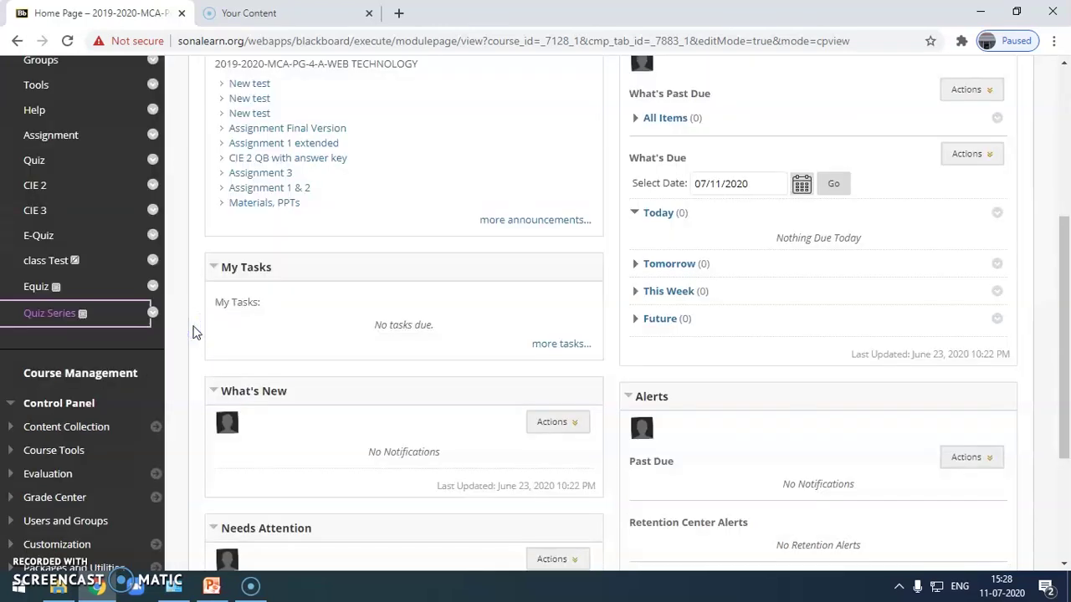
left_click(46, 315)
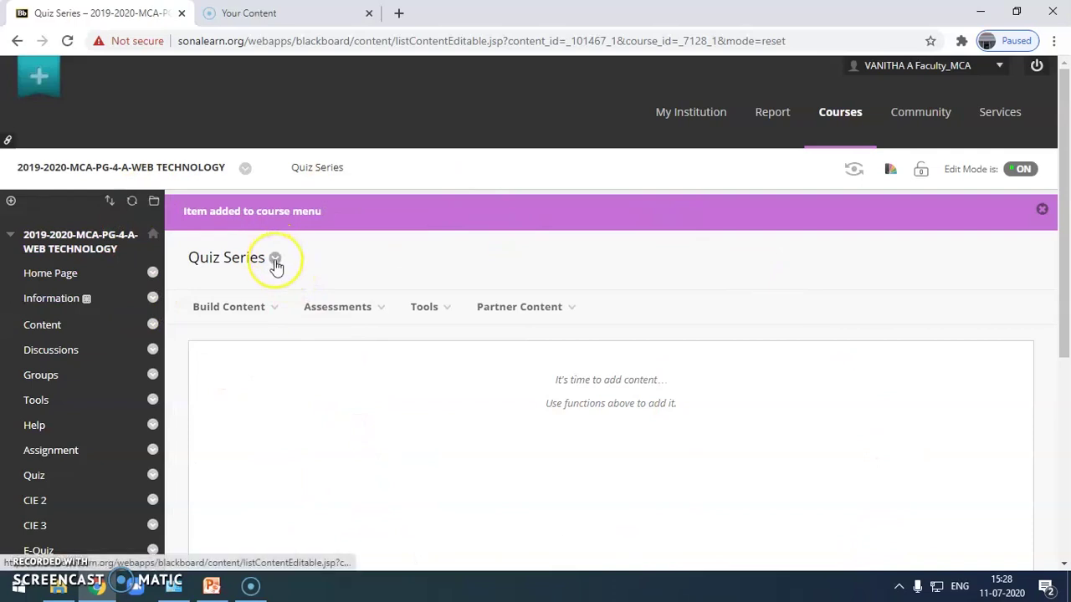
- Examine the content-building, assessment, tool and partner content options offered for the Quiz Series area
left_click(424, 307)
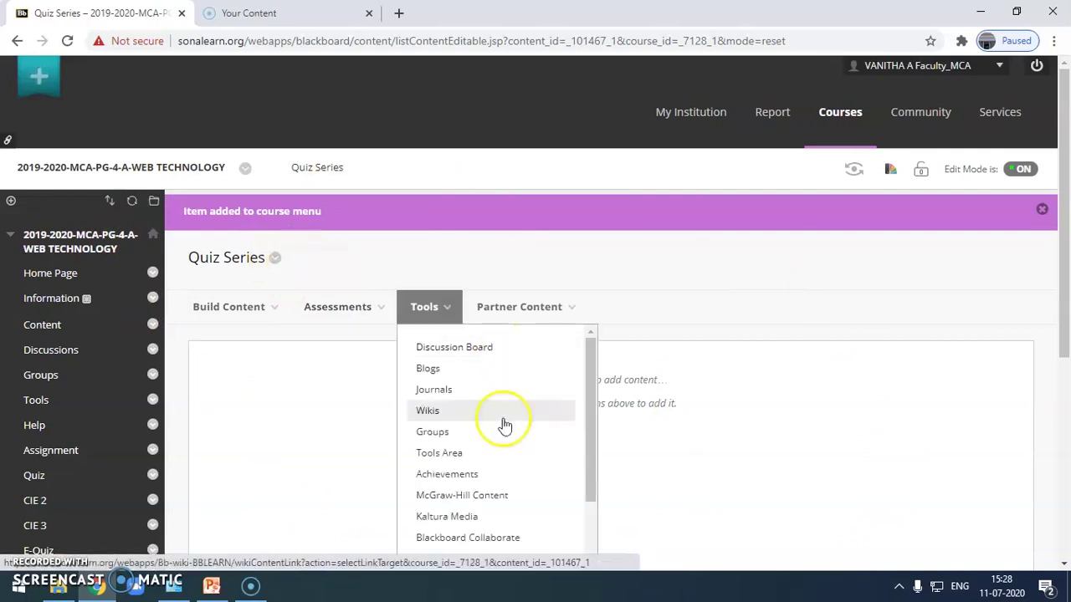
left_click(249, 308)
left_click(368, 316)
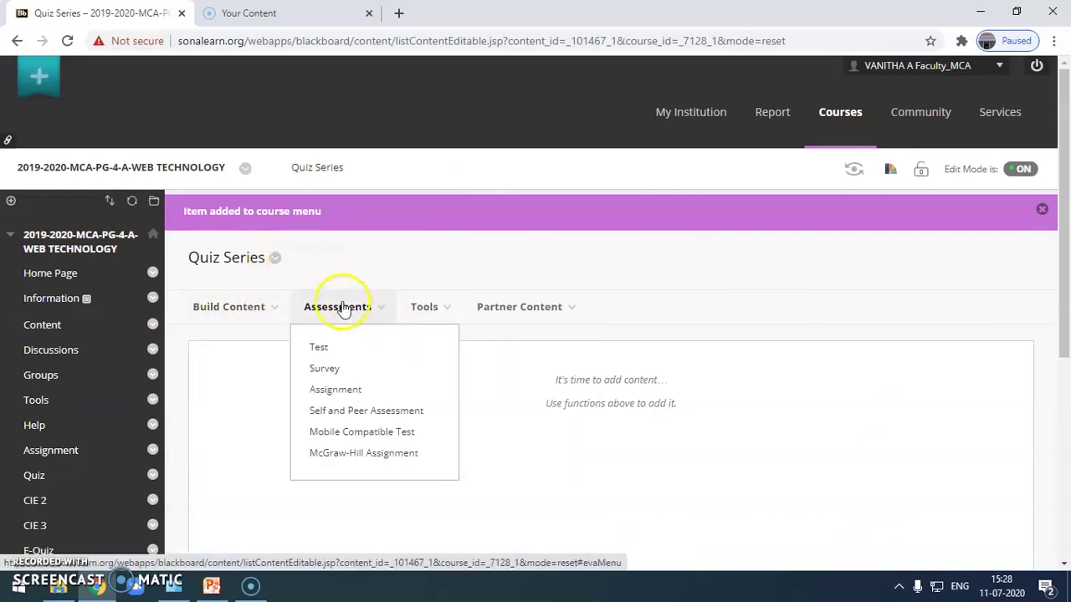
left_click(450, 309)
left_click(506, 314)
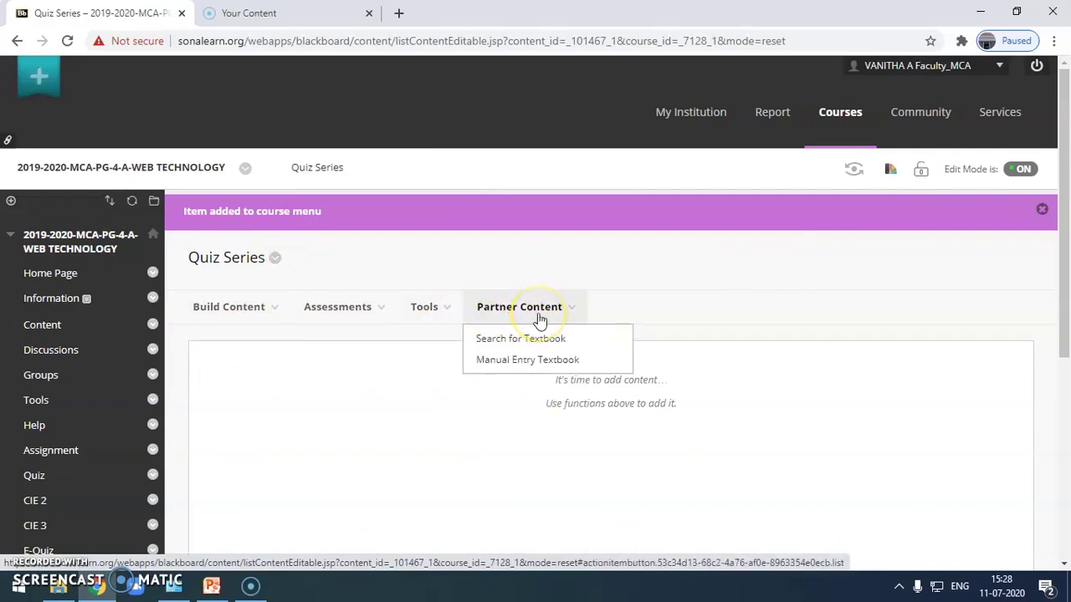
left_click(540, 320)
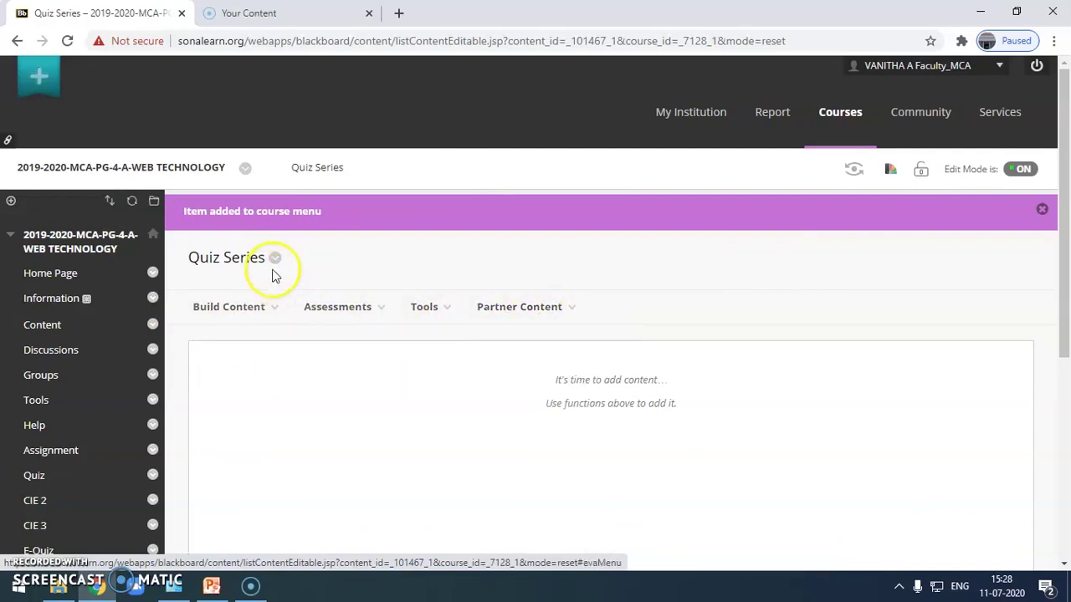
left_click(368, 322)
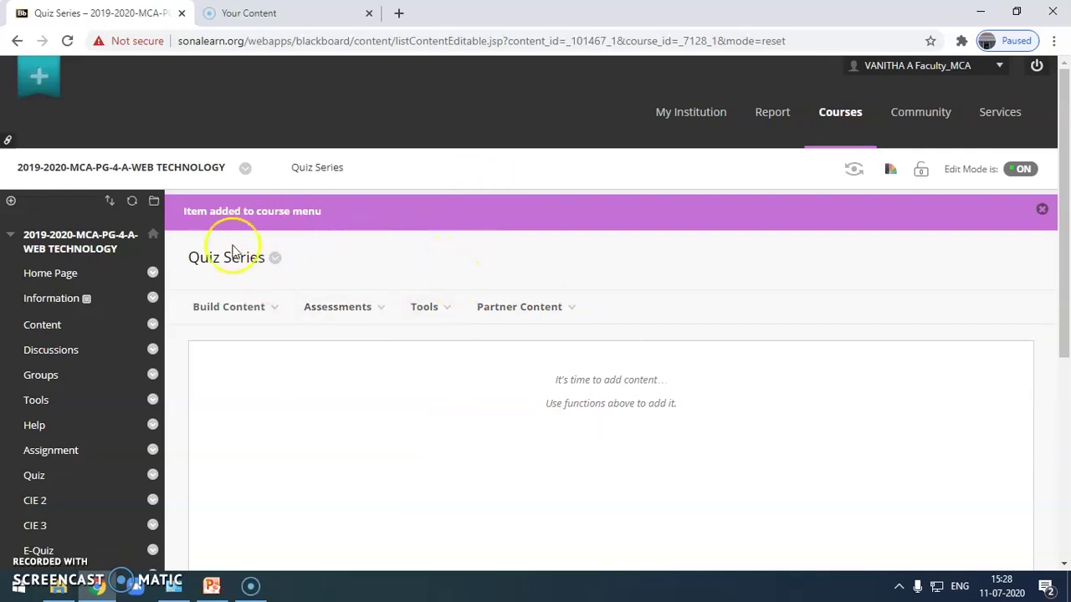
left_click(213, 303)
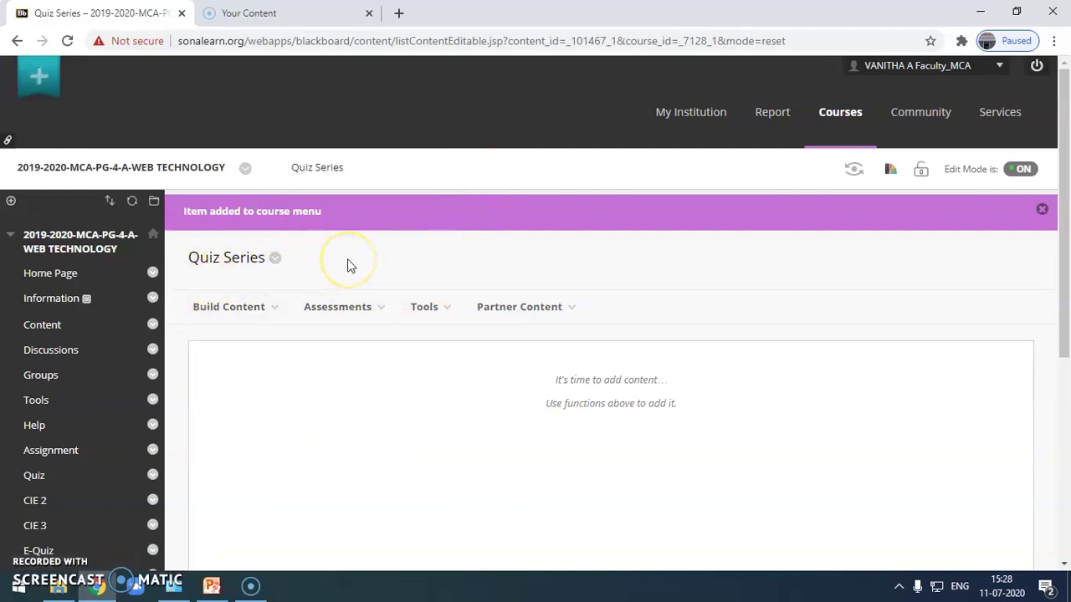
- Add a test assessment to Quiz Series, choosing to create a new test instead of an existing one
left_click(376, 309)
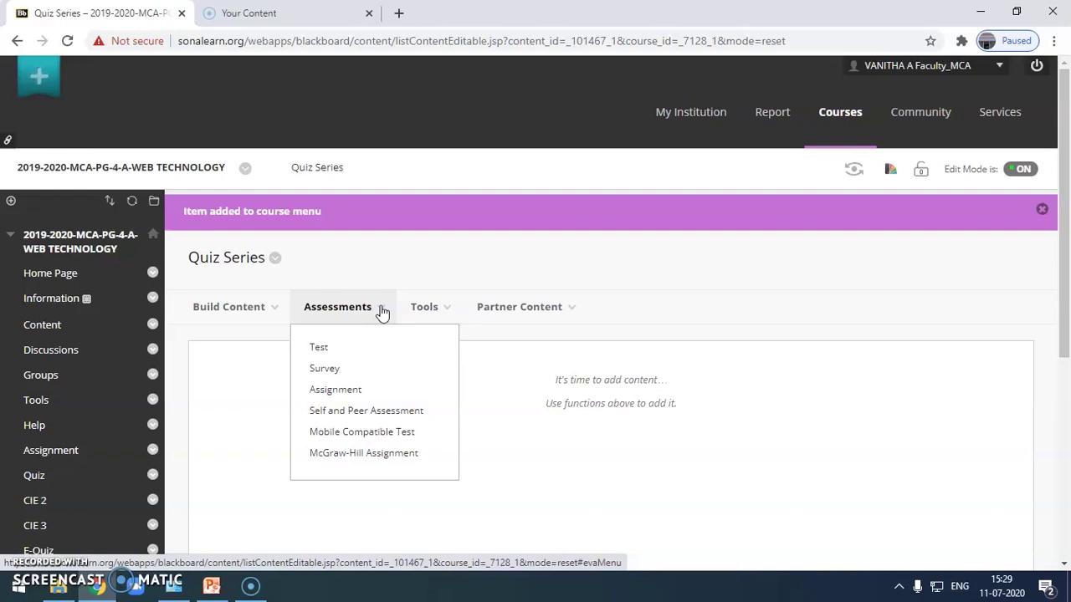
left_click(337, 348)
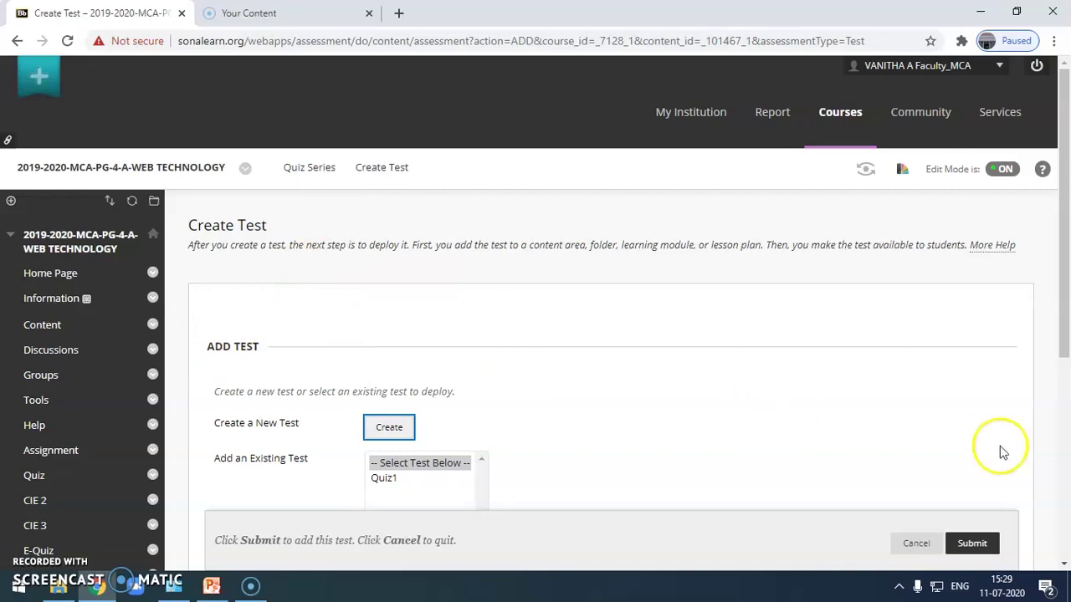
scroll(923, 396, "down", 5)
scroll(915, 396, "up", 5)
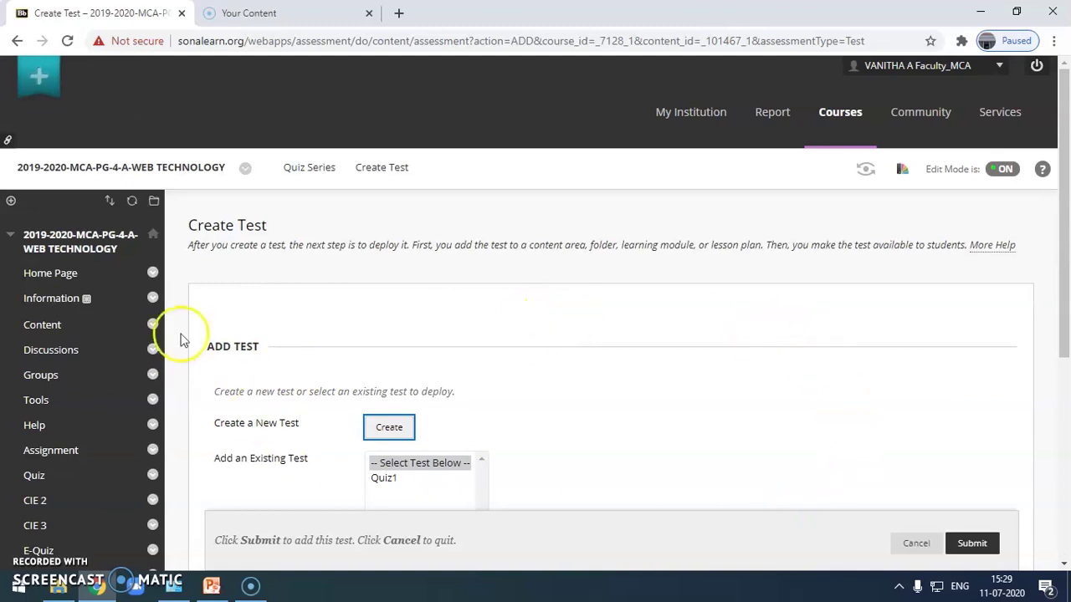
left_click(401, 436)
scroll(669, 402, "down", 2)
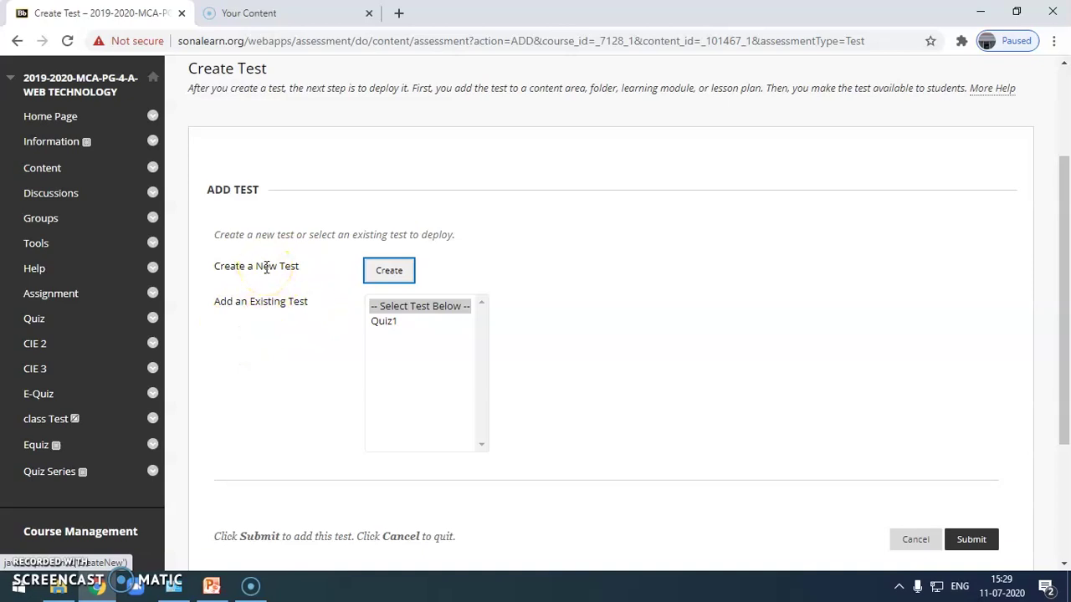
left_click(388, 272)
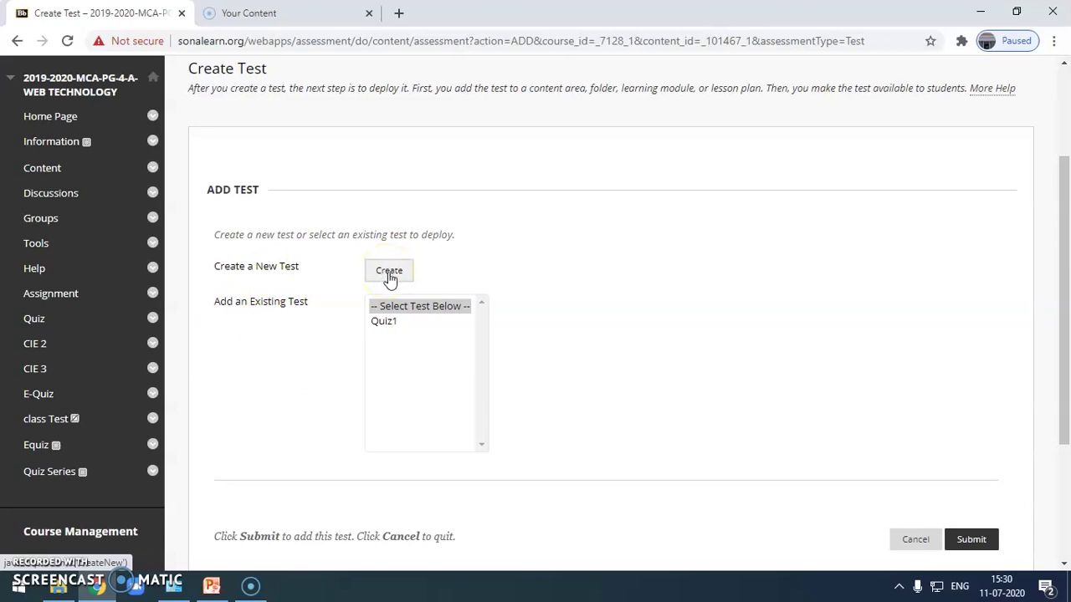
left_click(388, 275)
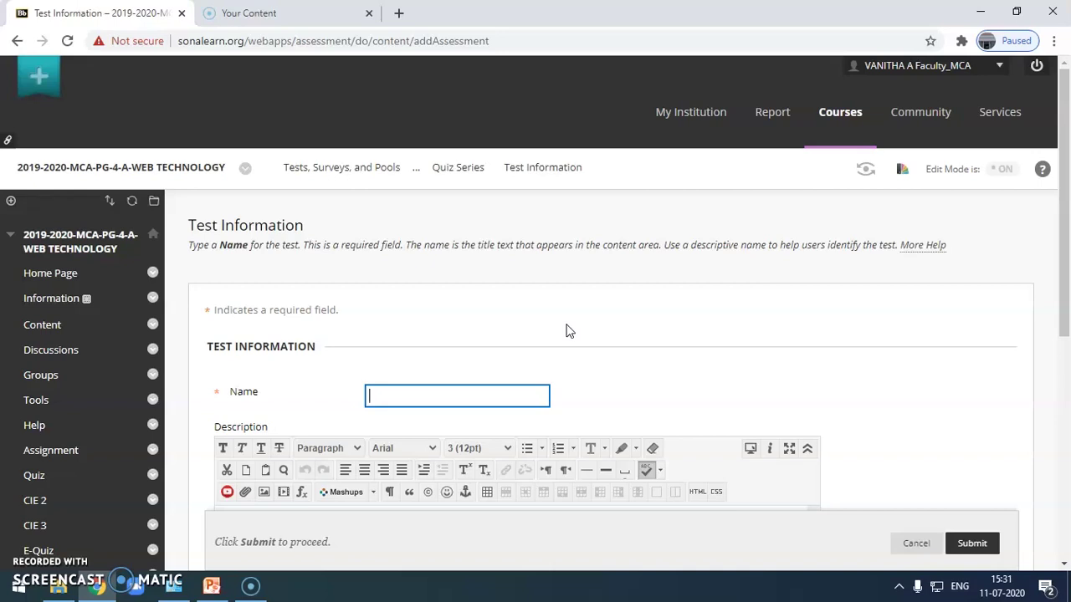
- Name the new test Q1
left_click(409, 399)
type("Q1")
scroll(736, 404, "down", 2)
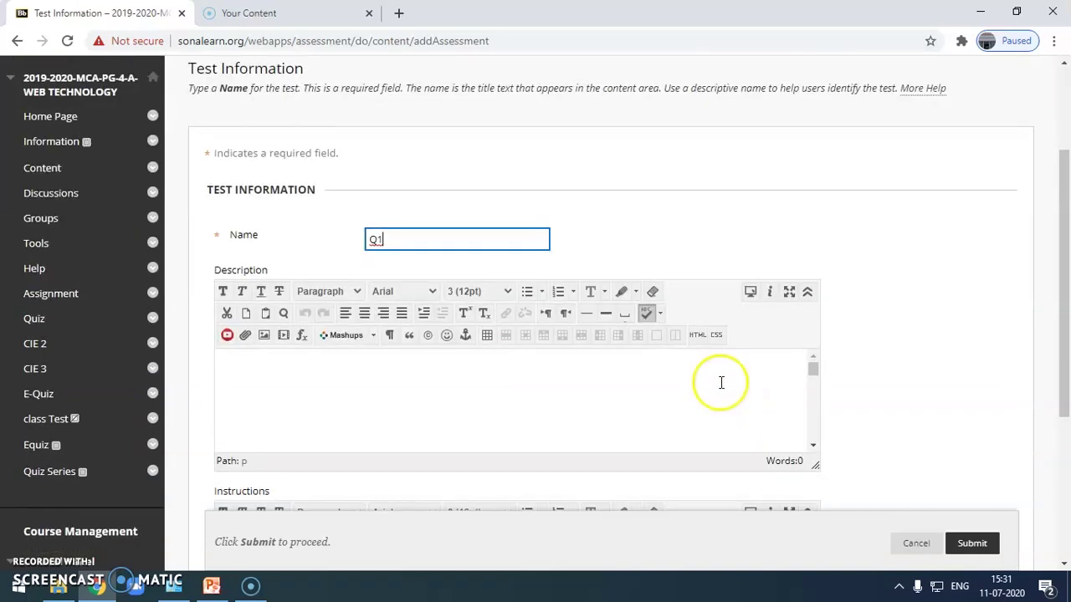
- Examine the Description and Instructions text editors on the Test Information form
left_click(317, 392)
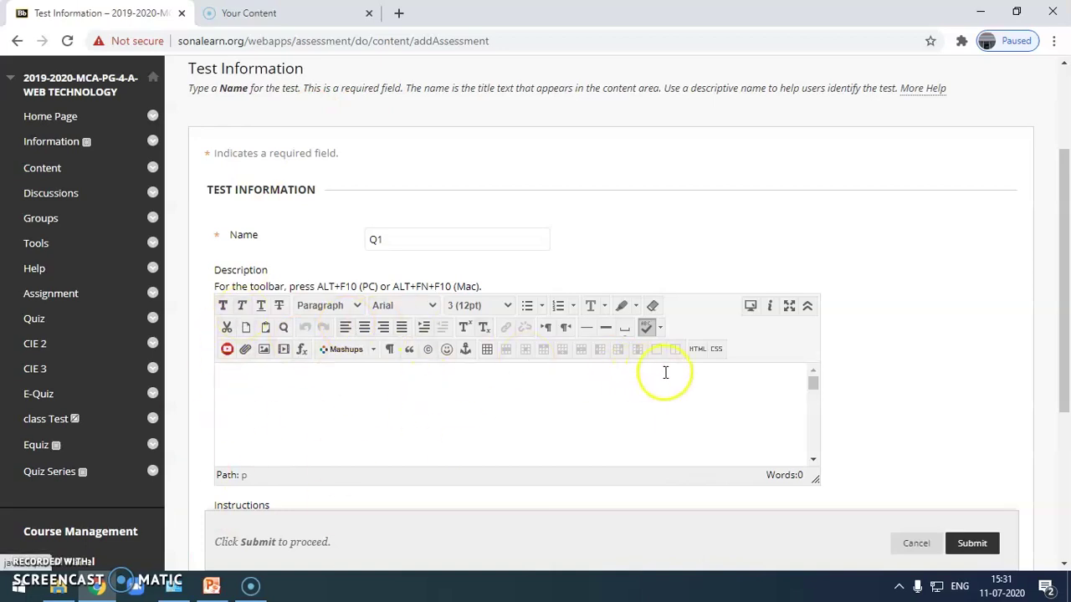
left_click(698, 390)
left_click(251, 397)
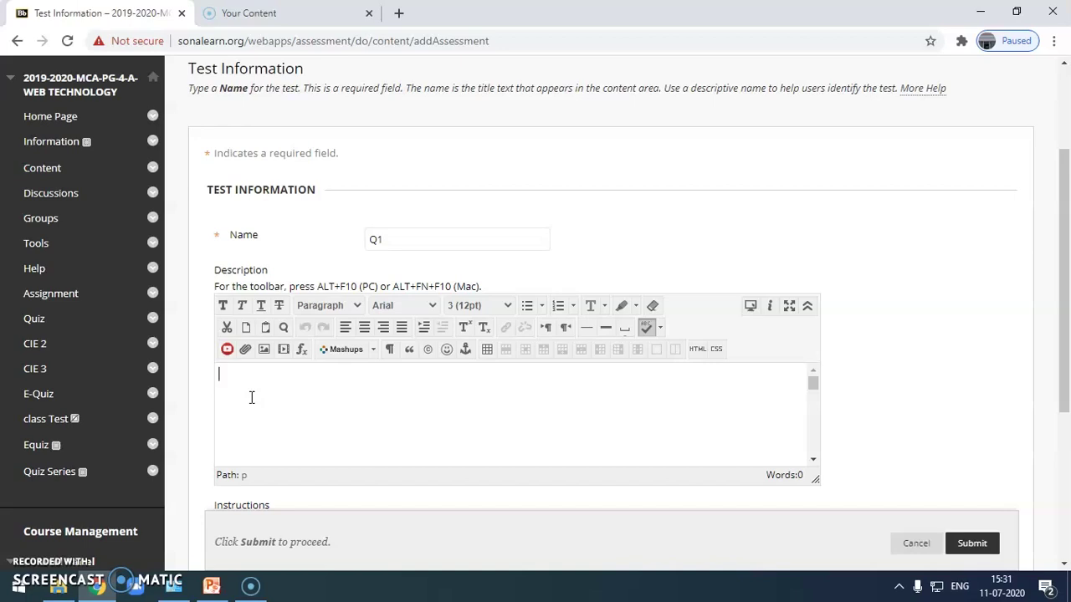
left_click(274, 400)
scroll(950, 382, "down", 2)
left_click(265, 453)
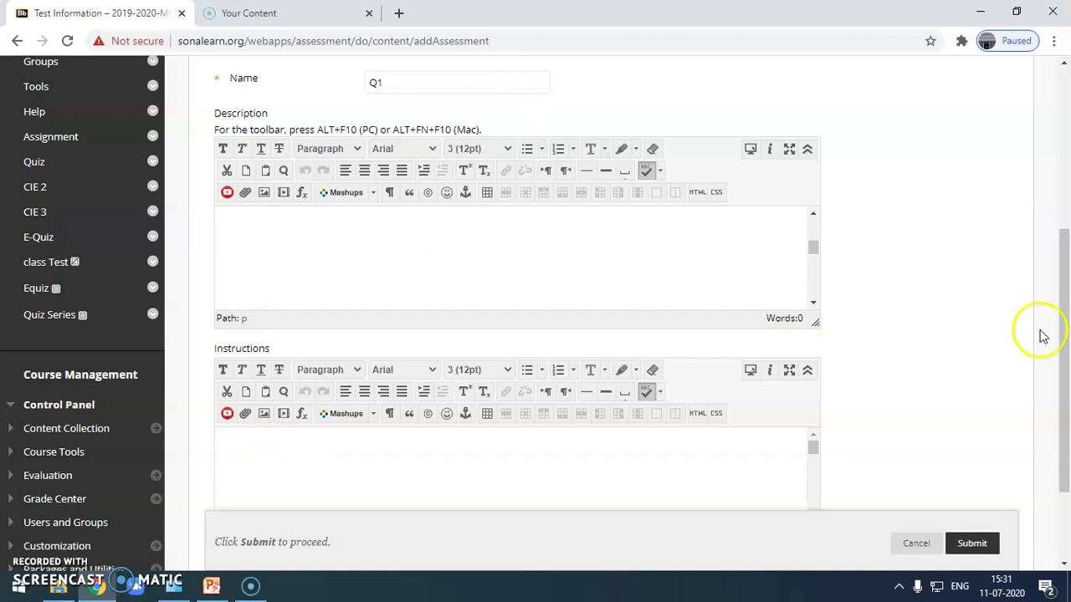
left_click(238, 457)
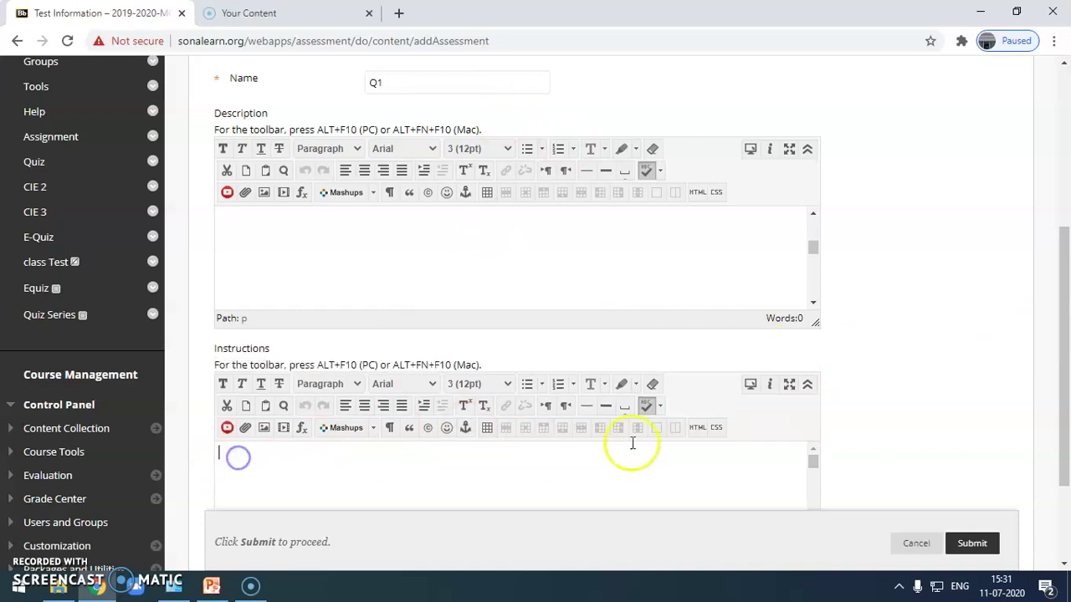
scroll(1051, 430, "down", 2)
scroll(1058, 431, "up", 3)
scroll(1065, 431, "down", 3)
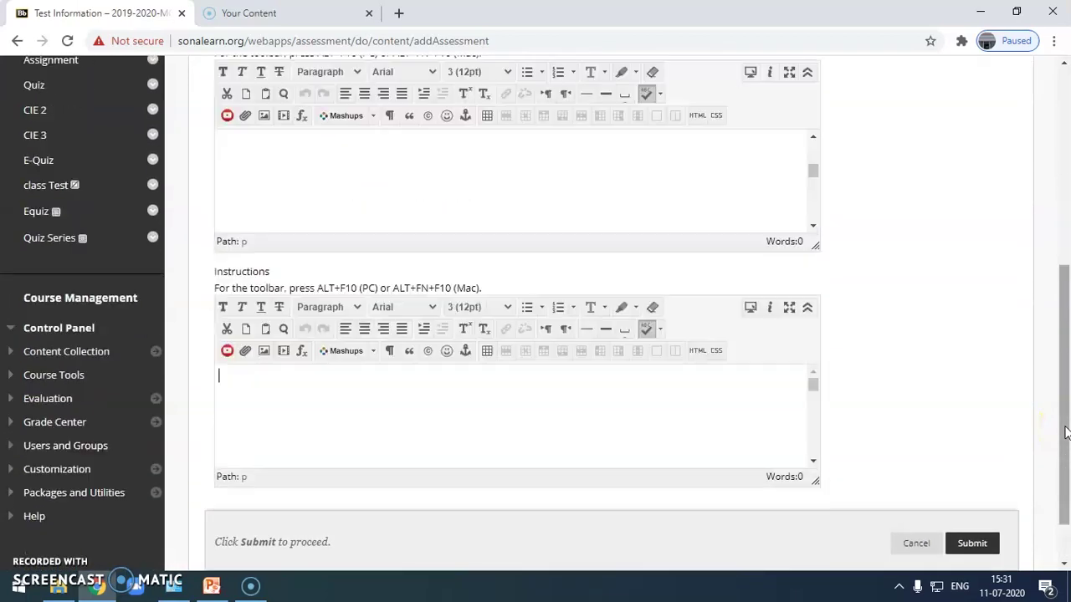
scroll(1058, 432, "up", 5)
scroll(1056, 432, "down", 4)
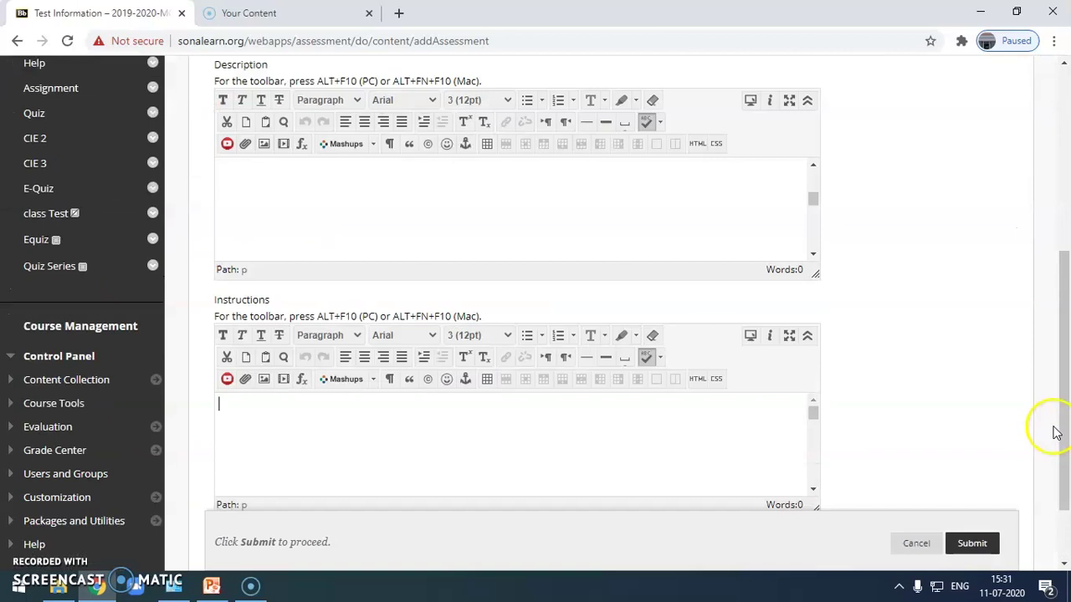
left_click(252, 169)
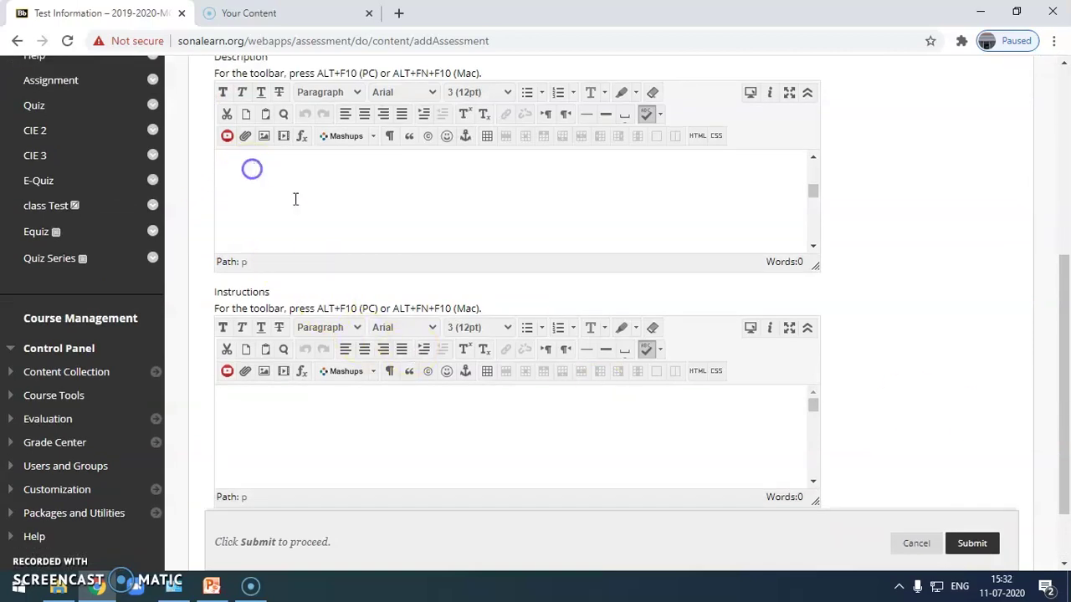
left_click(242, 413)
left_click(260, 189)
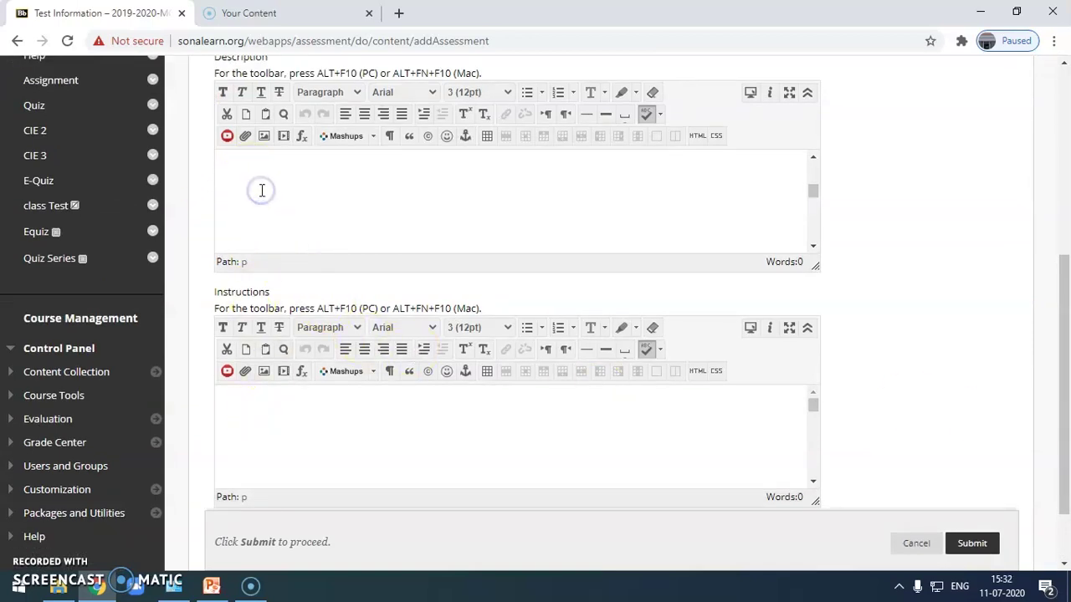
scroll(1067, 423, "down", 1)
scroll(1066, 423, "up", 4)
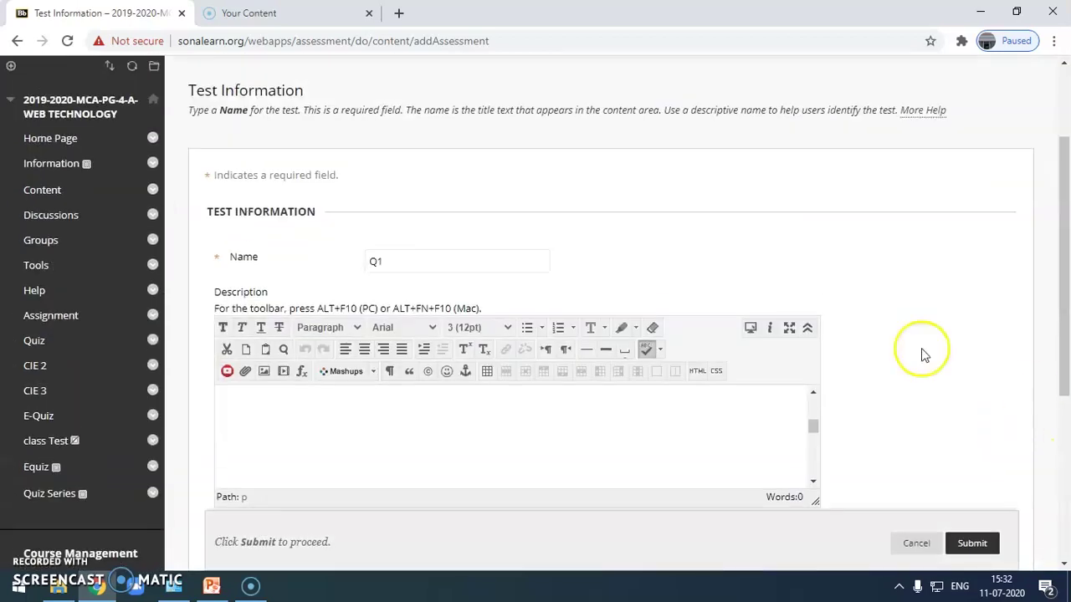
- Enter "This is Quiz1." as the test's description
left_click(325, 442)
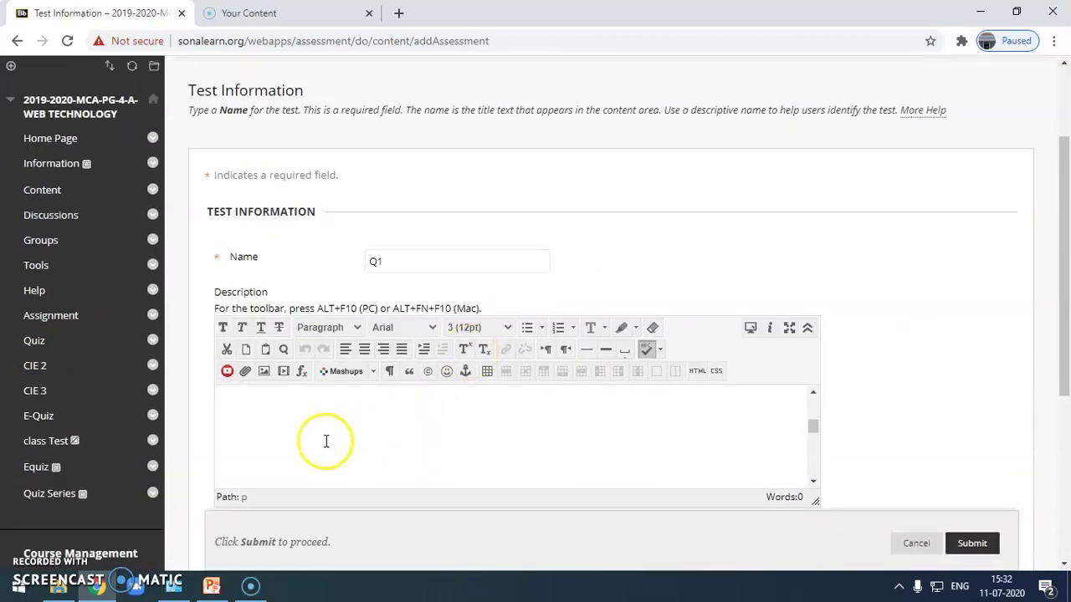
left_click(797, 418)
left_click_drag(812, 423, 812, 394)
type("T")
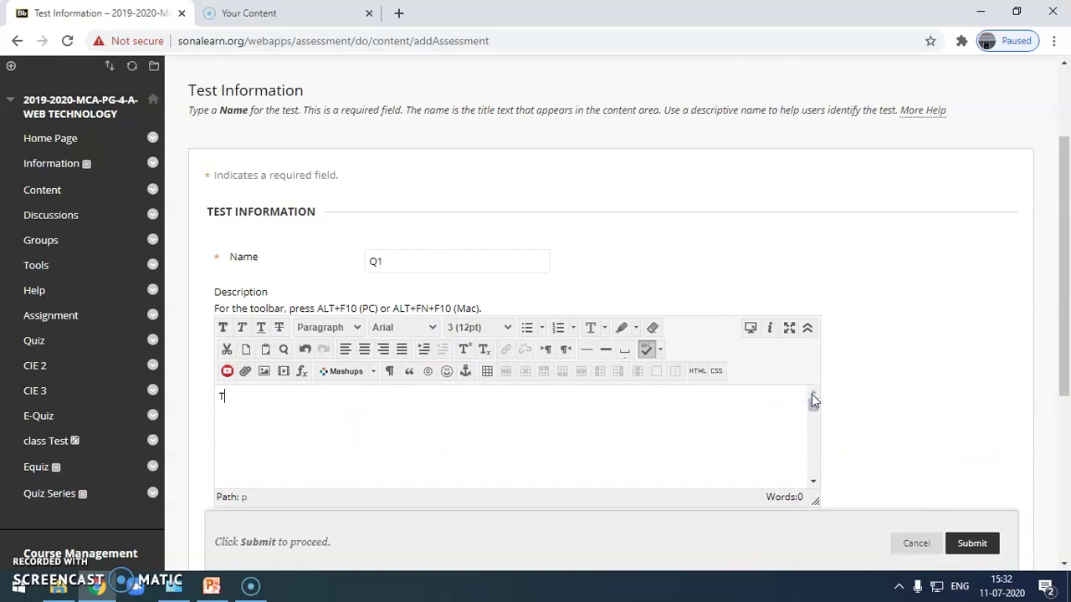
type("his is Quiz1.")
left_click(905, 312)
- Enter the test instructions "Answer all the Questions. The time is set to 30 minutes."
scroll(906, 313, "down", 3)
left_click(331, 458)
type("Answer ")
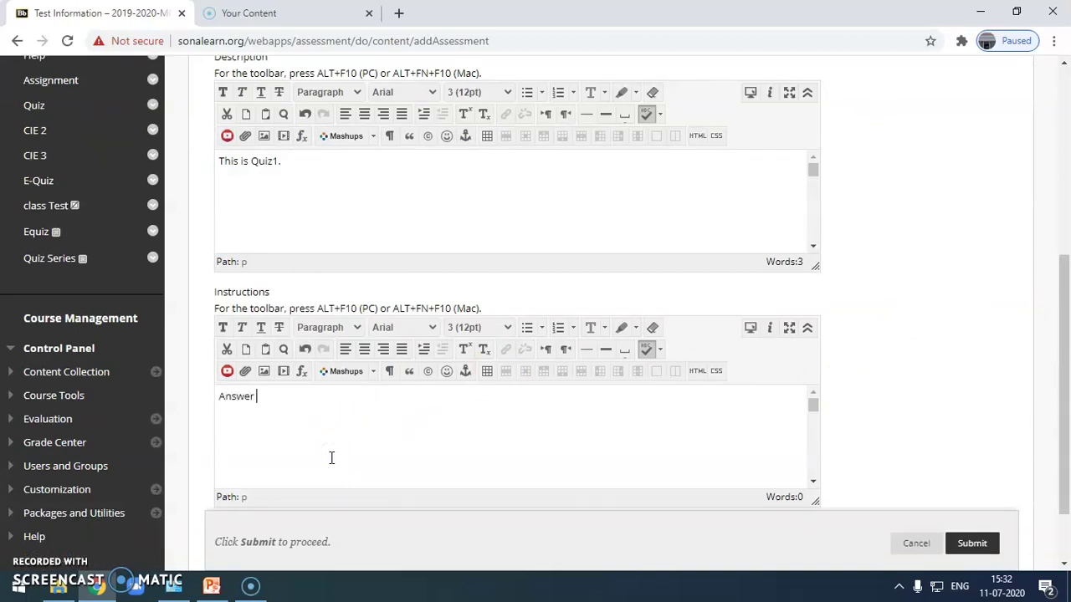
type("all the Questions. The")
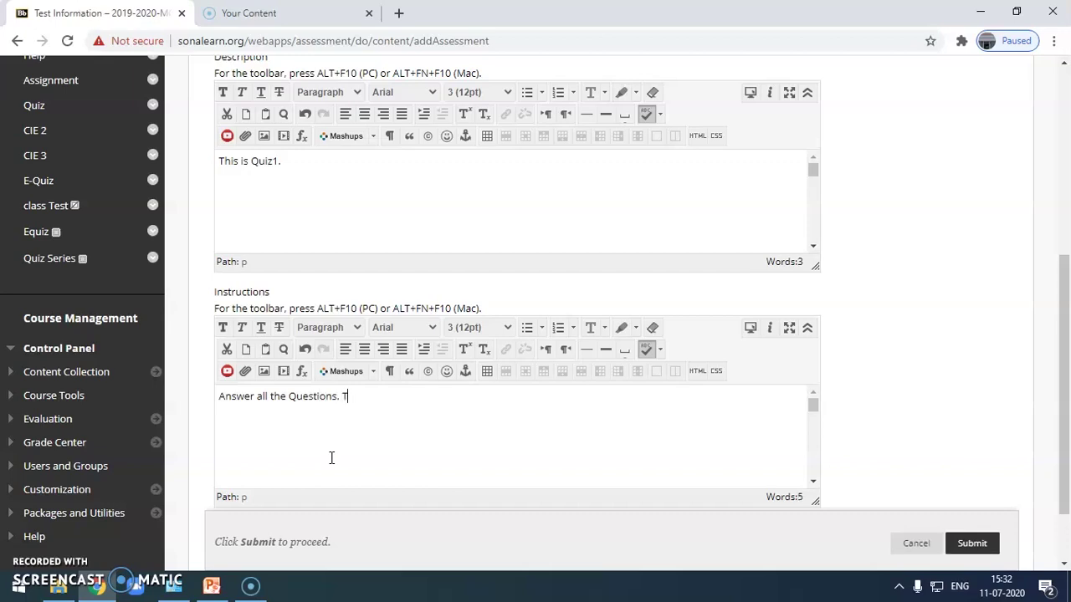
type(" time is set")
key("BackSpace")
type("t to 30 min")
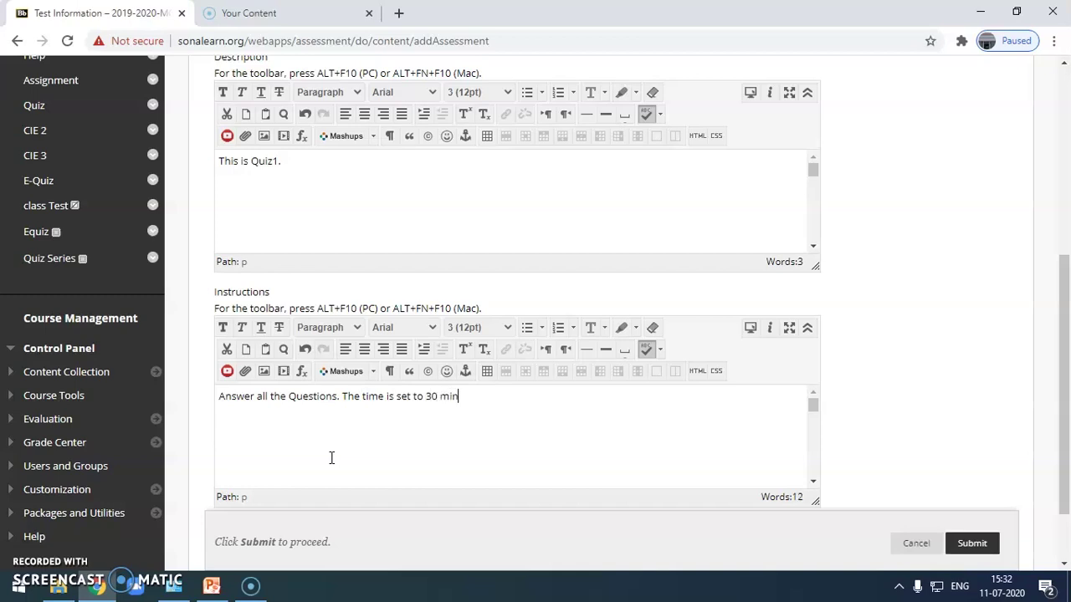
type("utes.")
- Review the completed Test Information form and submit it to create the Q1 test
scroll(1040, 432, "down", 2)
scroll(1034, 399, "up", 3)
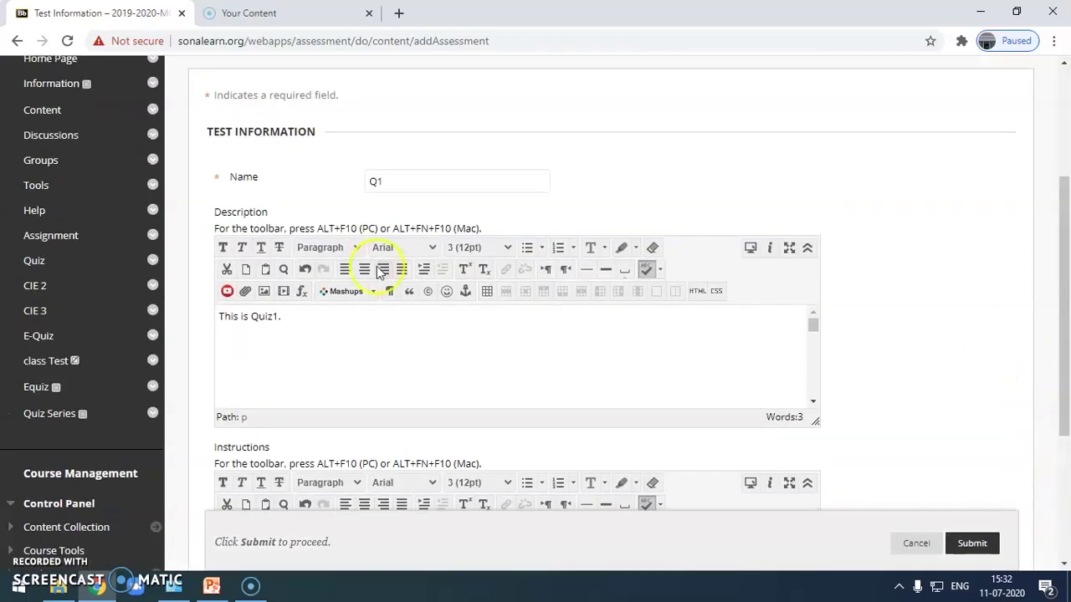
scroll(1062, 377, "down", 2)
scroll(951, 416, "down", 3)
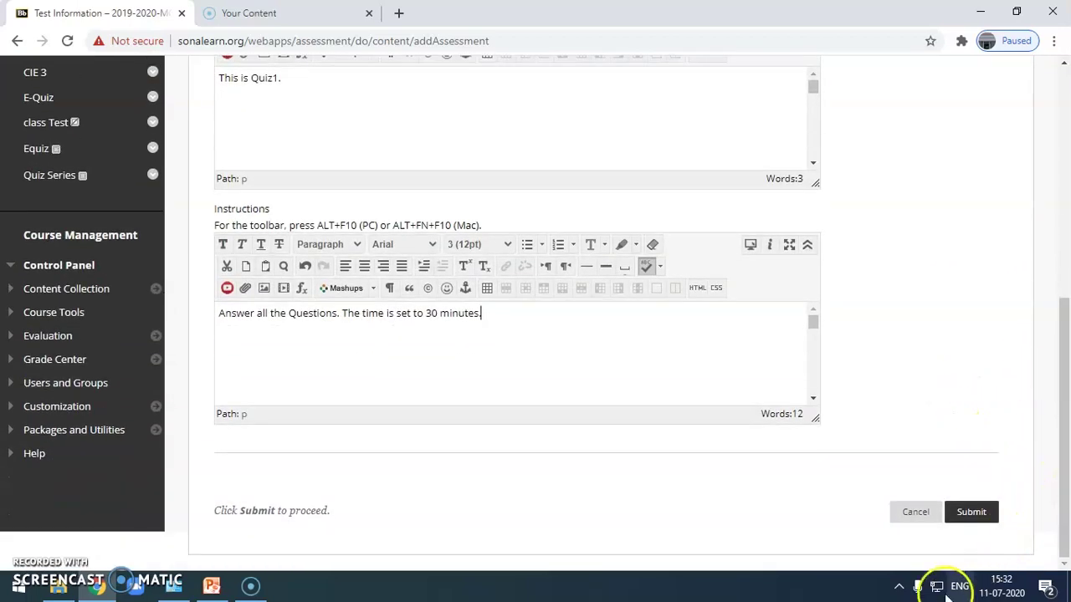
left_click(974, 515)
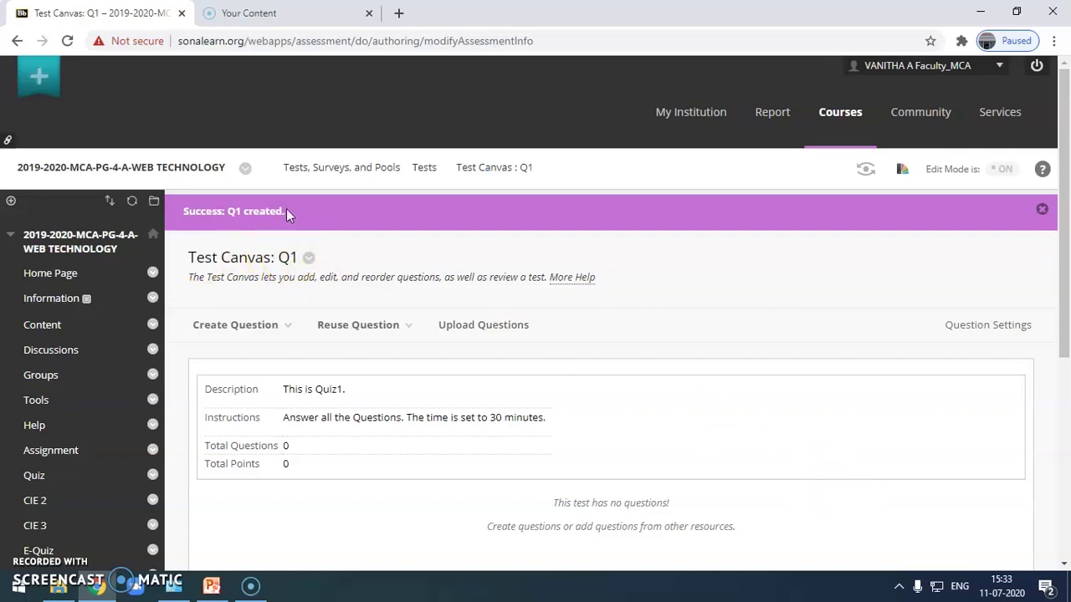
- Examine the Q1 Test Canvas, including its description, instructions, totals and options for creating questions
left_click(326, 328)
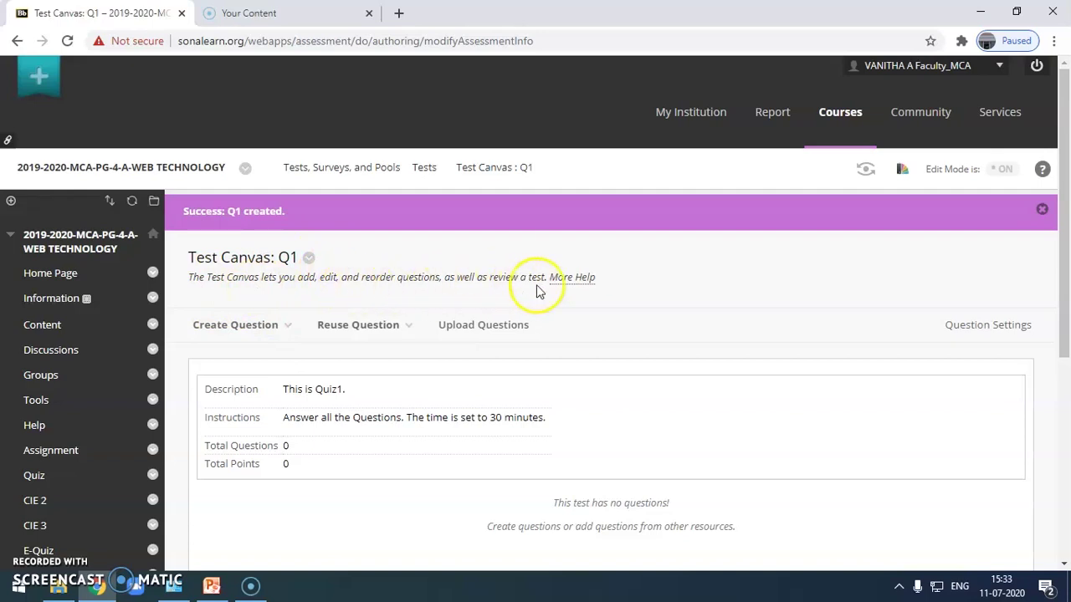
scroll(559, 329, "down", 2)
left_click(230, 177)
left_click(224, 176)
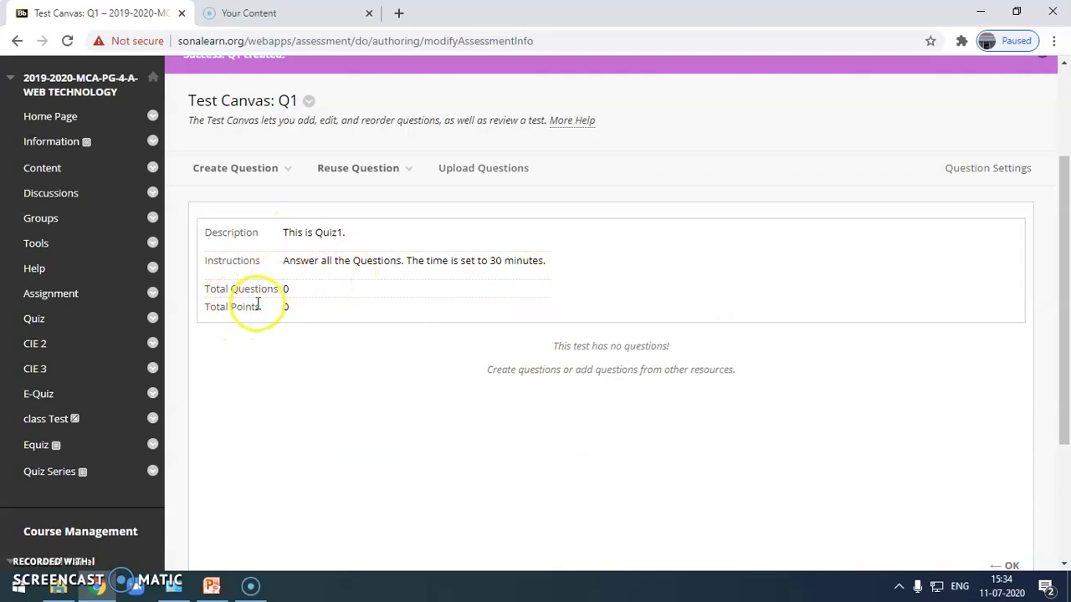
scroll(643, 416, "down", 3)
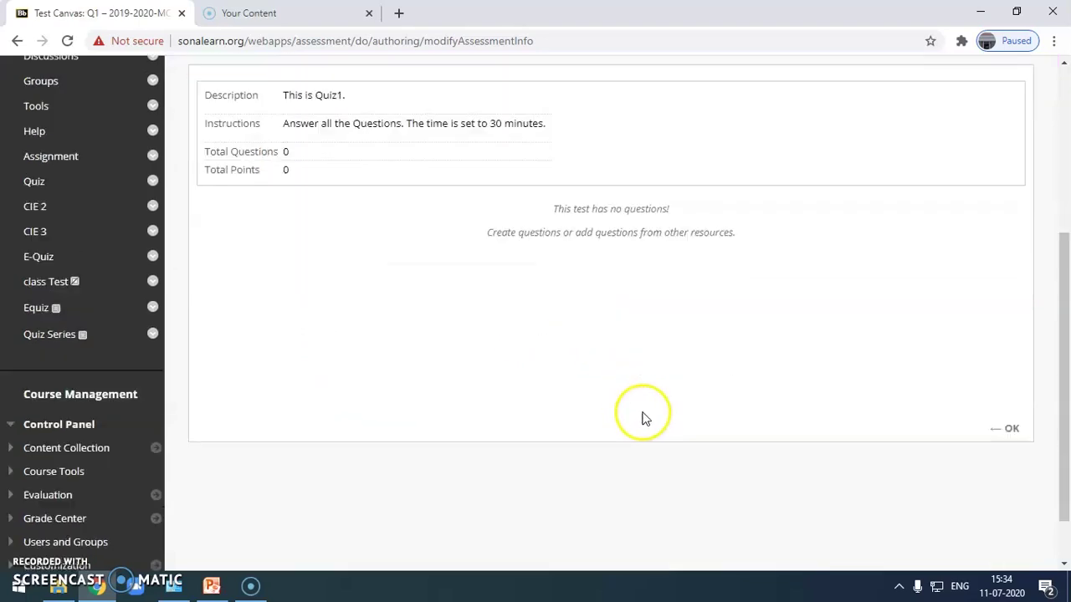
scroll(651, 418, "up", 5)
left_click(289, 331)
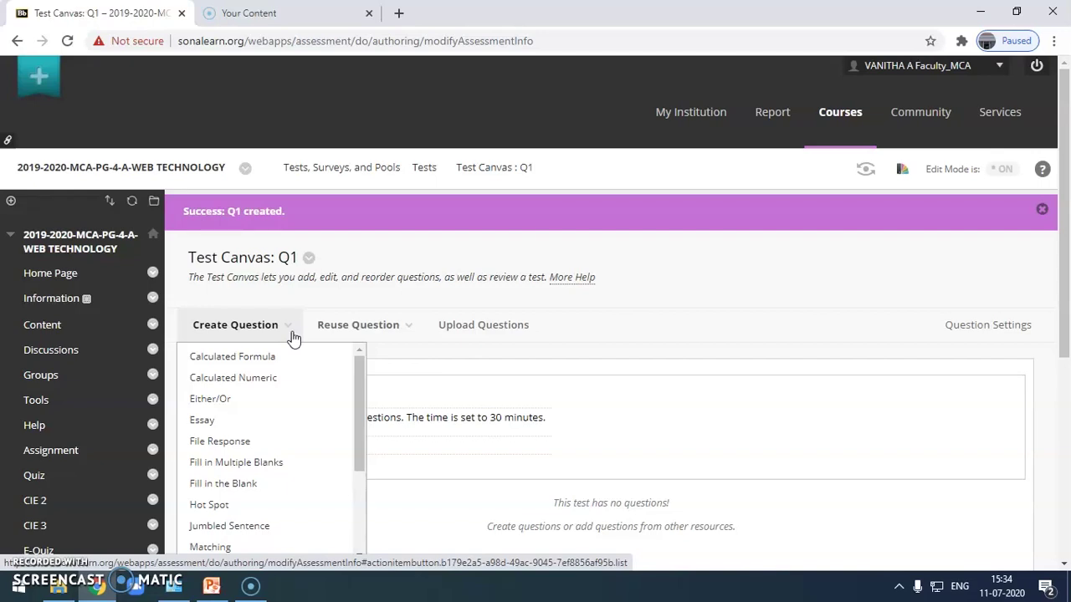
left_click(242, 324)
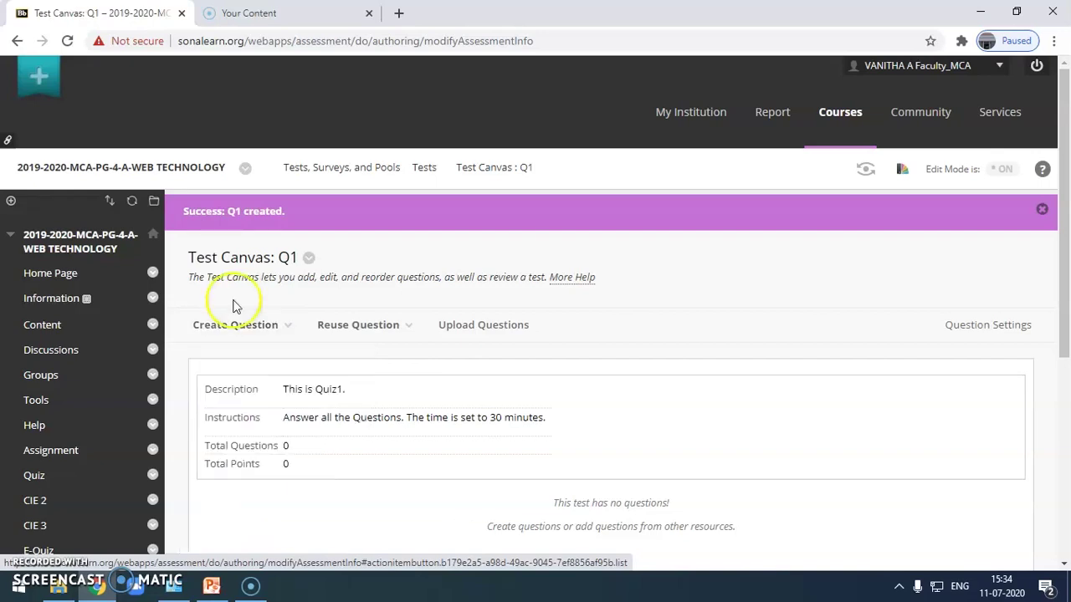
- Open Q1's question settings and examine the feedback, images and links, metadata, scoring and display options
left_click(994, 333)
left_click(993, 333)
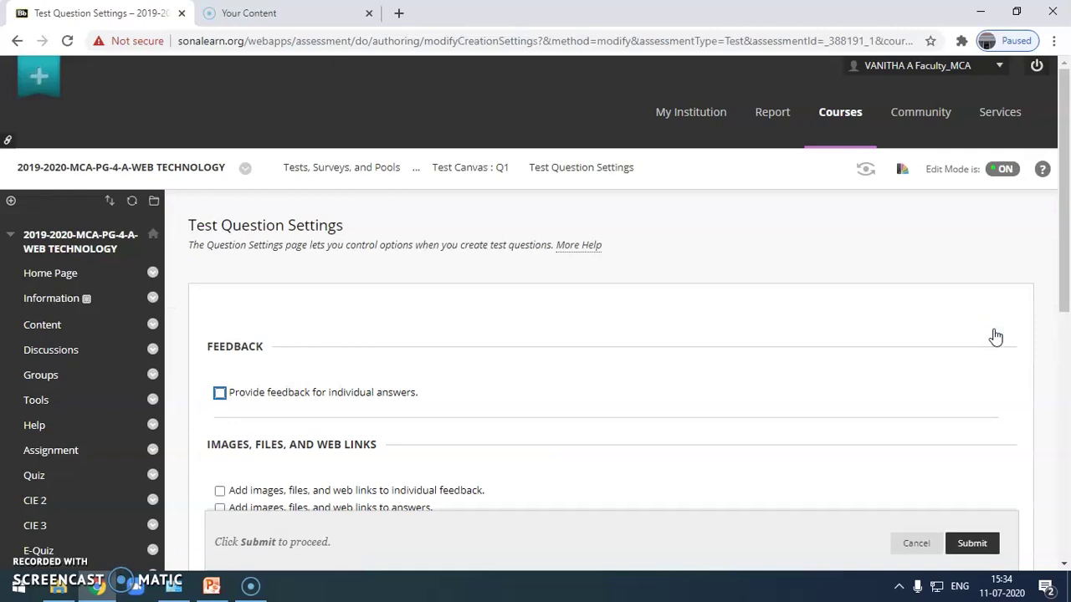
left_click(1018, 330)
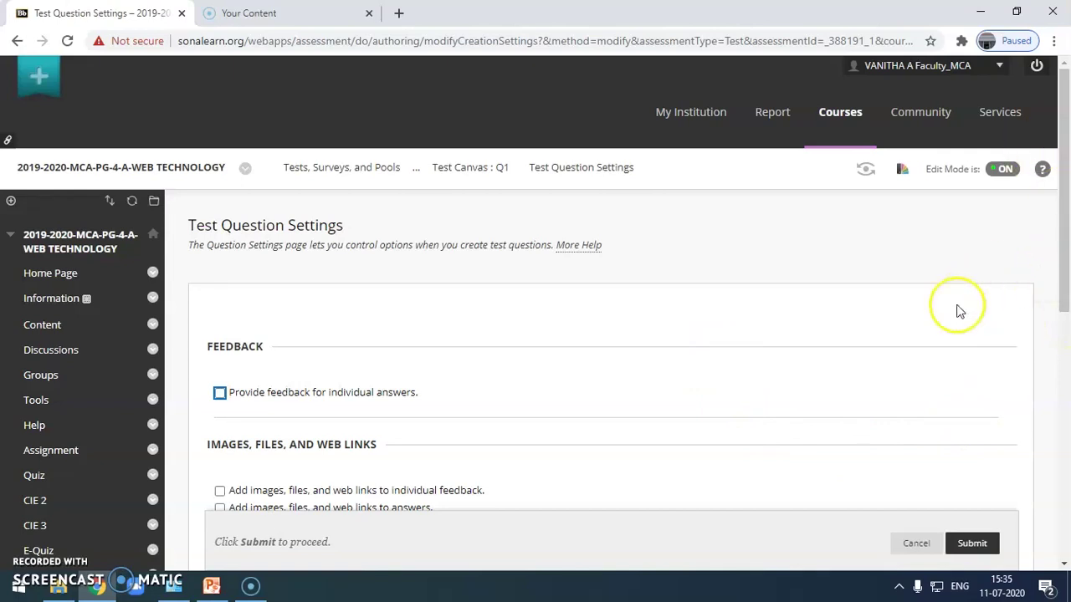
scroll(920, 334, "down", 1)
scroll(836, 404, "down", 2)
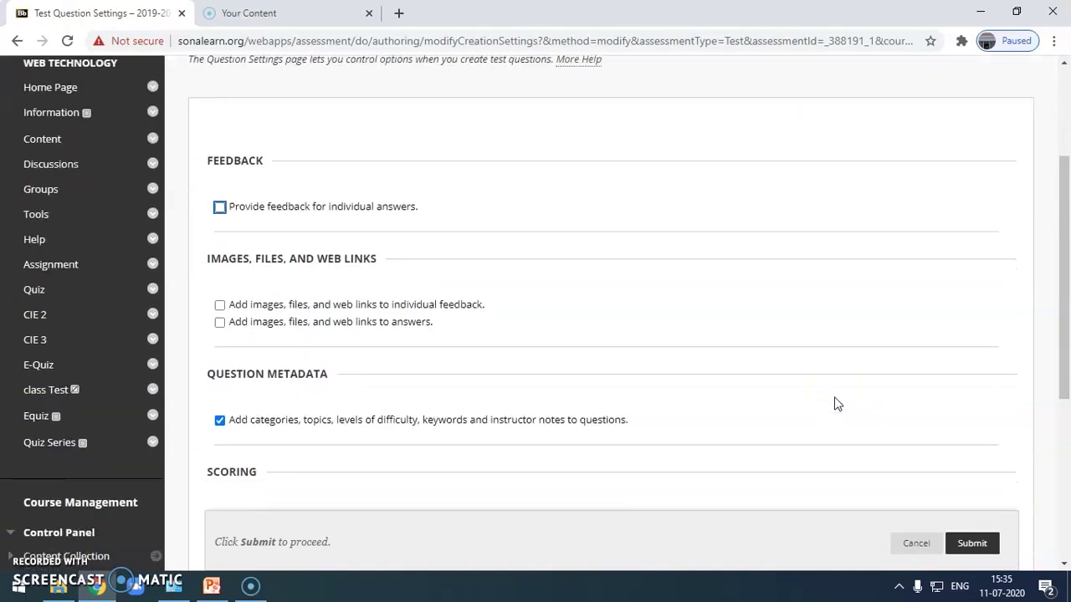
scroll(837, 404, "down", 3)
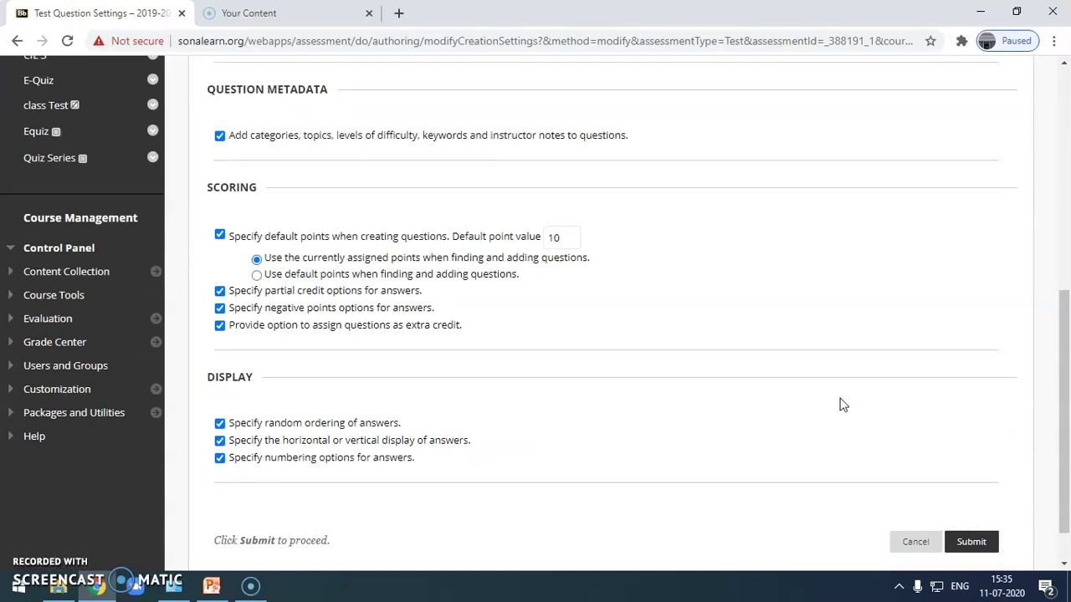
scroll(839, 404, "down", 1)
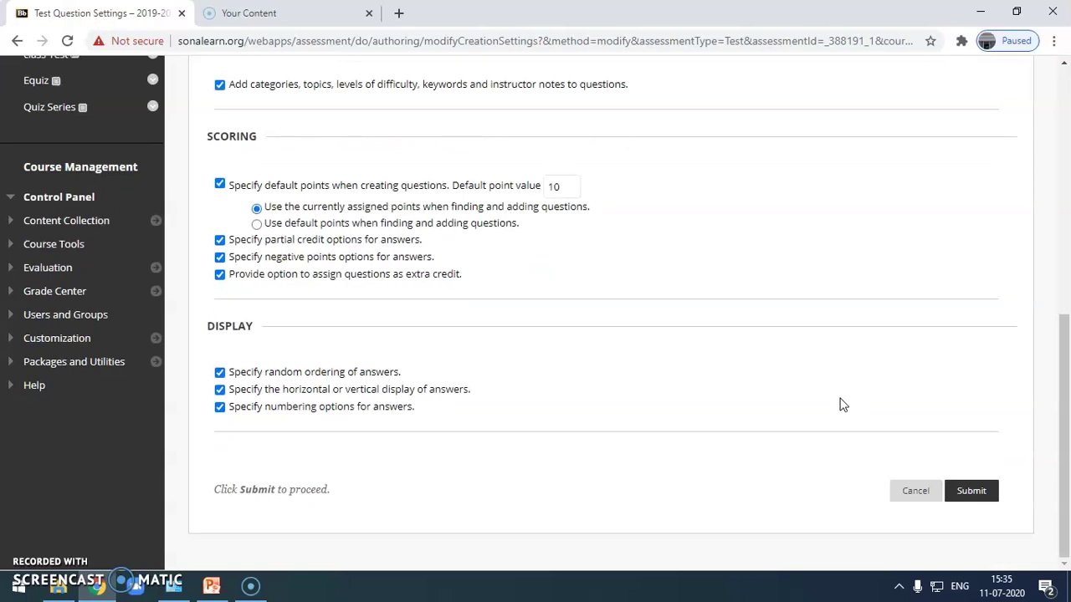
scroll(840, 404, "up", 6)
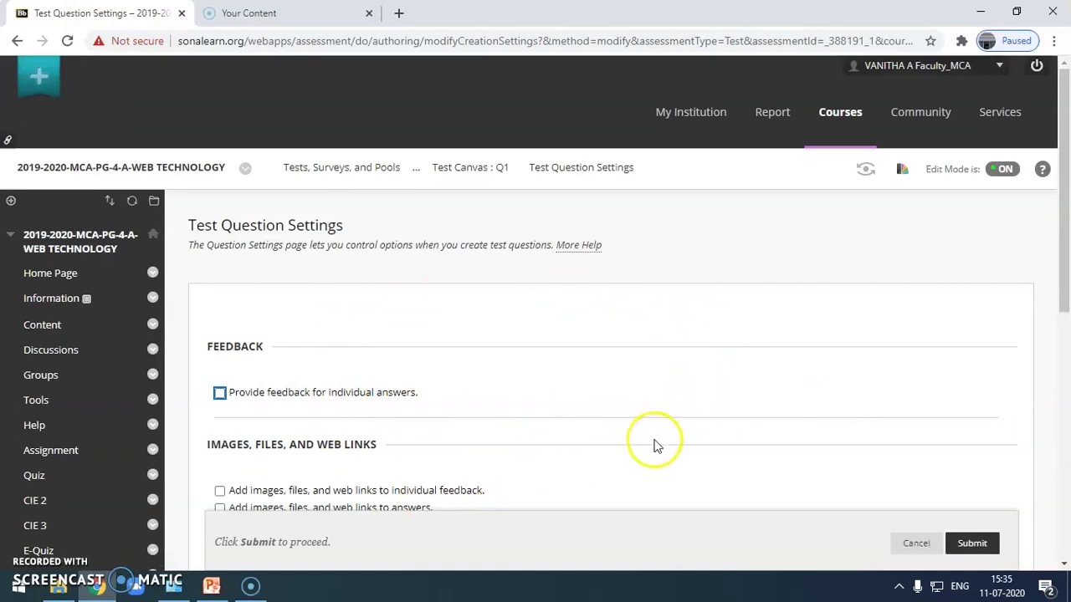
scroll(539, 430, "down", 2)
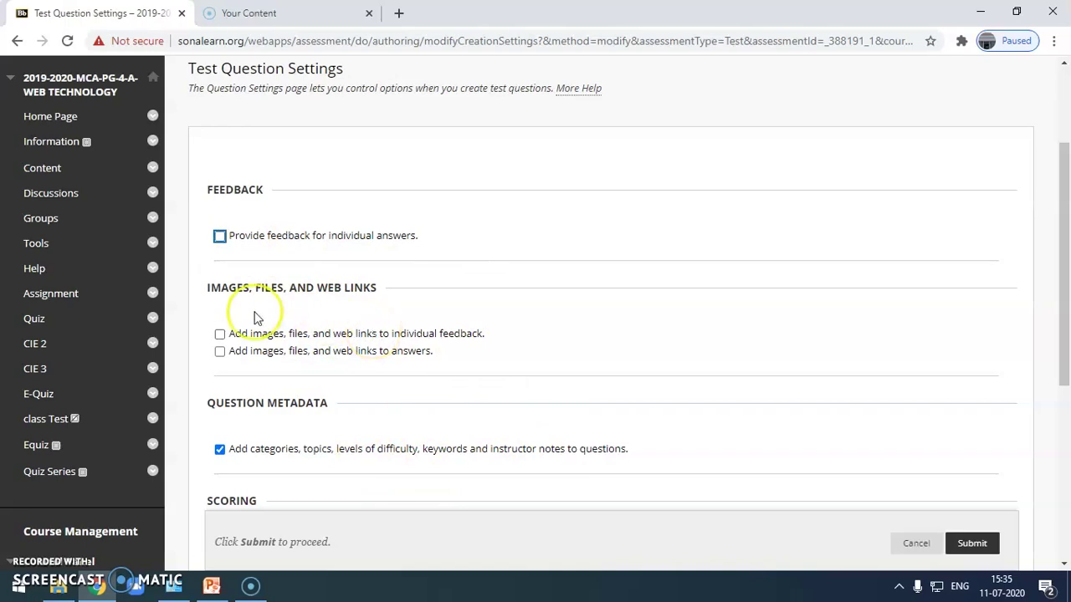
scroll(610, 363, "down", 2)
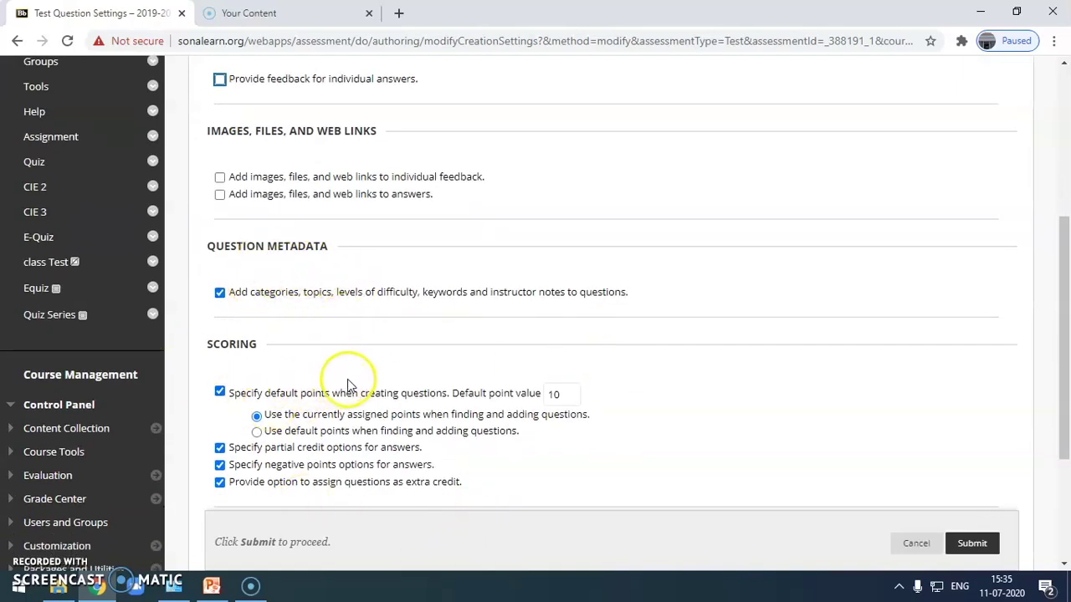
- Submit the question settings with default points specified for new questions at a value of 10
left_click(220, 393)
left_click(220, 392)
left_click_drag(567, 393, 527, 398)
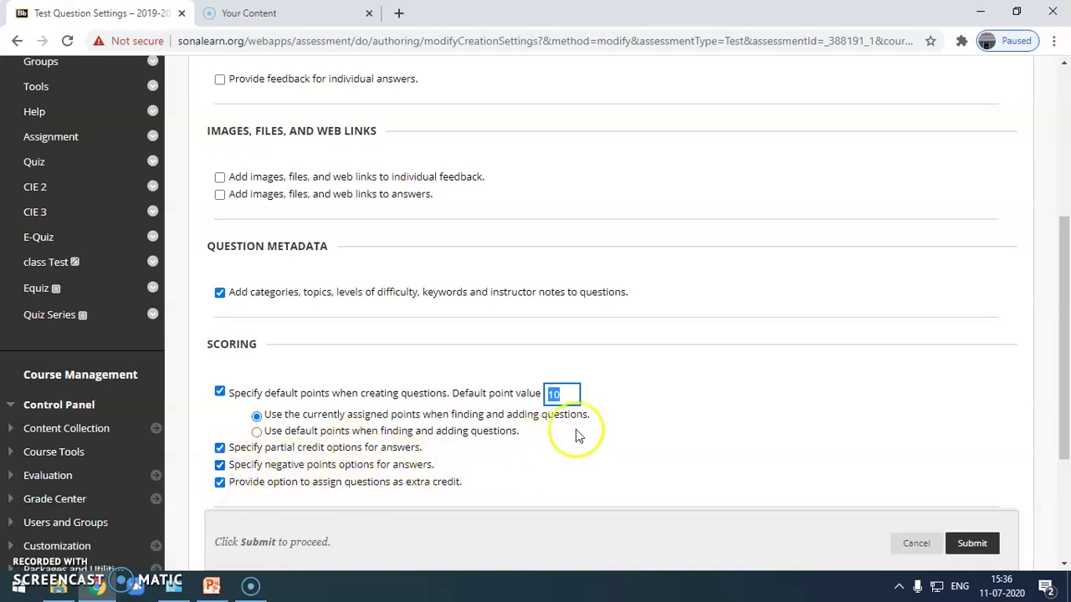
scroll(581, 433, "down", 2)
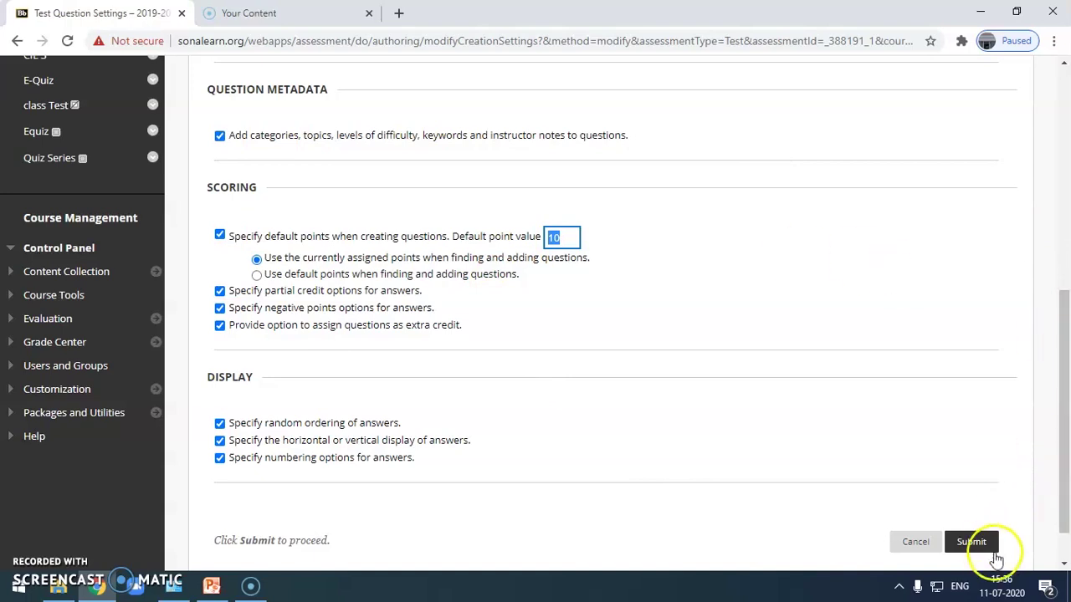
scroll(368, 351, "up", 5)
scroll(652, 352, "down", 6)
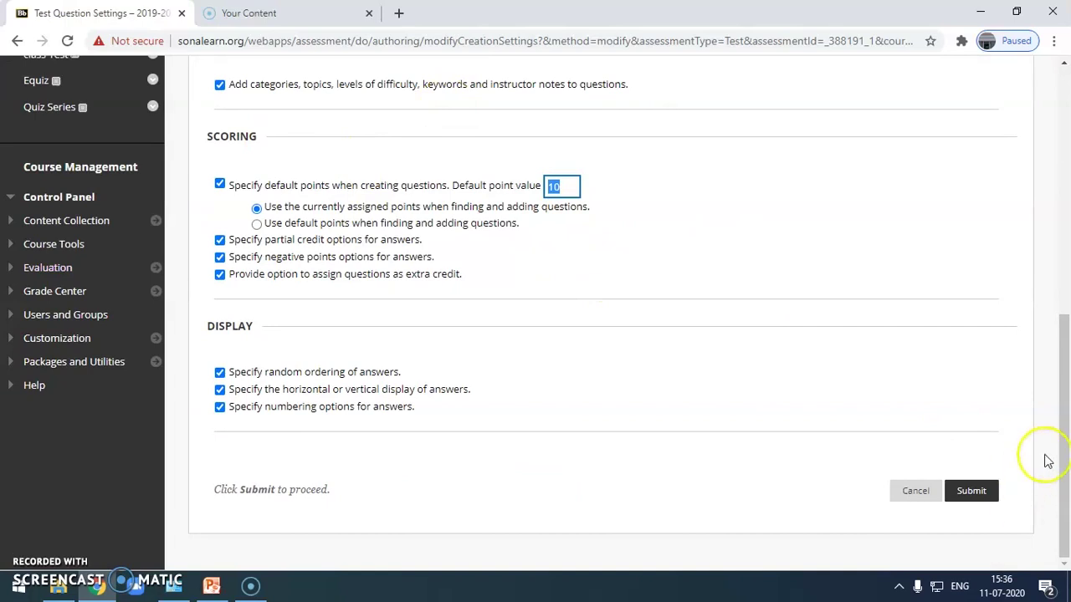
left_click(972, 492)
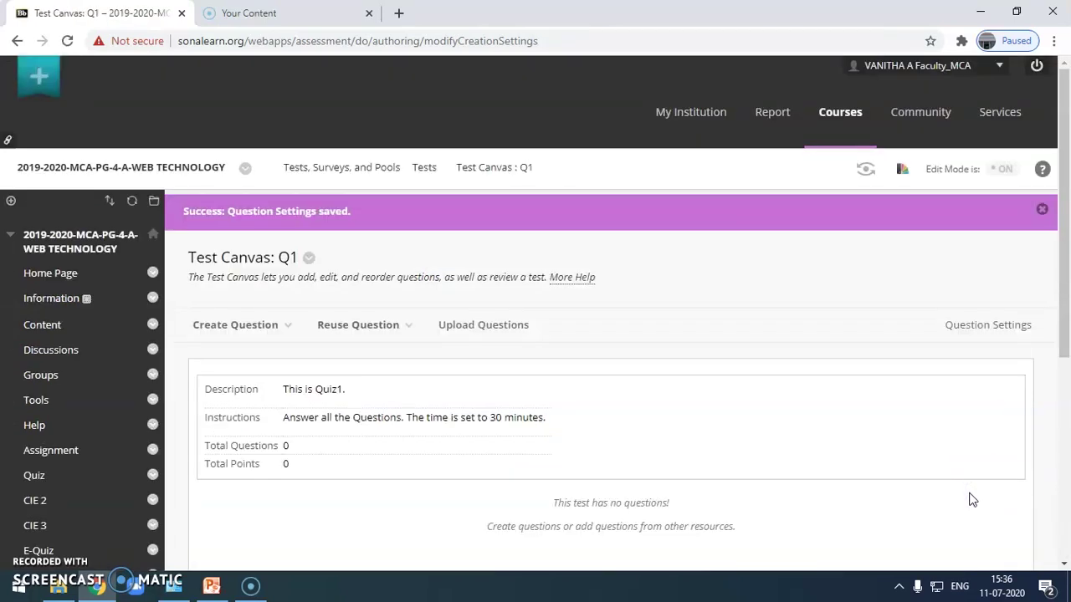
- Examine the question types available for Q1, from Calculated Formula to True/False
left_click(272, 327)
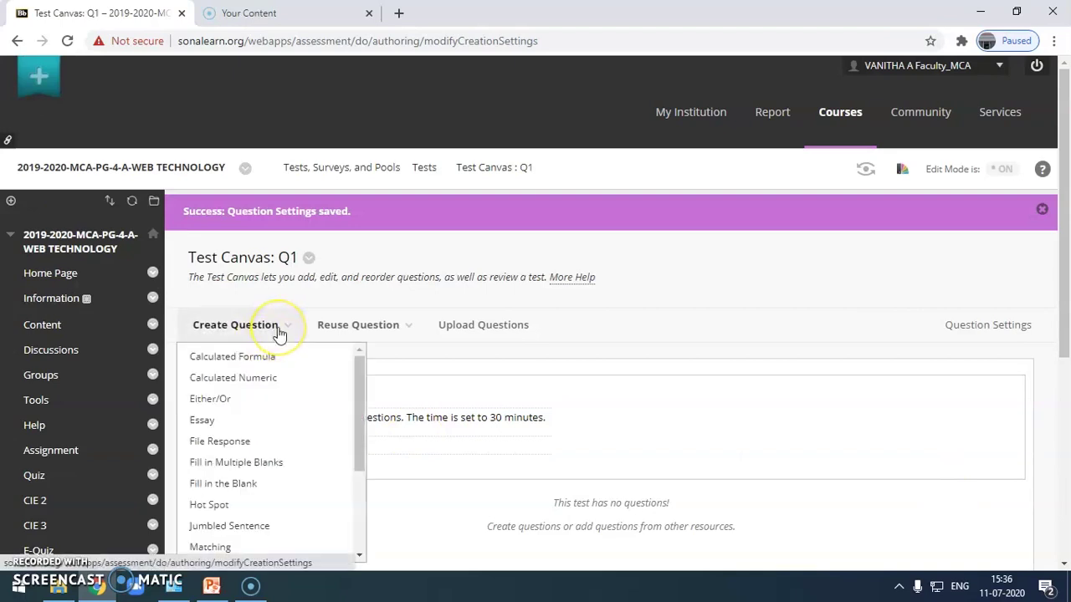
left_click(751, 331)
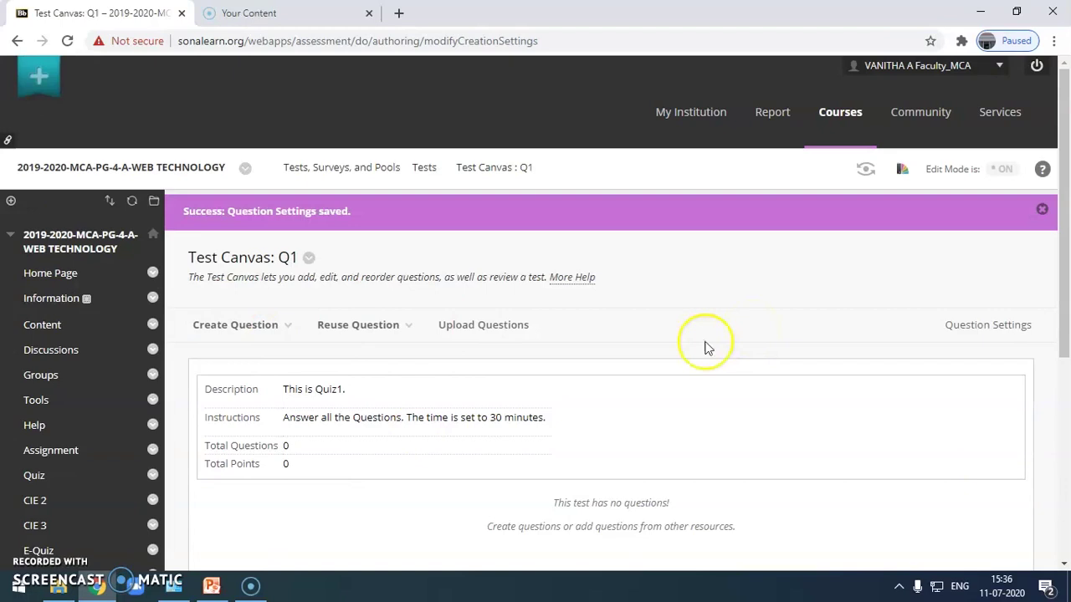
left_click(282, 328)
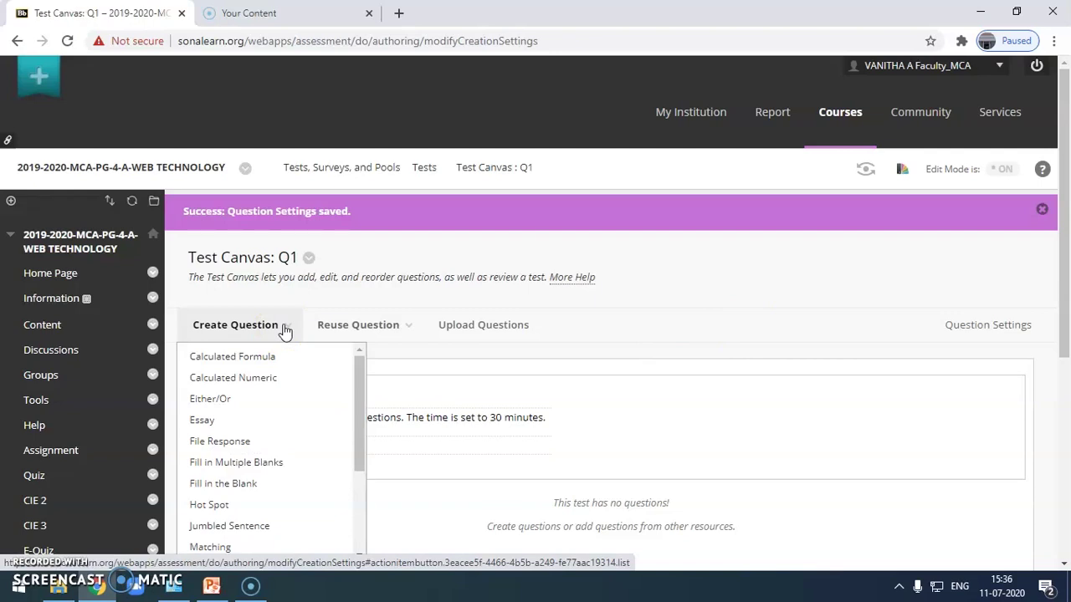
scroll(301, 425, "down", 3)
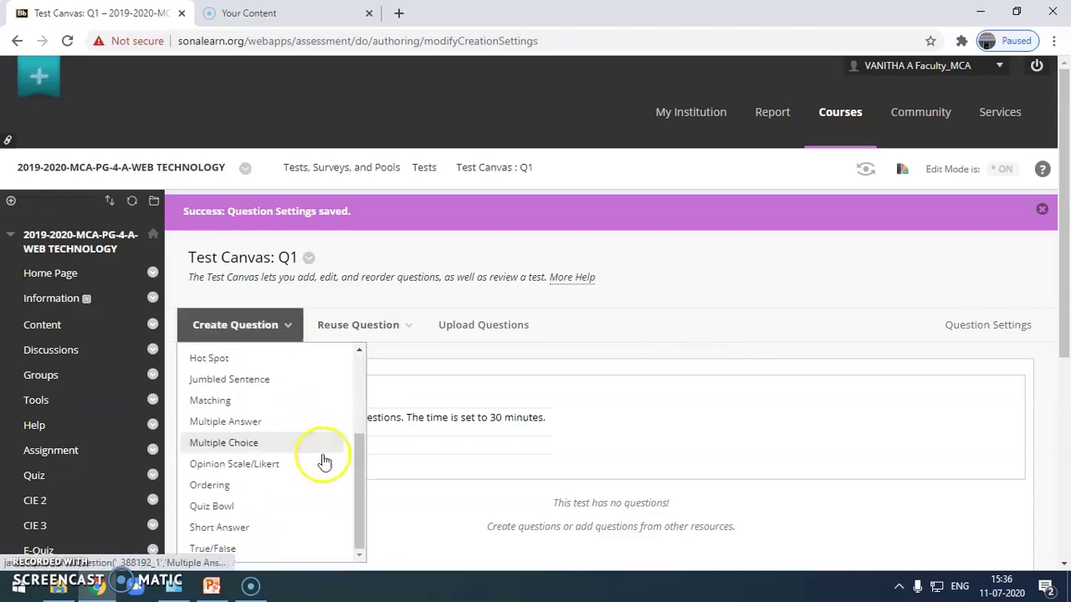
left_click(413, 431)
scroll(282, 187, "down", 2)
left_click(288, 174)
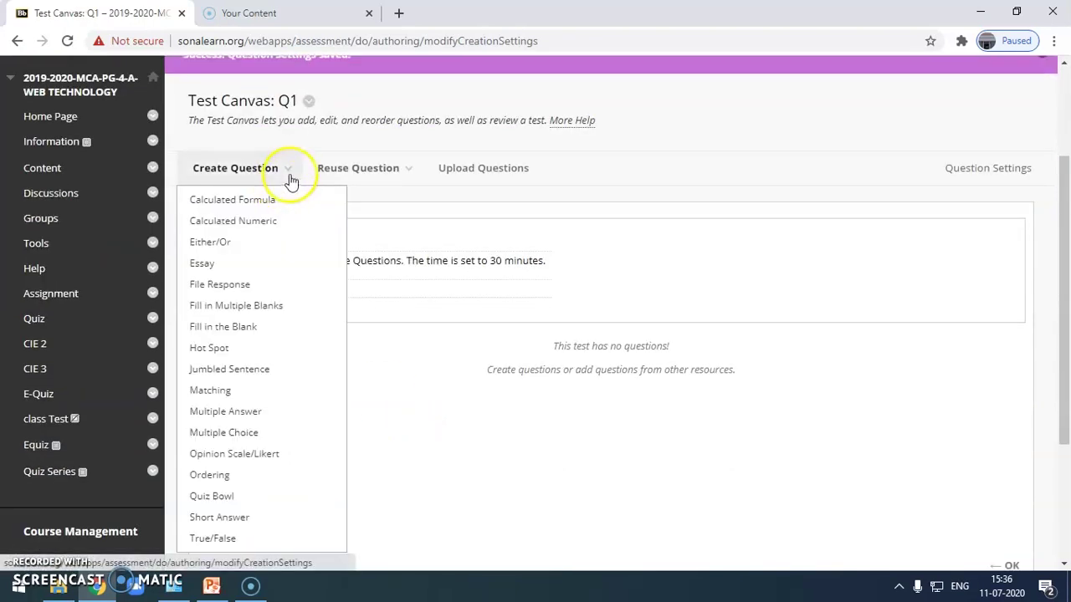
left_click(281, 172)
left_click(287, 177)
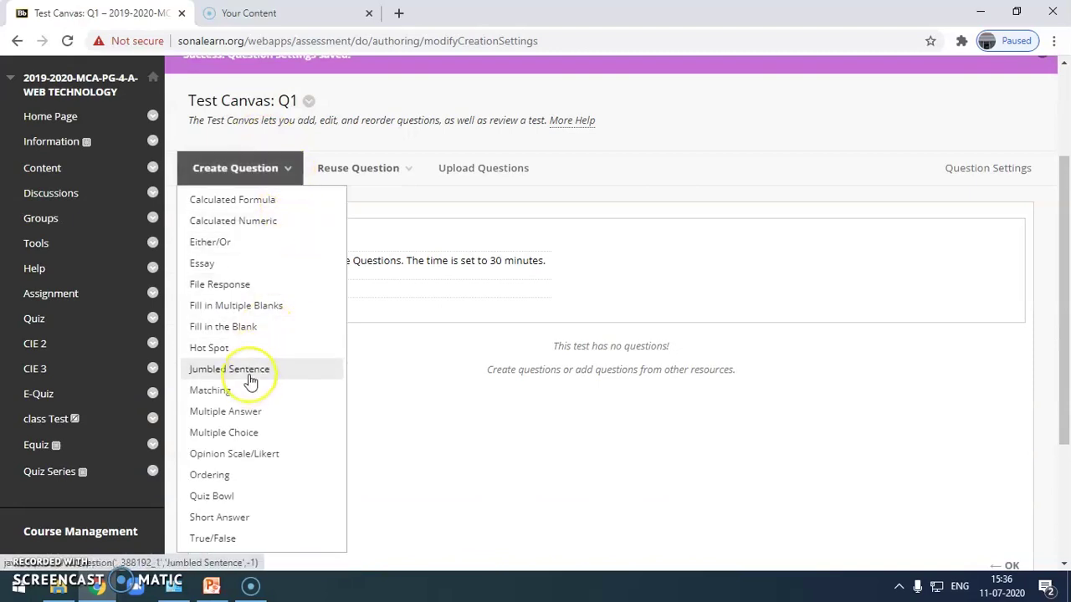
scroll(251, 381, "down", 1)
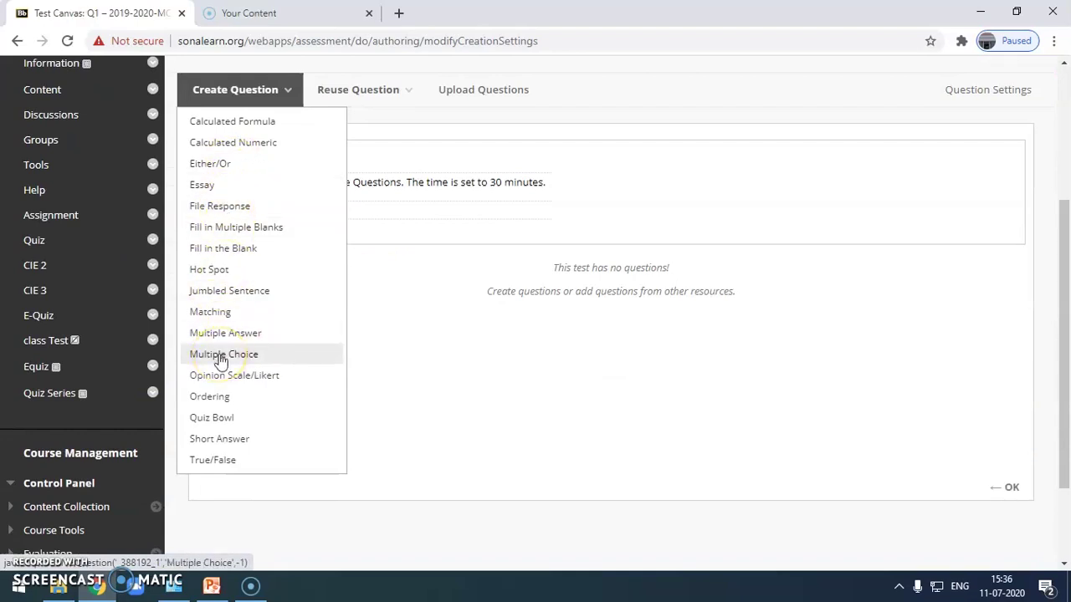
left_click(455, 250)
scroll(409, 305, "up", 3)
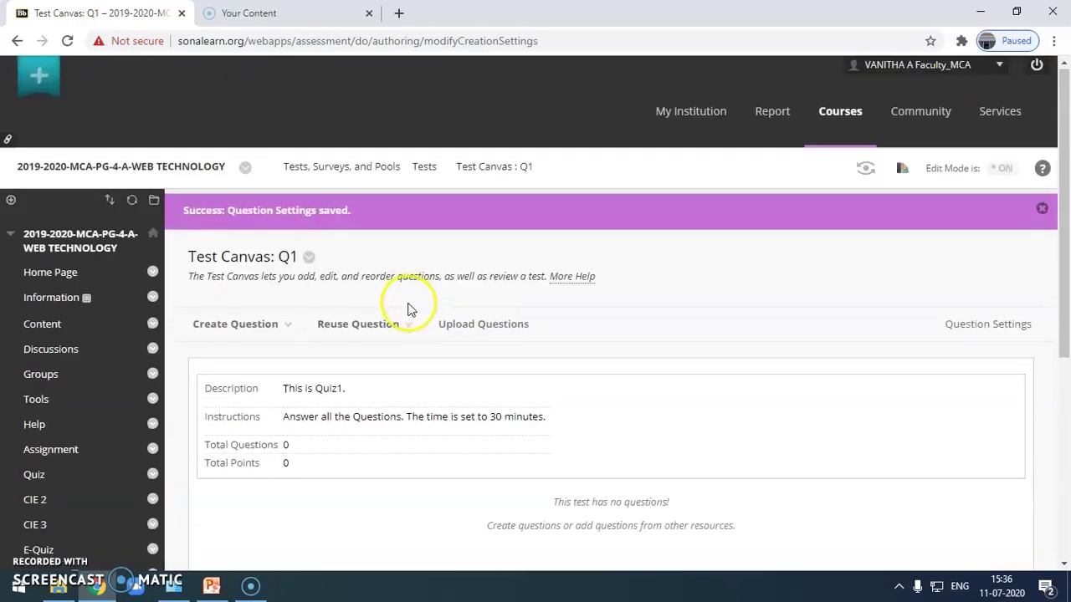
- Start a new True/False question for the Q1 test
scroll(410, 309, "down", 2)
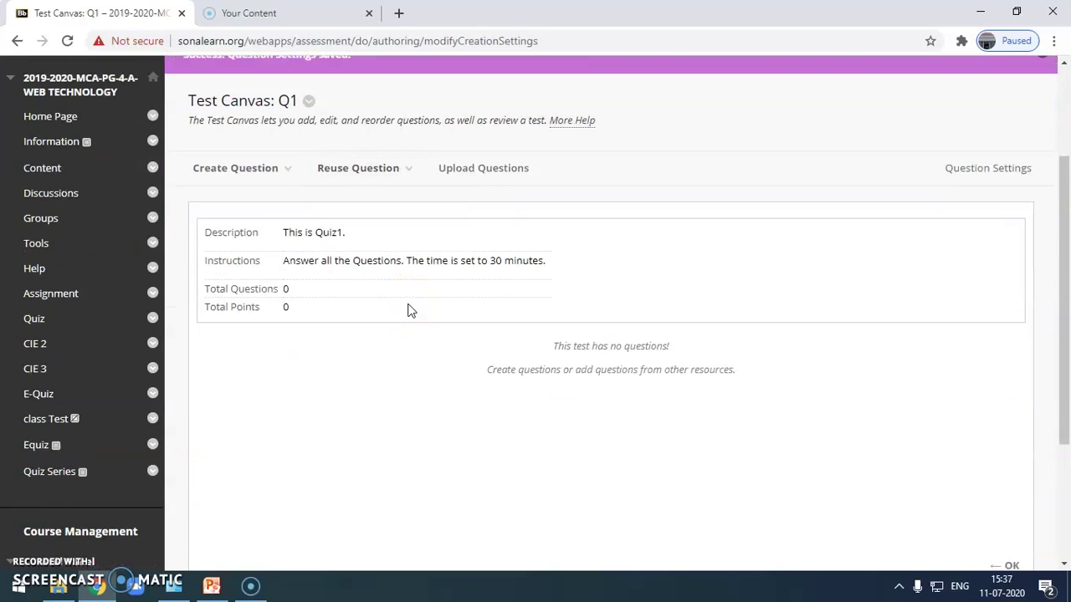
left_click(409, 303)
left_click(462, 314)
left_click(283, 168)
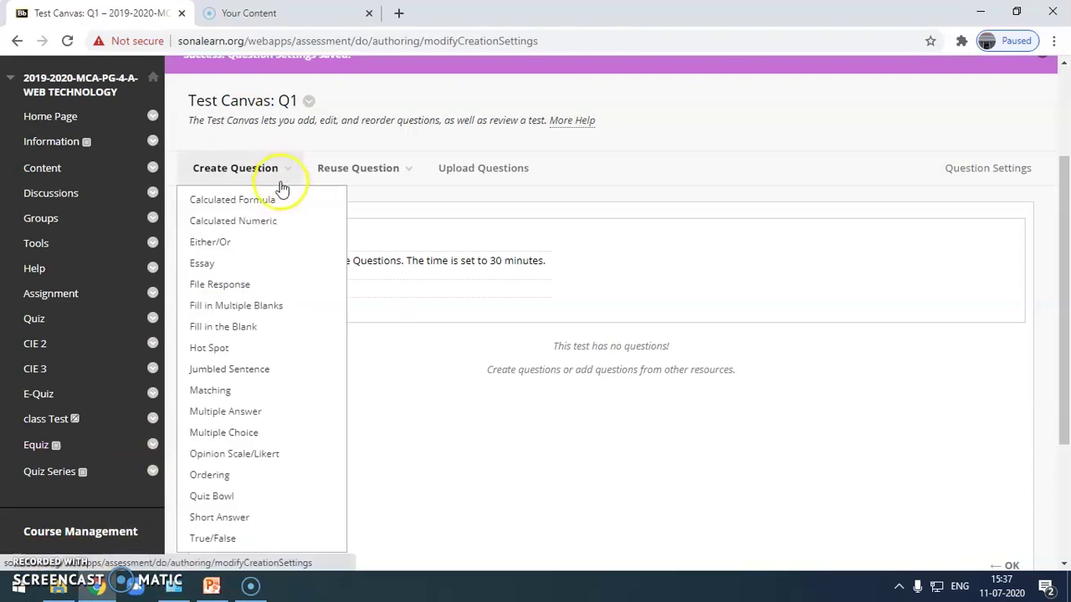
scroll(230, 508, "down", 1)
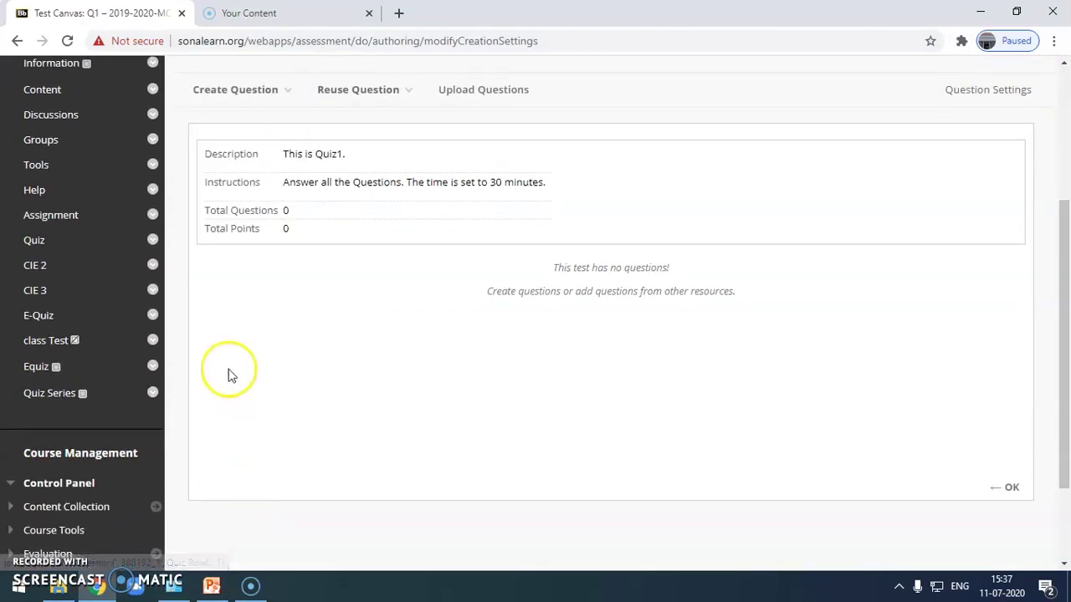
left_click(255, 89)
left_click(230, 461)
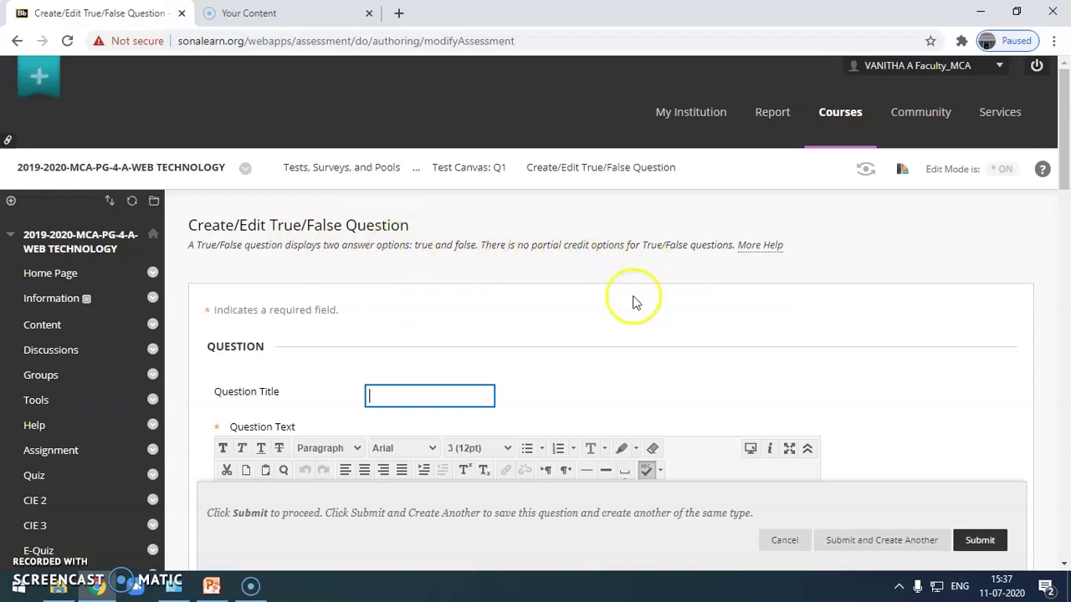
- Enter Babbage as the title of the True/False question
scroll(777, 326, "down", 1)
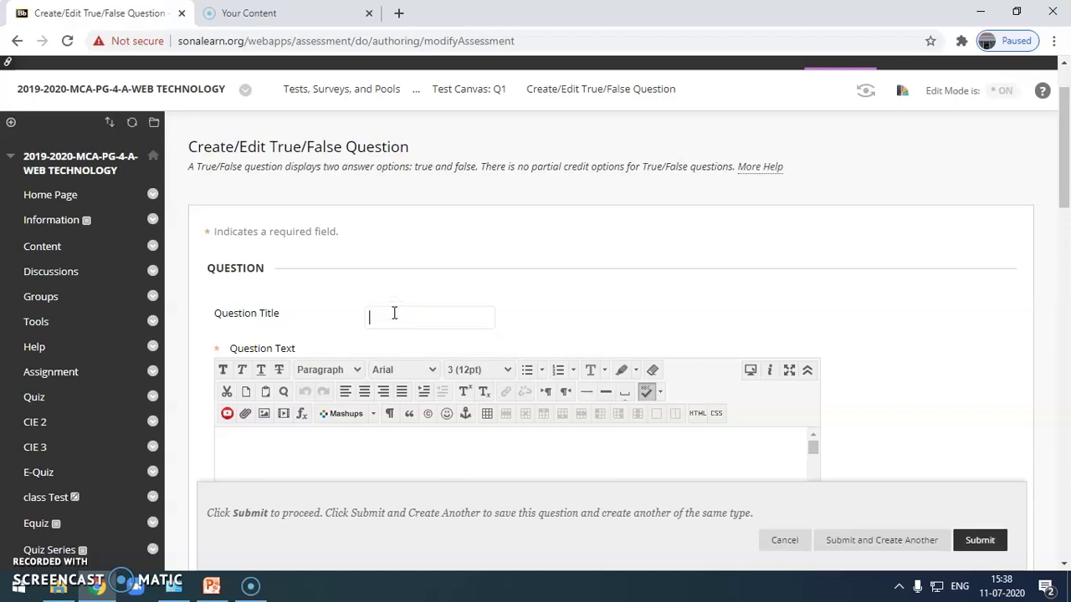
type("Baba")
key("BackSpace")
type("bage")
left_click(489, 317)
scroll(538, 327, "down", 1)
scroll(538, 326, "down", 1)
double_click(406, 243)
left_click(389, 240)
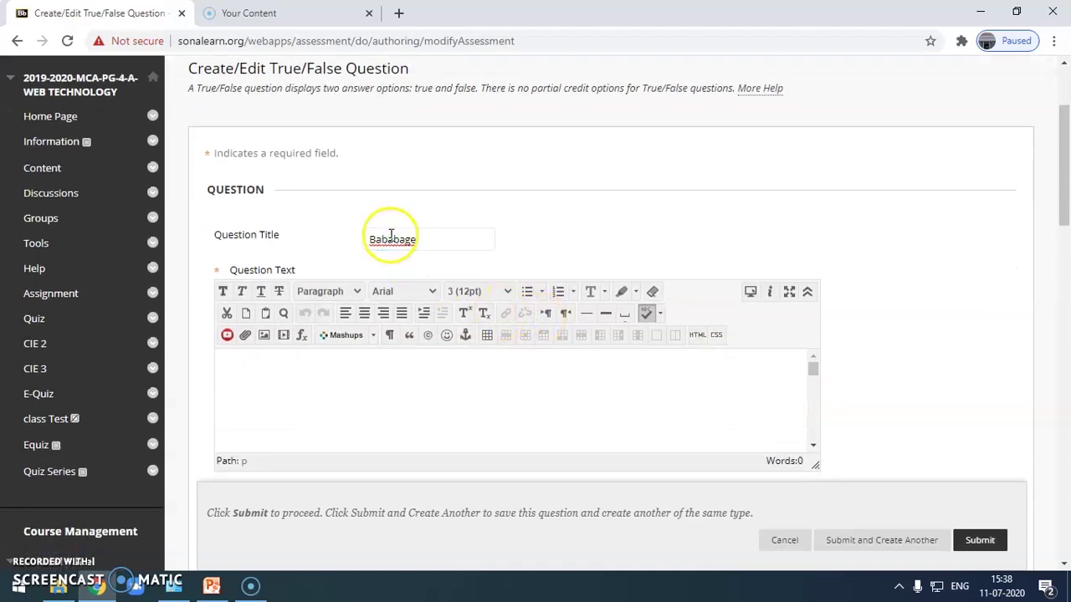
key("BackSpace")
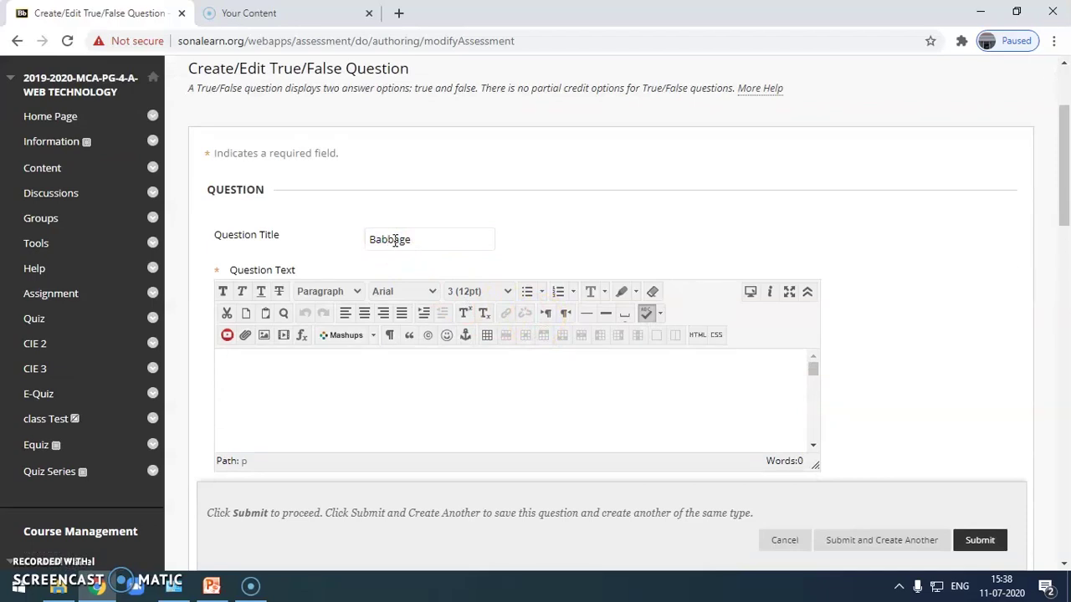
- Enter the question text "Babbage's first design for a special purpose digital computing machine was called the Analytical Engine."
left_click(342, 375)
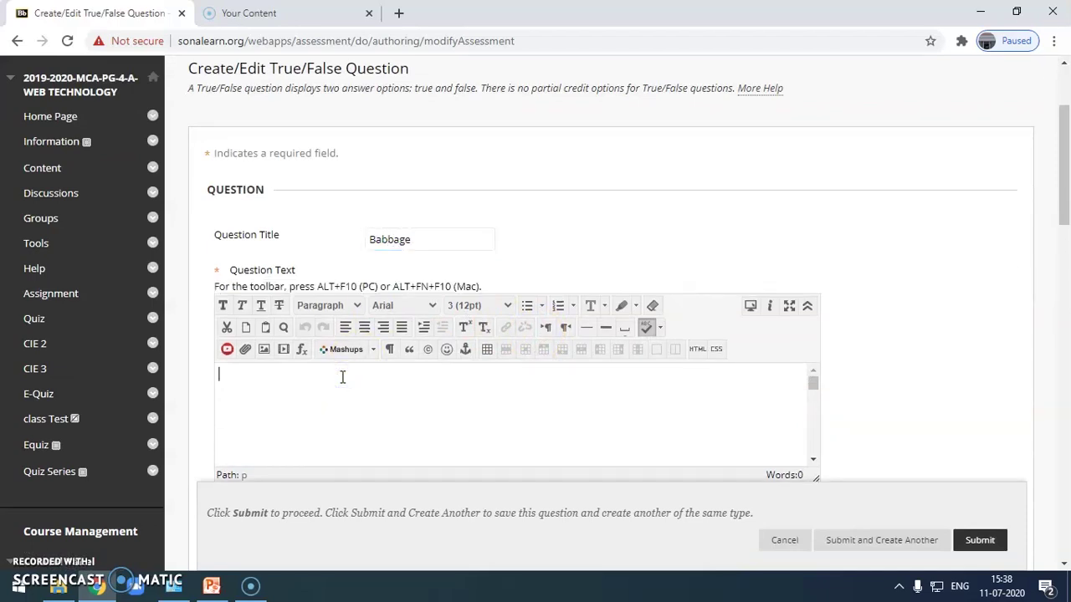
type("Babbage's first design for")
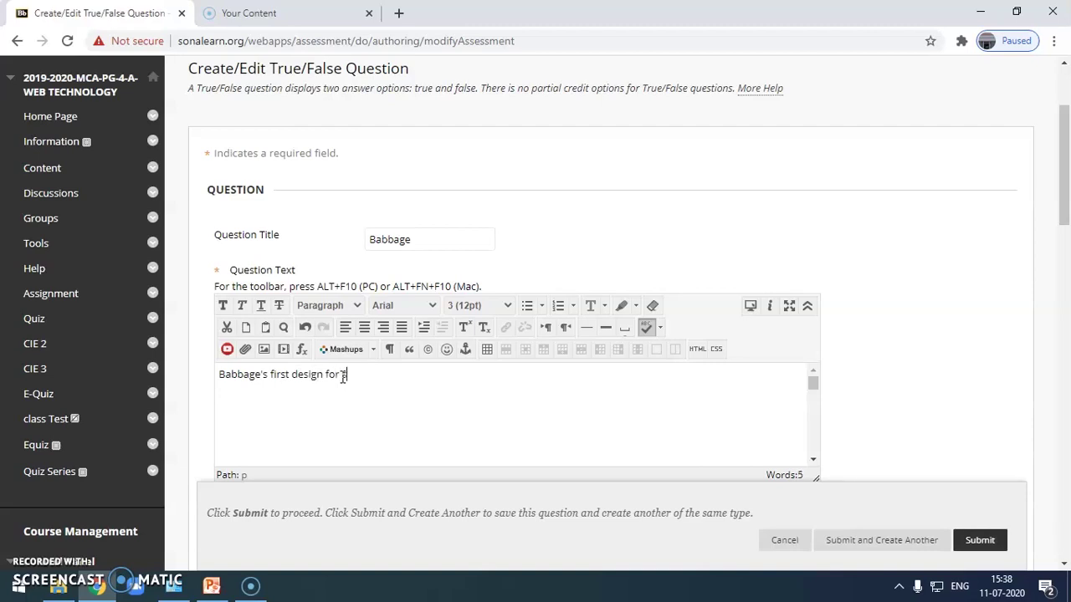
type(" a special purpose d")
type("i")
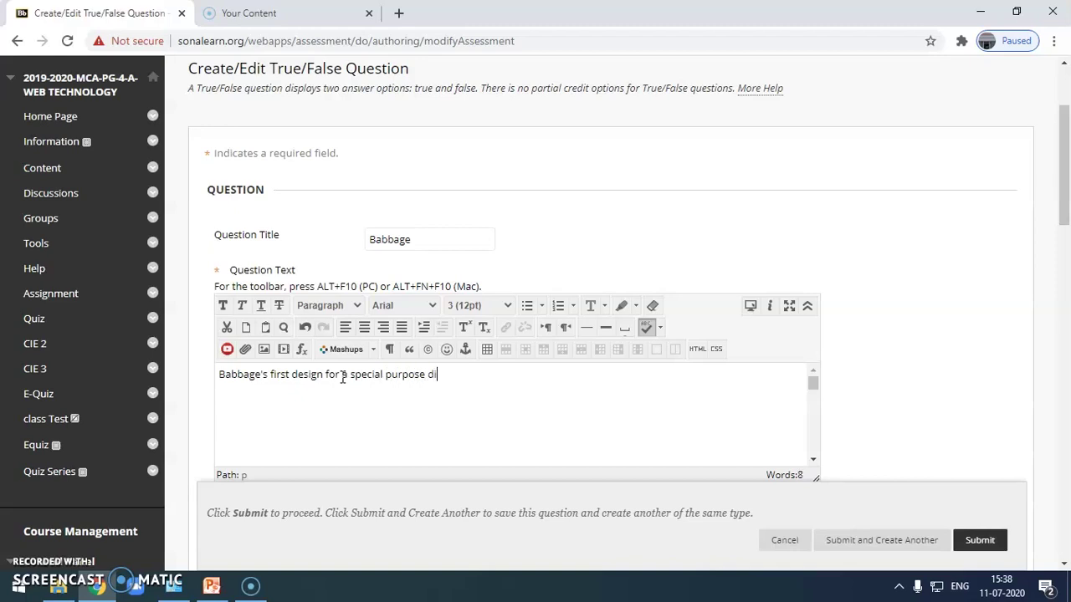
type("gital computing m")
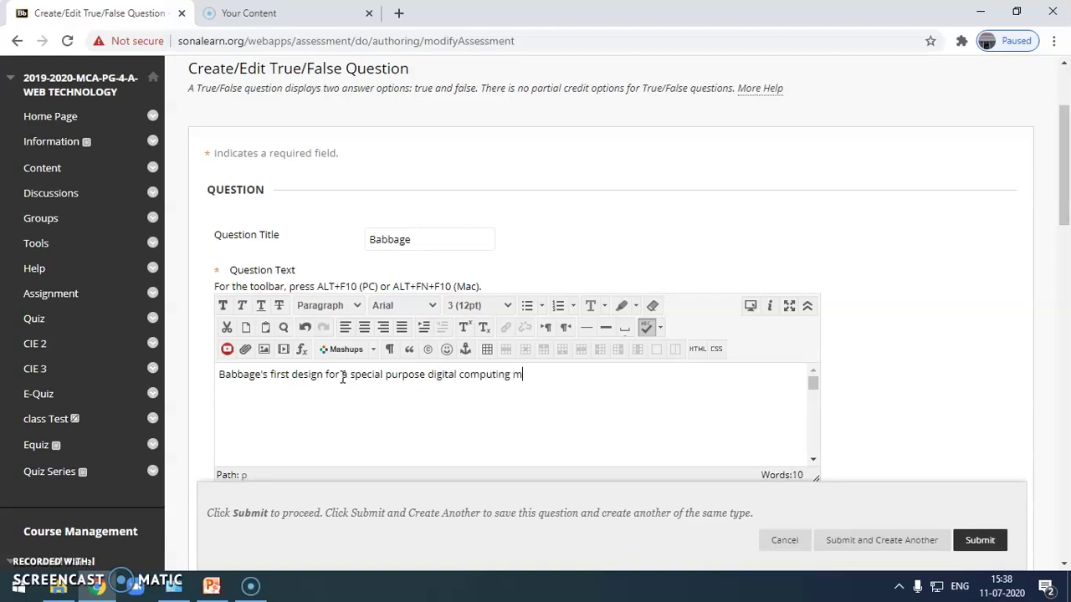
type("achine was called the")
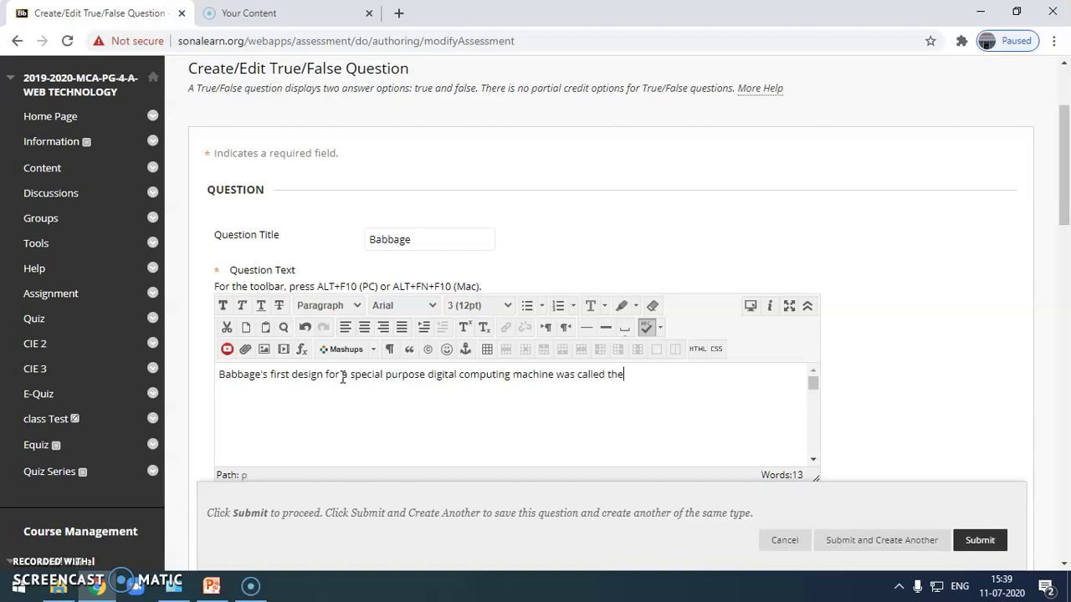
type(" Analytical Engine.")
- Set the question's answer orientation to Horizontal and mark False as the correct answer
scroll(956, 363, "down", 4)
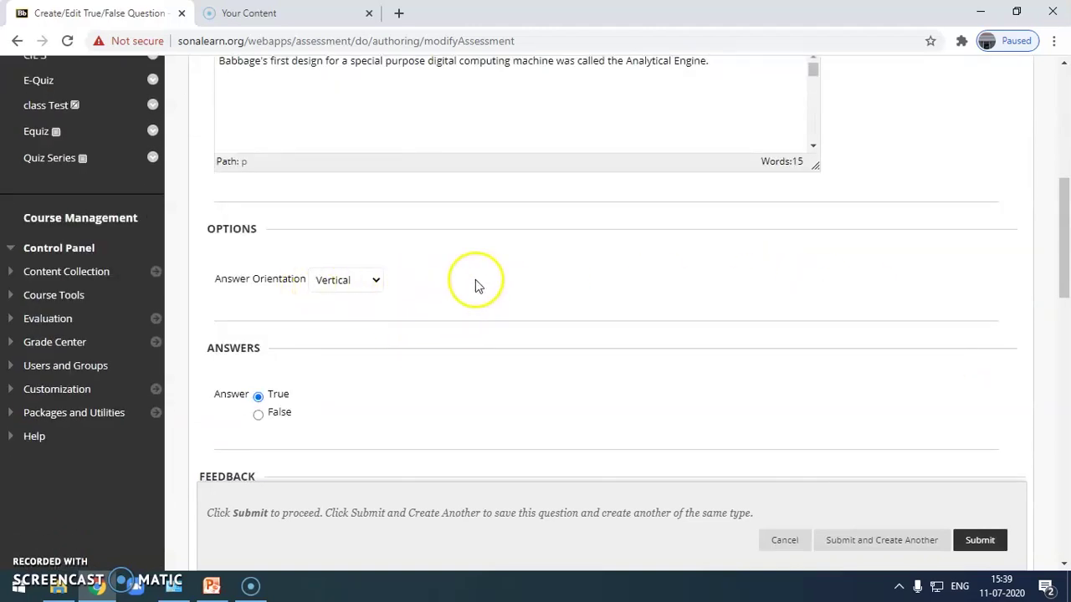
left_click(377, 282)
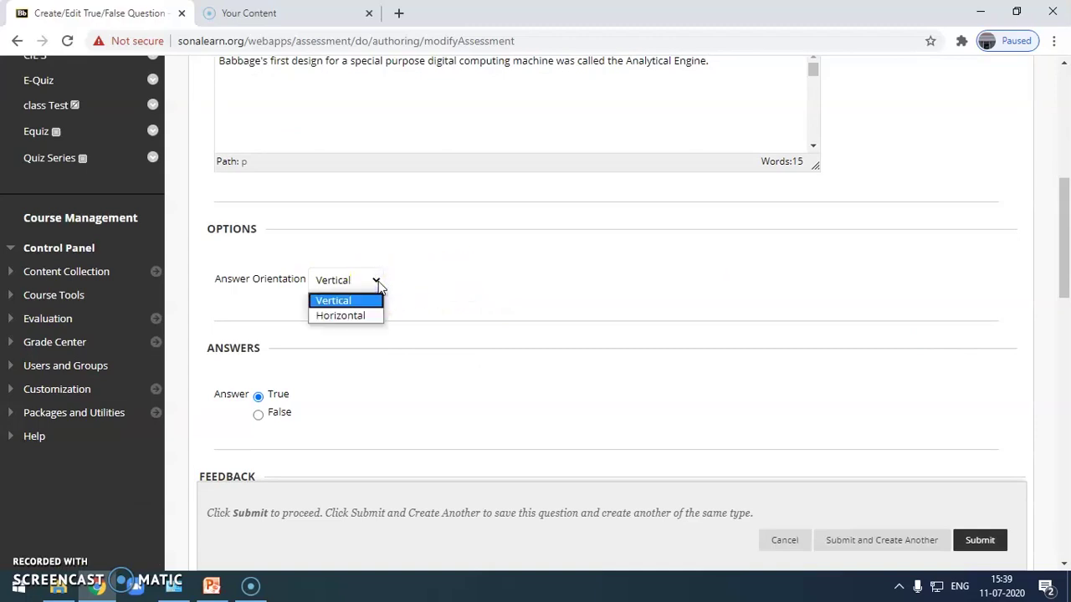
left_click(351, 319)
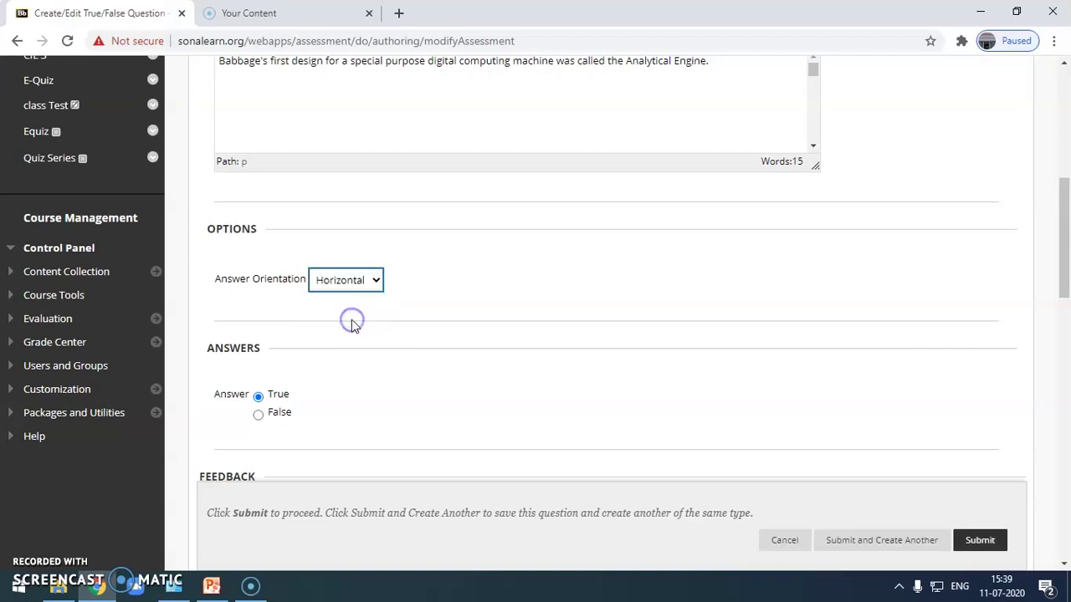
scroll(609, 425, "down", 2)
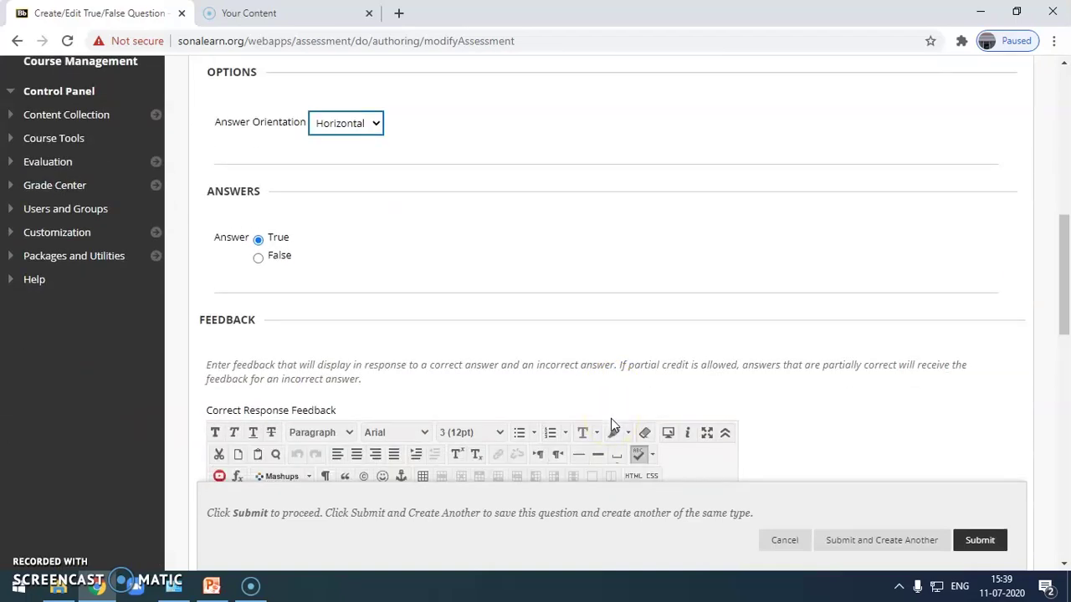
left_click(257, 258)
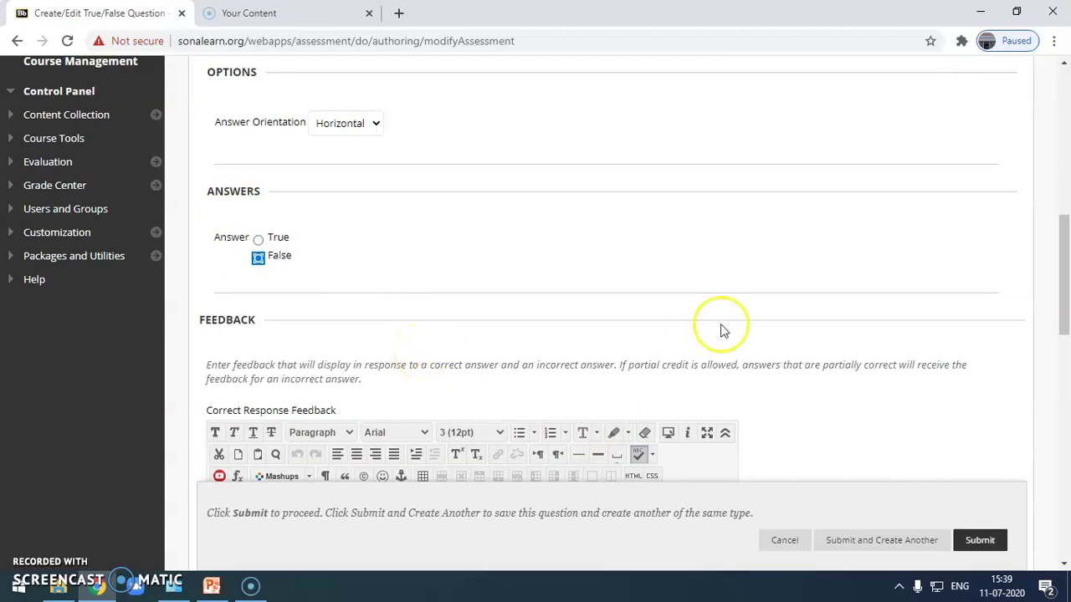
- Examine the feedback section of the question, including the correct and incorrect response feedback fields
scroll(720, 327, "down", 5)
scroll(720, 326, "up", 2)
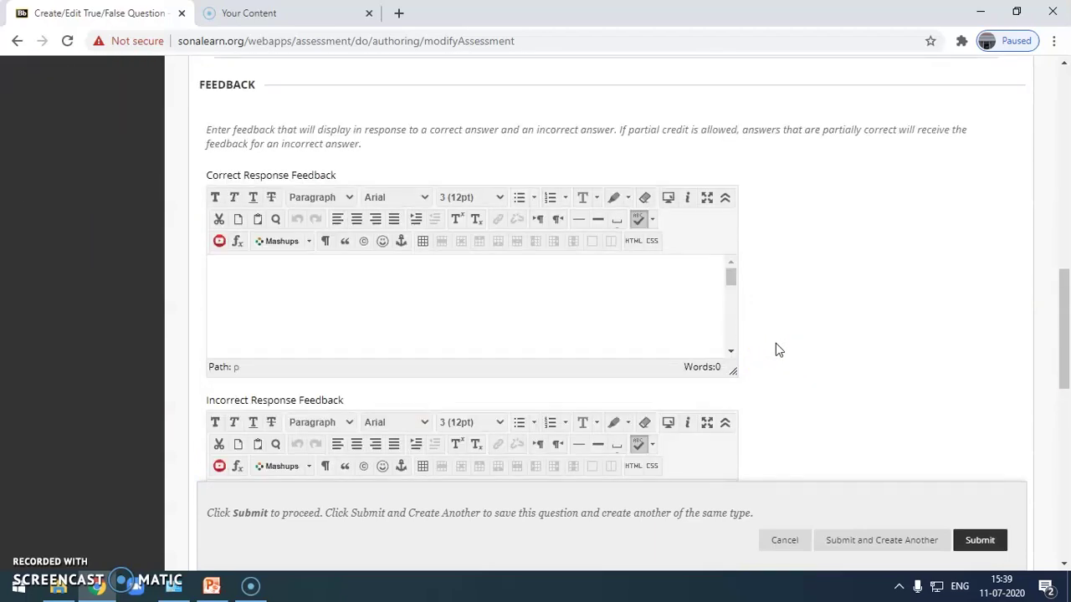
scroll(776, 350, "up", 3)
left_click(734, 378)
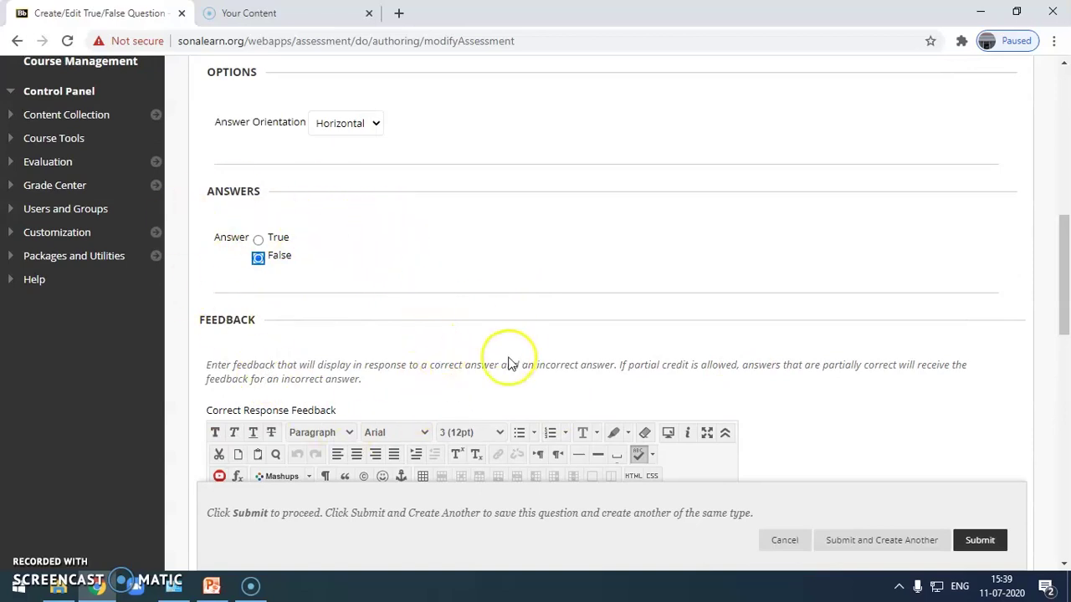
scroll(508, 364, "down", 2)
scroll(912, 378, "down", 3)
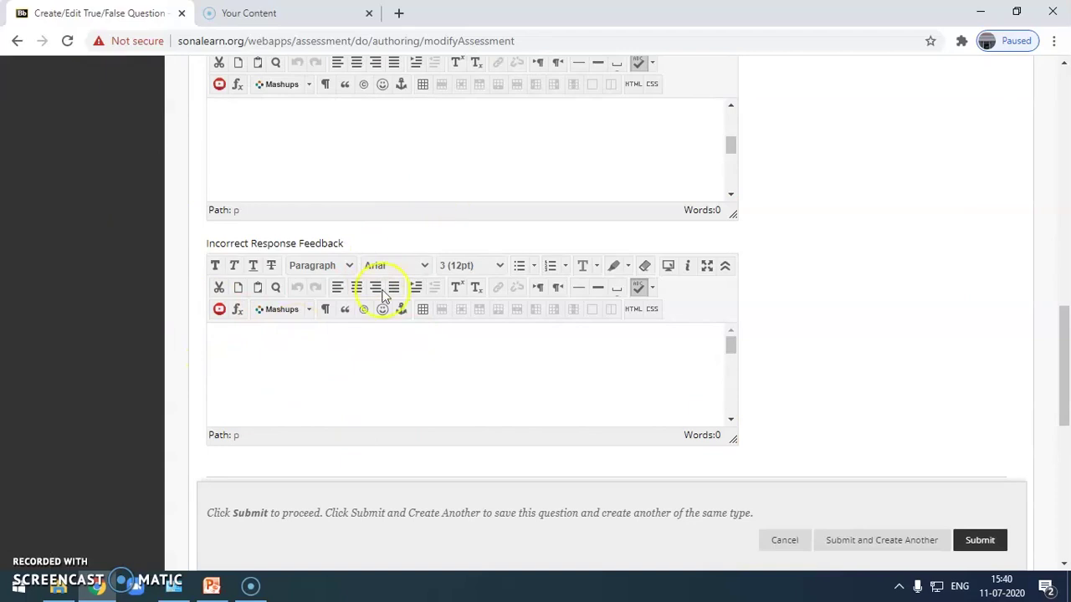
scroll(371, 383, "up", 1)
left_click(278, 249)
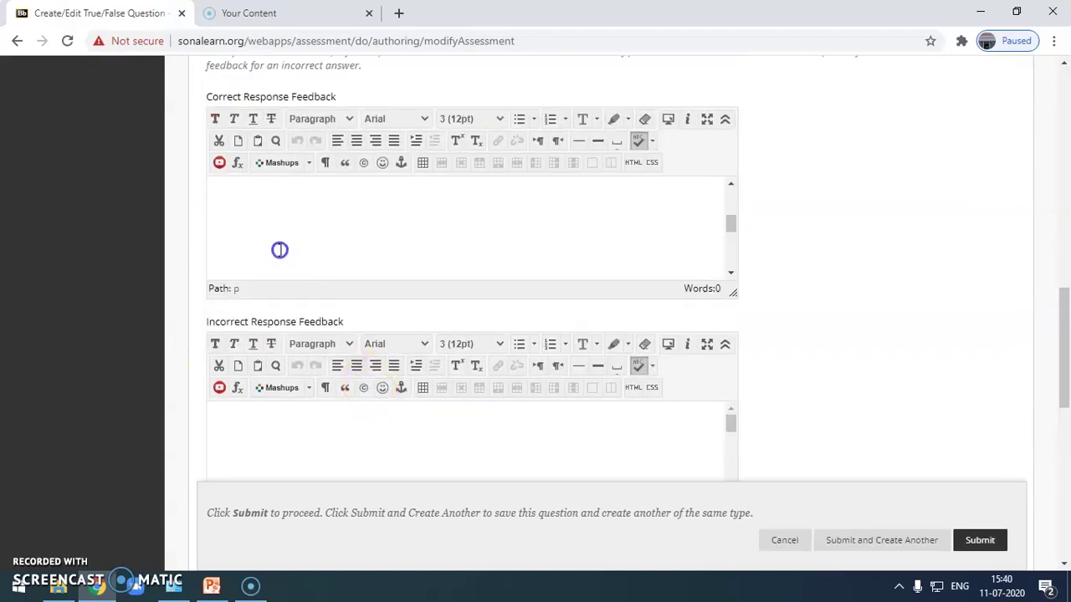
scroll(878, 337, "up", 2)
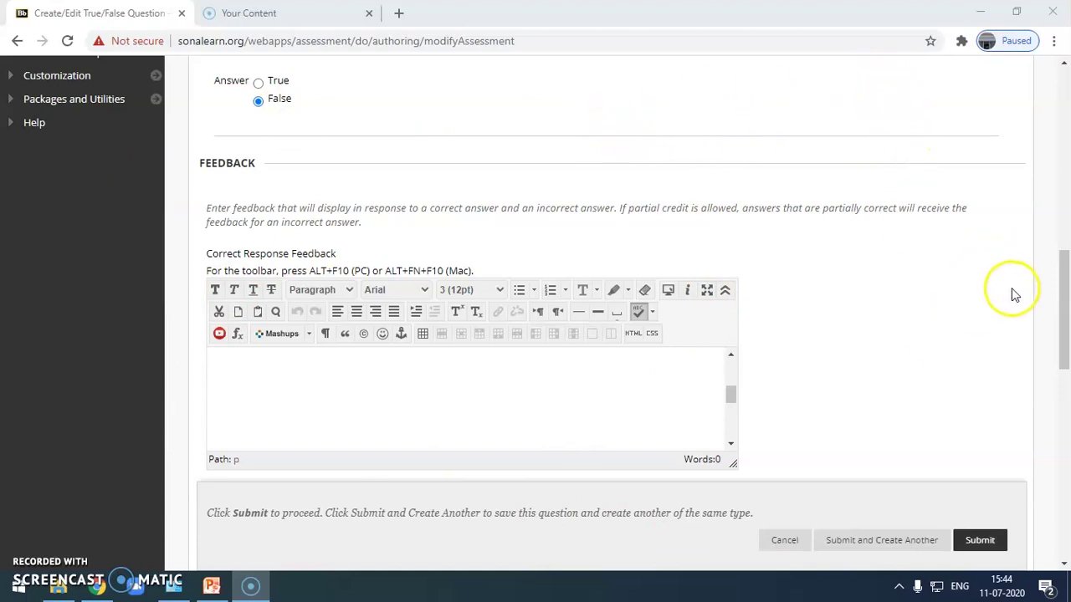
scroll(1017, 294, "down", 1)
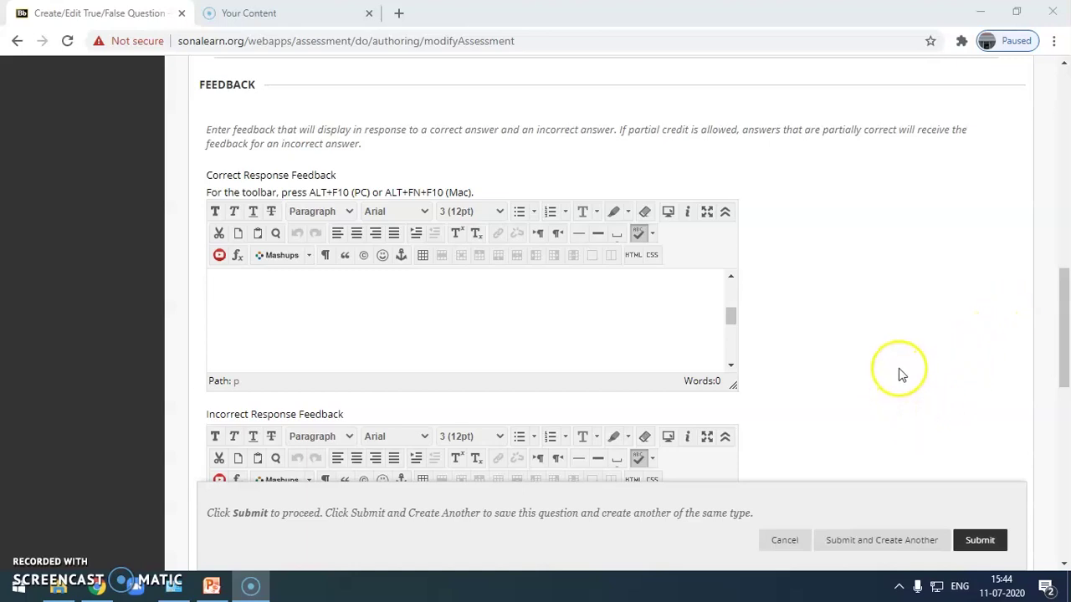
- Enter True/False as the question's category tag and check which existing category tags are available
scroll(896, 374, "down", 5)
scroll(898, 374, "down", 1)
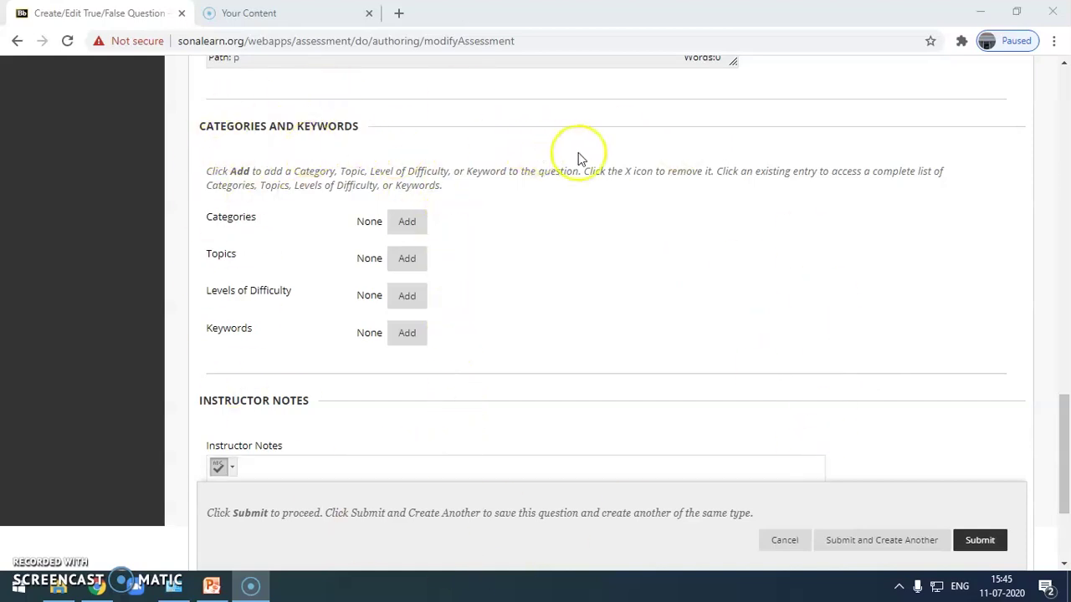
left_click(406, 224)
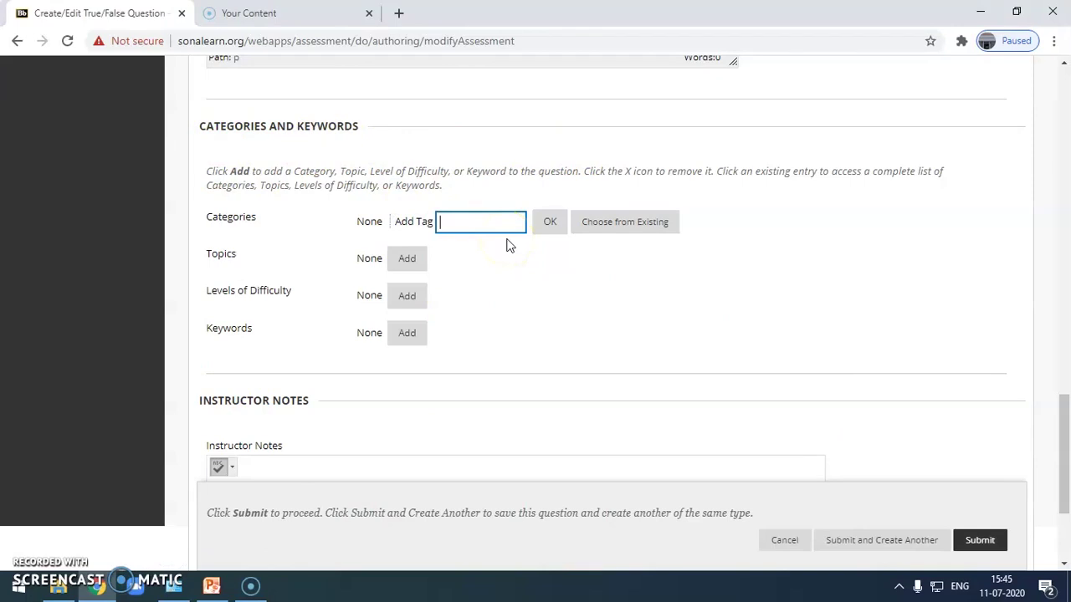
type("True/False")
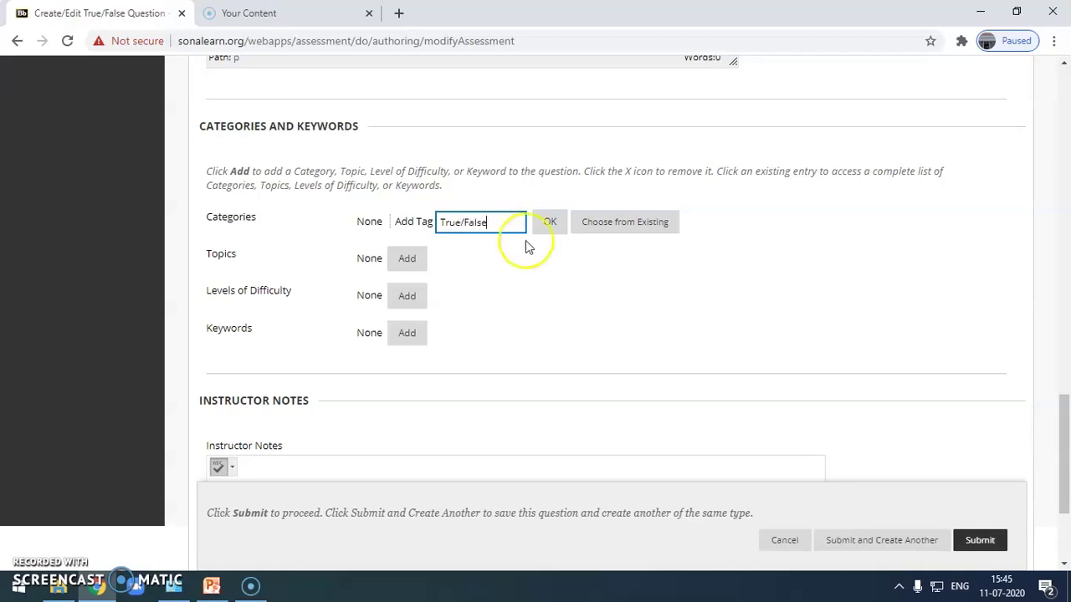
left_click(616, 227)
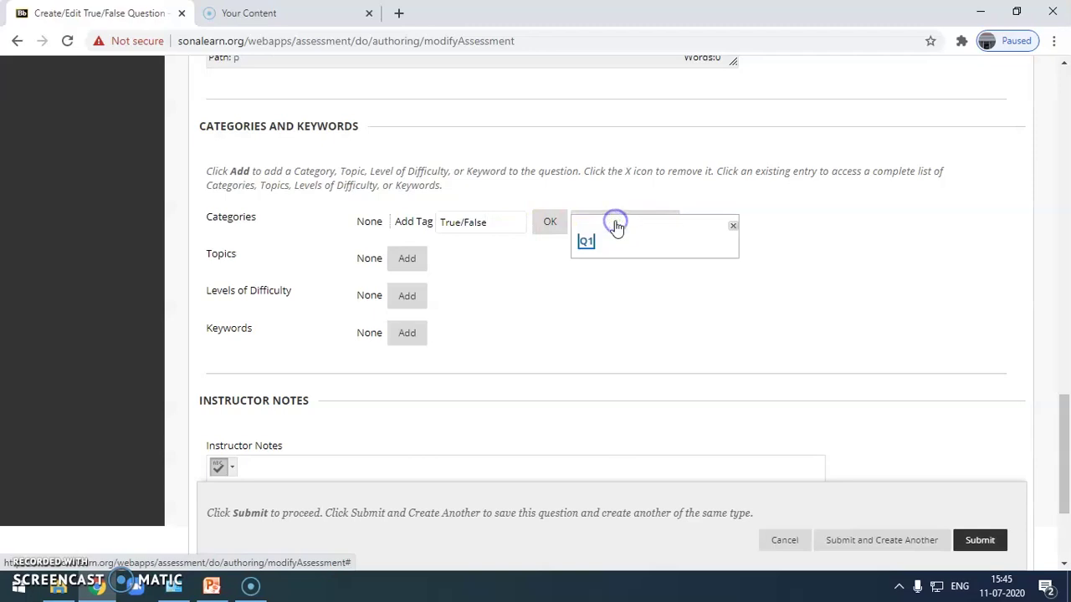
left_click(733, 226)
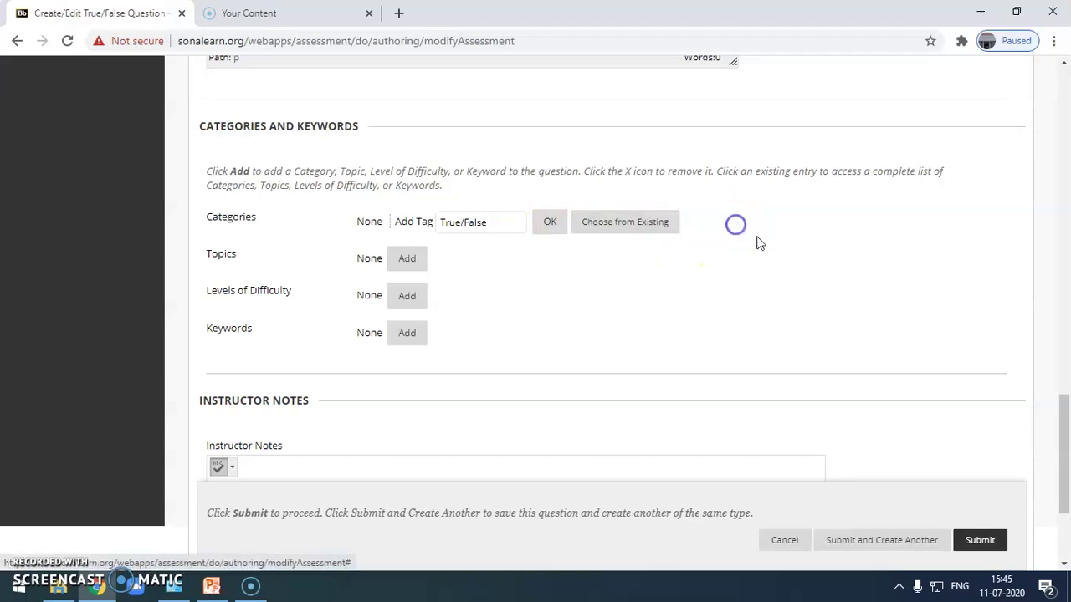
- Fill in the question's remaining tags with topic Basics, level of difficulty medium and keyword Babbage
left_click(408, 259)
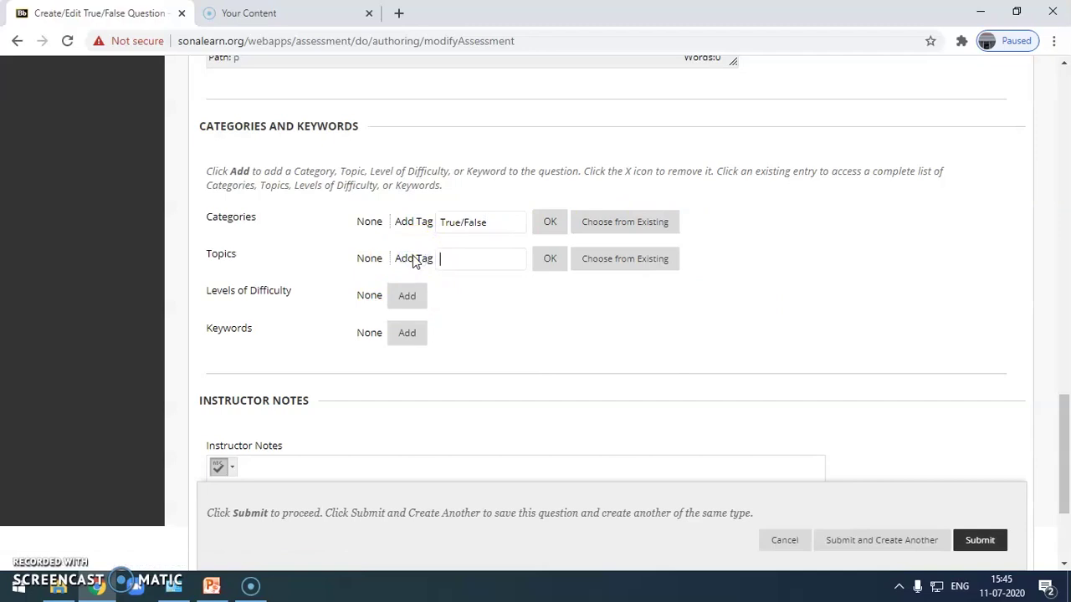
type("Basics")
left_click(407, 301)
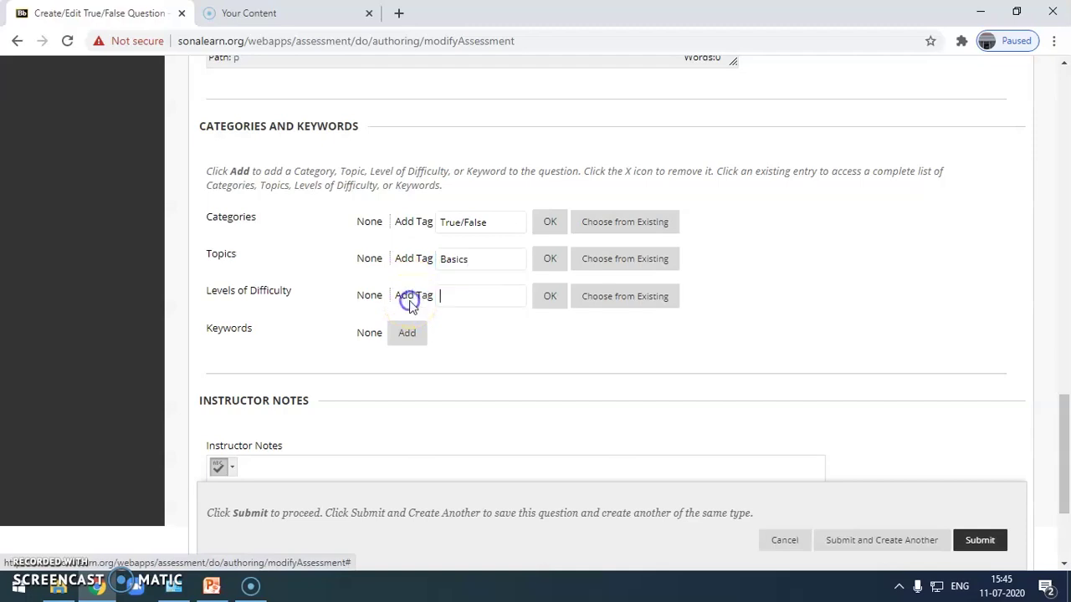
type("medium")
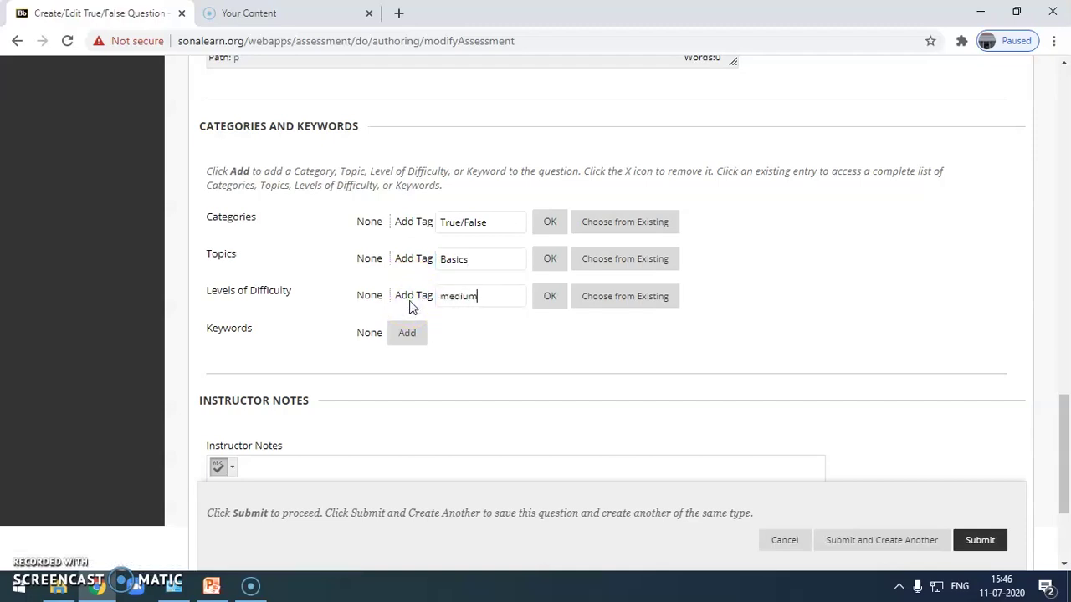
left_click(404, 334)
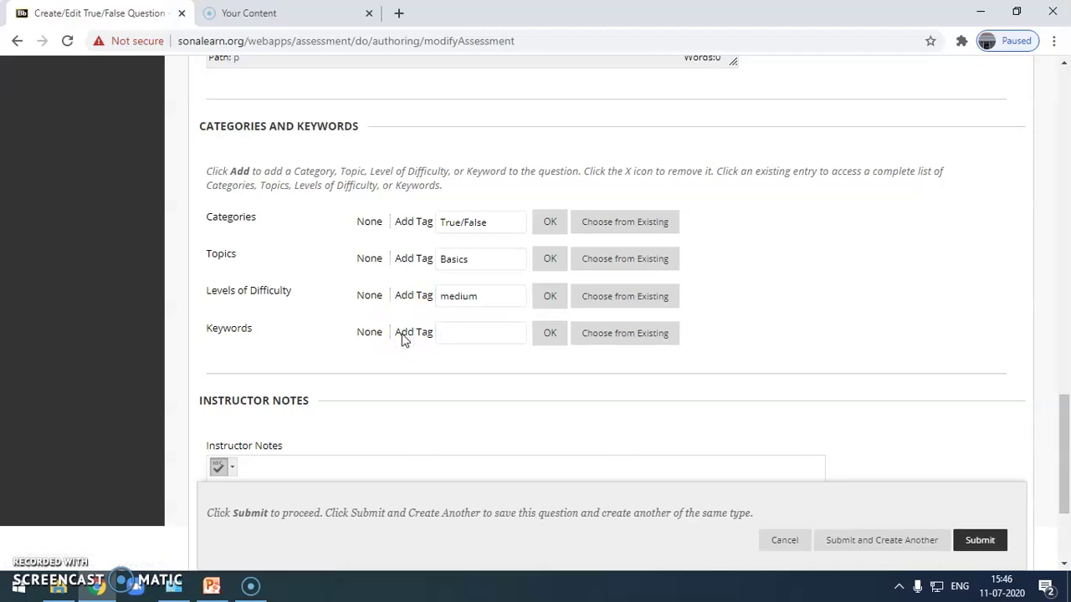
type("Babbage")
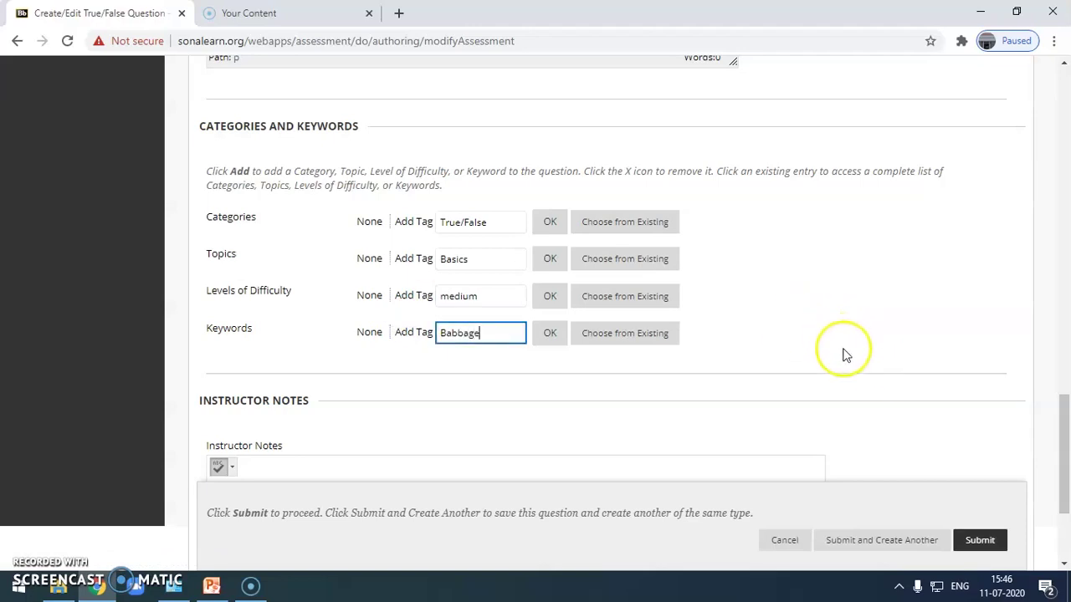
- Review the completed True/False question form, leave the instructor notes empty, and submit the question to the test
scroll(845, 357, "down", 2)
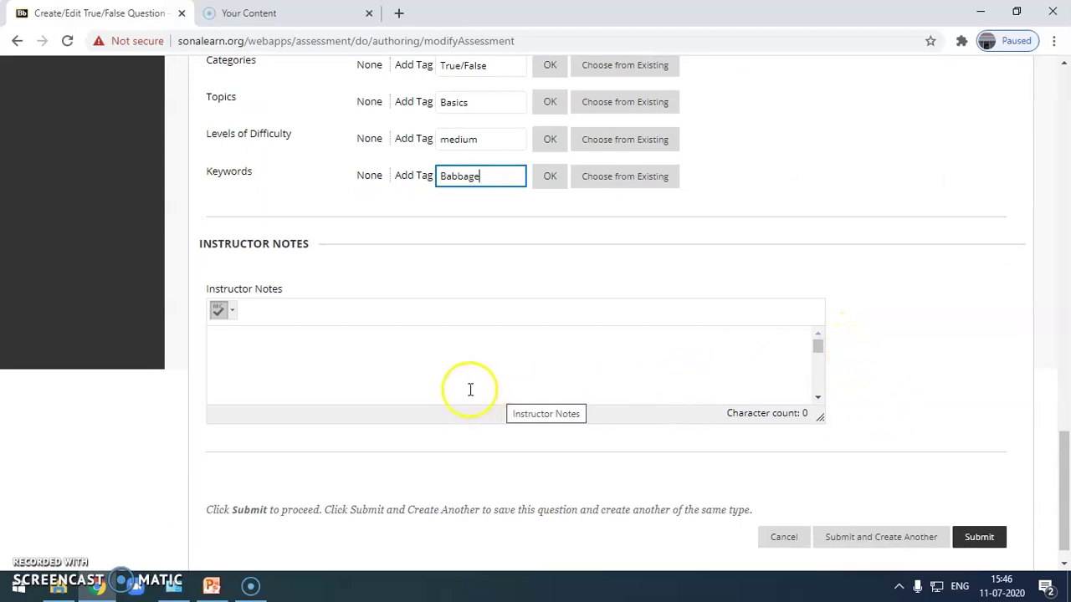
left_click(341, 358)
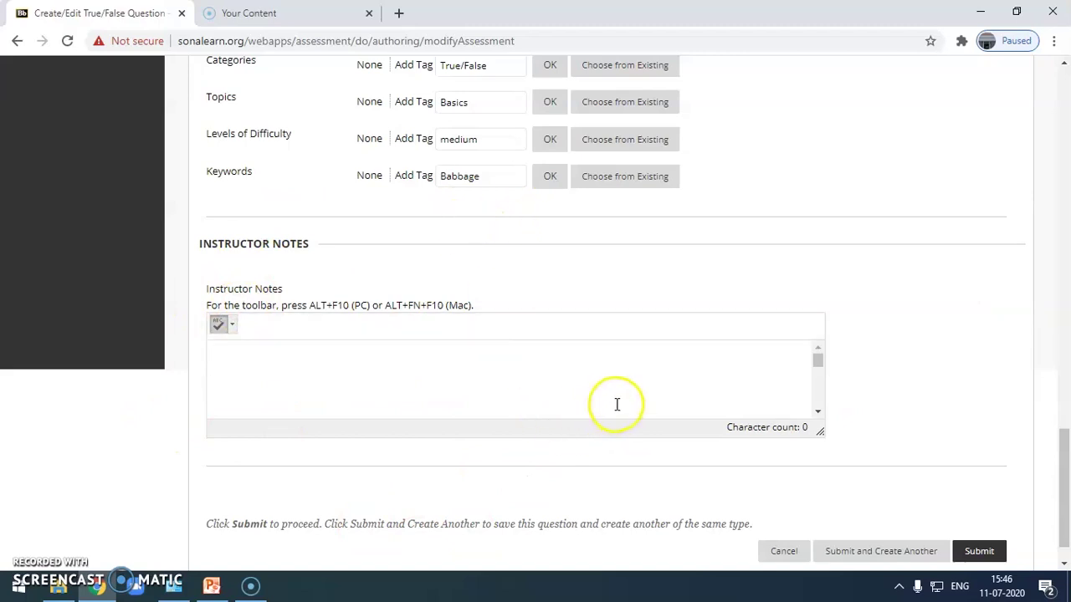
left_click(685, 576)
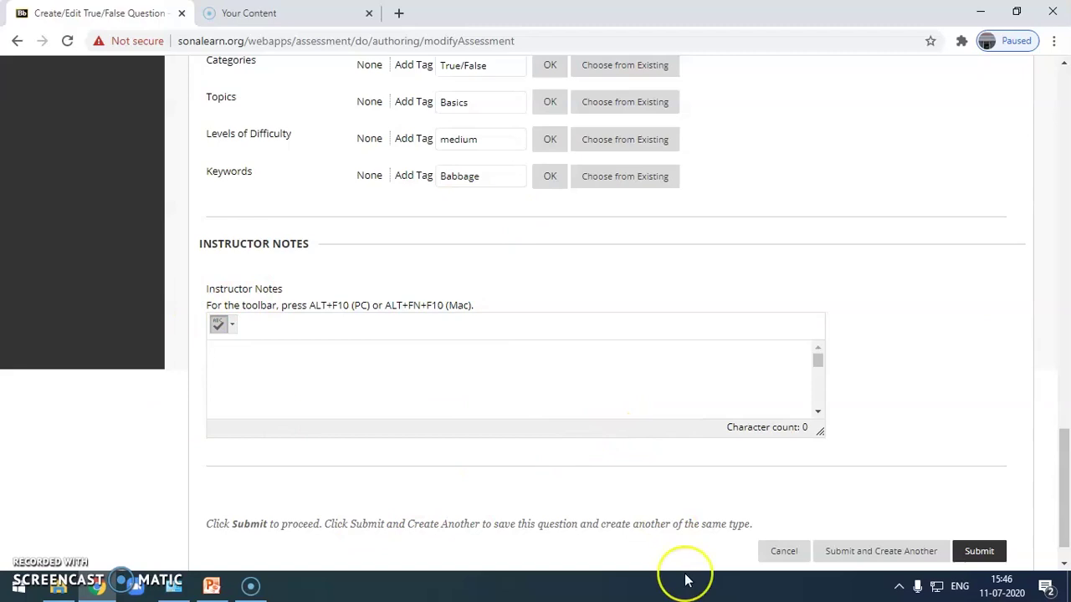
left_click(686, 583)
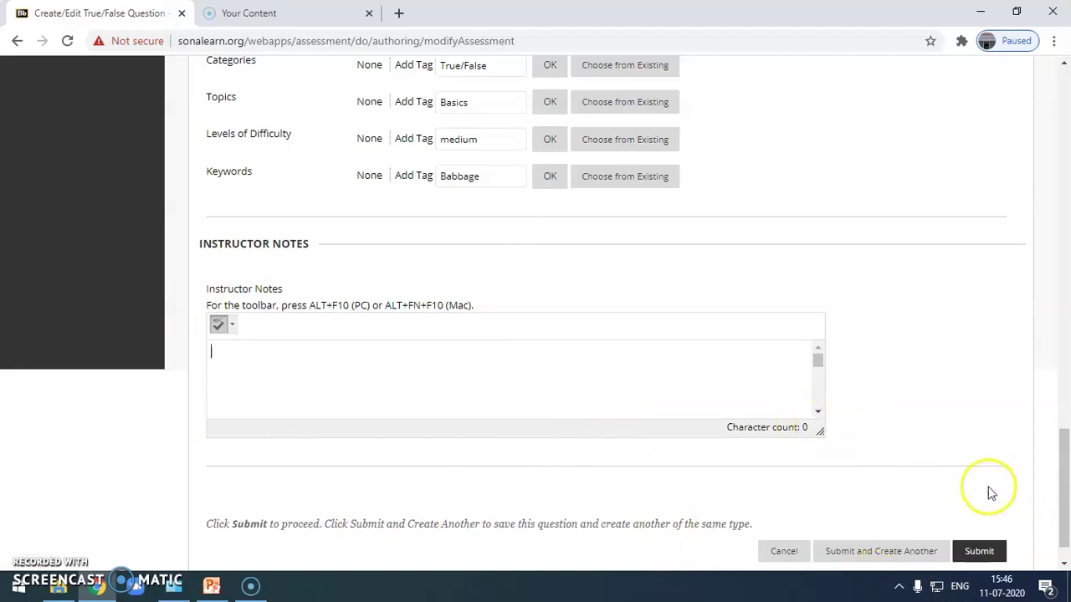
scroll(890, 458, "up", 10)
scroll(888, 454, "up", 10)
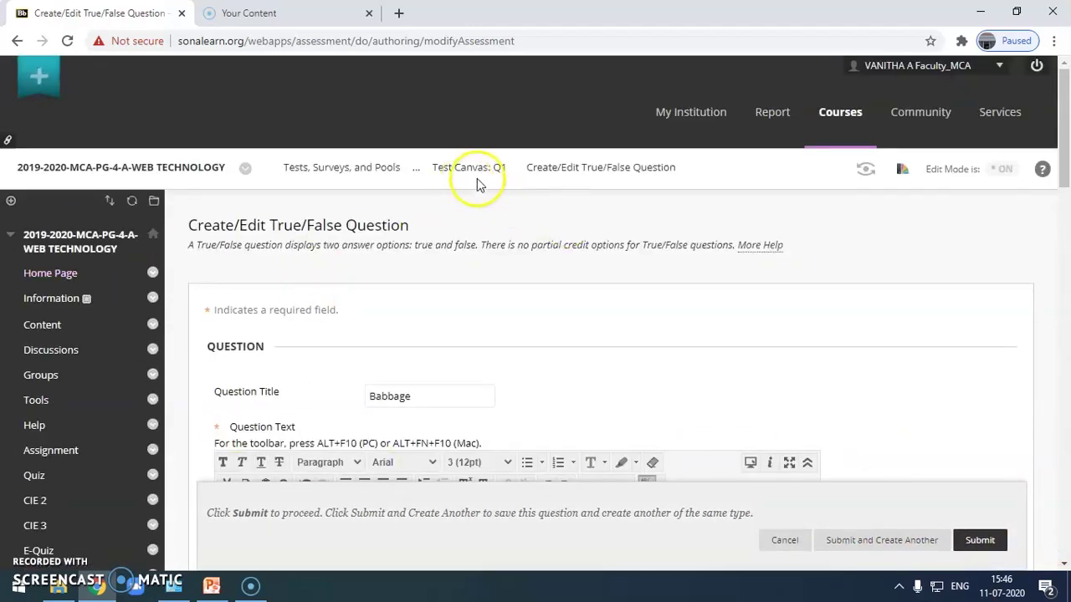
scroll(1068, 341, "down", 5)
scroll(1062, 339, "down", 10)
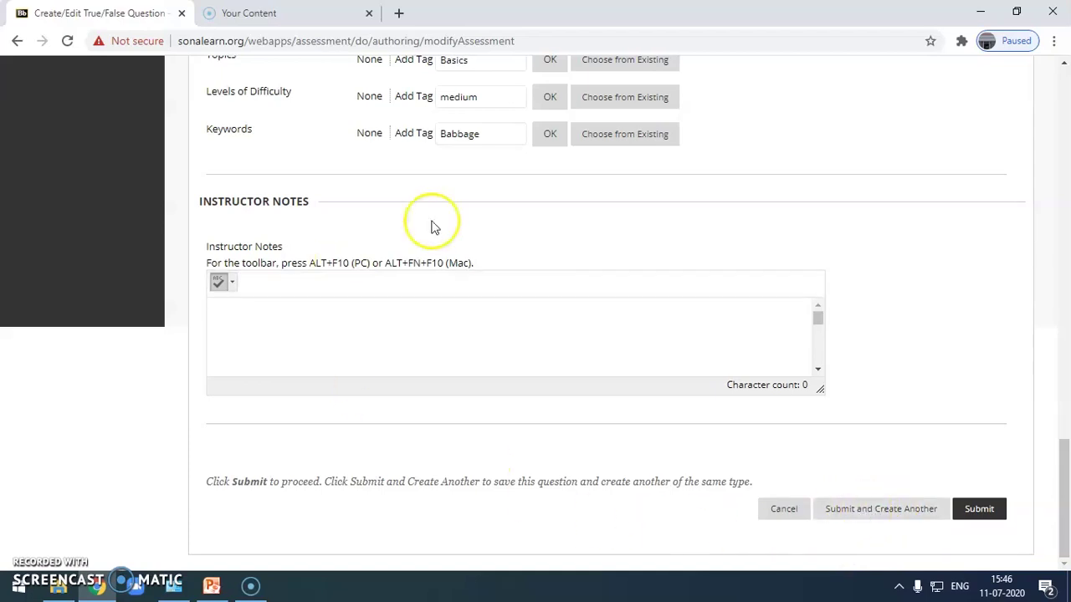
left_click(705, 368)
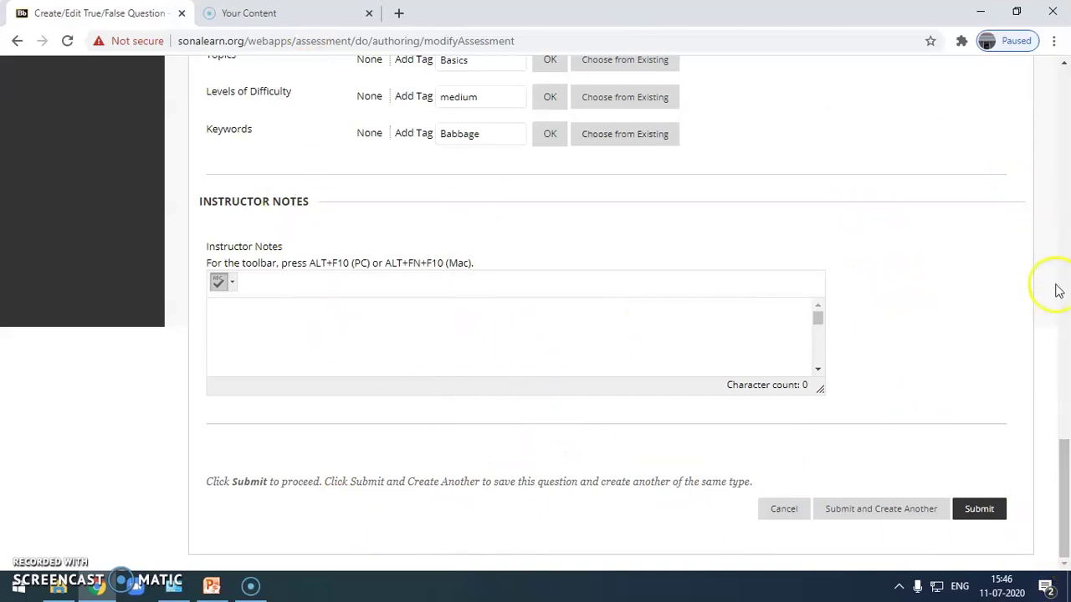
left_click(978, 510)
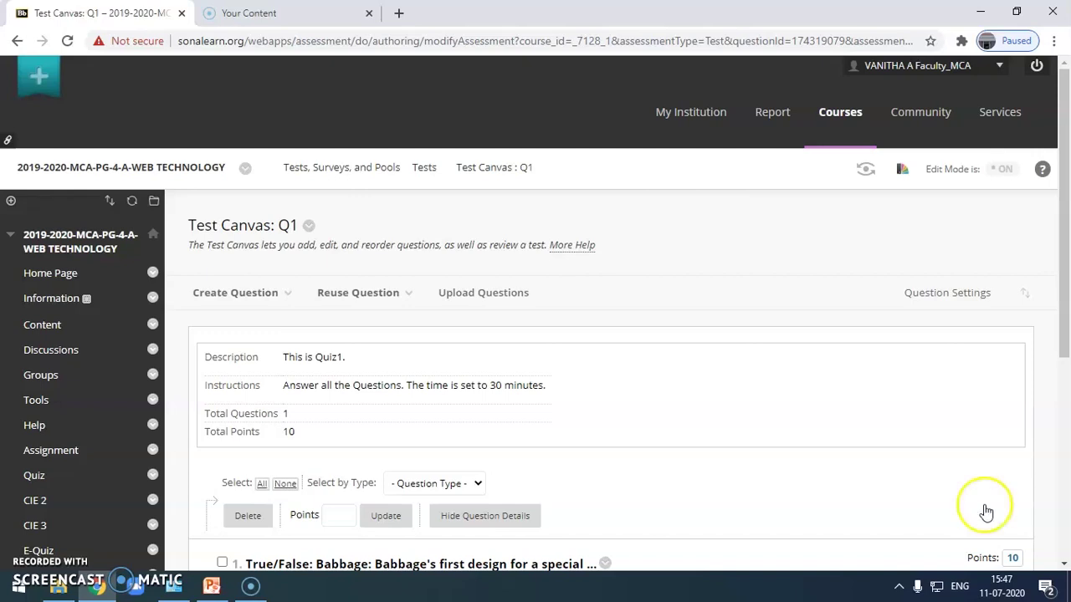
- Examine the list of question types available for creating another question in the test
mouse_move(259, 296)
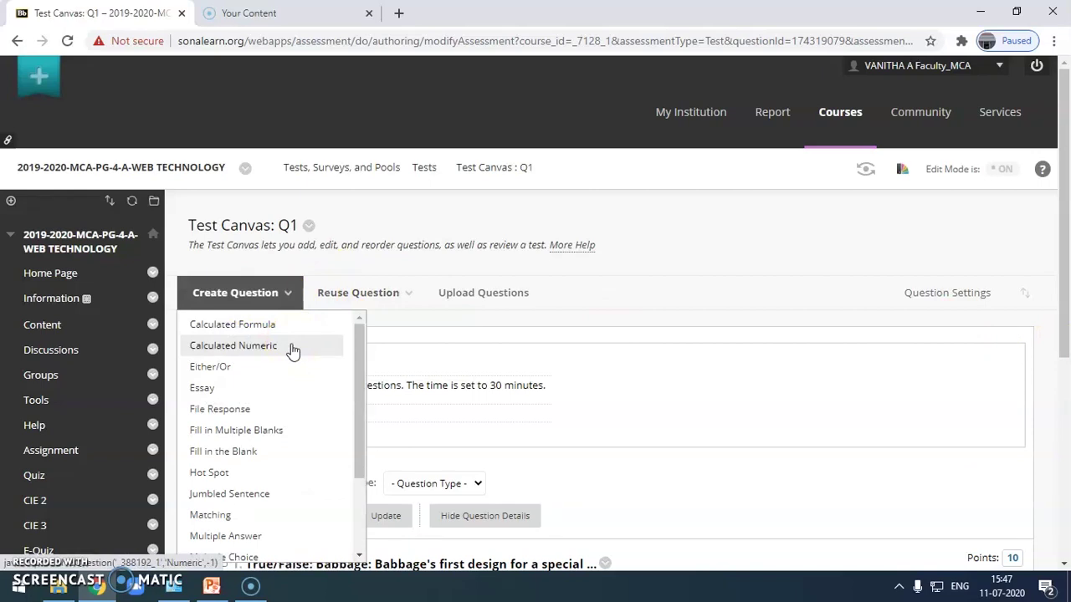
left_click(228, 393)
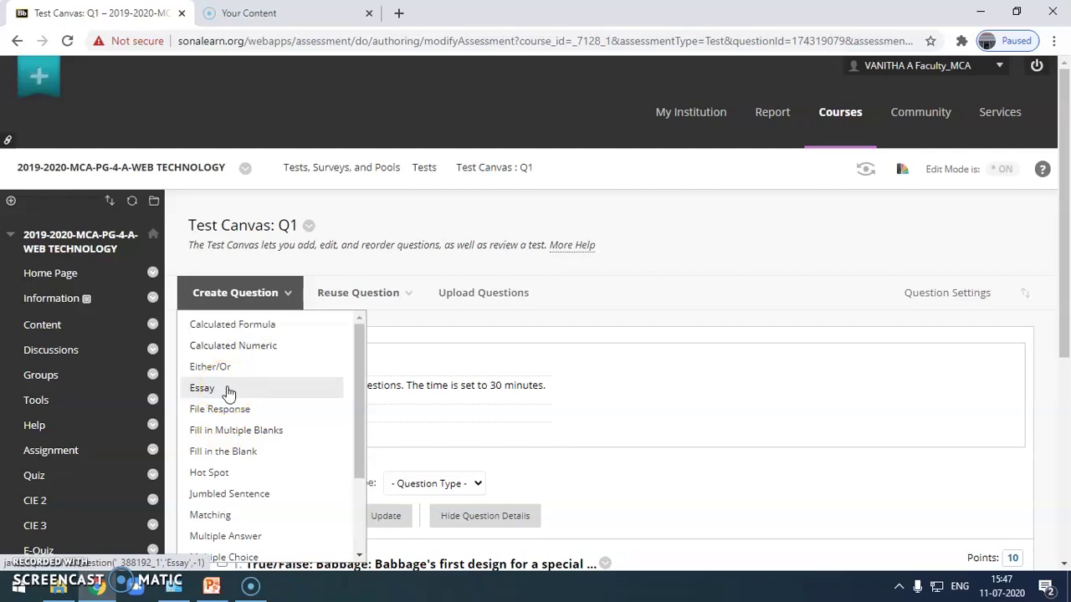
left_click(239, 406)
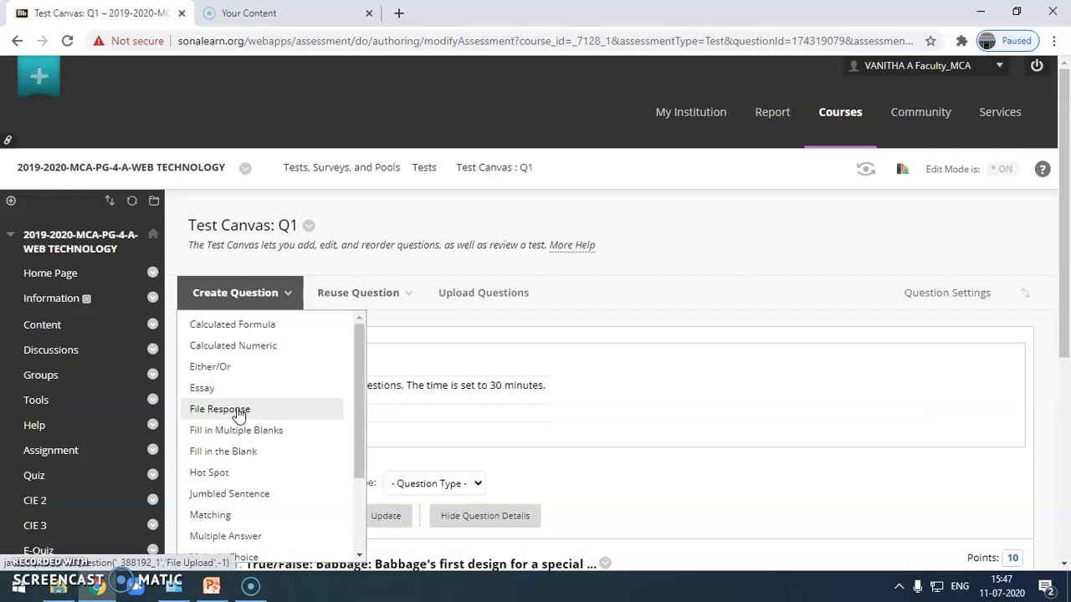
left_click(232, 437)
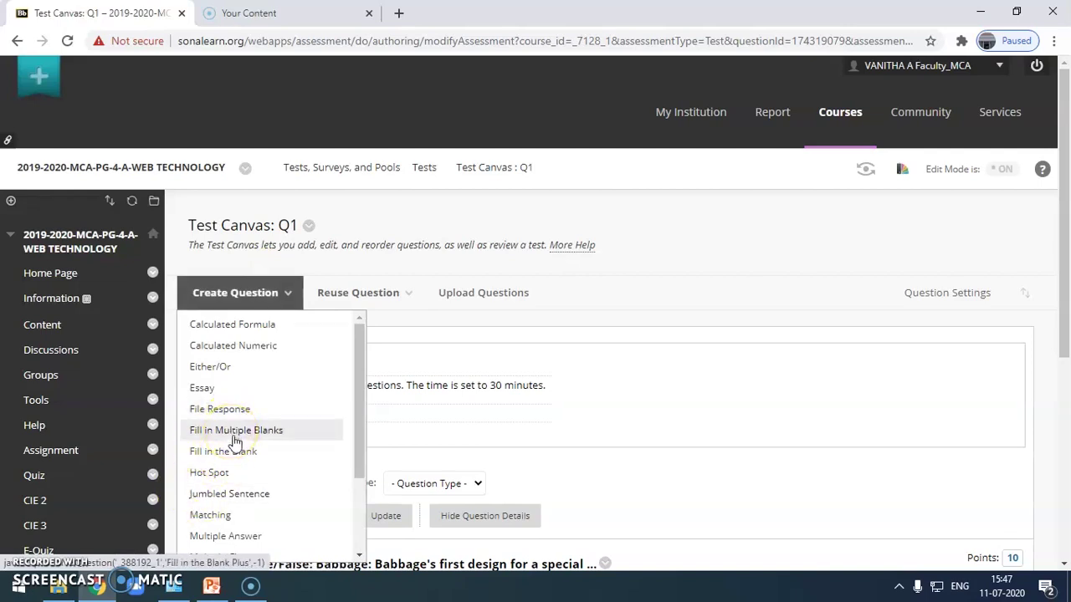
scroll(255, 466, "down", 2)
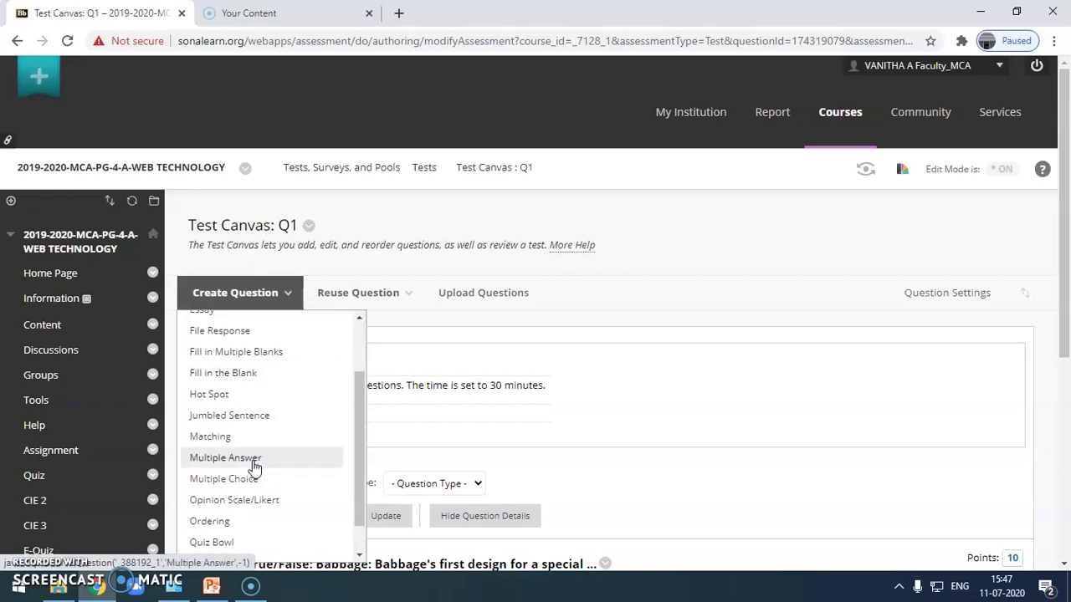
left_click(223, 444)
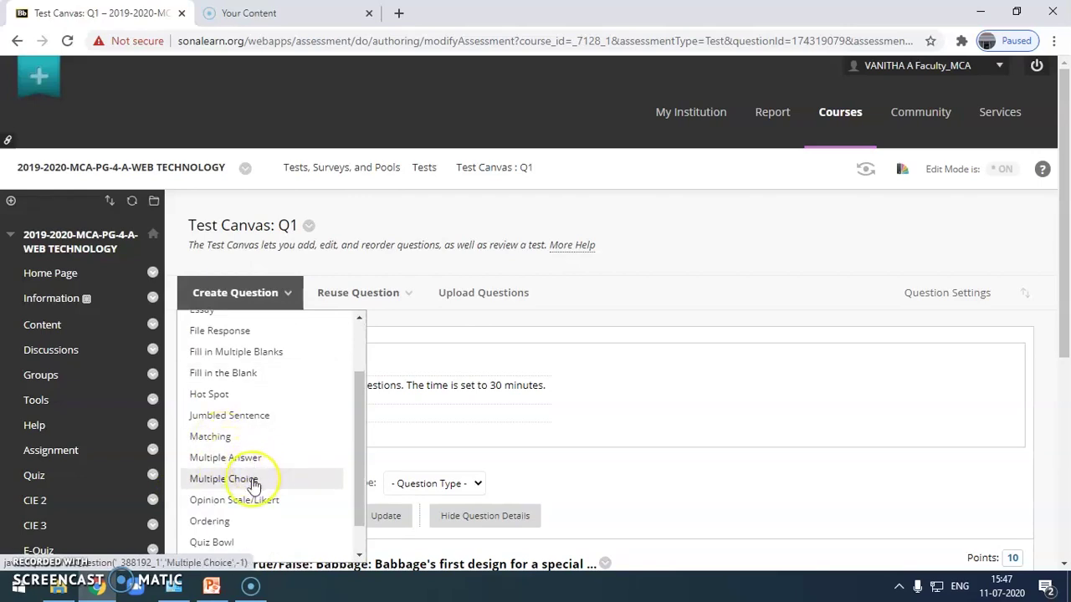
left_click(432, 368)
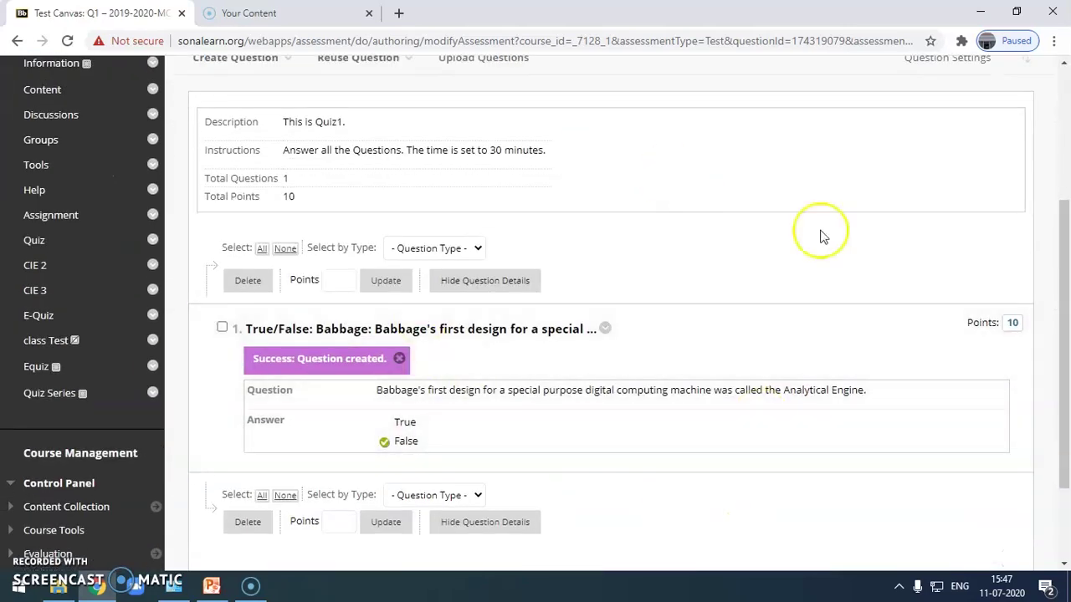
- Examine the Q1 test canvas, including the new question's details, the total questions and the total points
scroll(675, 325, "down", 2)
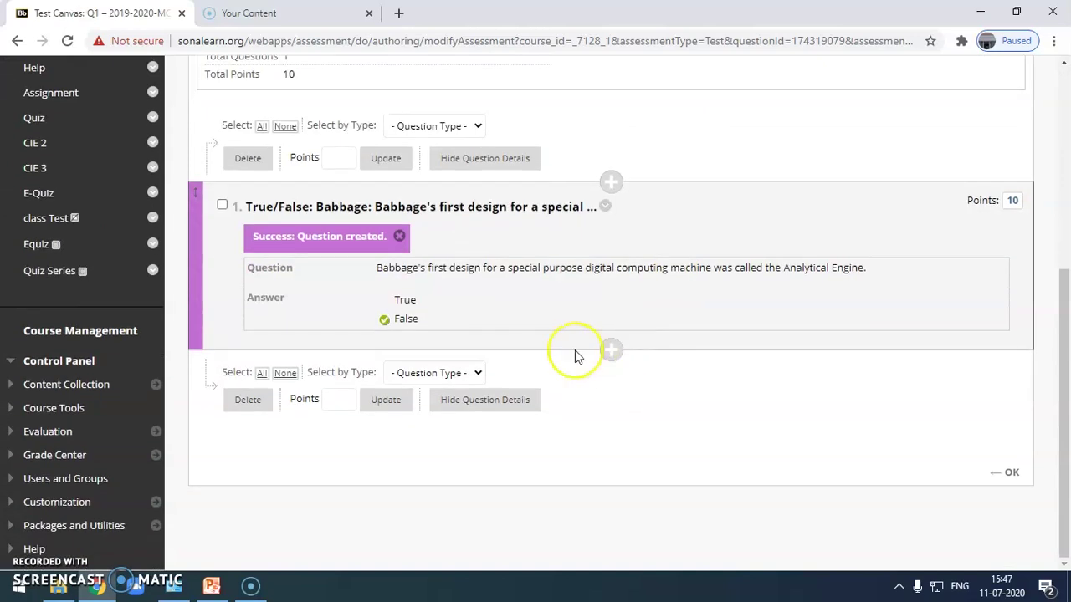
scroll(573, 354, "up", 3)
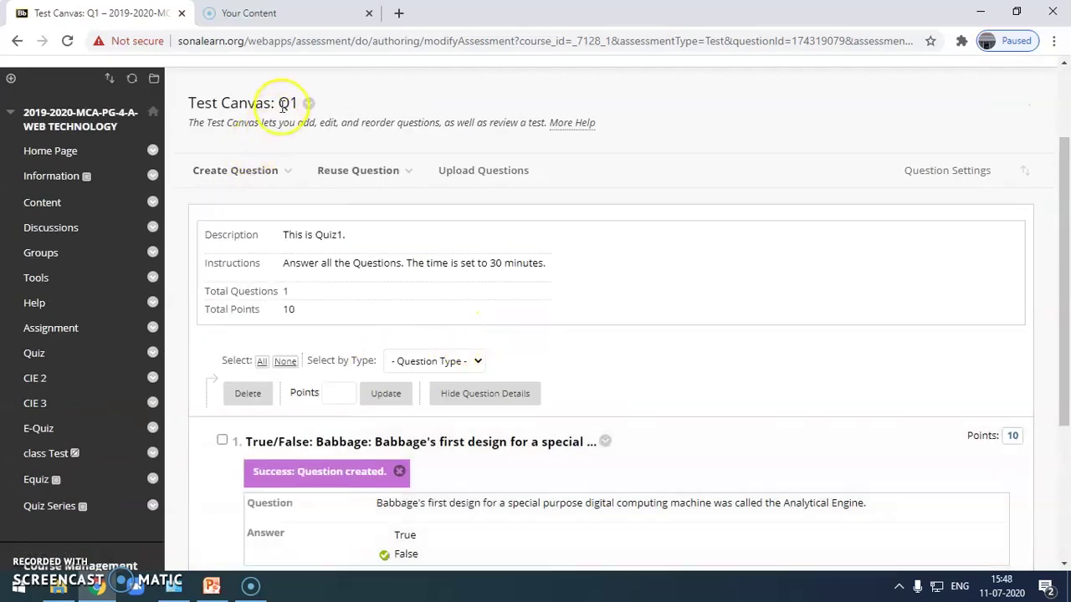
scroll(736, 334, "down", 1)
scroll(749, 352, "down", 2)
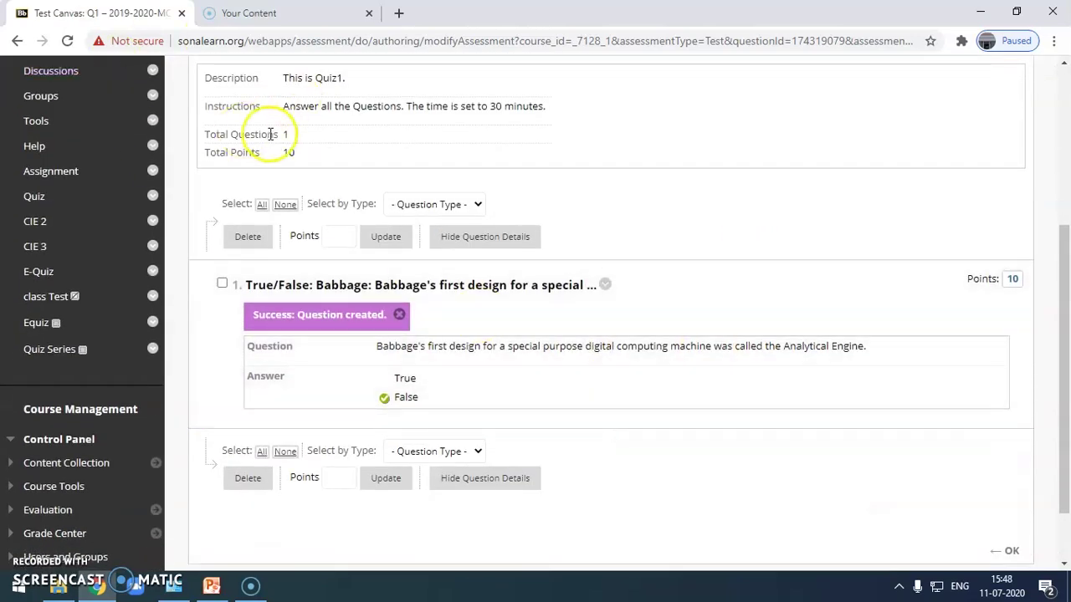
scroll(334, 205, "up", 1)
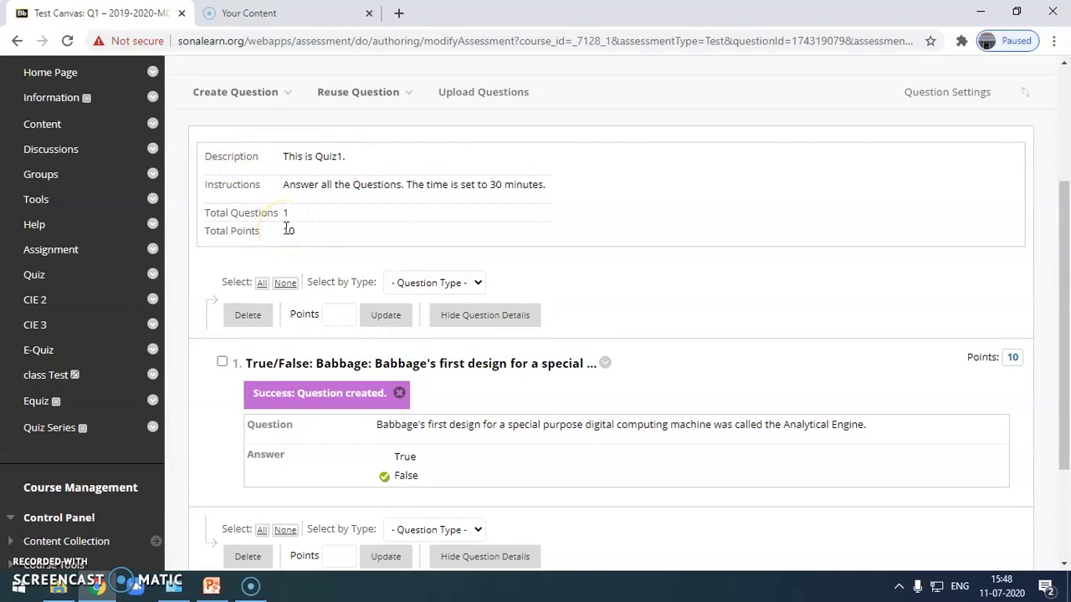
left_click_drag(285, 227, 321, 235)
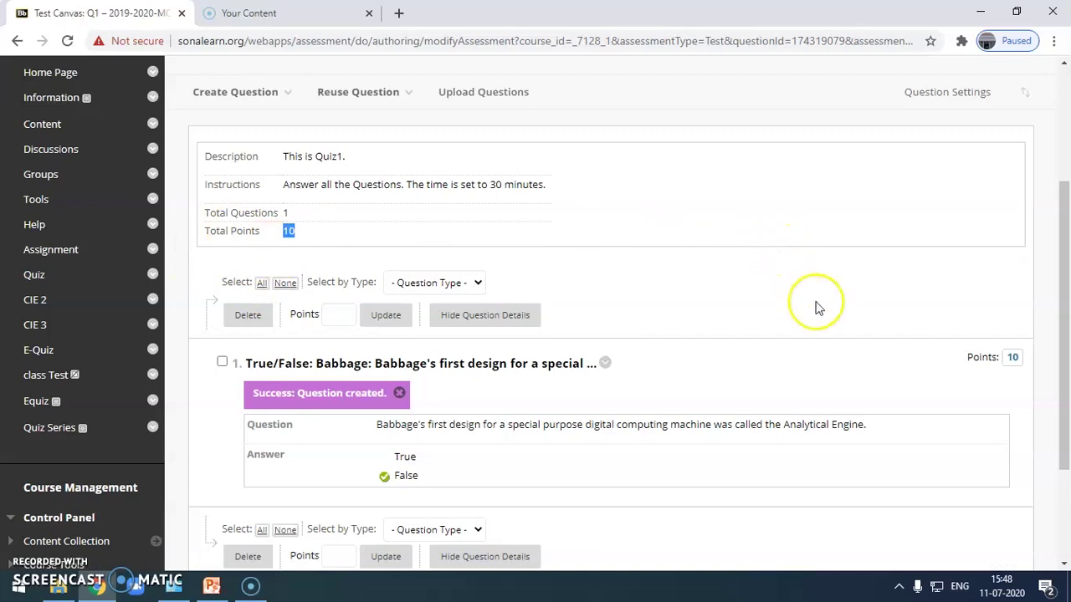
- Select all questions on the test canvas and update their points to 1
left_click(263, 288)
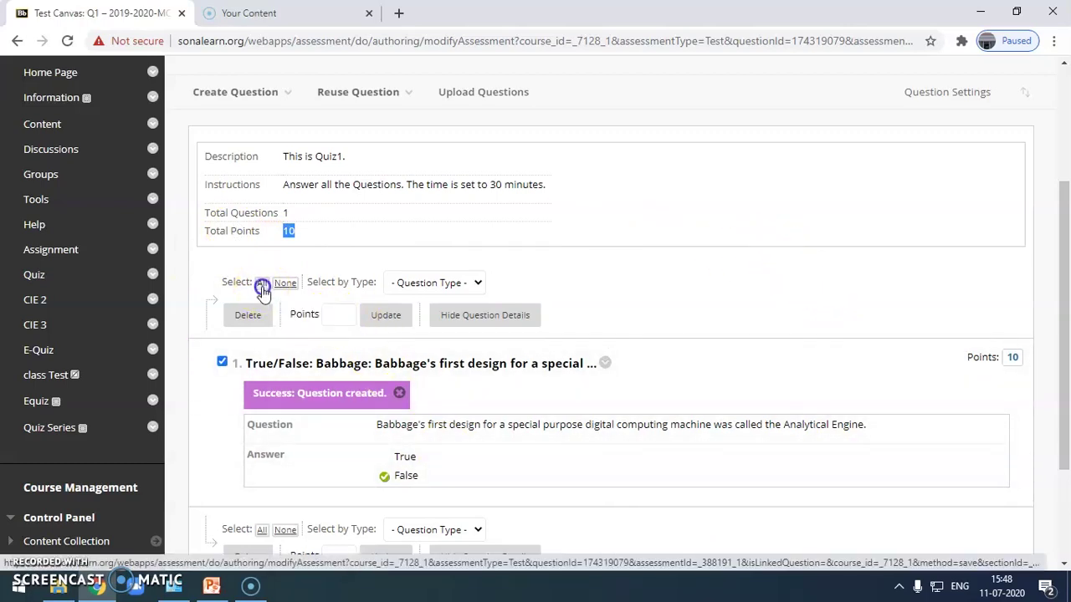
left_click(346, 313)
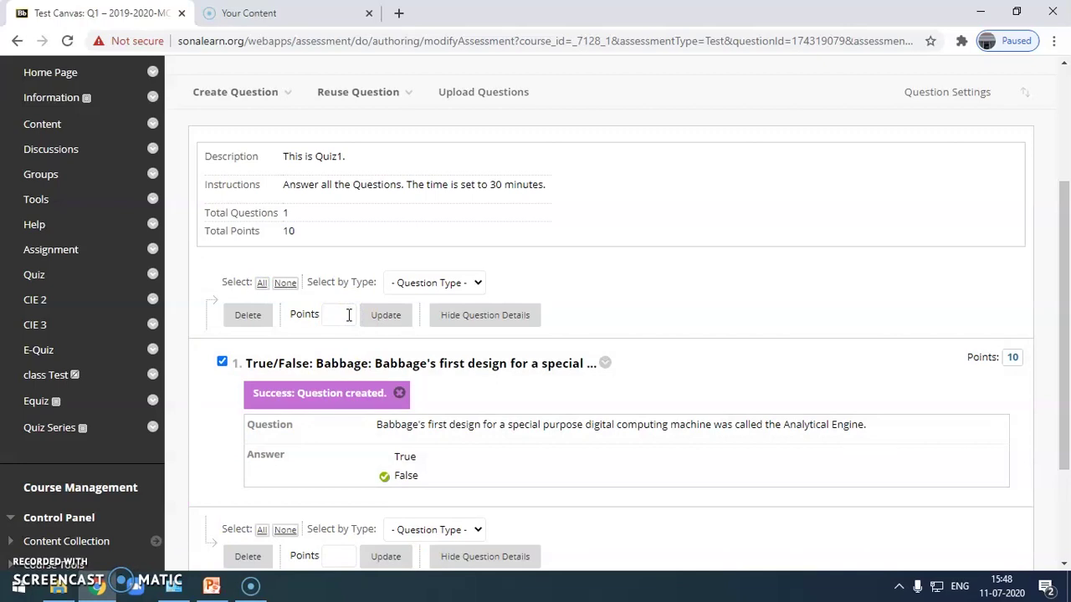
type("1")
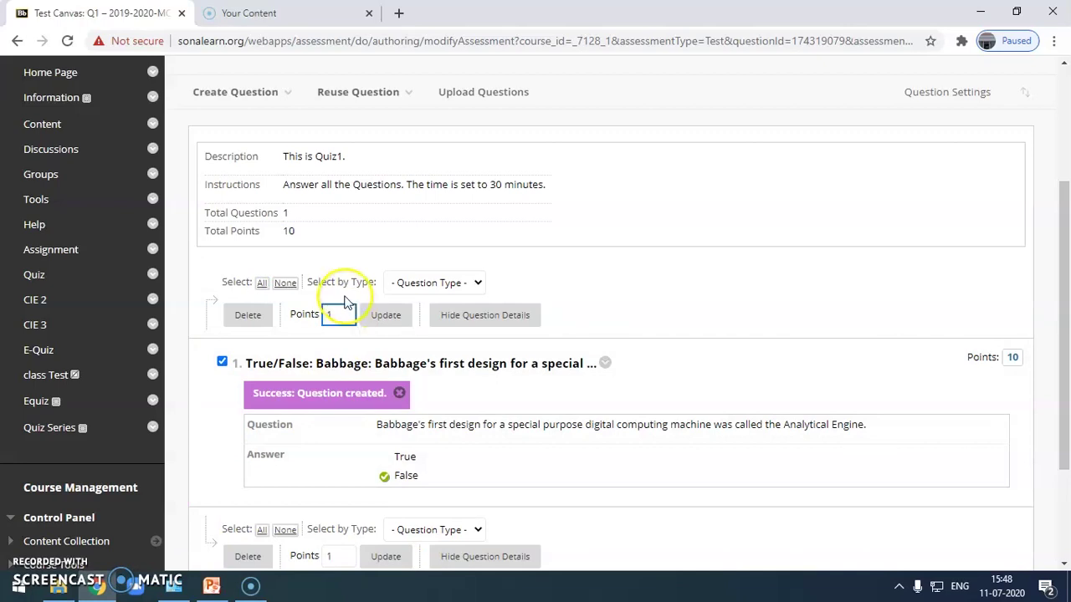
left_click(343, 314)
left_click(381, 319)
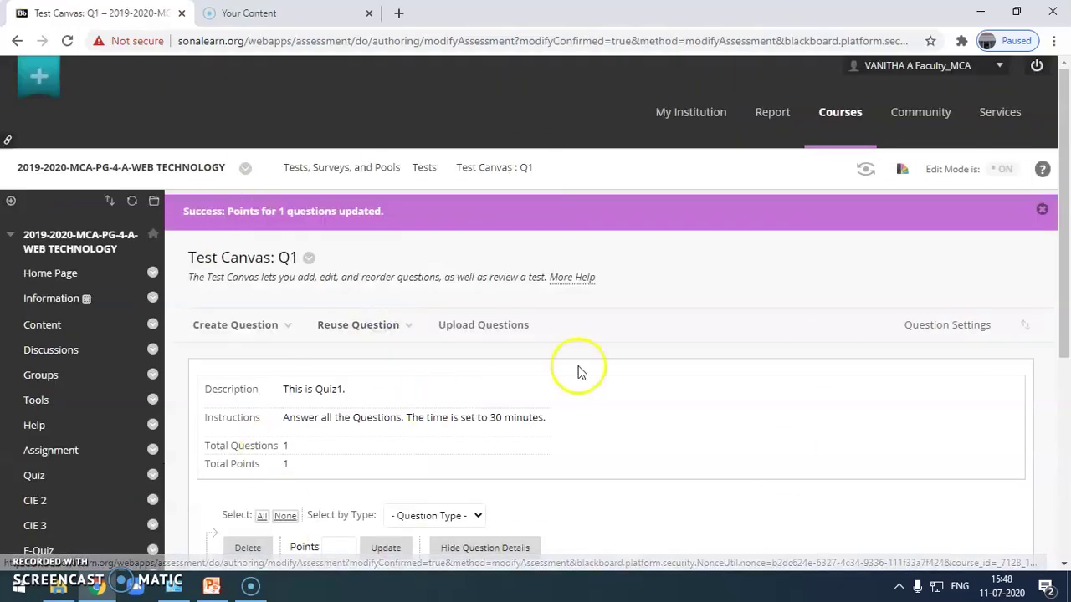
- Set the points of the True/False Babbage question individually to 2 and submit the change
scroll(578, 371, "down", 4)
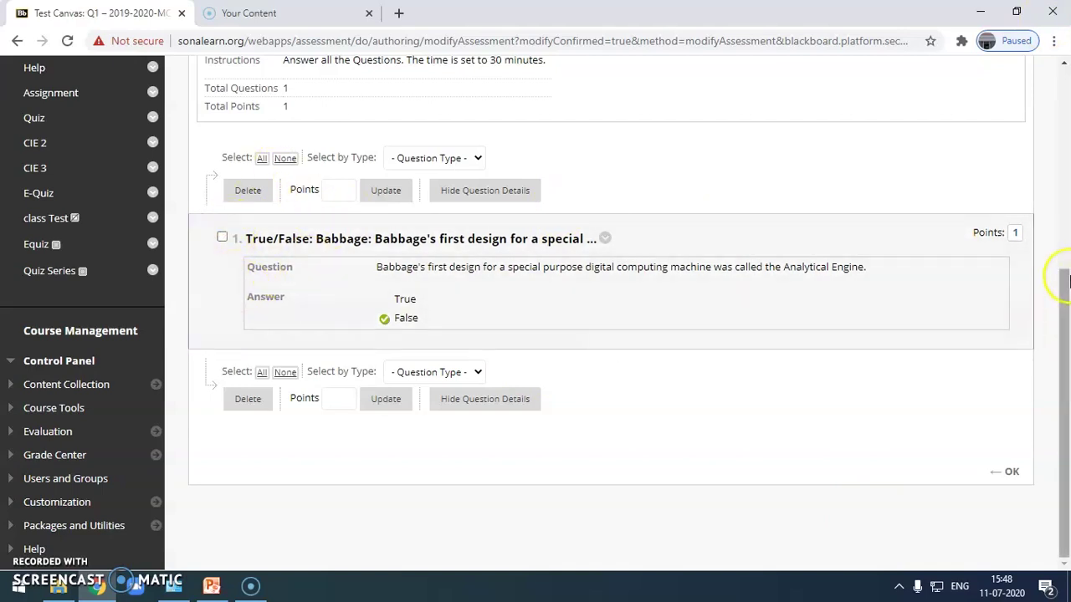
left_click(1013, 236)
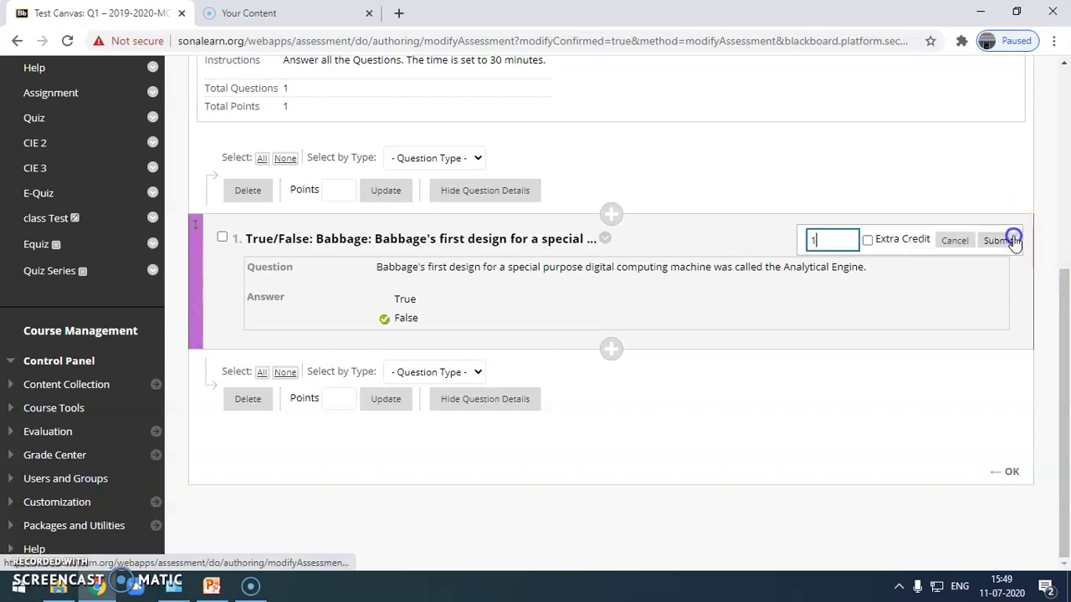
left_click(840, 251)
key("BackSpace")
type("2")
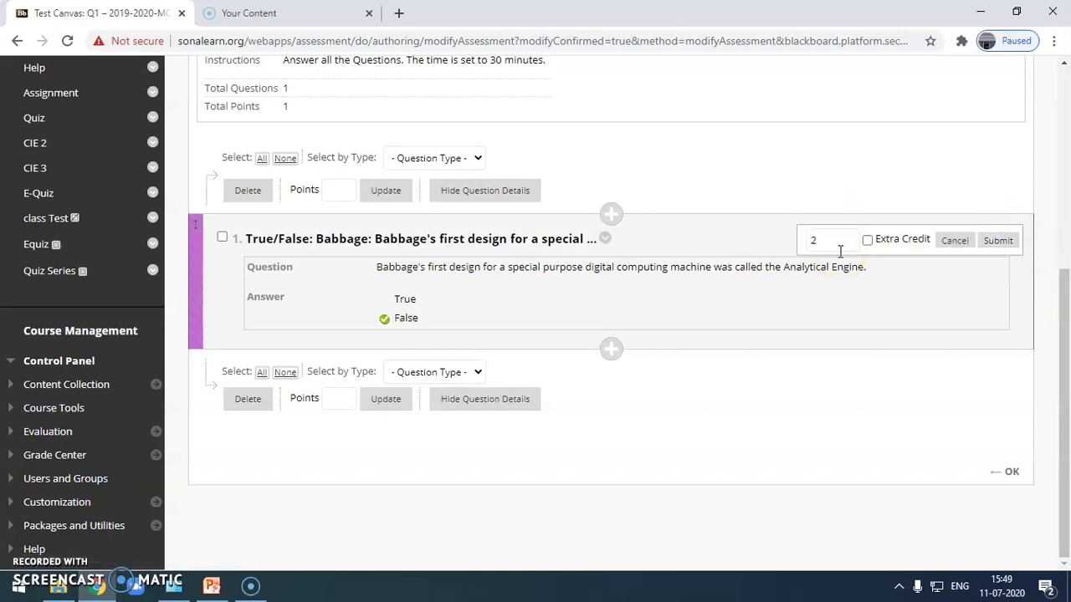
left_click(1018, 242)
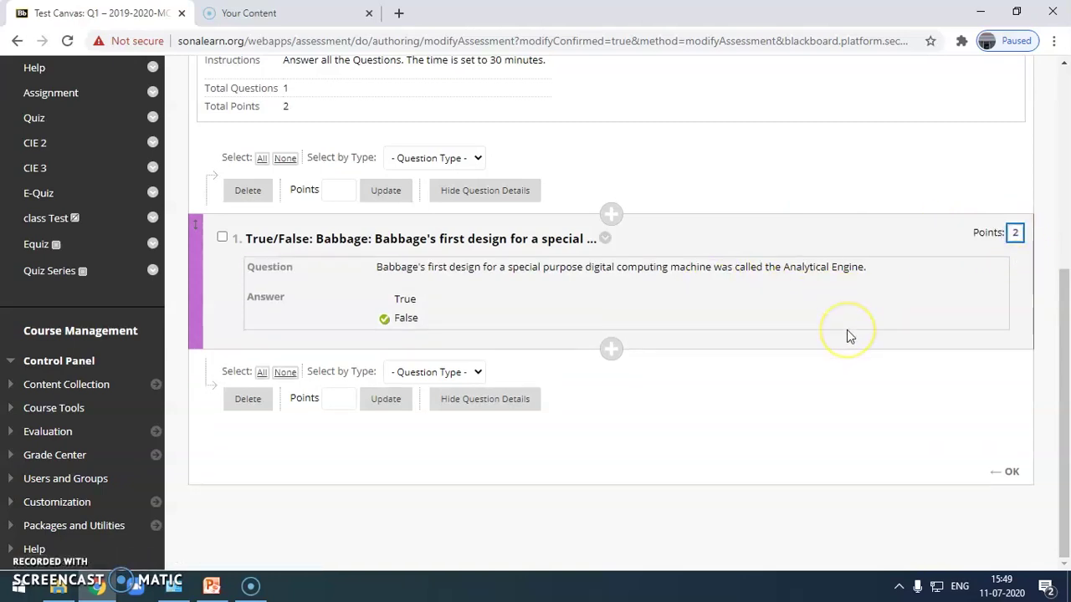
- Check the test canvas totals, then finish editing test Q1 and return to the Create Test page
scroll(846, 330, "up", 2)
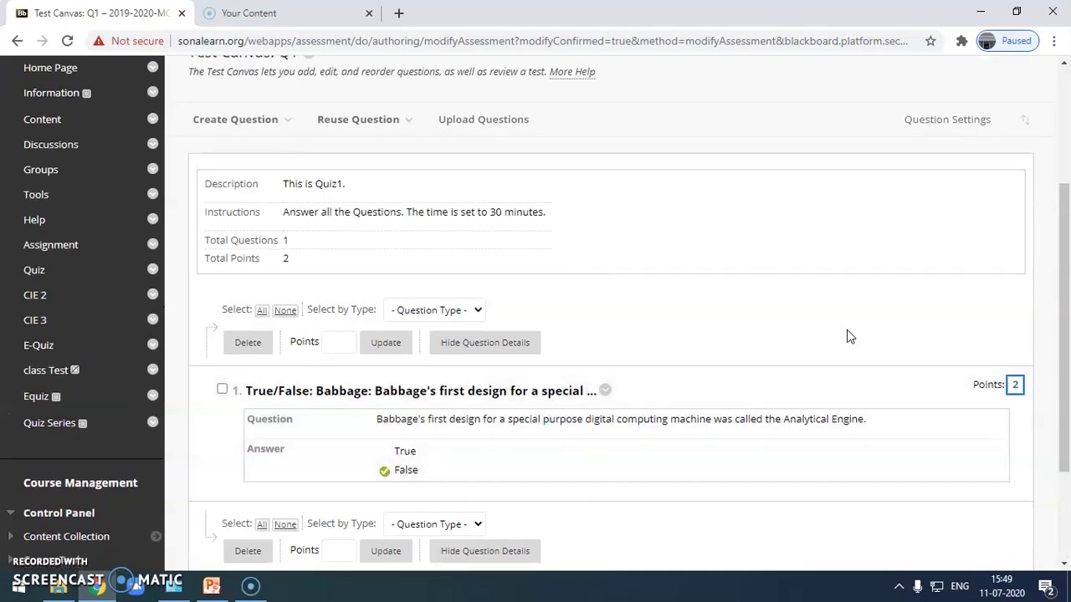
scroll(847, 330, "down", 2)
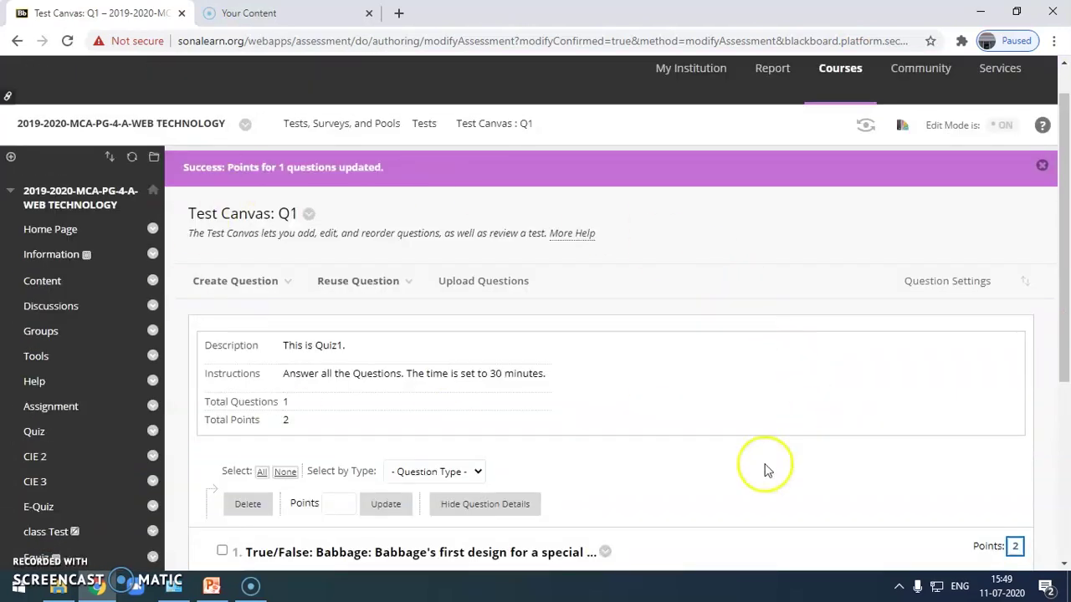
scroll(736, 312, "down", 4)
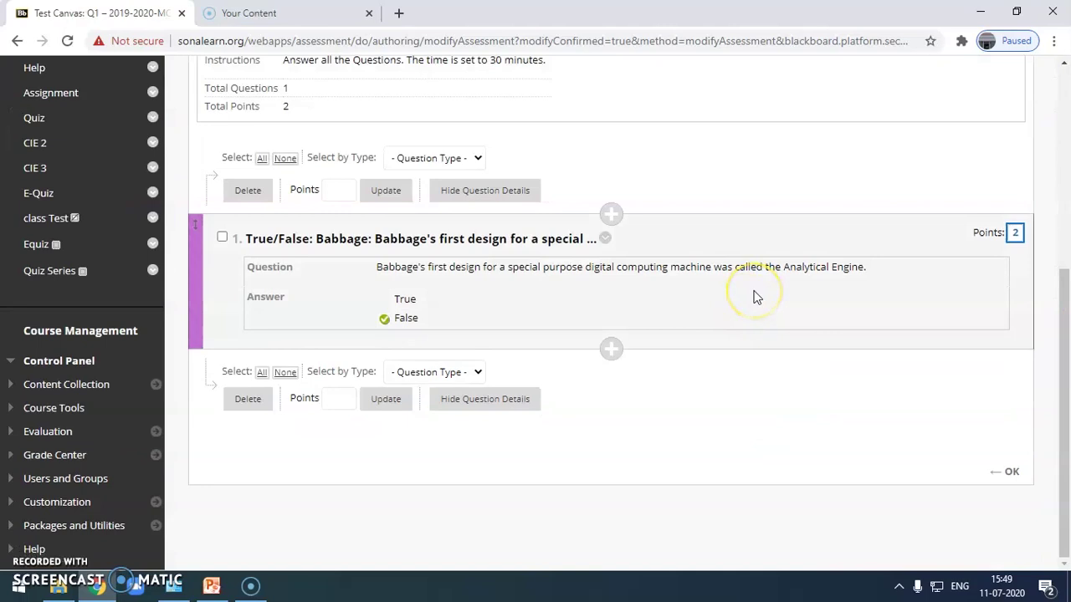
left_click(1012, 473)
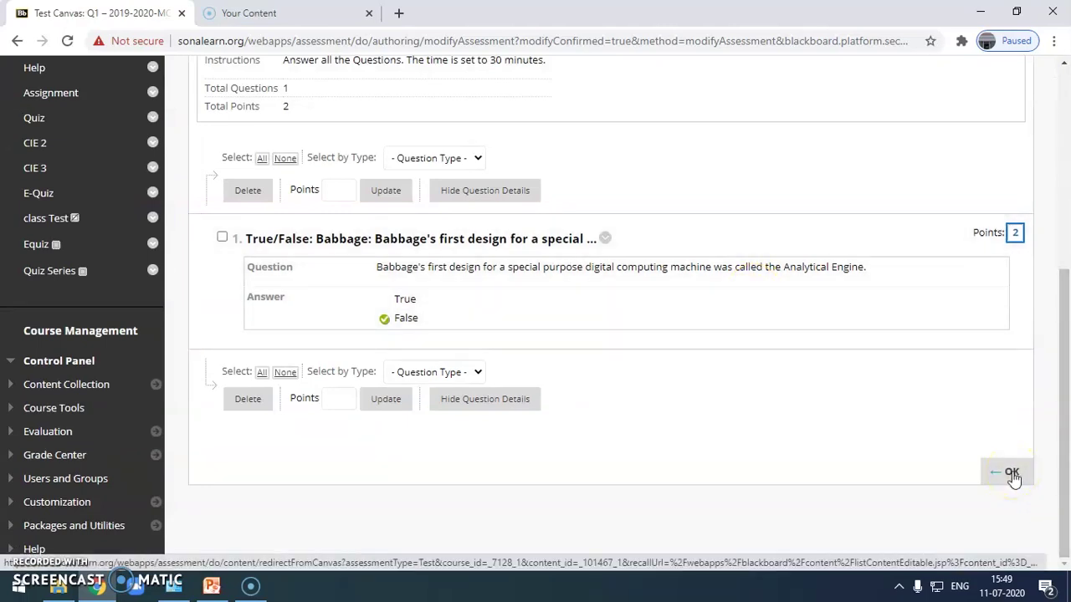
left_click(1012, 474)
left_click(1012, 473)
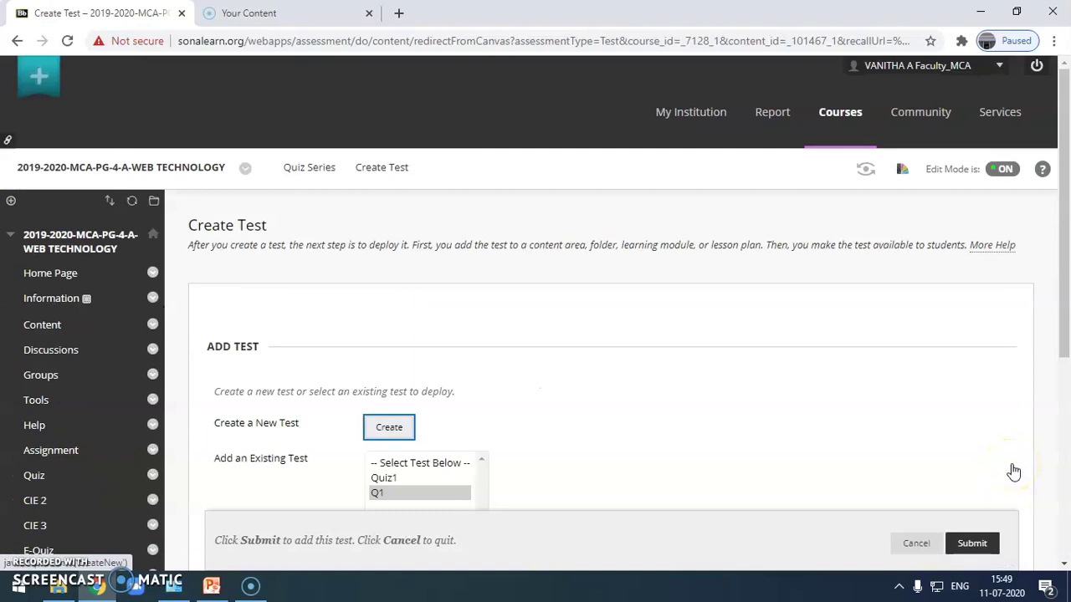
- Select the existing test Q1 and submit it to add it to the Quiz Series content area
scroll(843, 451, "down", 2)
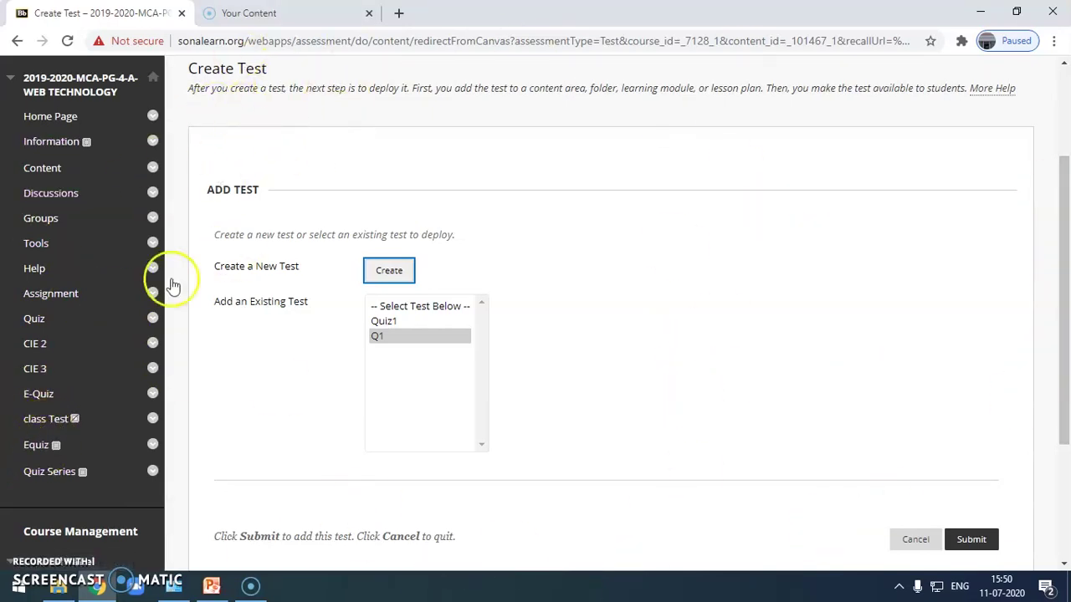
left_click(376, 337)
scroll(1005, 493, "down", 1)
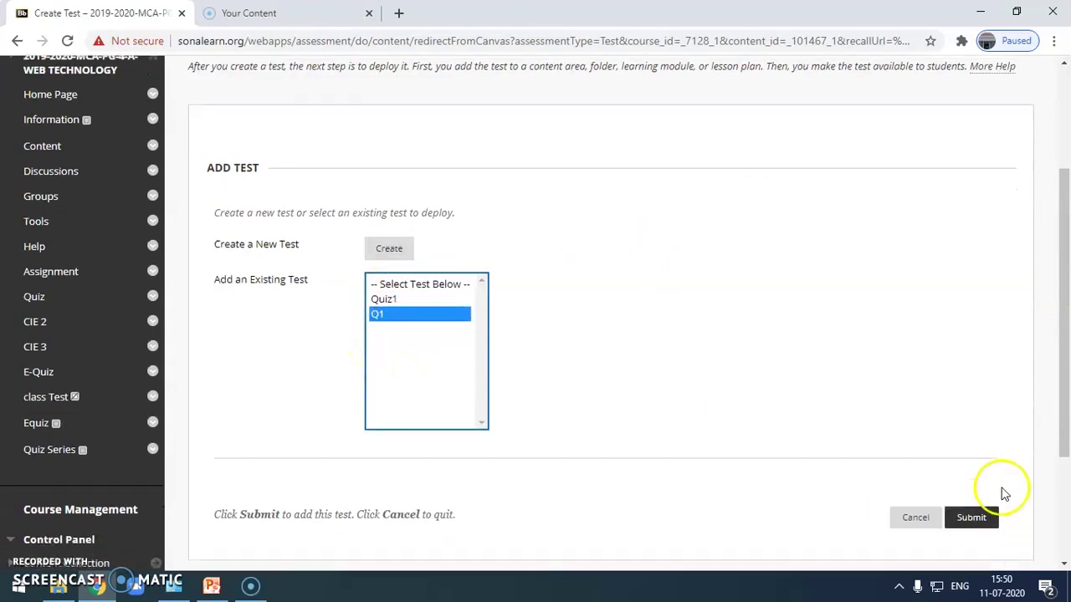
scroll(1004, 494, "down", 2)
left_click(972, 341)
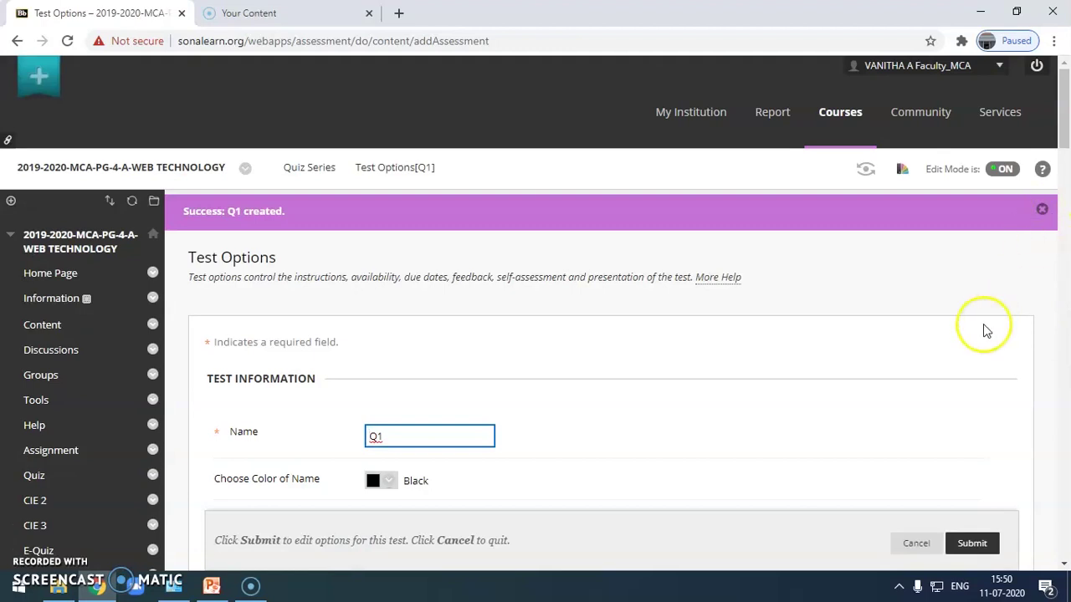
- Examine the Q1 test options, including the name, content link description, test description, instructions and availability settings
scroll(983, 324, "down", 2)
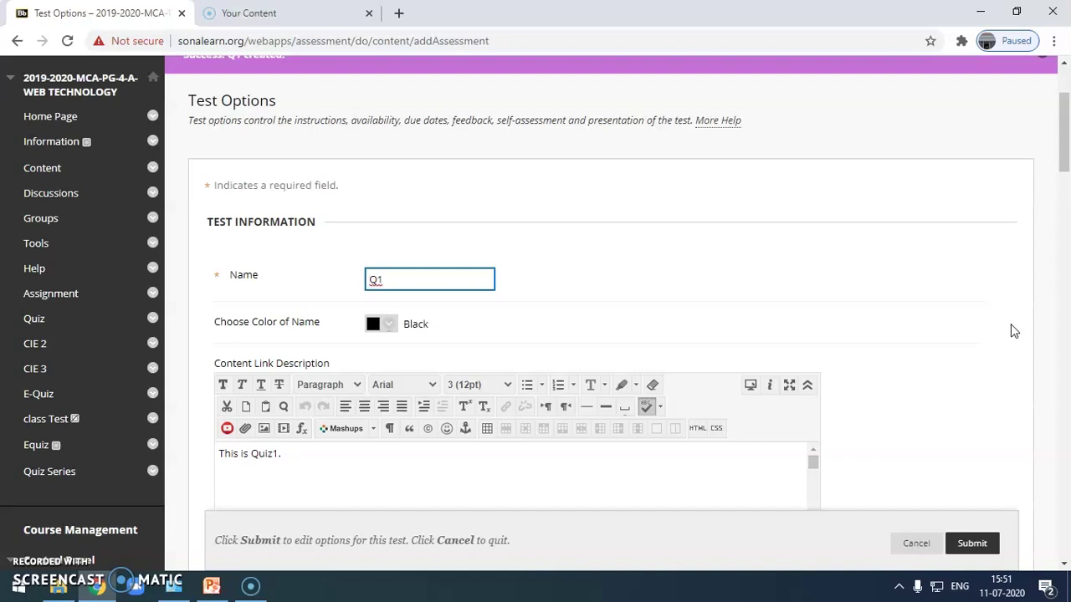
left_click(1066, 324)
scroll(1062, 335, "down", 5)
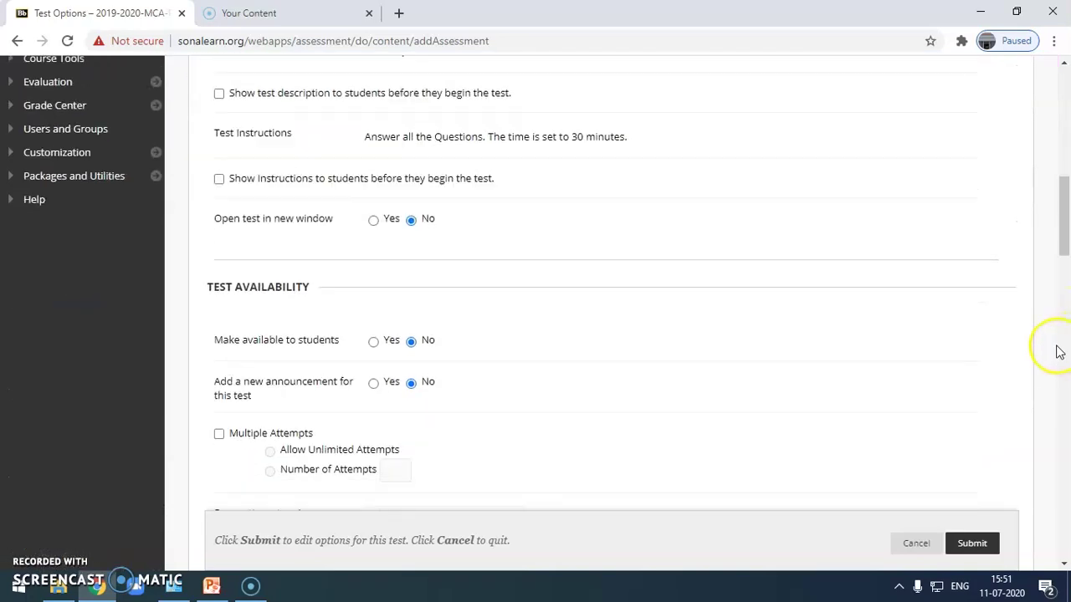
left_click(1058, 350)
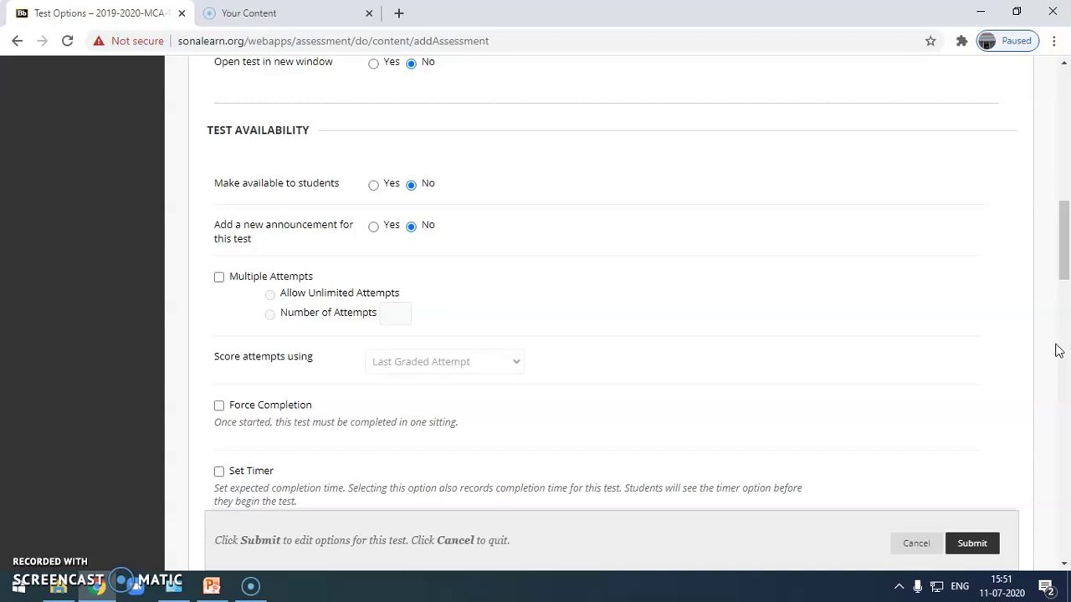
left_click_drag(1059, 241, 949, 255)
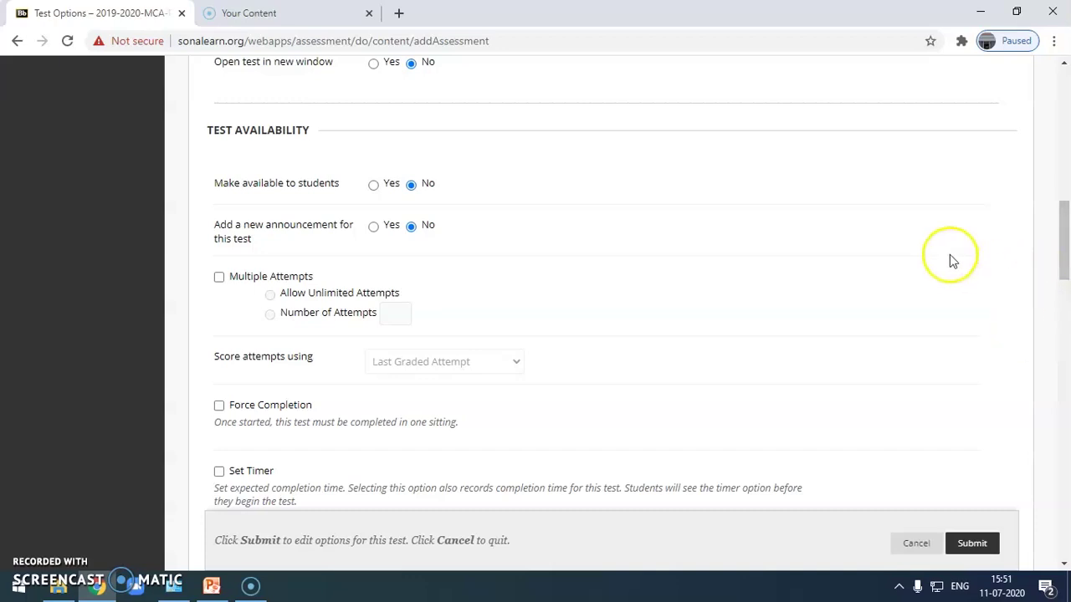
scroll(954, 339, "up", 10)
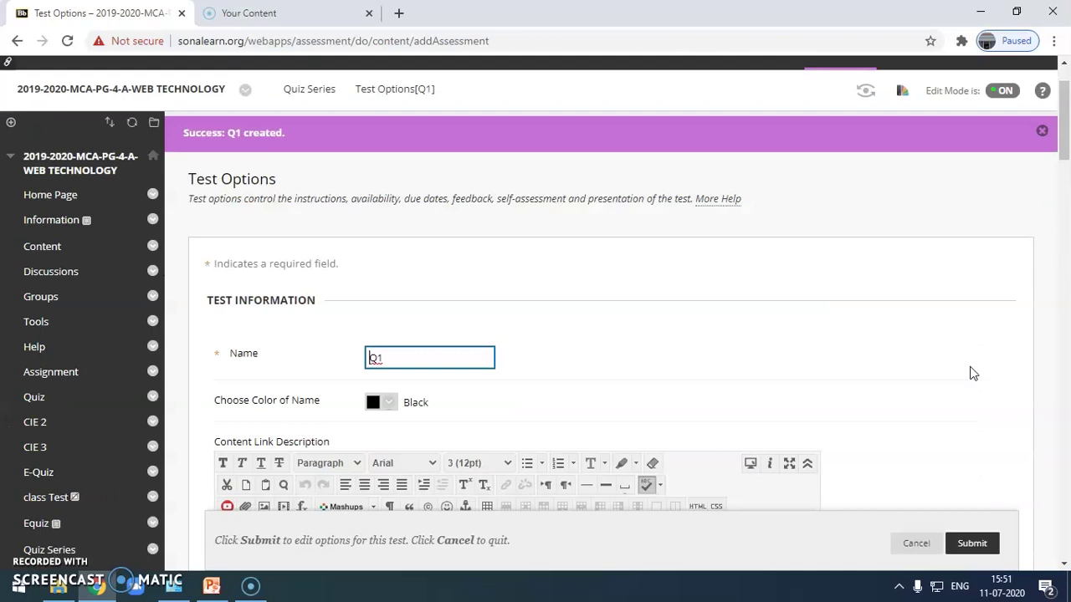
scroll(968, 371, "down", 4)
mouse_move(1037, 378)
left_mouse_down()
mouse_move(1034, 456)
mouse_move(1006, 439)
left_mouse_up()
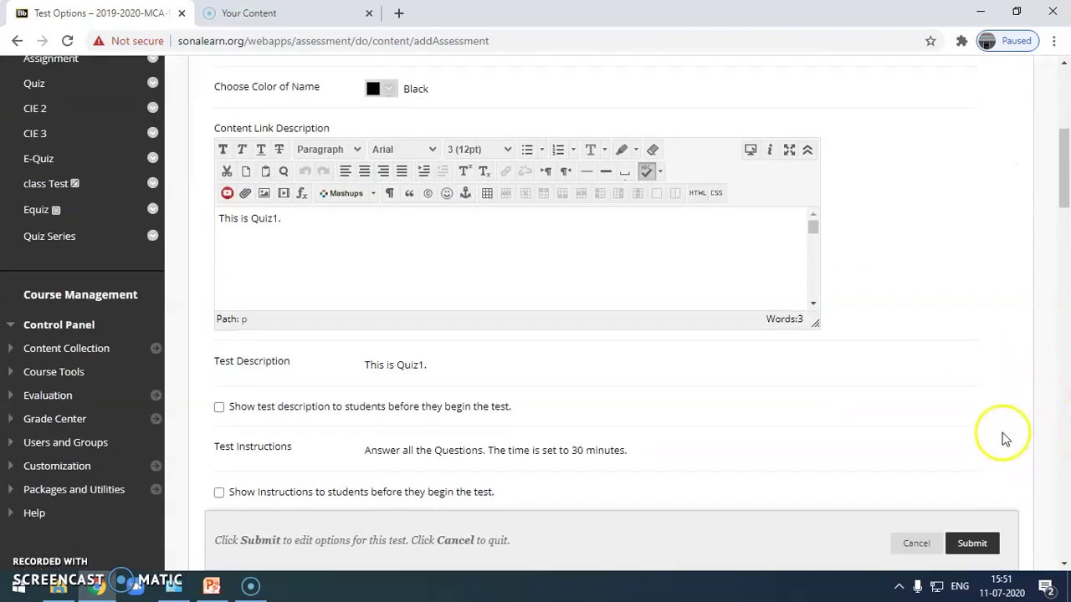
- Make test Q1 available to students and turn on adding a new announcement for it
scroll(953, 375, "down", 3)
scroll(690, 264, "down", 3)
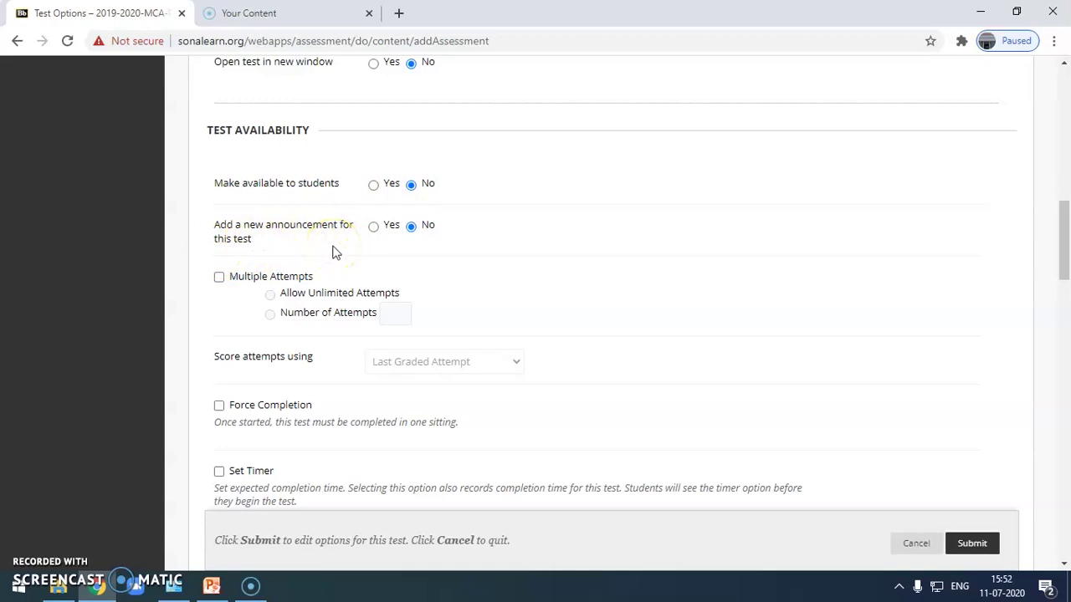
left_click(373, 184)
left_click(373, 227)
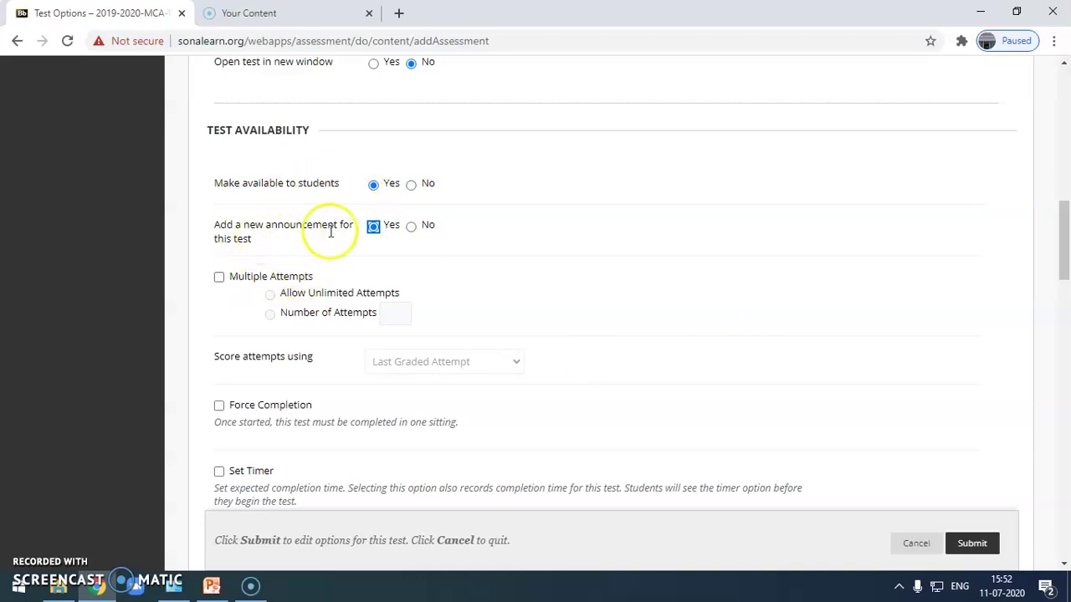
- Enable the test timer, set it to 30 minutes and turn Auto-Submit on
scroll(525, 278, "down", 1)
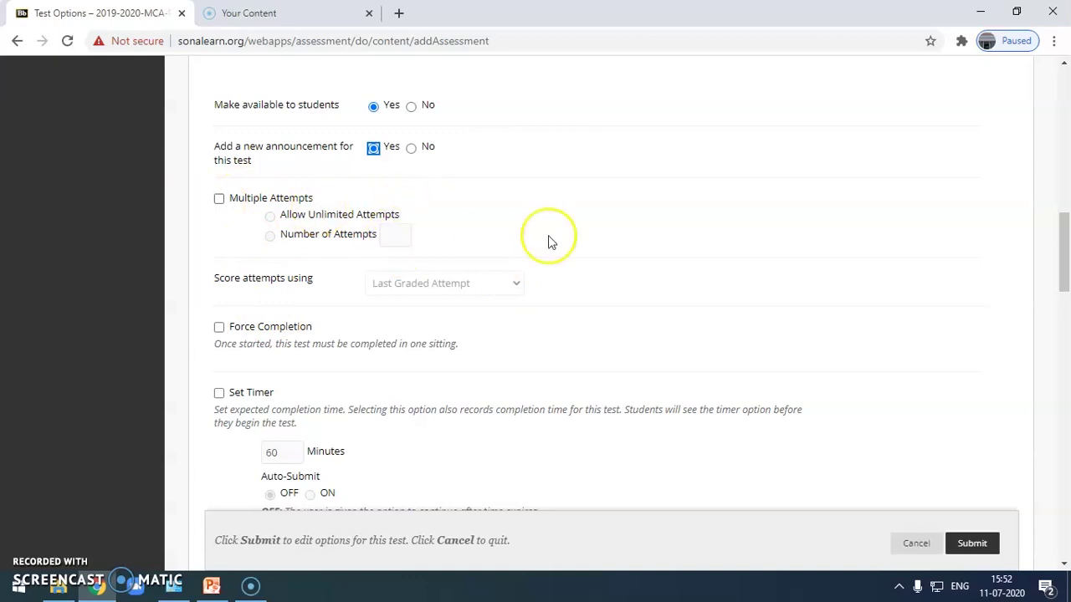
scroll(599, 266, "down", 2)
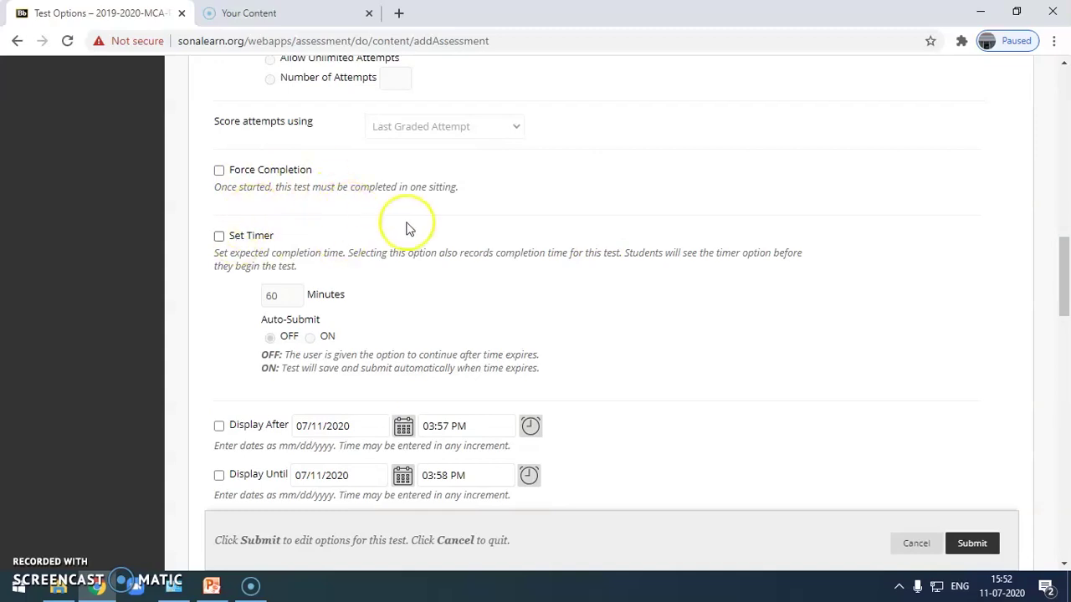
scroll(418, 257, "down", 1)
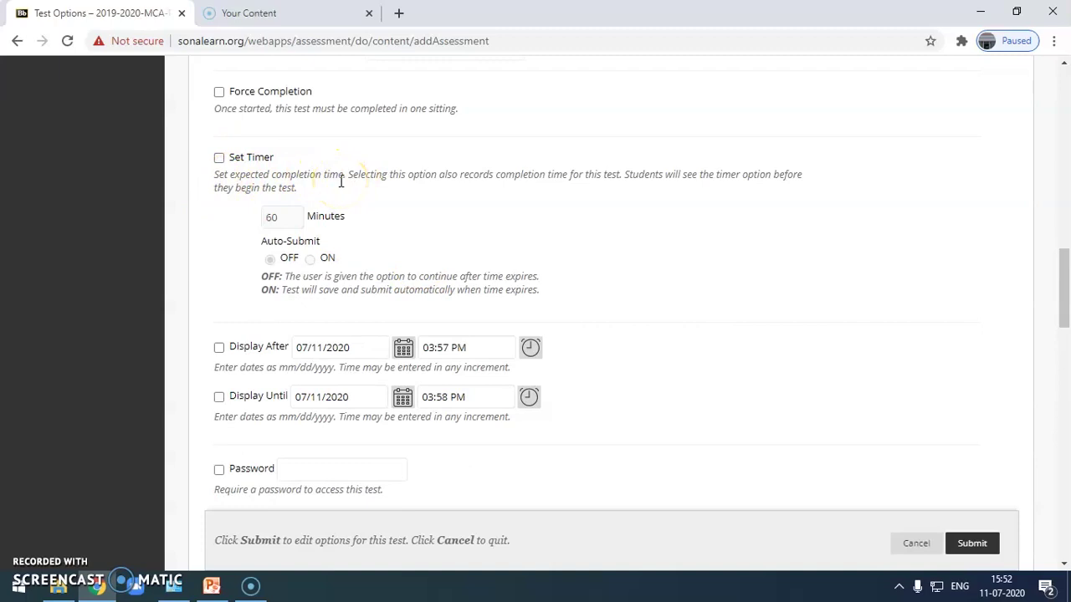
left_click(276, 220)
left_click(219, 157)
left_click_drag(279, 216, 249, 228)
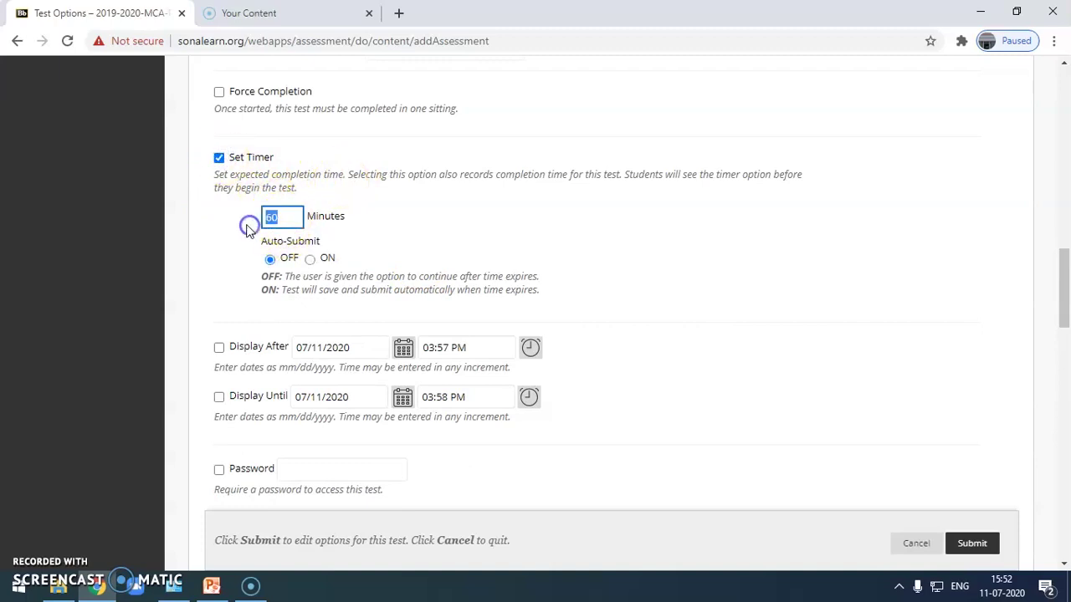
type("30")
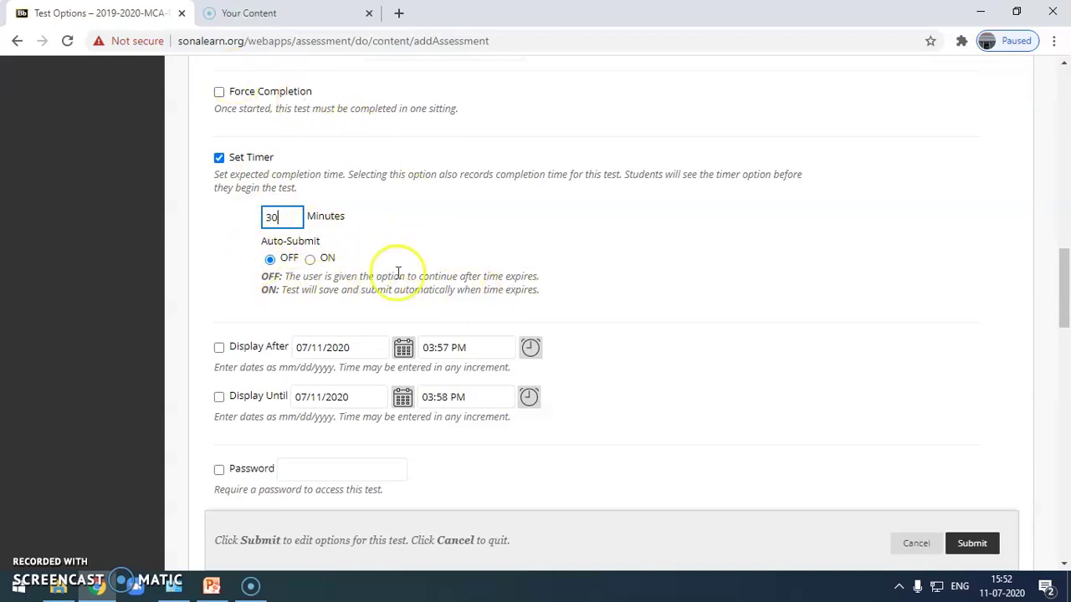
left_click(339, 223)
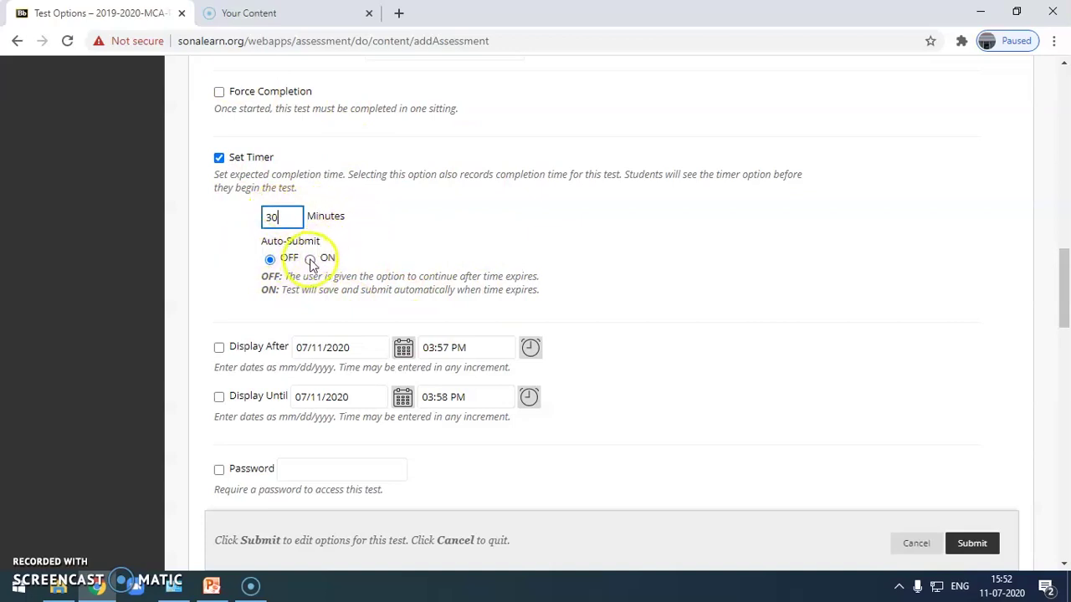
left_click(310, 260)
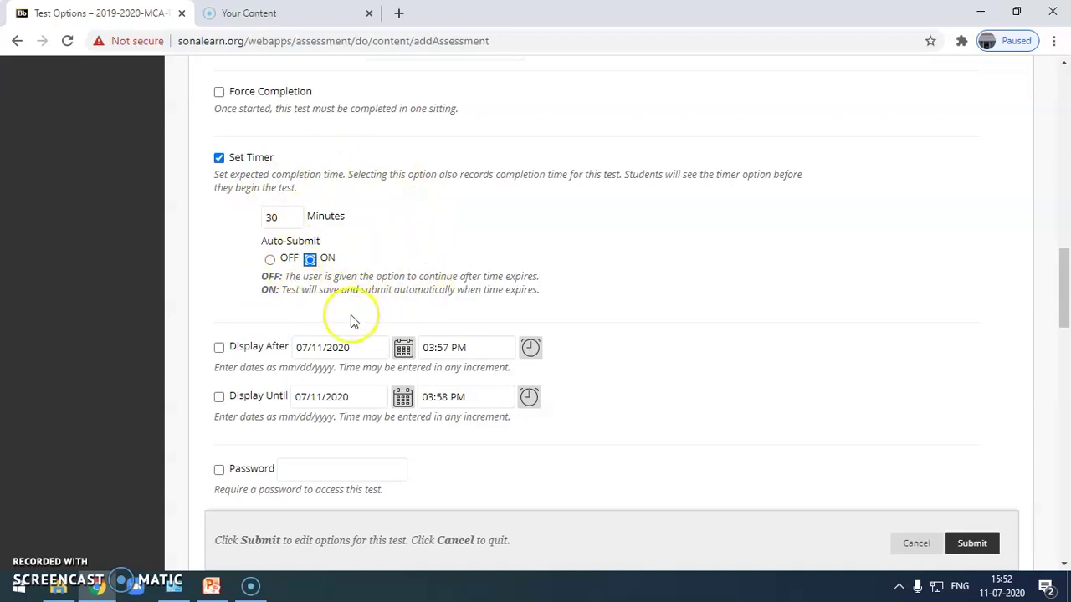
left_click_drag(284, 217, 247, 219)
left_click(597, 246)
- Enable Display After for the test with the date 07/11/2020, keeping the time 03:57 PM
scroll(732, 352, "down", 2)
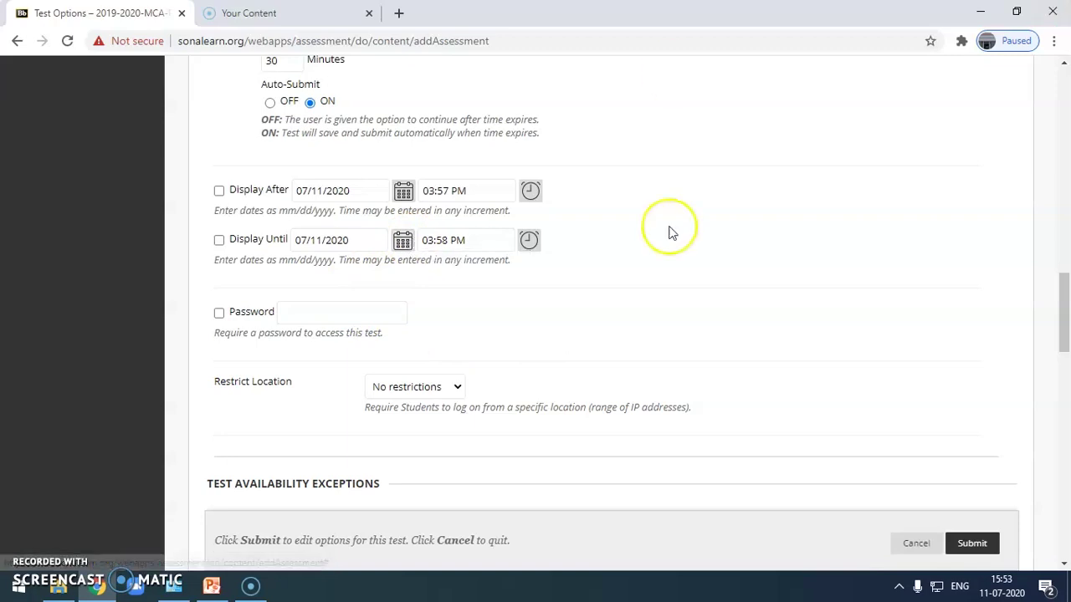
left_click(218, 191)
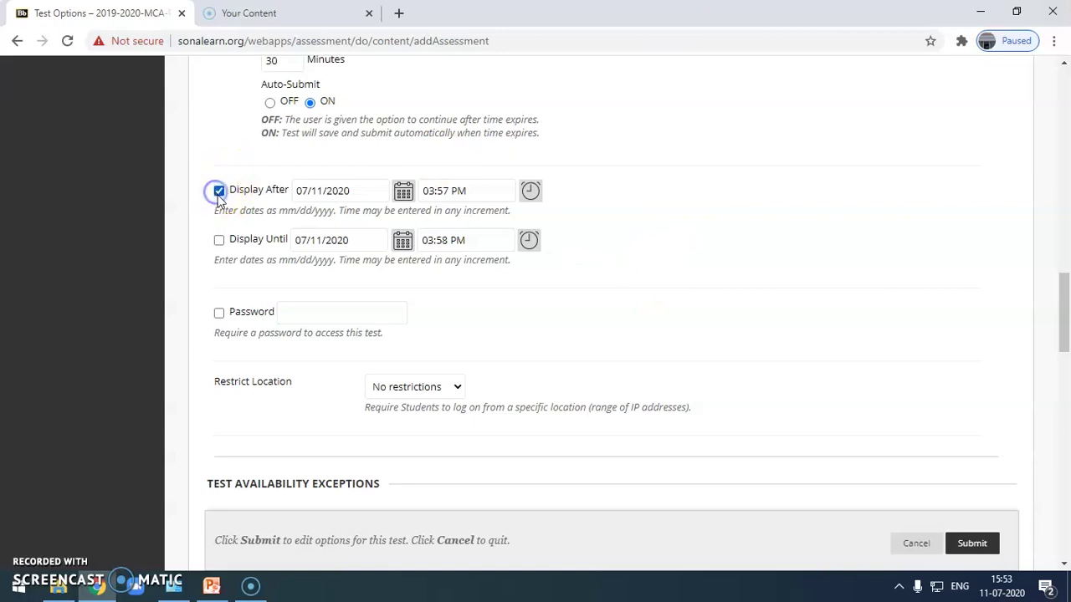
left_click(403, 191)
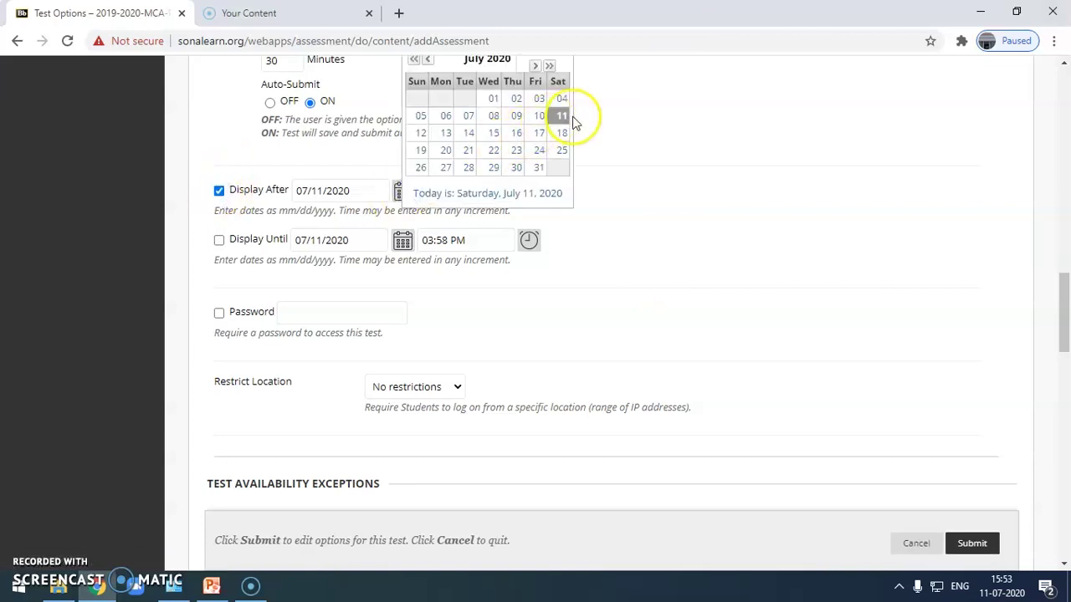
left_click(561, 116)
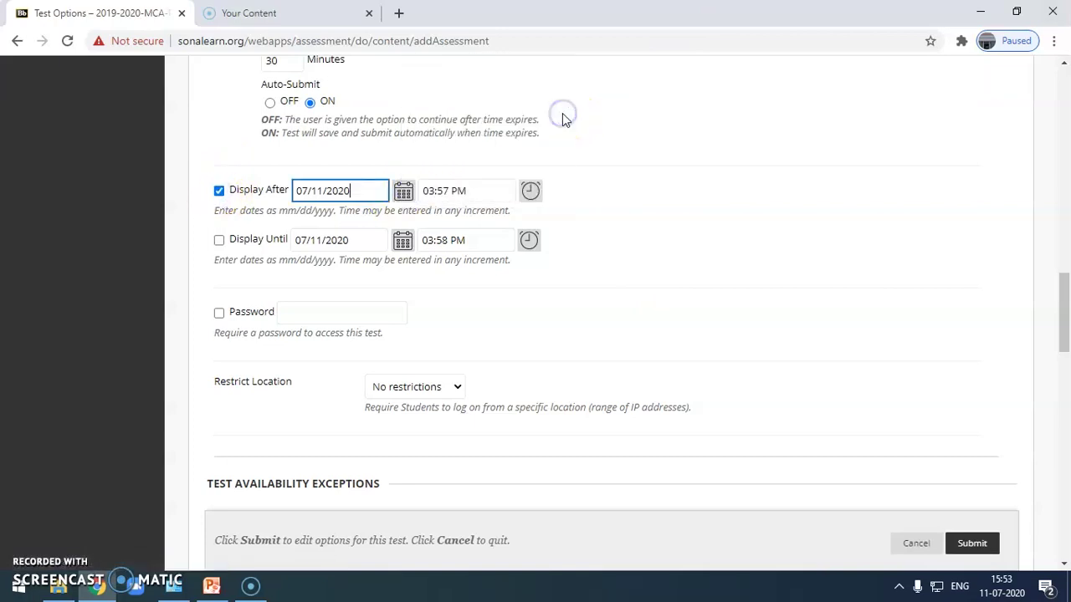
left_click(530, 192)
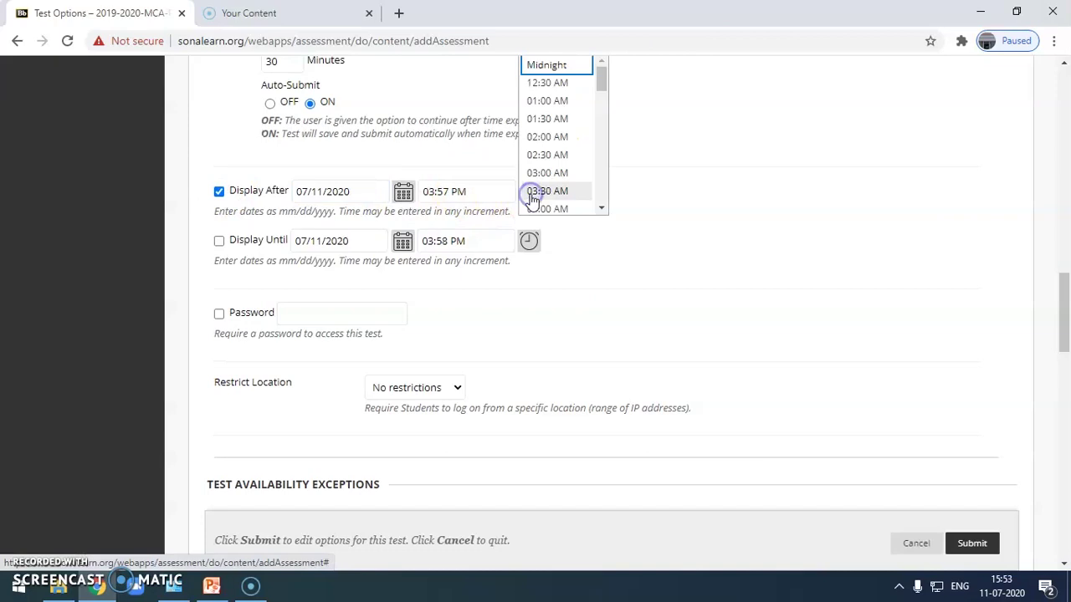
left_click(433, 192)
- Enable Display Until for 07/11/2020 and set its time to 11:59 PM
left_click(219, 242)
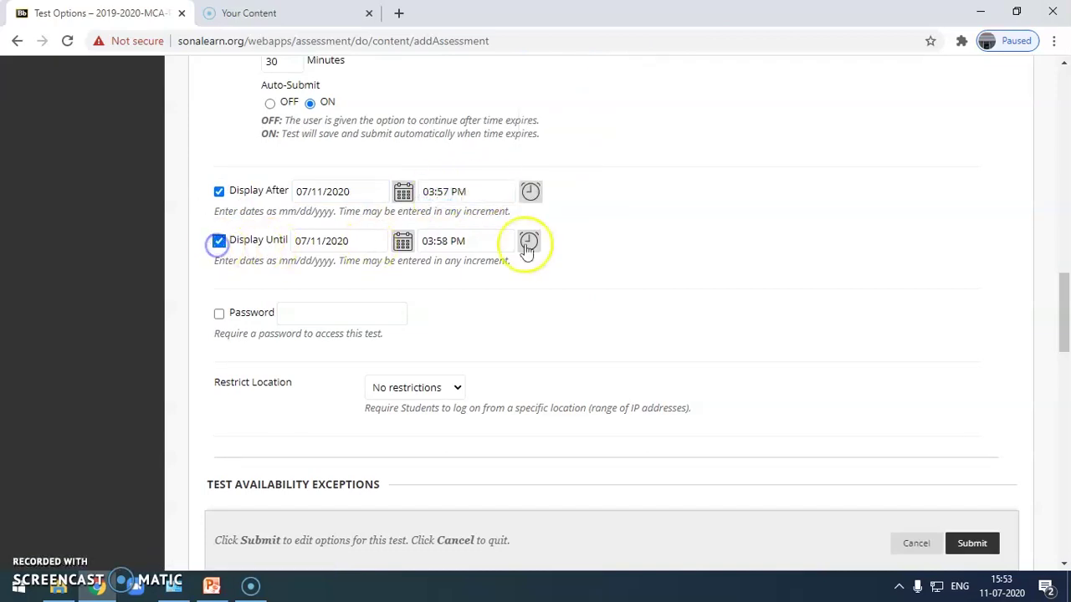
left_click(529, 241)
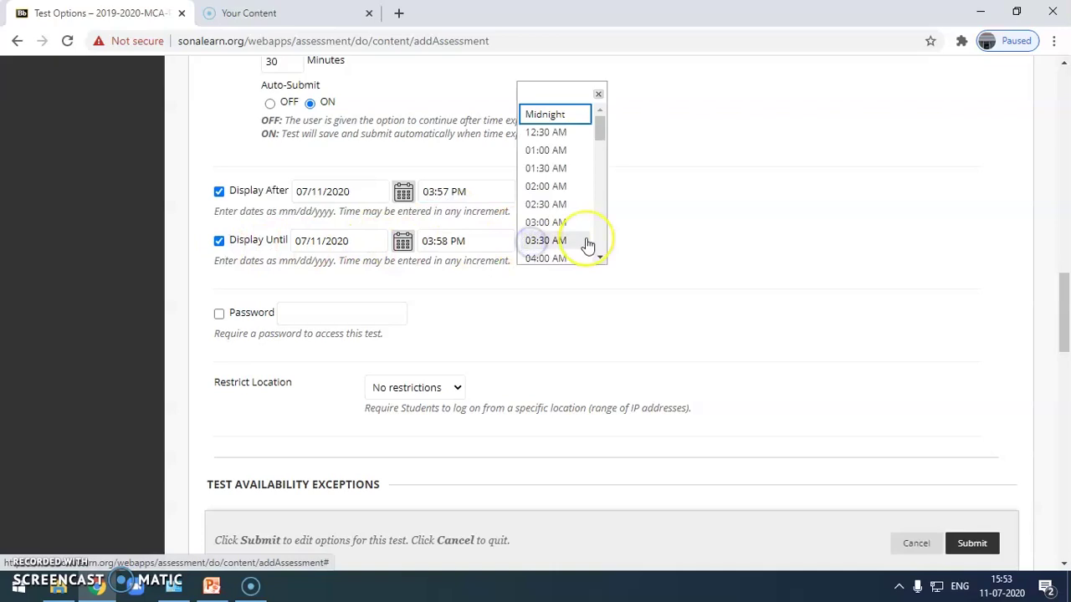
scroll(585, 243, "down", 2)
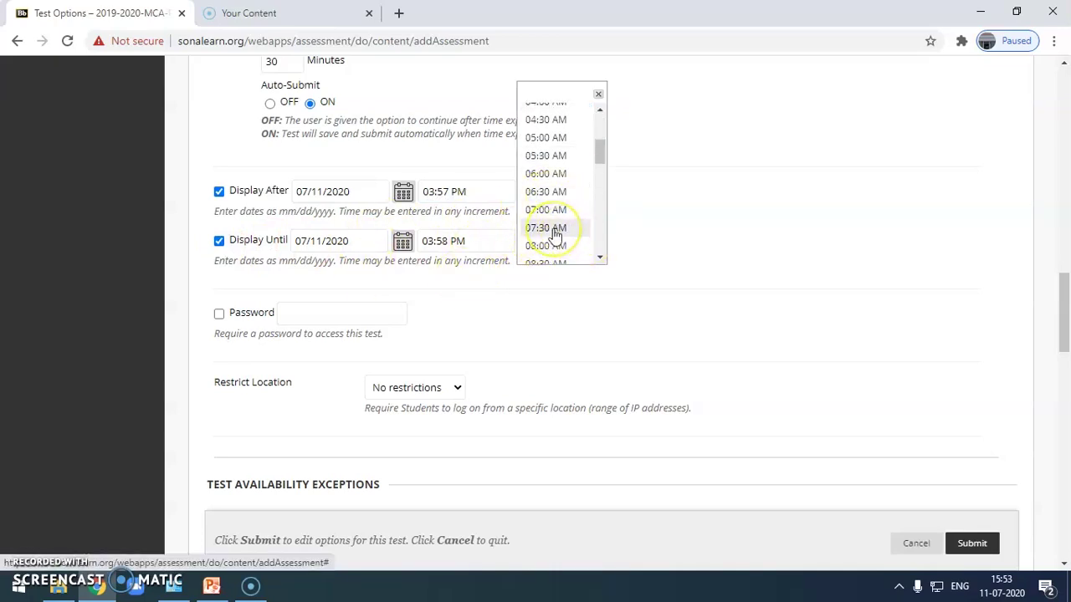
scroll(554, 233, "down", 8)
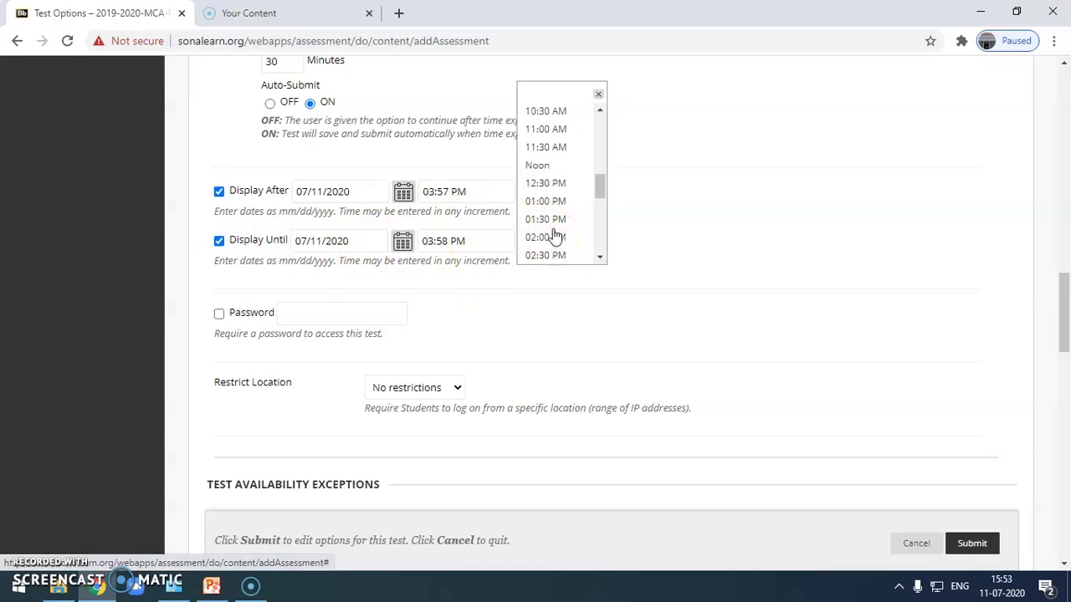
left_click(550, 250)
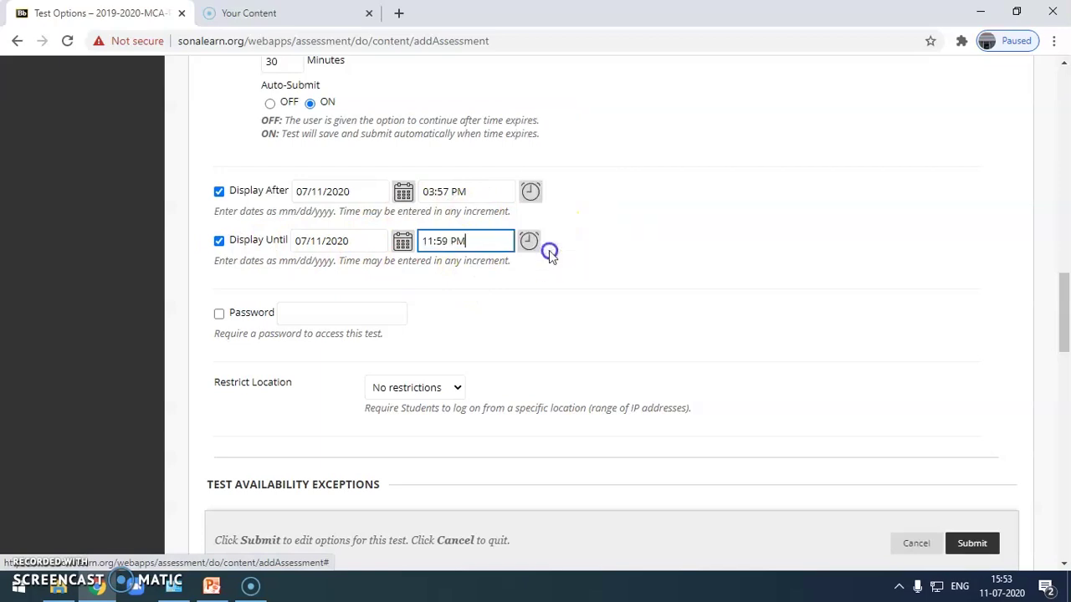
left_click(567, 323)
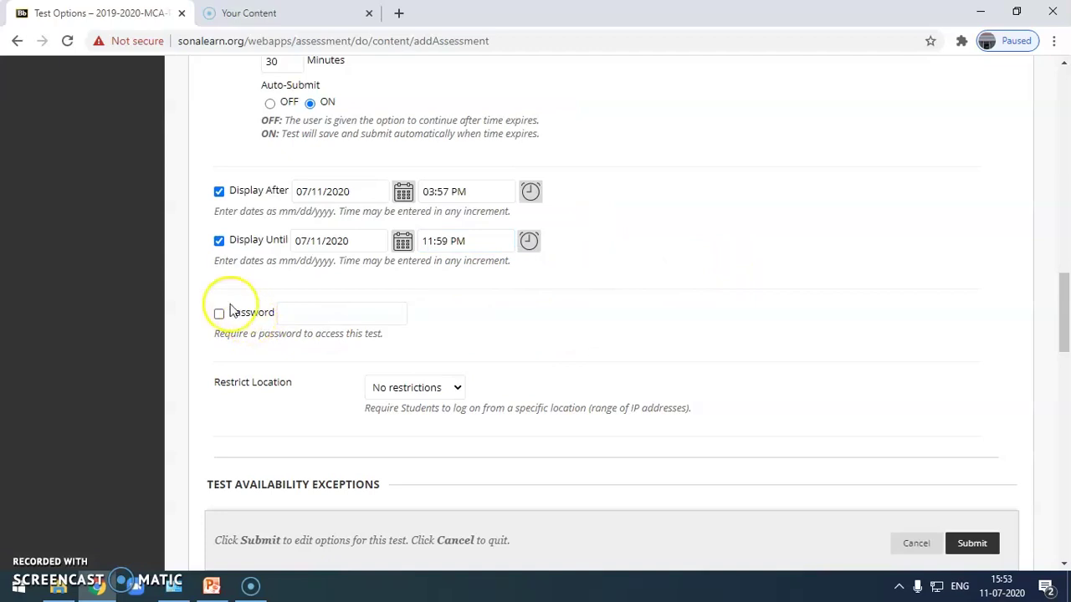
- Enable the due date on 07/11/2020, choose its time from the list and disallow starting the test once the due date has passed
scroll(576, 343, "down", 2)
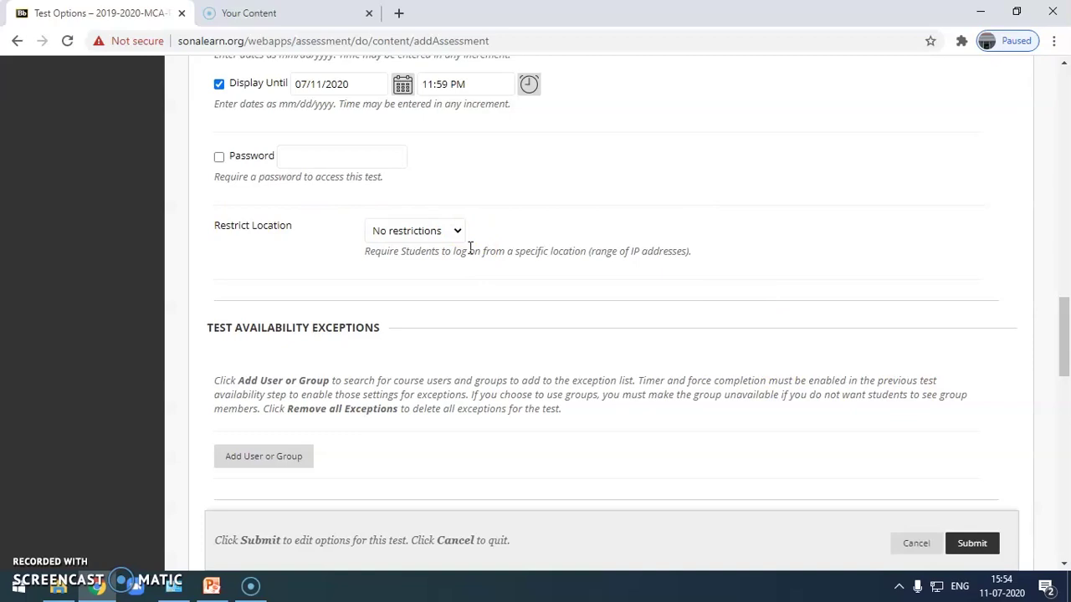
scroll(995, 343, "down", 2)
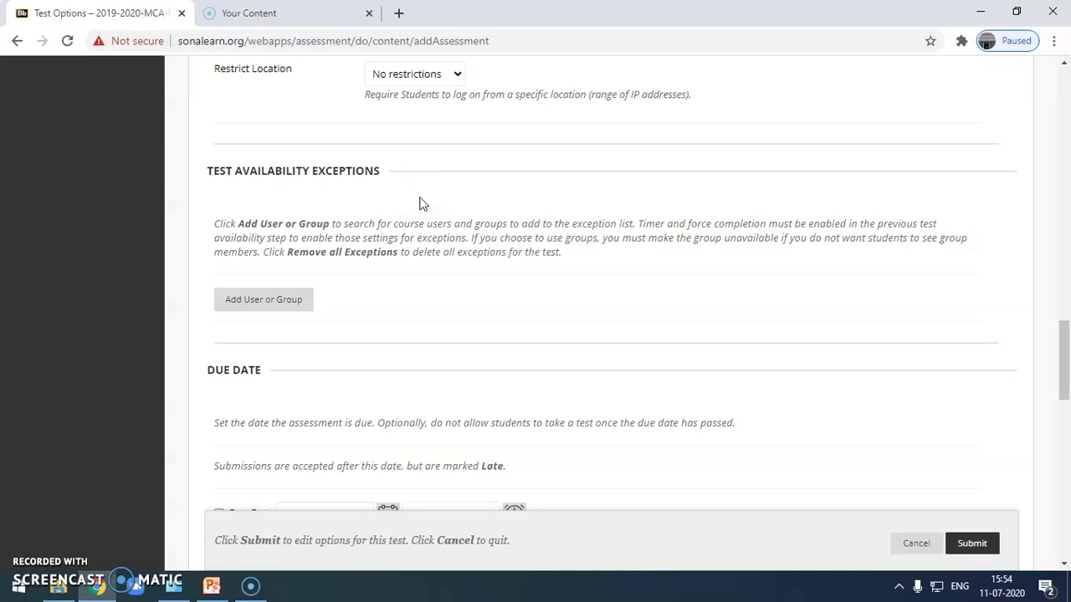
scroll(423, 204, "down", 3)
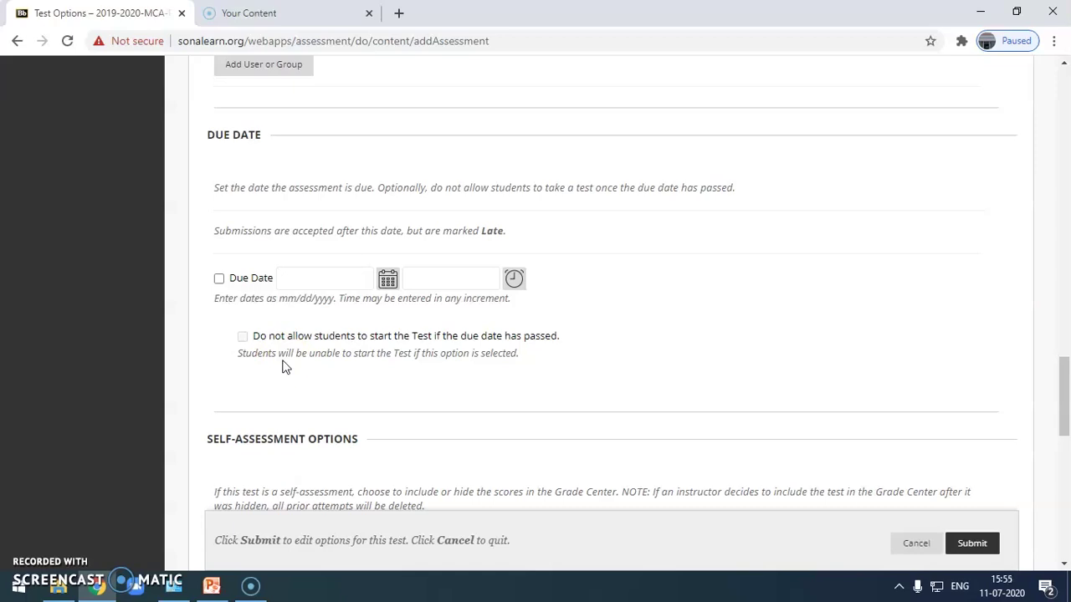
left_click(219, 278)
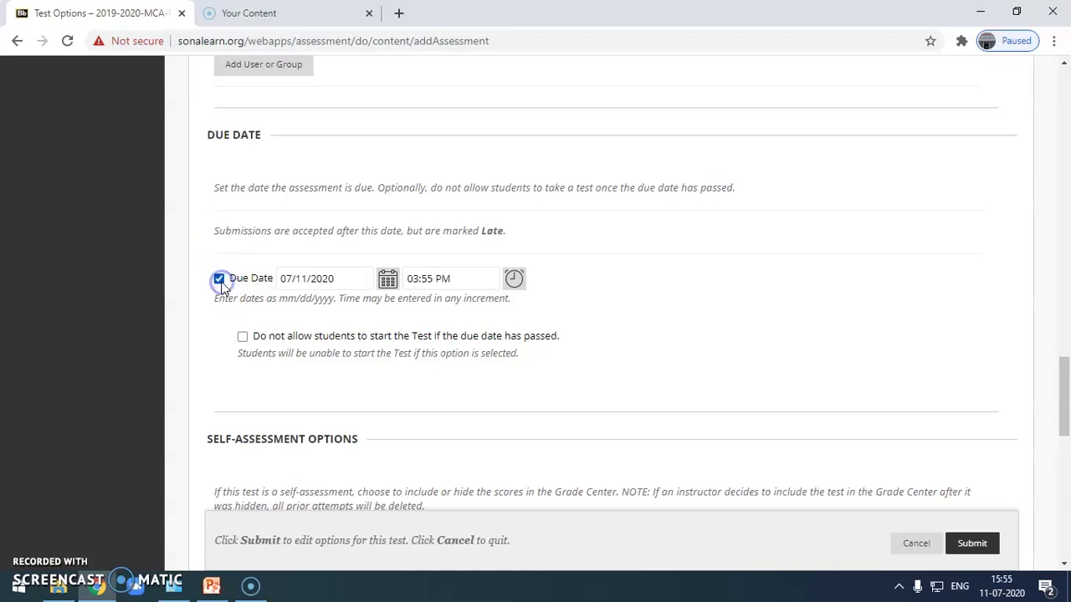
left_click(387, 280)
left_click(387, 281)
left_click(513, 278)
scroll(535, 280, "down", 8)
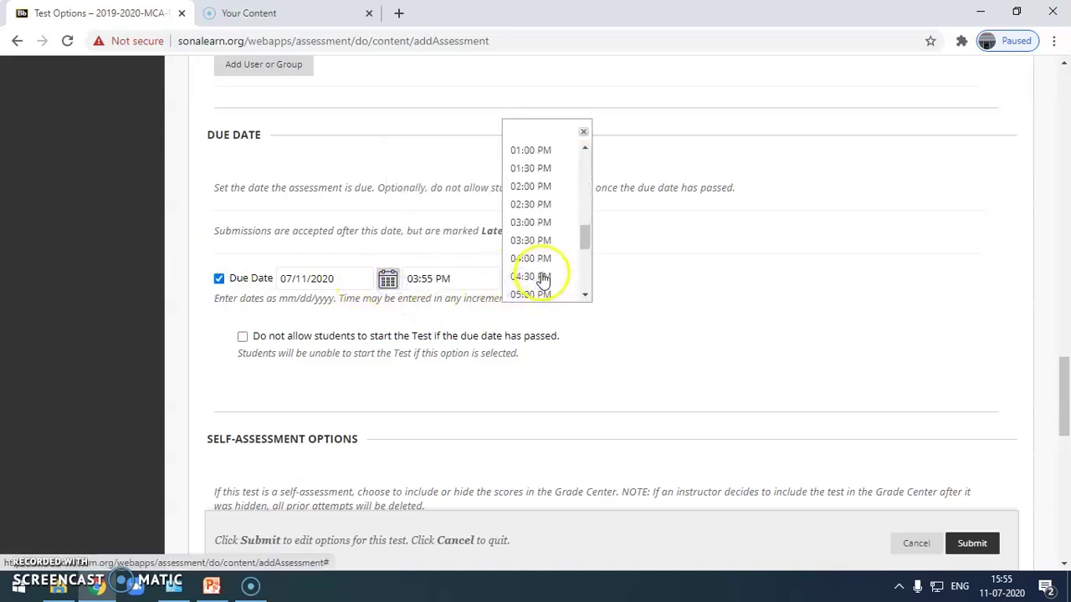
left_click(542, 291)
left_click(241, 336)
scroll(603, 365, "down", 10)
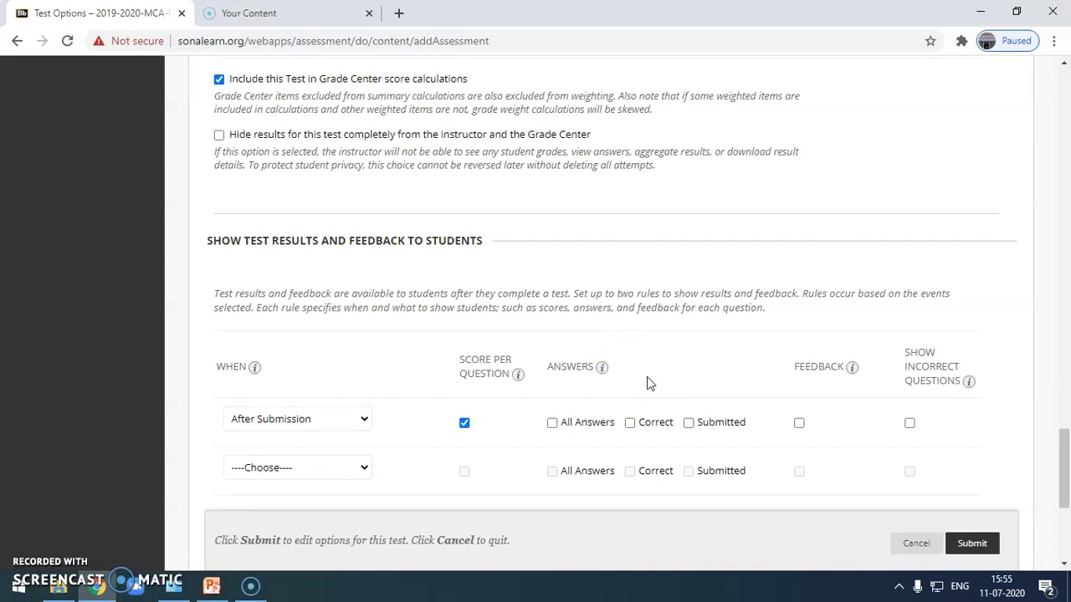
- Review the test's self-assessment, results and feedback, and test presentation options
scroll(648, 384, "up", 4)
scroll(648, 383, "down", 2)
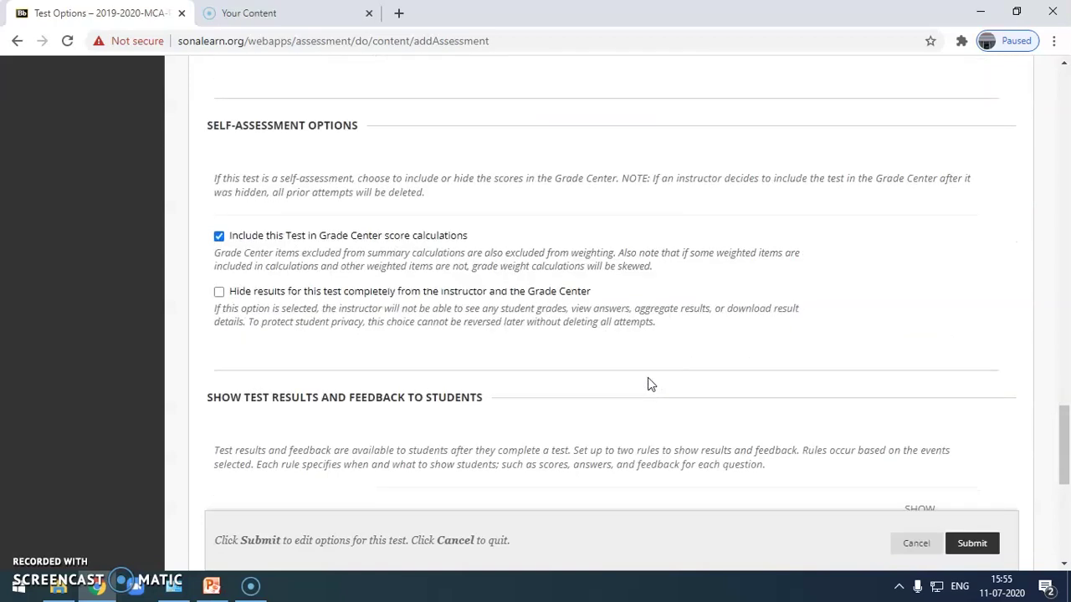
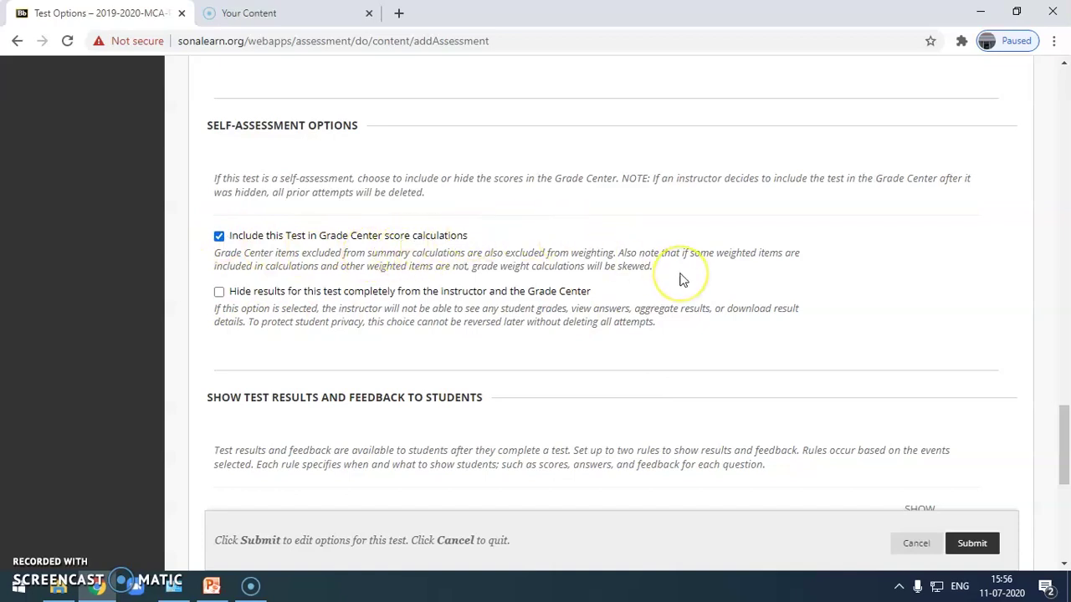
scroll(640, 351, "down", 3)
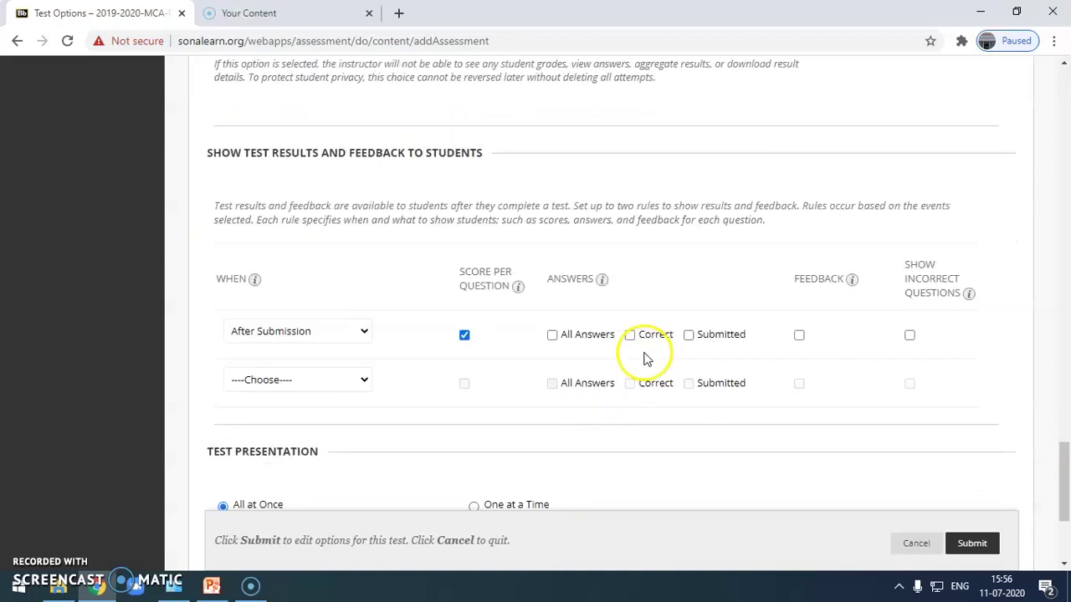
scroll(644, 358, "down", 1)
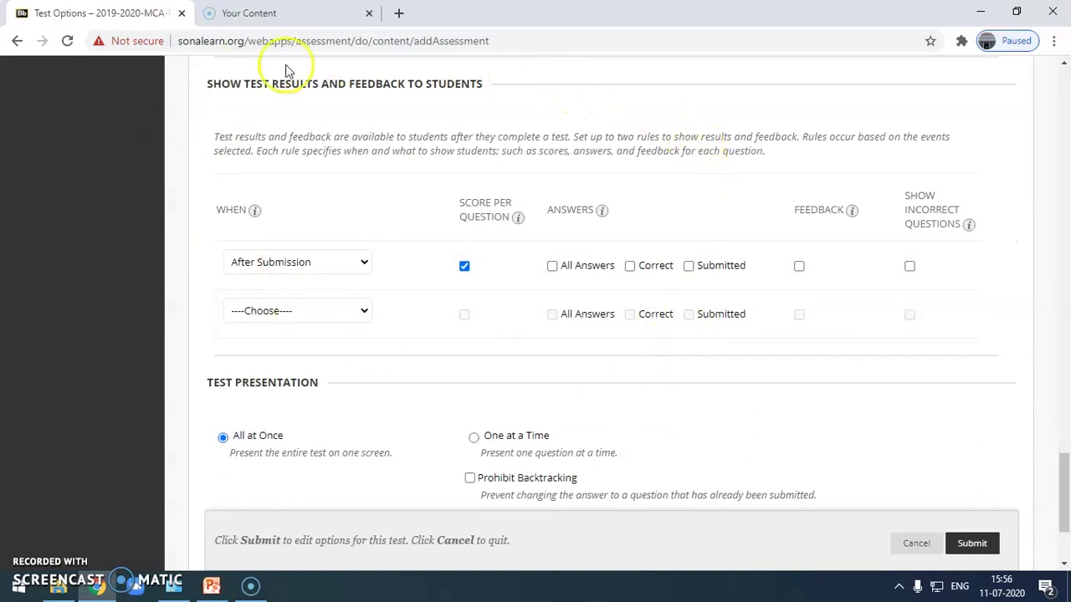
scroll(594, 243, "down", 2)
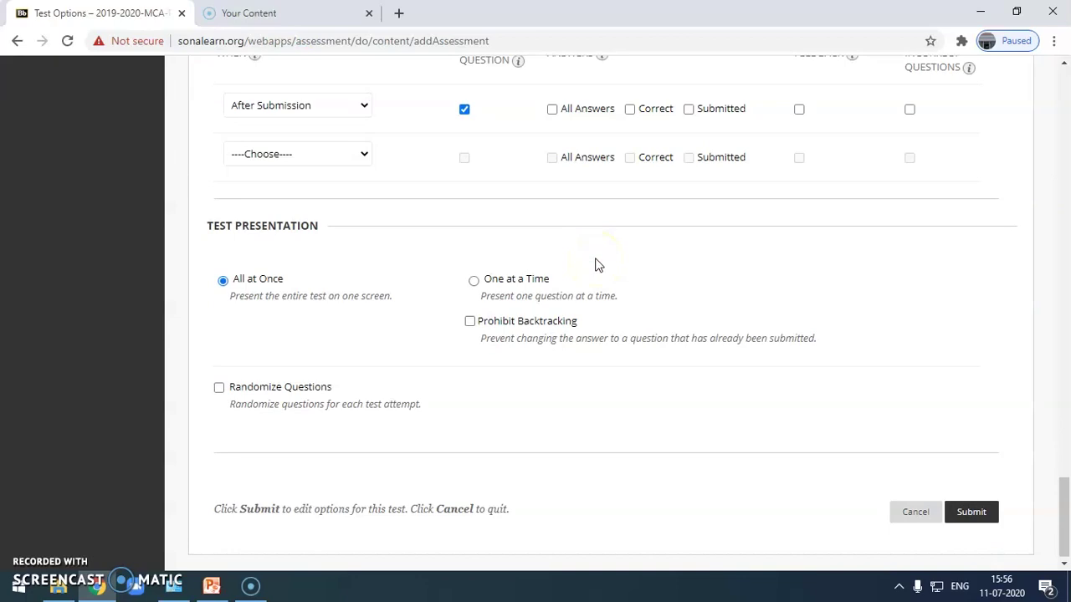
scroll(597, 267, "up", 1)
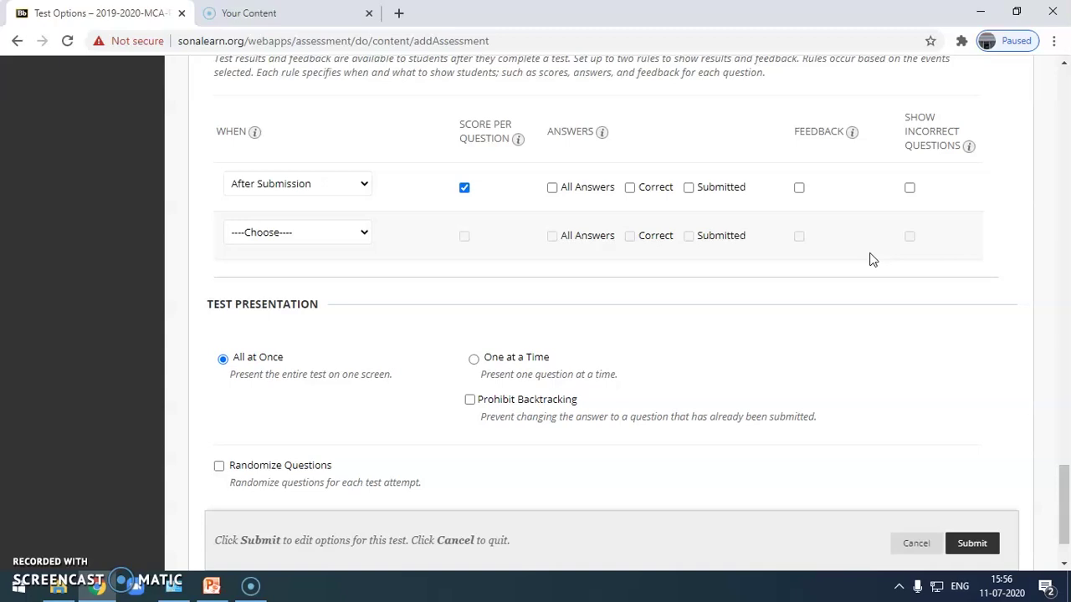
left_click(363, 184)
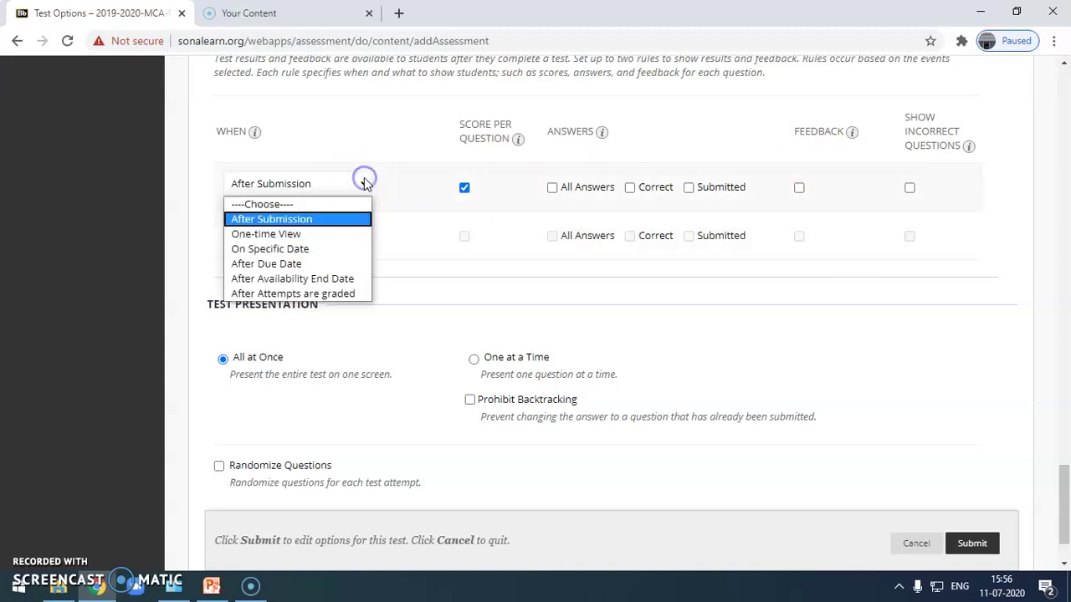
left_click(288, 235)
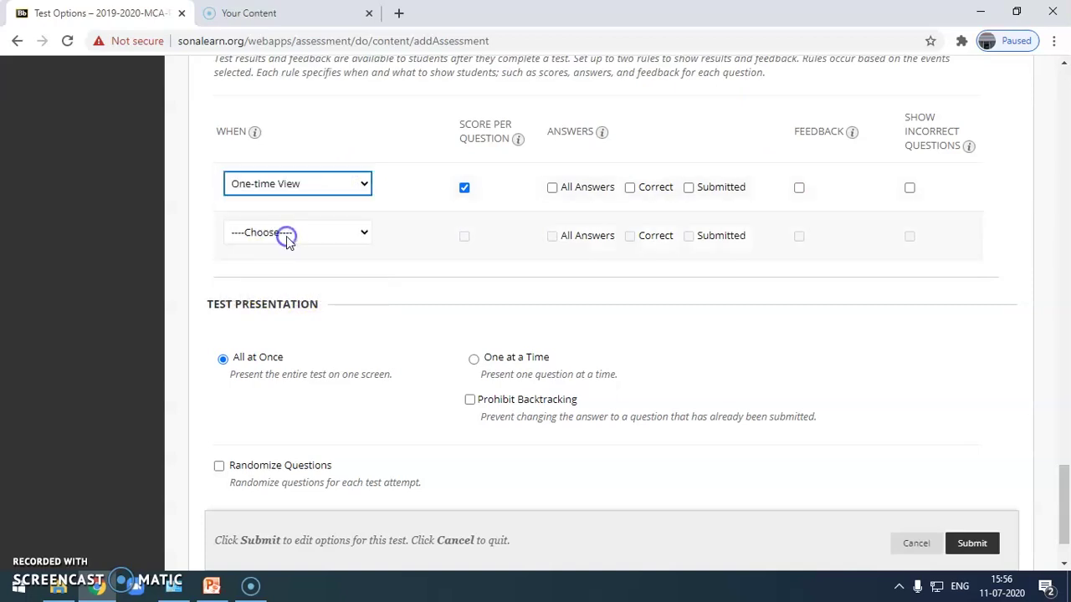
left_click(308, 195)
left_click(284, 219)
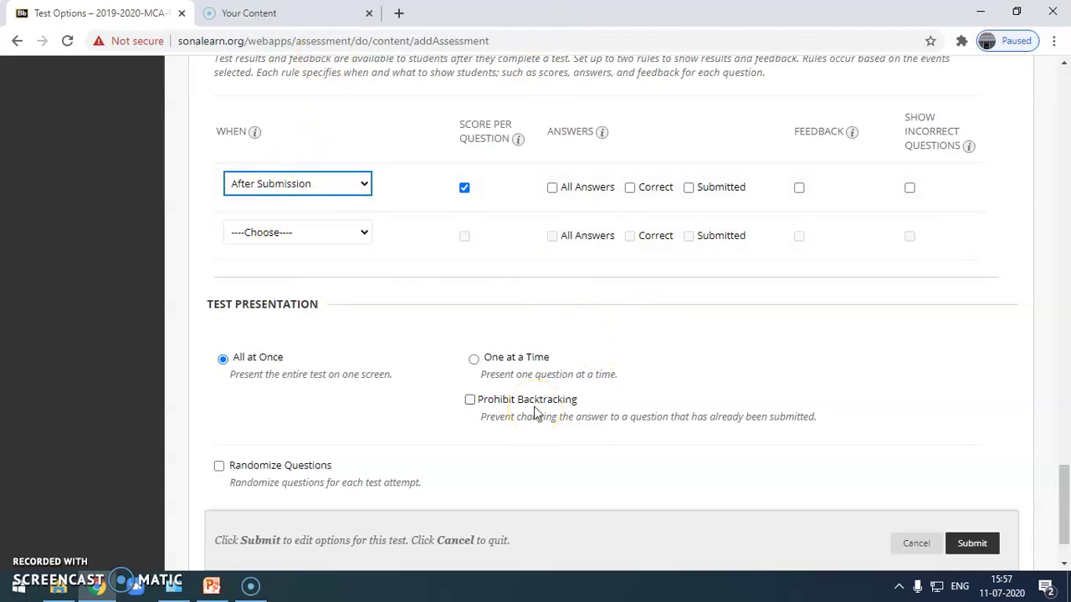
- Show submitted answers in the After Submission rule, and add an After Due Date rule with all answers, correct answers, feedback and incorrect questions enabled
scroll(585, 388, "down", 1)
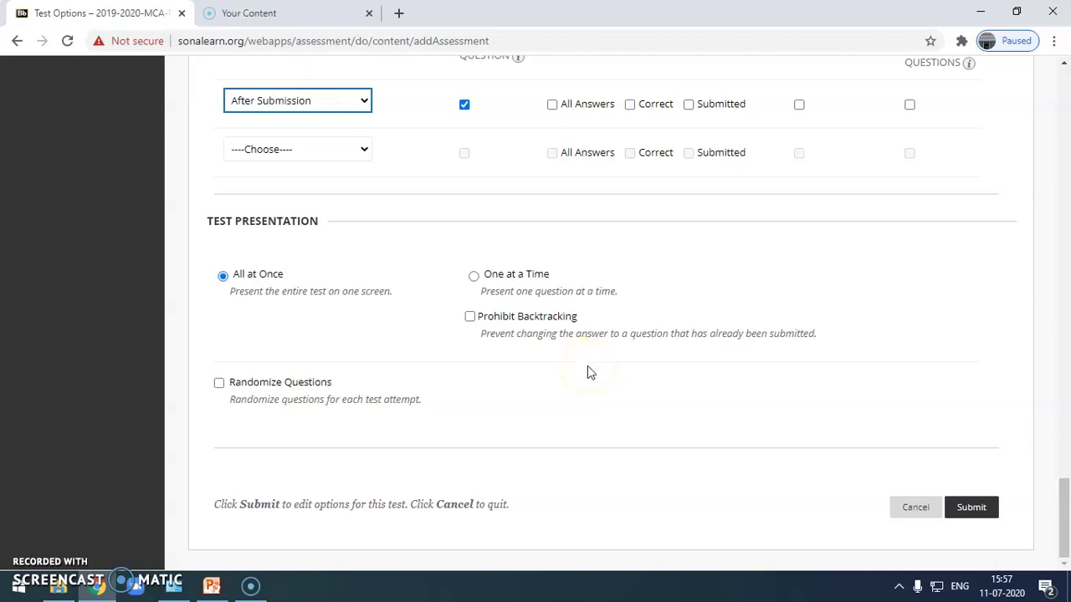
left_click(688, 104)
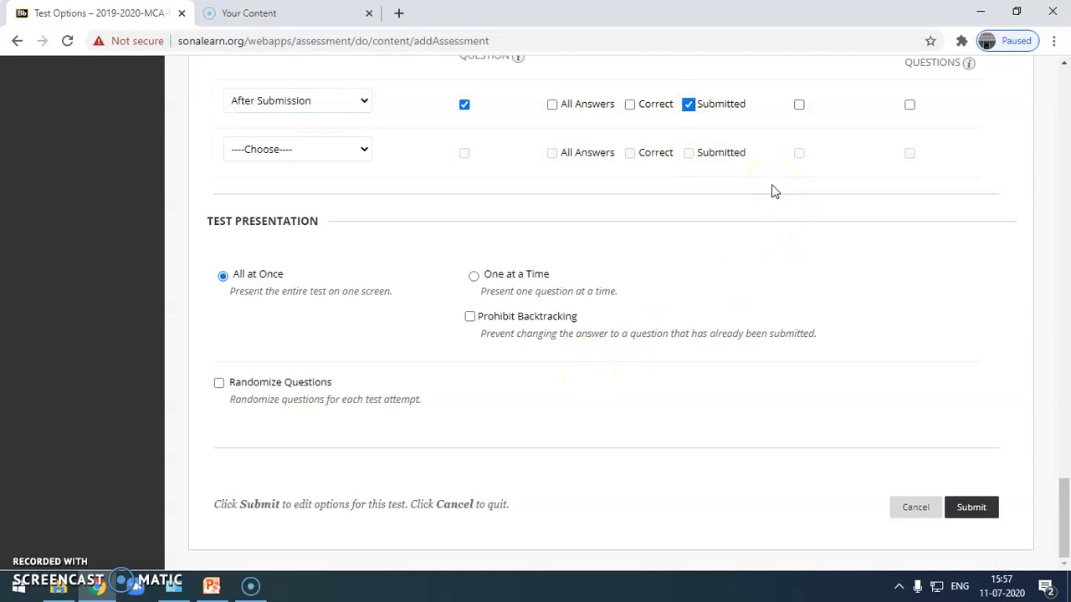
left_click(362, 150)
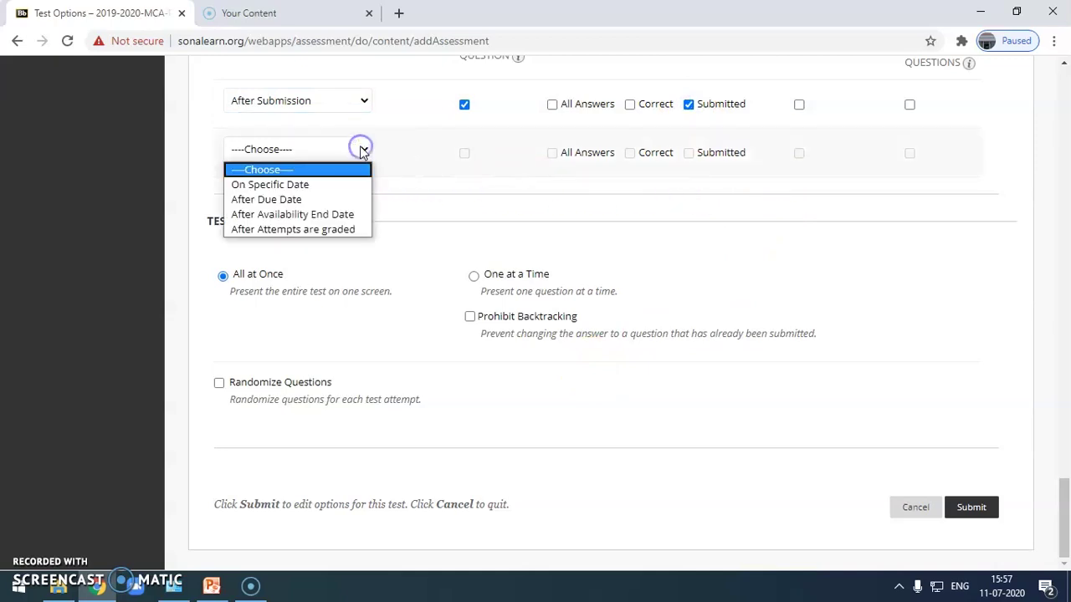
left_click(281, 200)
left_click(551, 160)
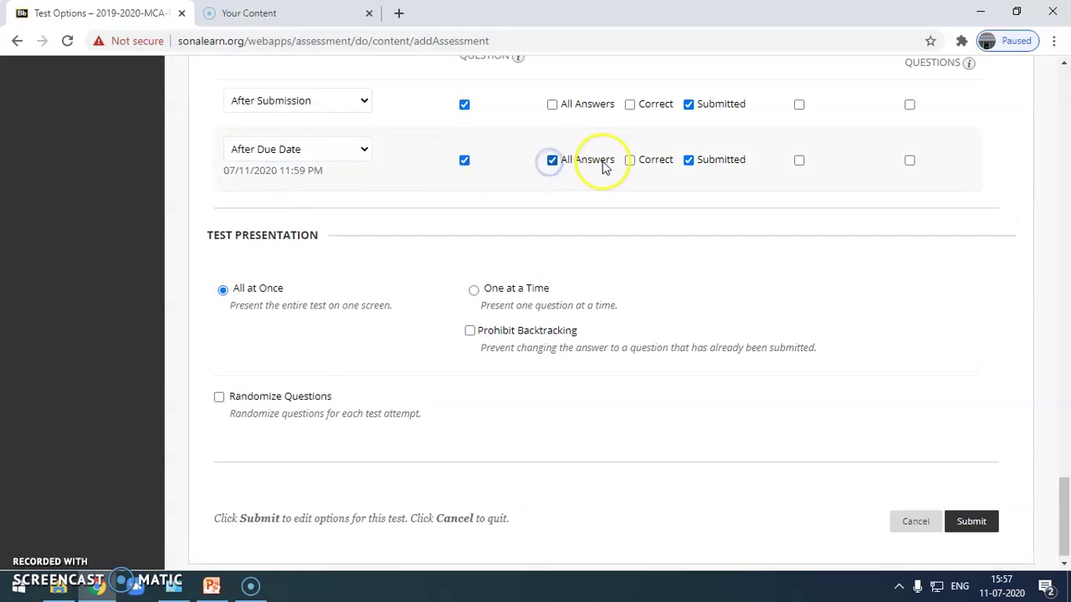
left_click(630, 160)
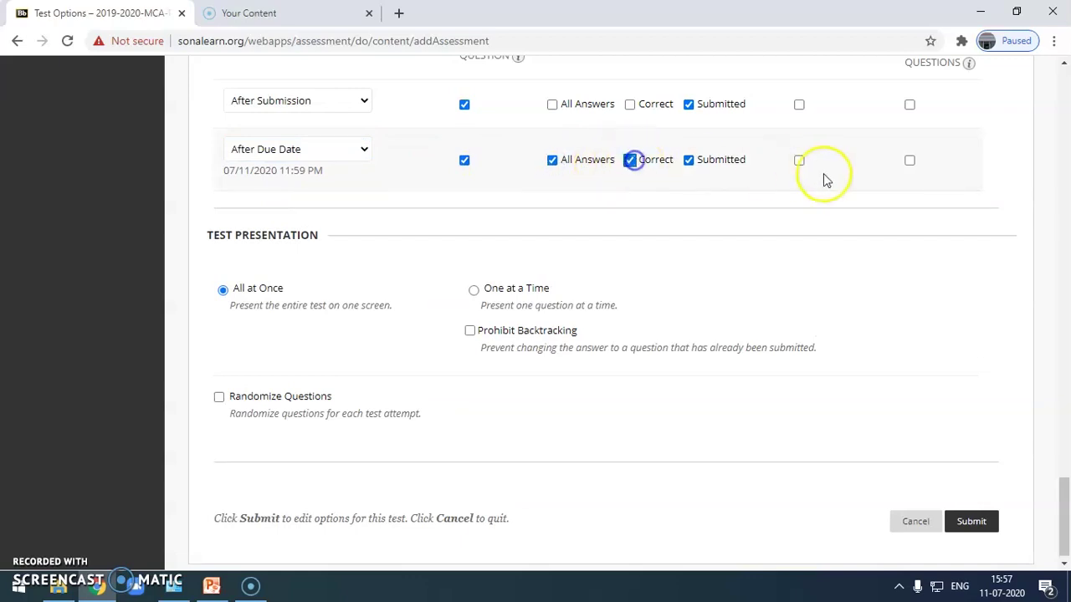
left_click(799, 160)
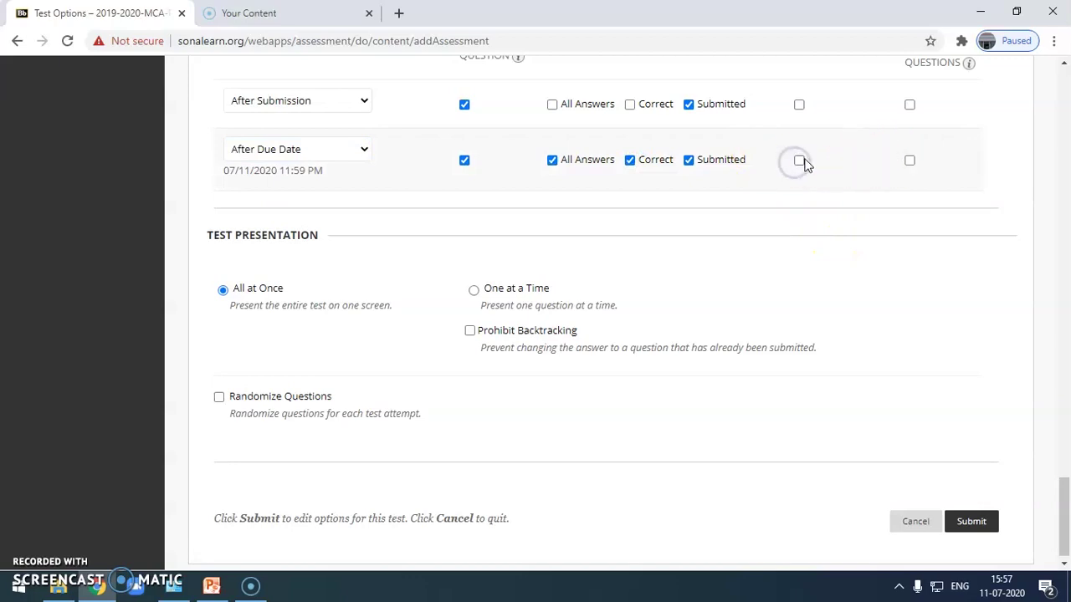
scroll(828, 276, "up", 2)
left_click(799, 317)
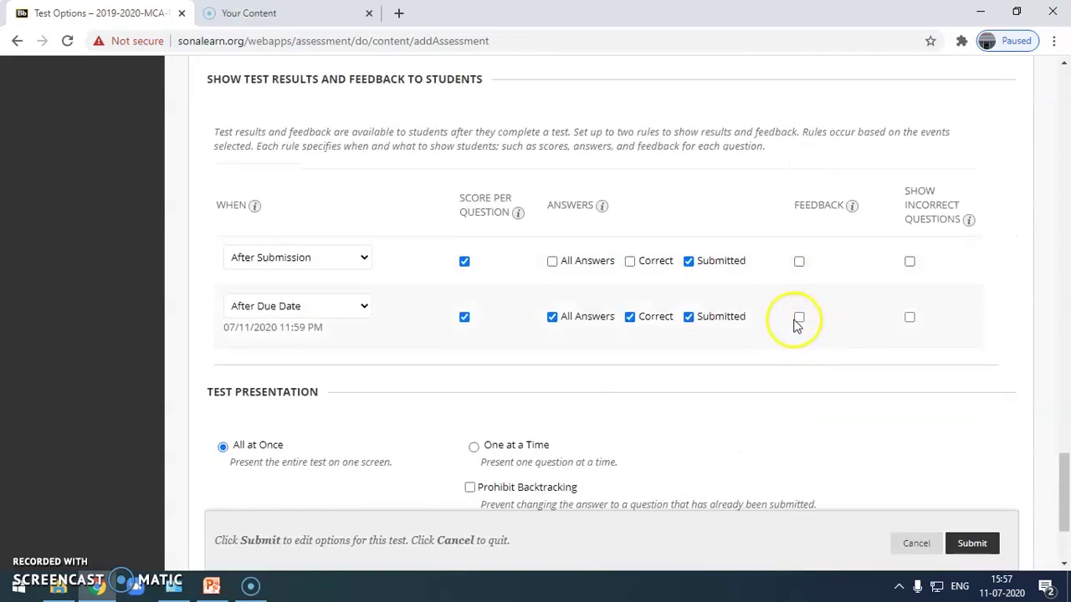
left_click(909, 318)
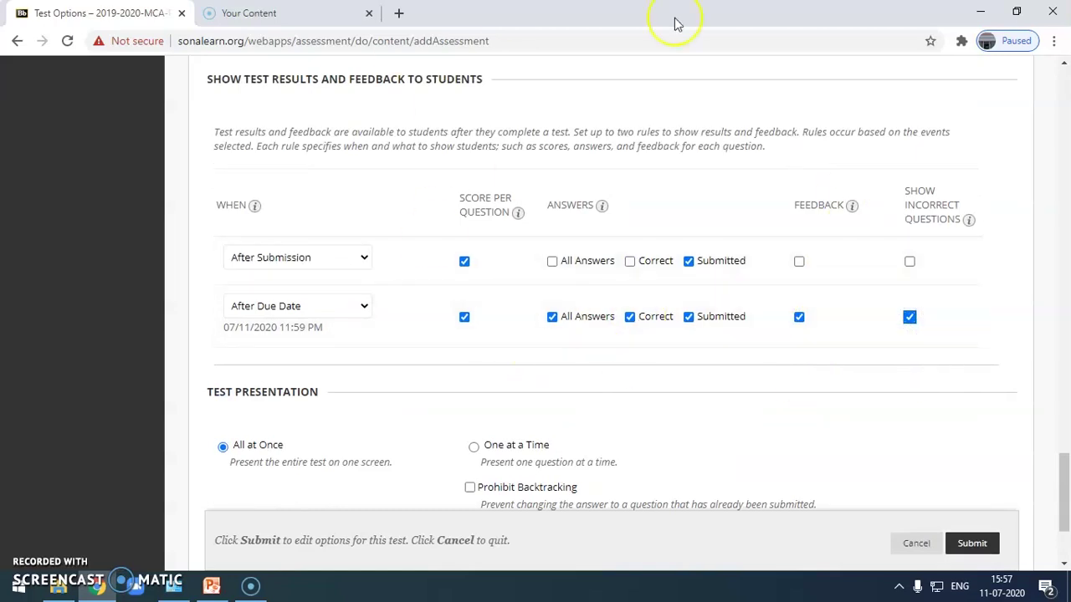
- Turn on Randomize Questions in the test presentation settings and submit the test options
scroll(528, 324, "down", 2)
scroll(532, 324, "down", 1)
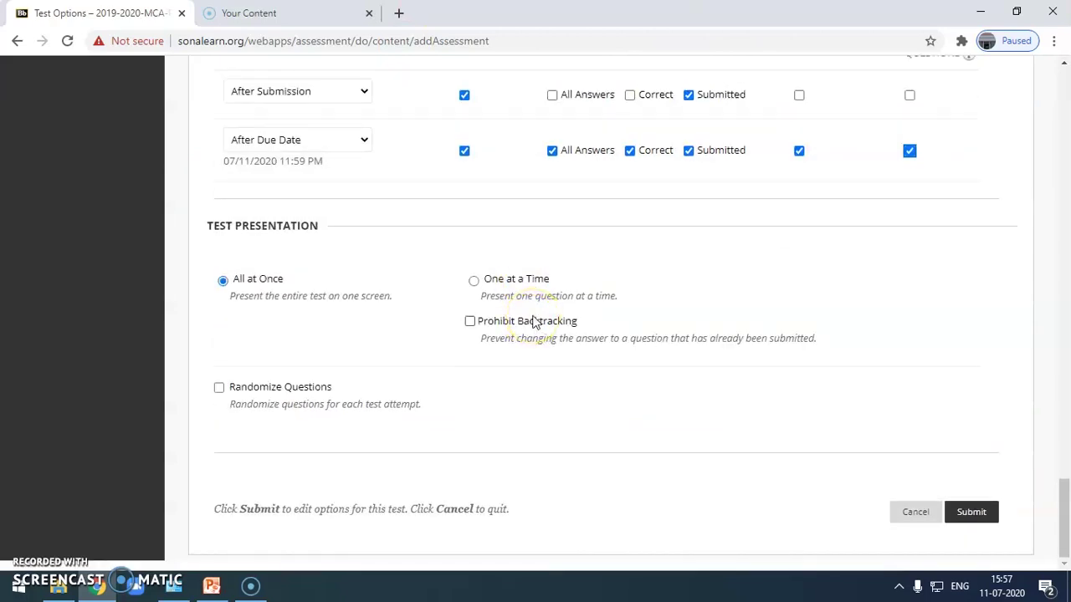
left_click(384, 399)
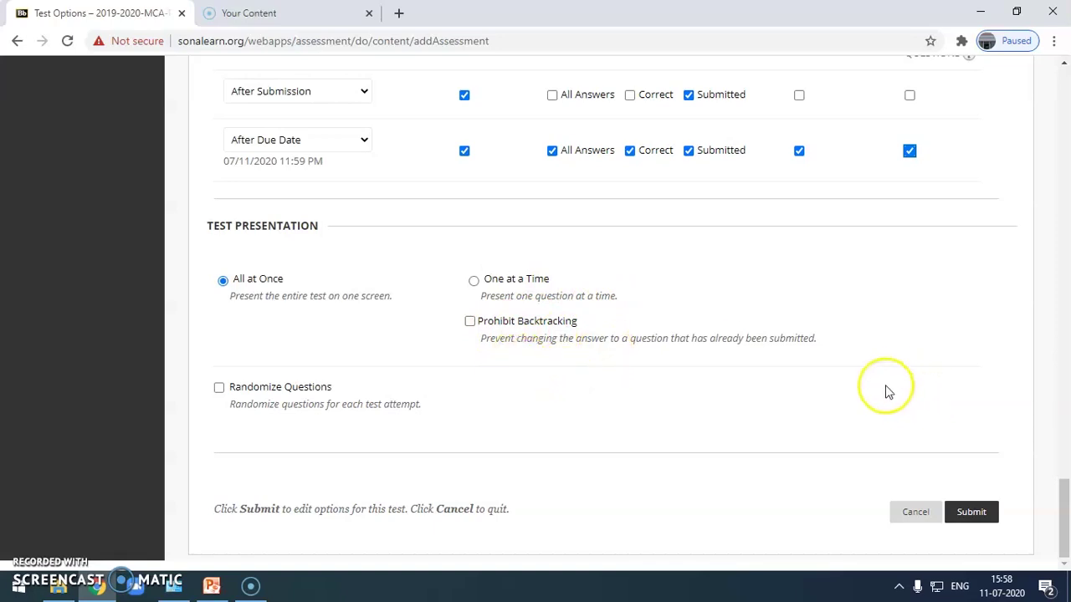
left_click(219, 388)
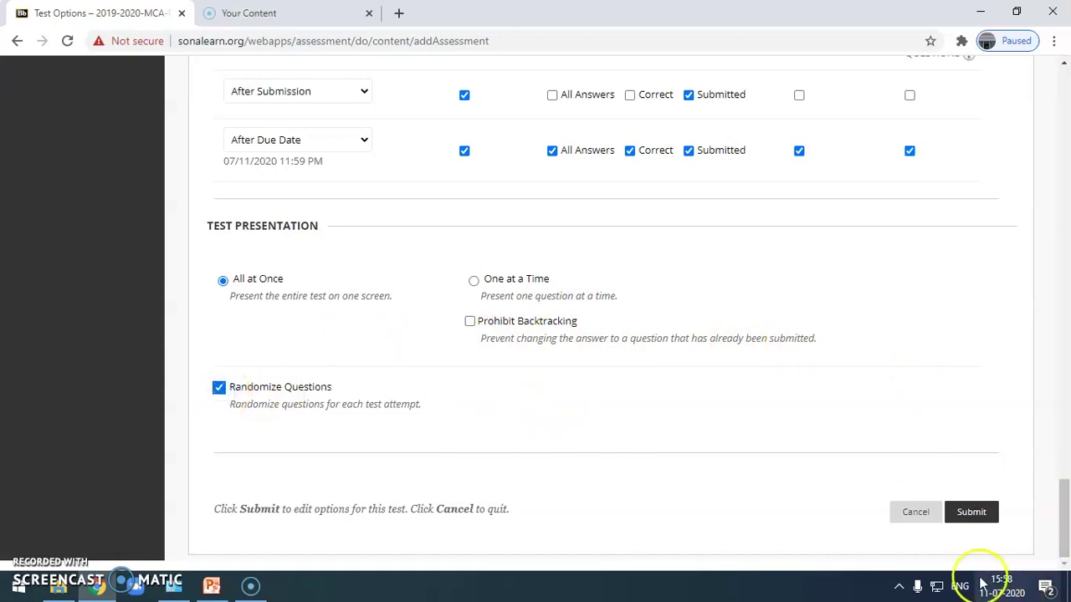
left_click(975, 511)
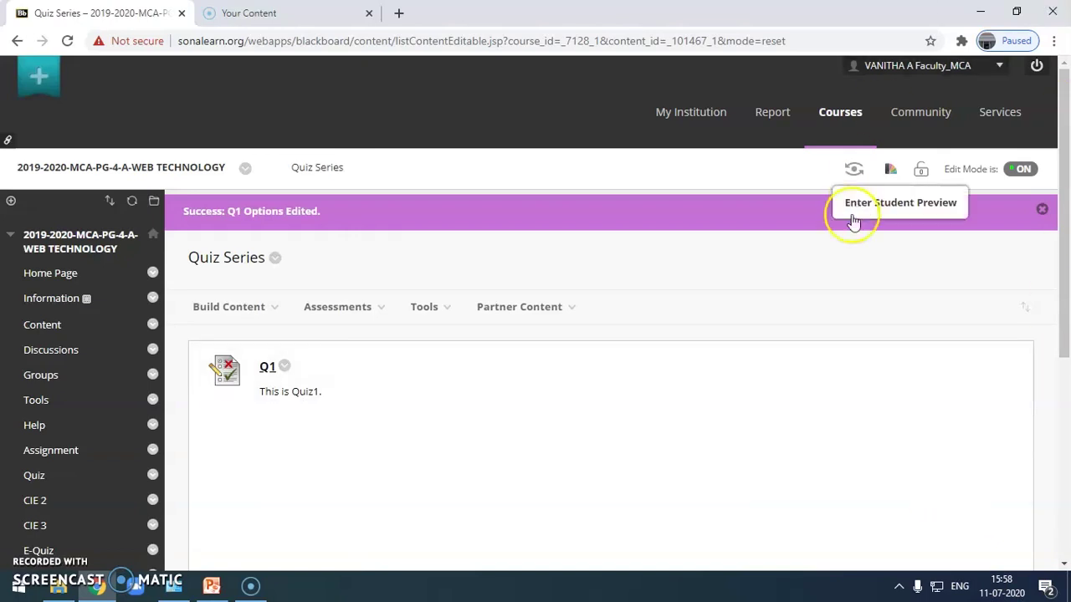
- Enter Student Preview, open test Q1 in the Quiz Series area and begin the attempt
left_click(853, 174)
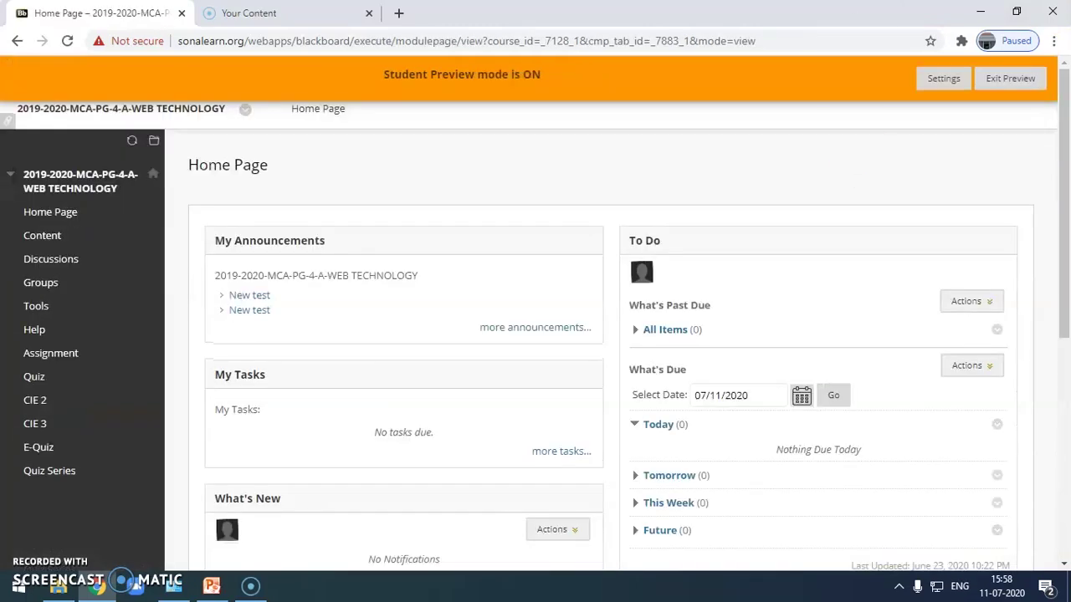
left_click(52, 473)
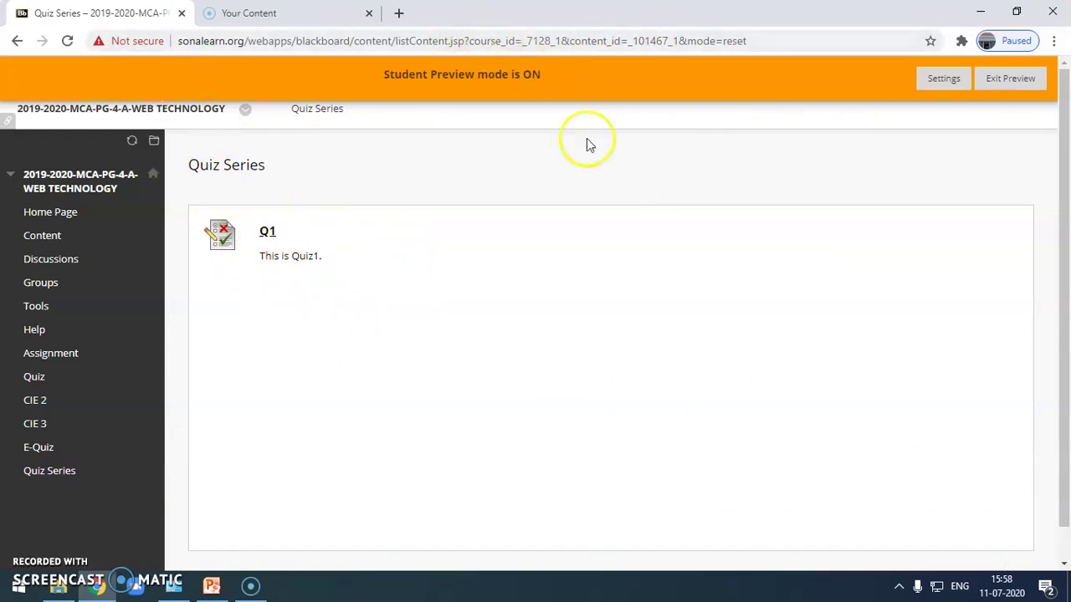
left_click(267, 232)
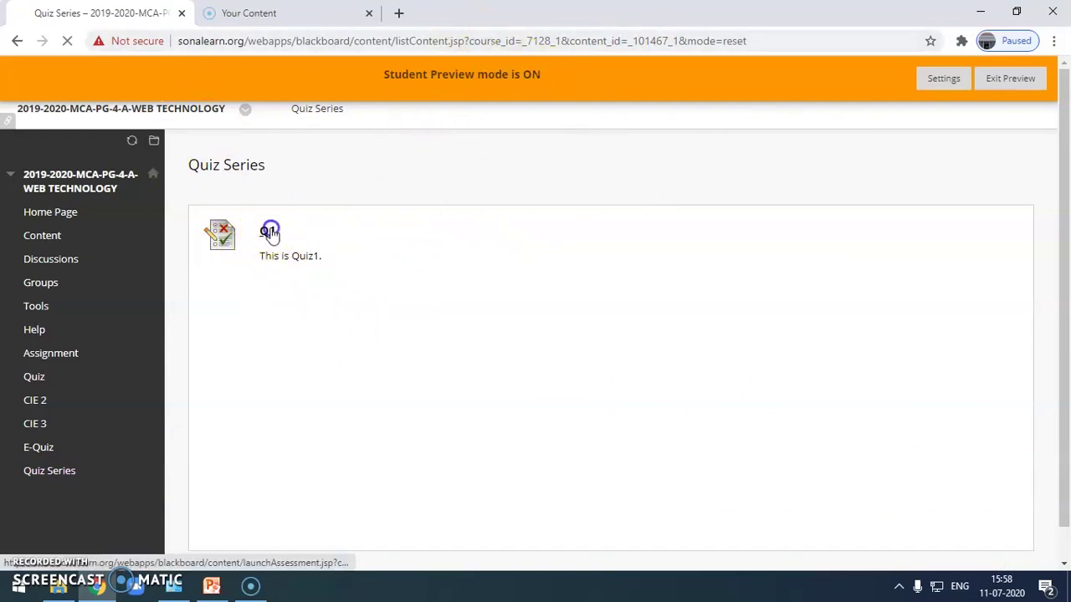
scroll(740, 264, "down", 1)
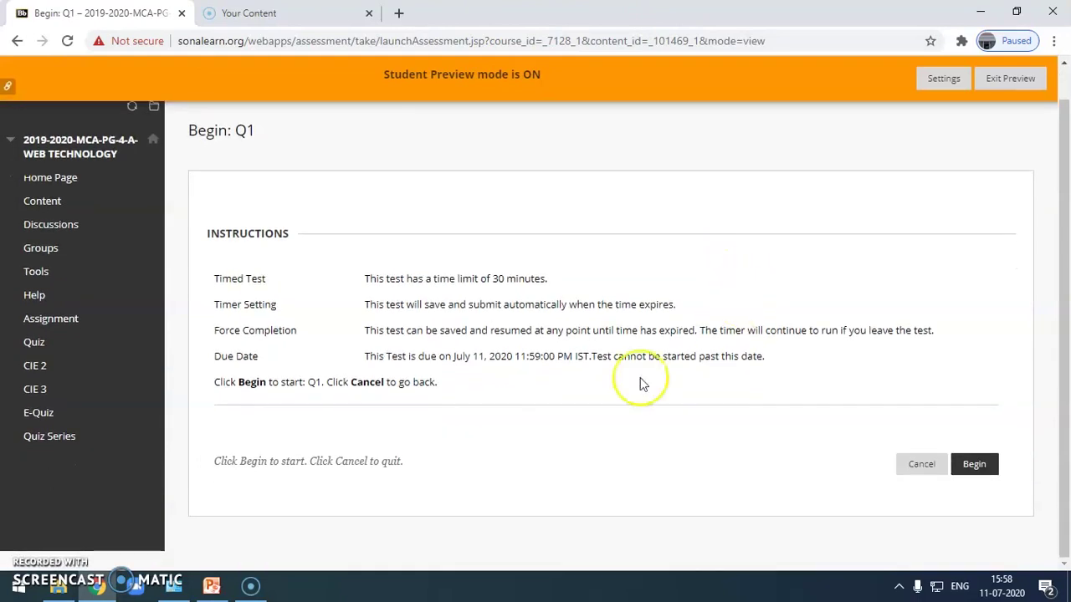
left_click(977, 471)
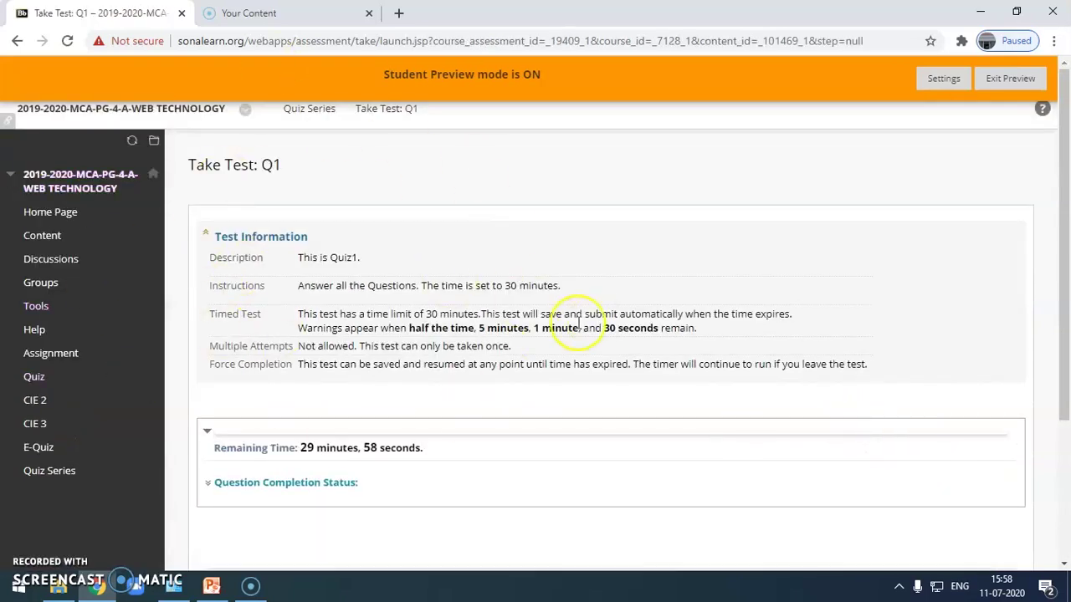
- Answer Question 1 with False, save that answer and save all answers of the test
scroll(537, 322, "down", 2)
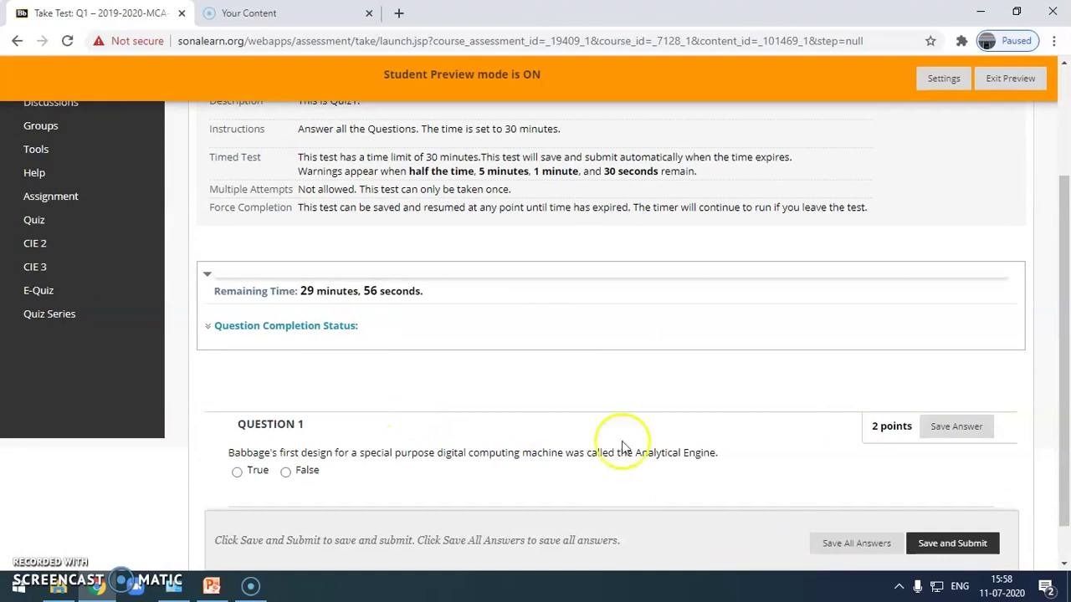
scroll(577, 343, "down", 1)
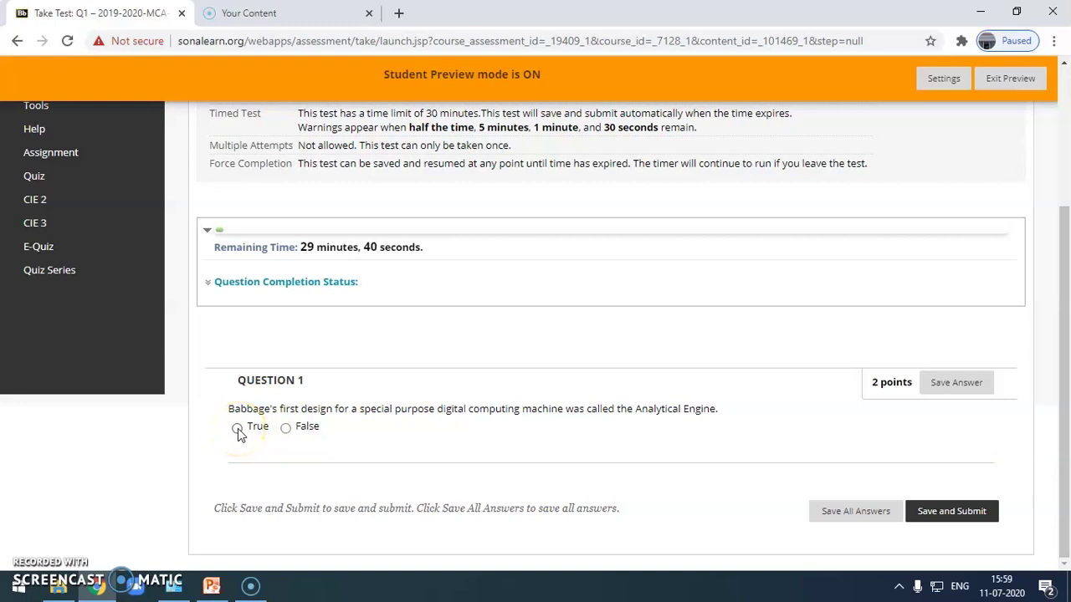
left_click(286, 429)
left_click(291, 433)
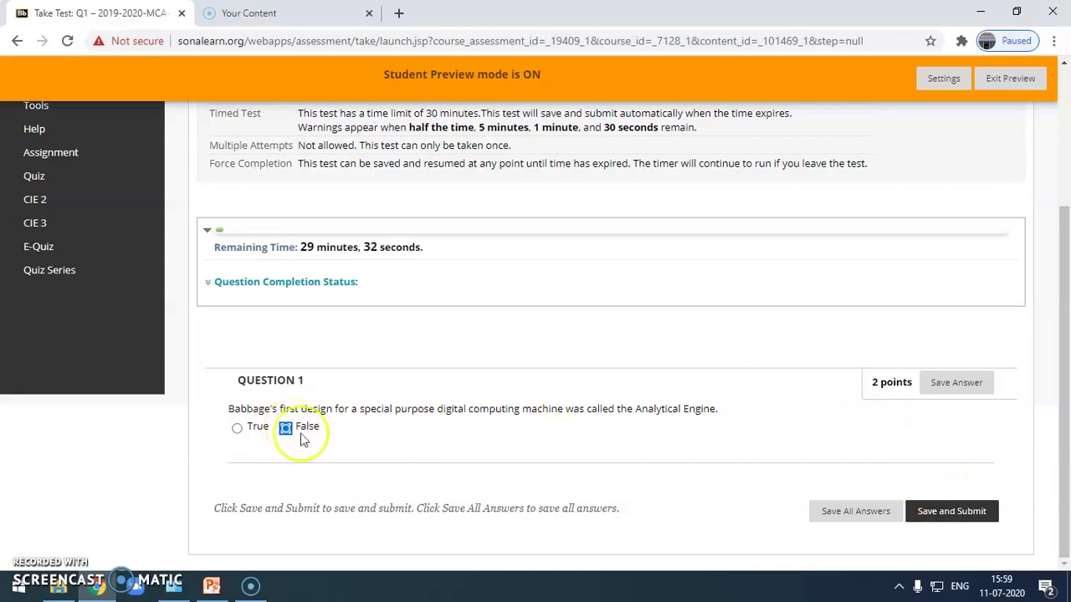
left_click(937, 383)
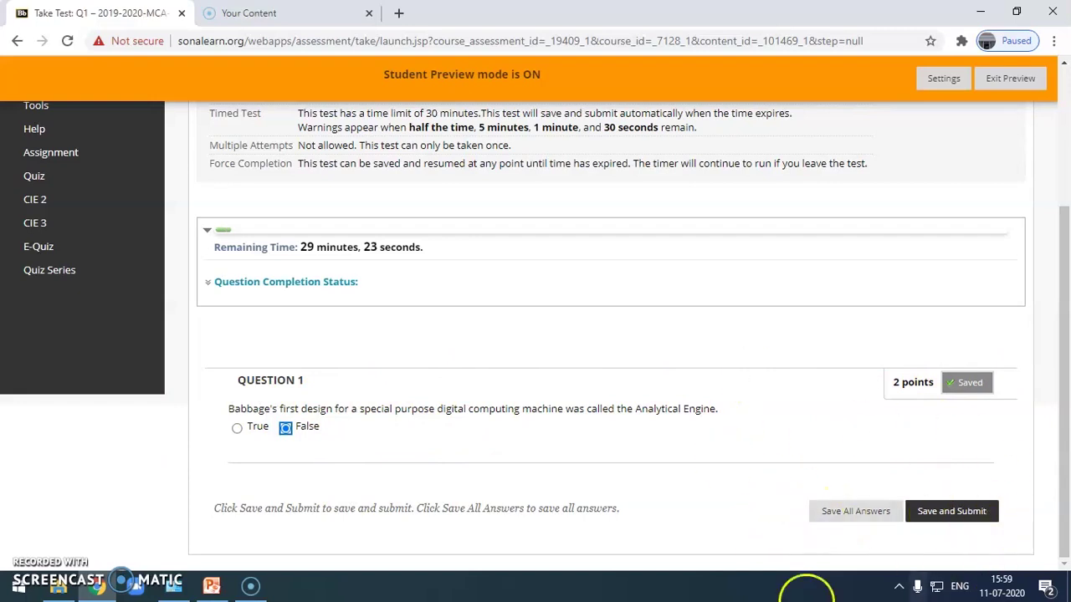
left_click(853, 514)
left_click(664, 126)
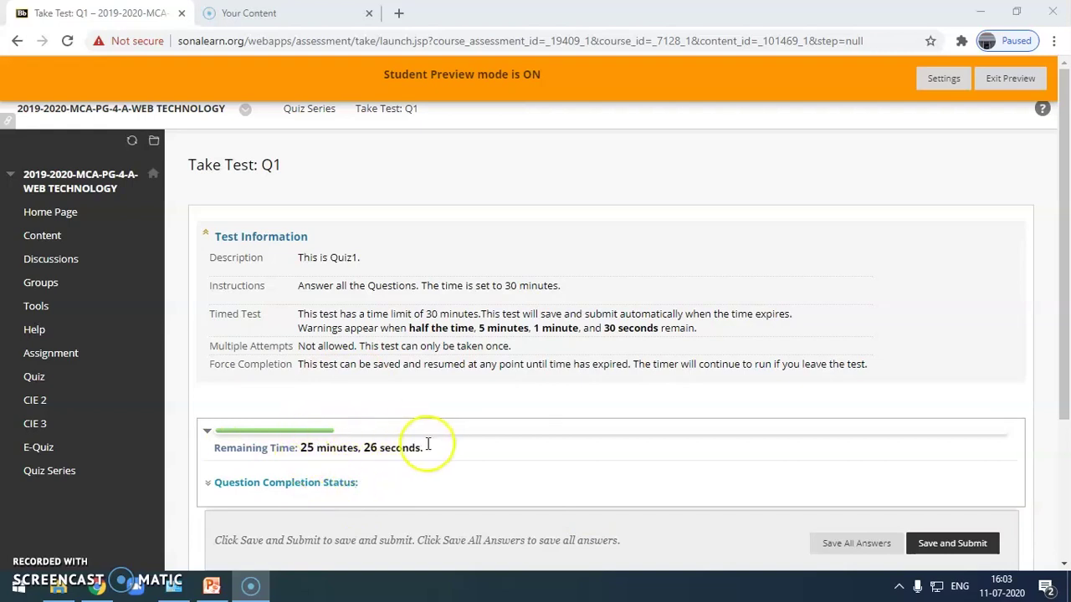
- Exit Student Preview, choosing to delete the preview user and all data
scroll(454, 321, "down", 3)
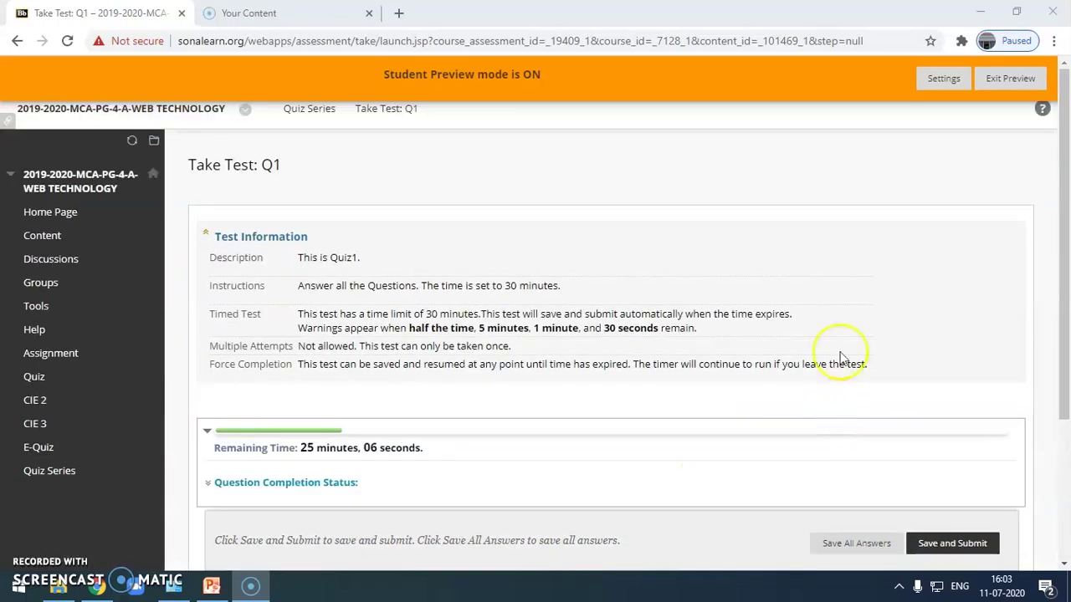
left_click(1001, 82)
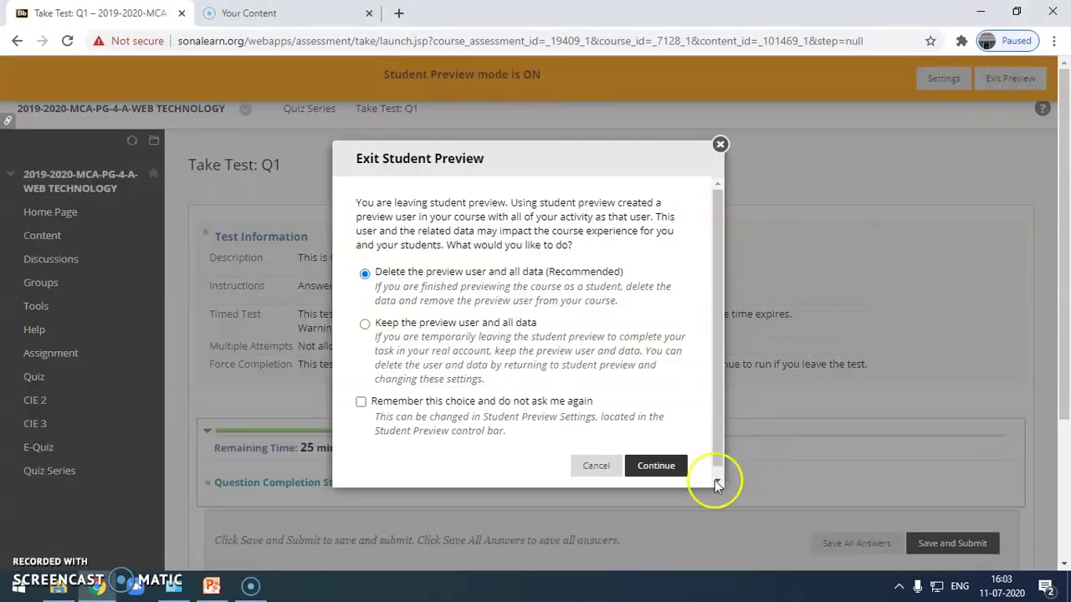
left_click(656, 468)
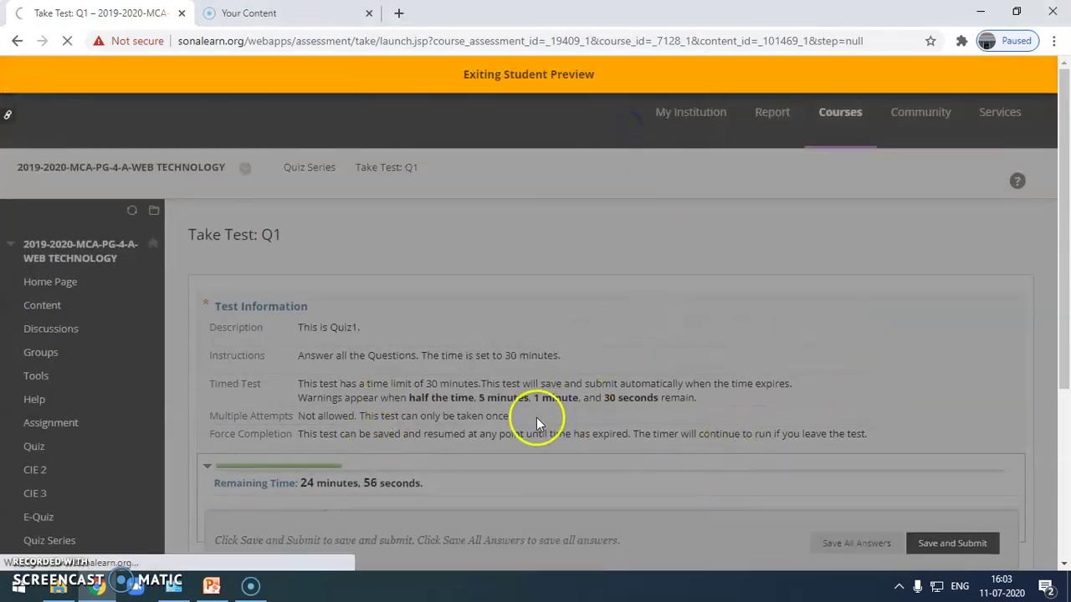
scroll(514, 386, "down", 2)
scroll(511, 390, "down", 2)
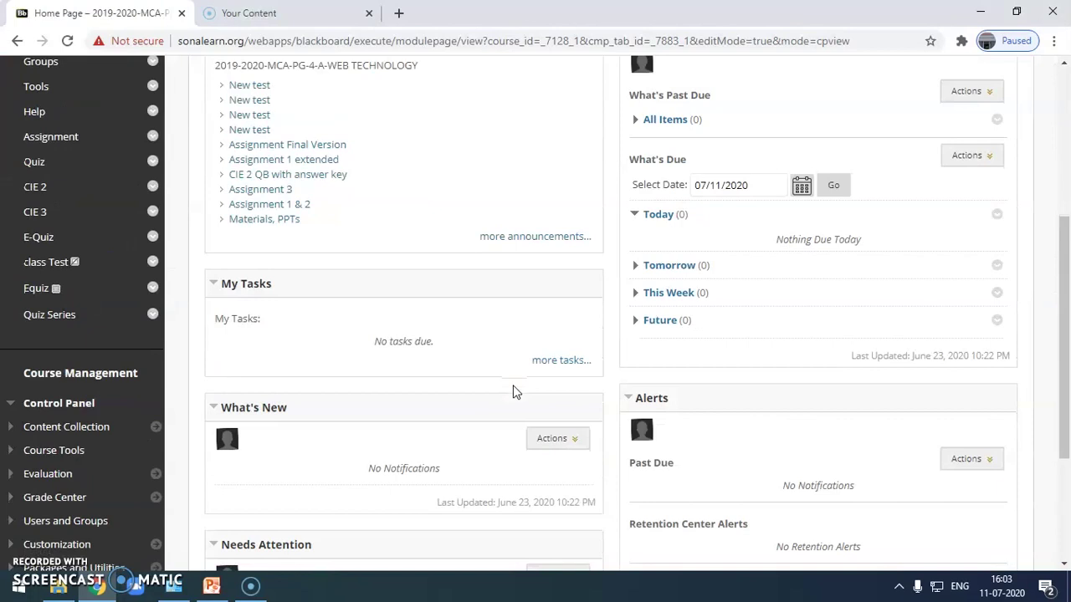
- Open the existing test Quiz1 from the course's Quiz area for editing
scroll(256, 409, "up", 2)
scroll(578, 421, "up", 2)
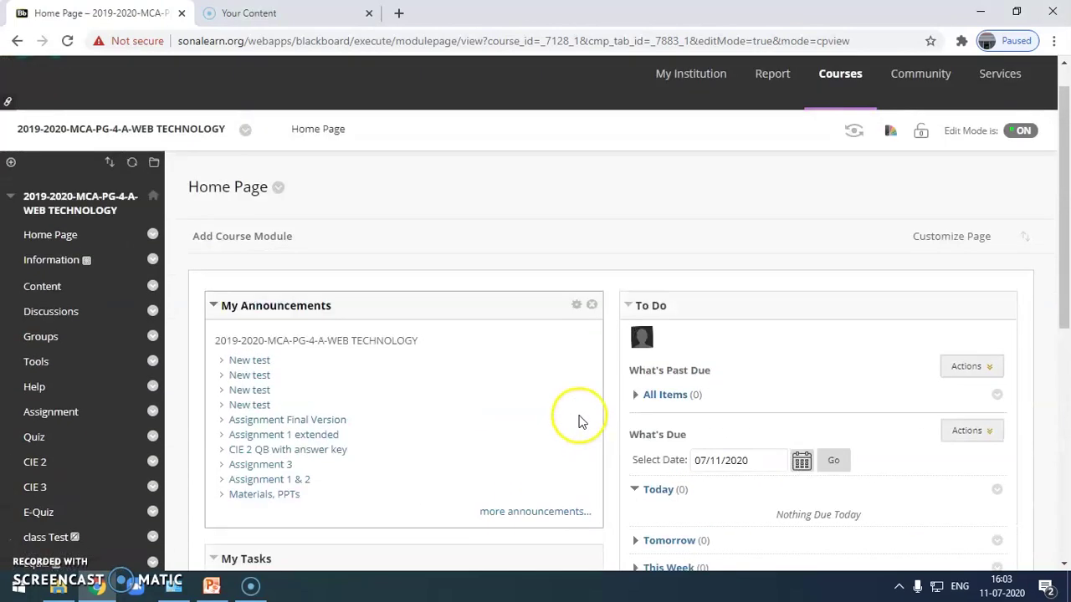
scroll(645, 445, "down", 3)
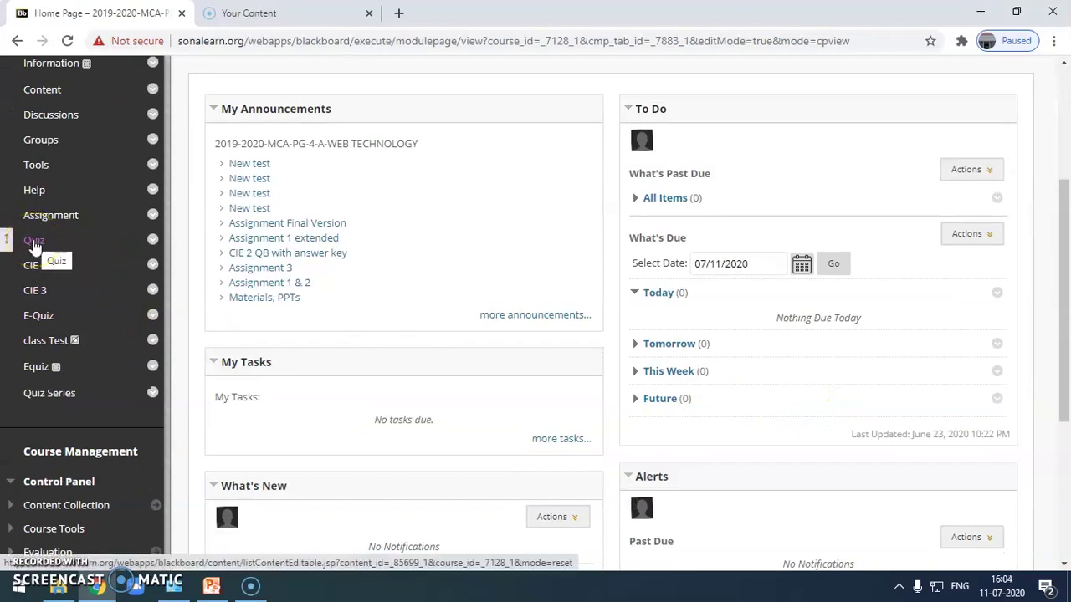
left_click(37, 247)
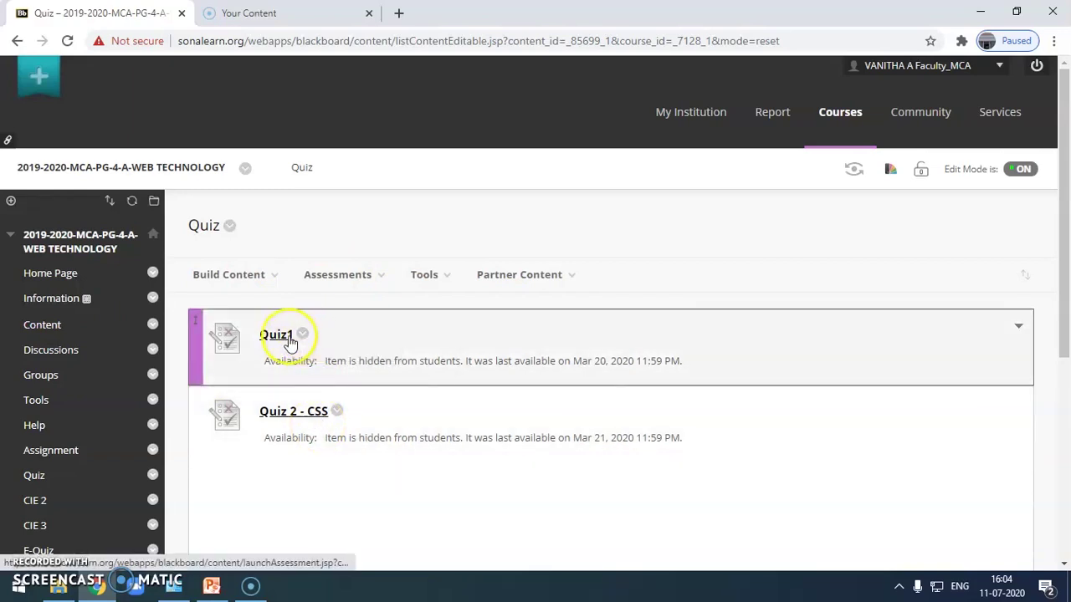
left_click(302, 334)
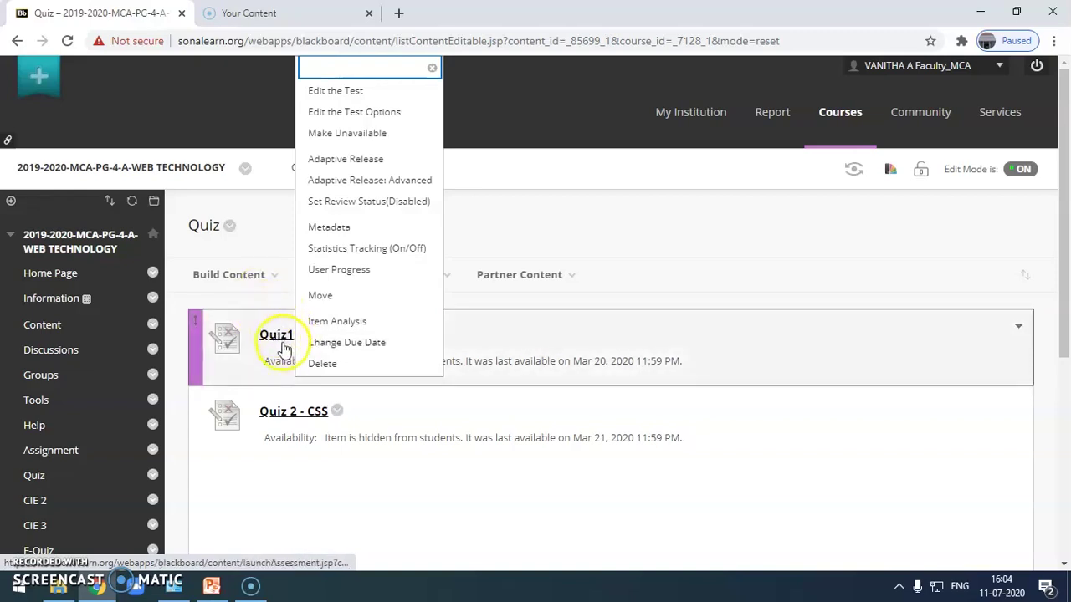
left_click(339, 94)
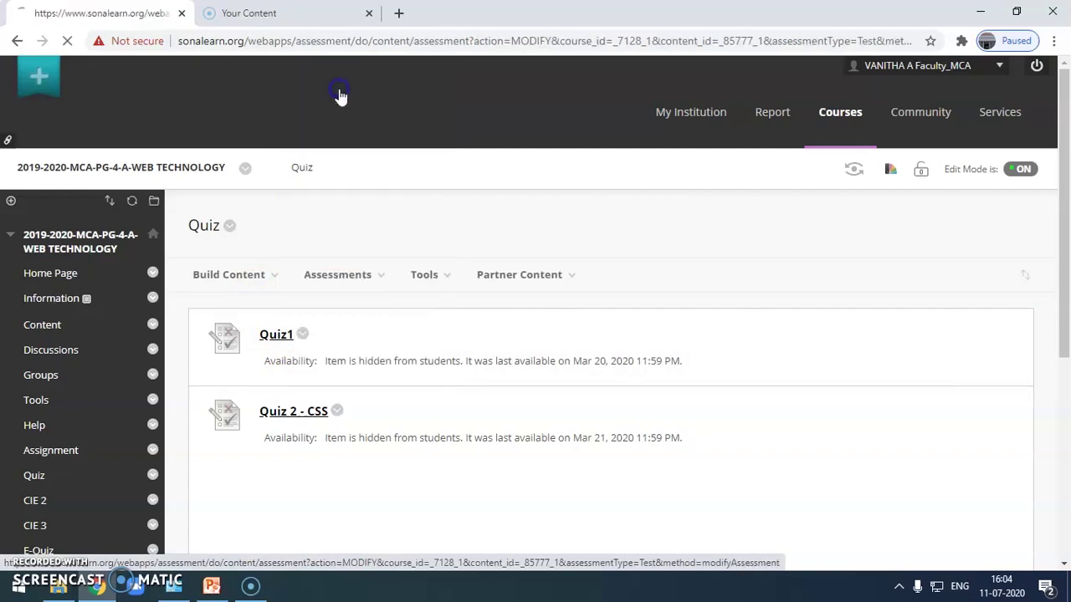
- Examine Quiz1's first questions and its total questions, total points and number of attempts
scroll(846, 355, "down", 2)
scroll(846, 356, "down", 4)
scroll(849, 364, "up", 6)
scroll(855, 380, "down", 8)
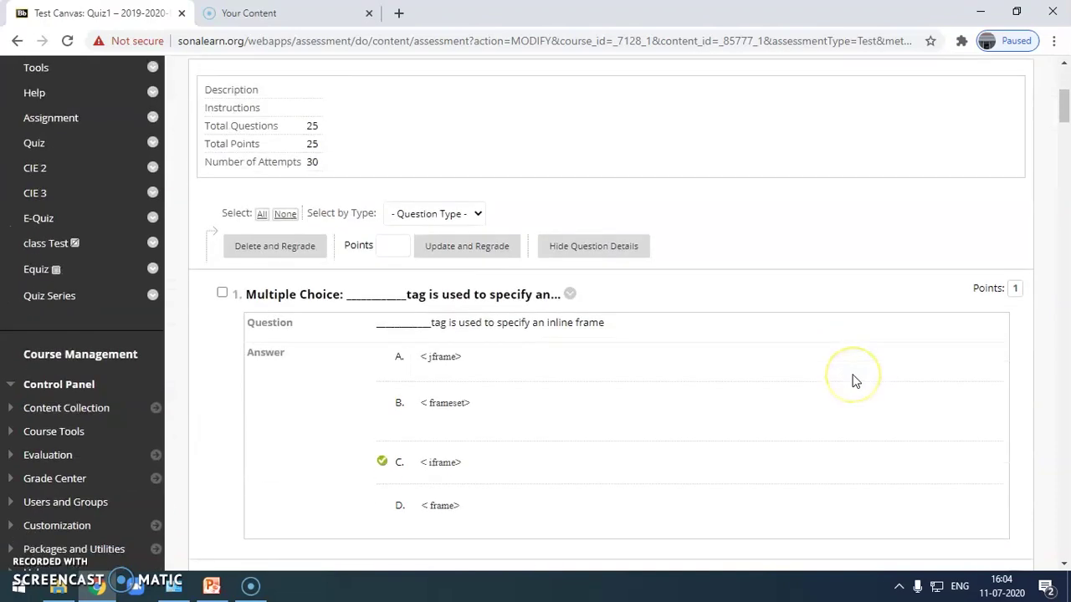
scroll(855, 380, "up", 4)
scroll(855, 381, "down", 1)
scroll(855, 380, "down", 3)
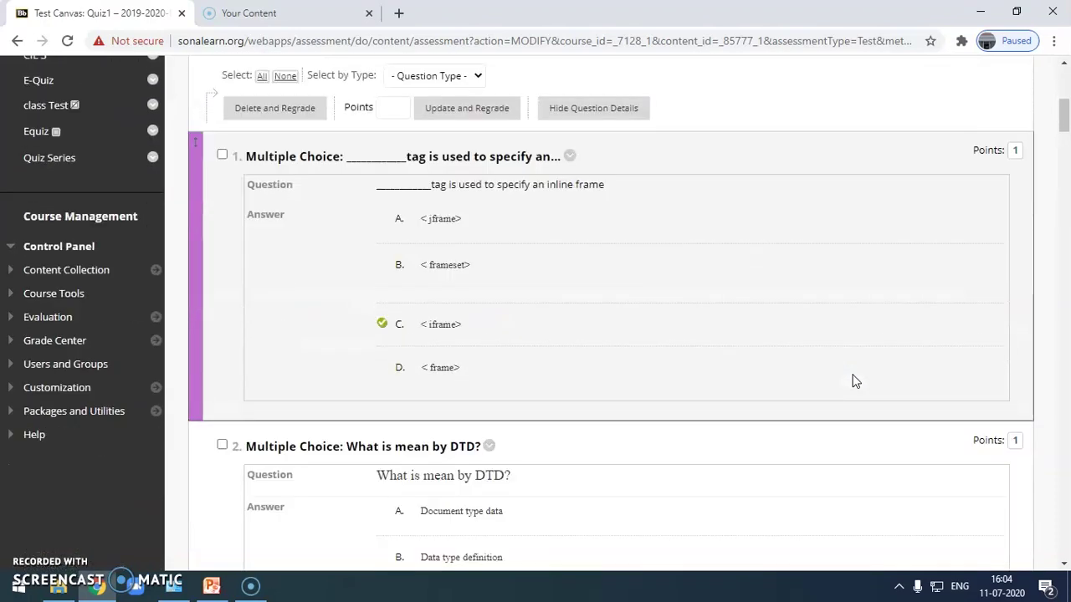
scroll(855, 381, "up", 4)
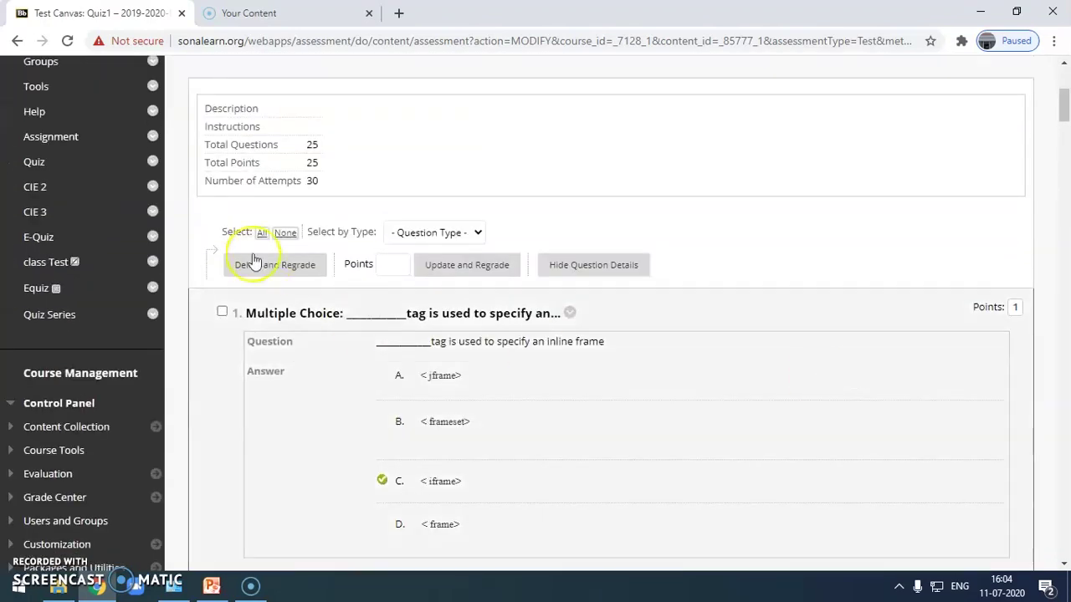
left_click_drag(311, 145, 335, 144)
double_click(318, 145)
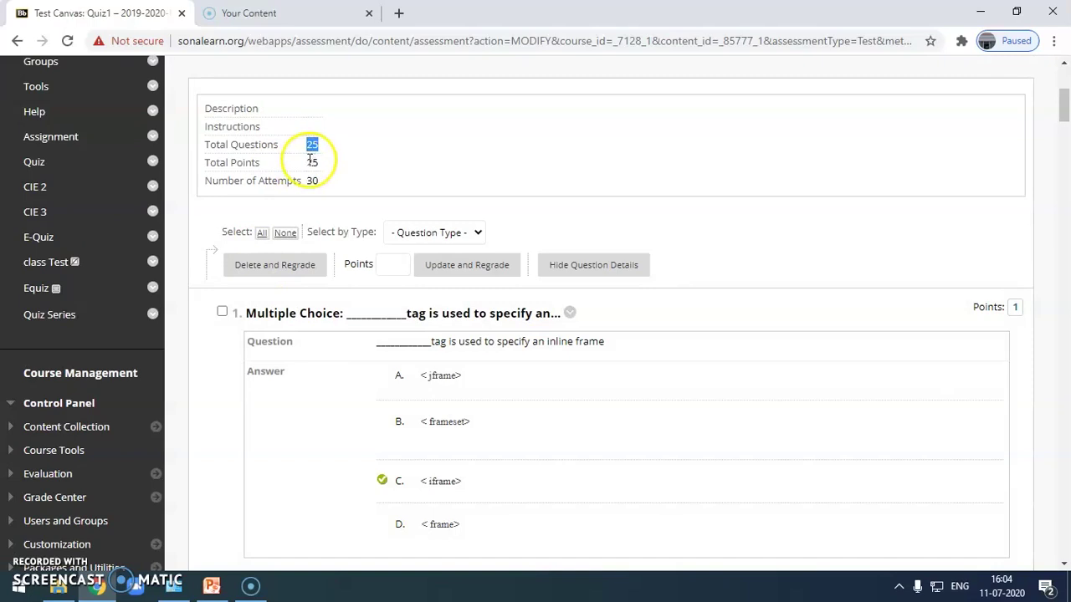
left_click_drag(308, 162, 326, 164)
scroll(712, 204, "down", 4)
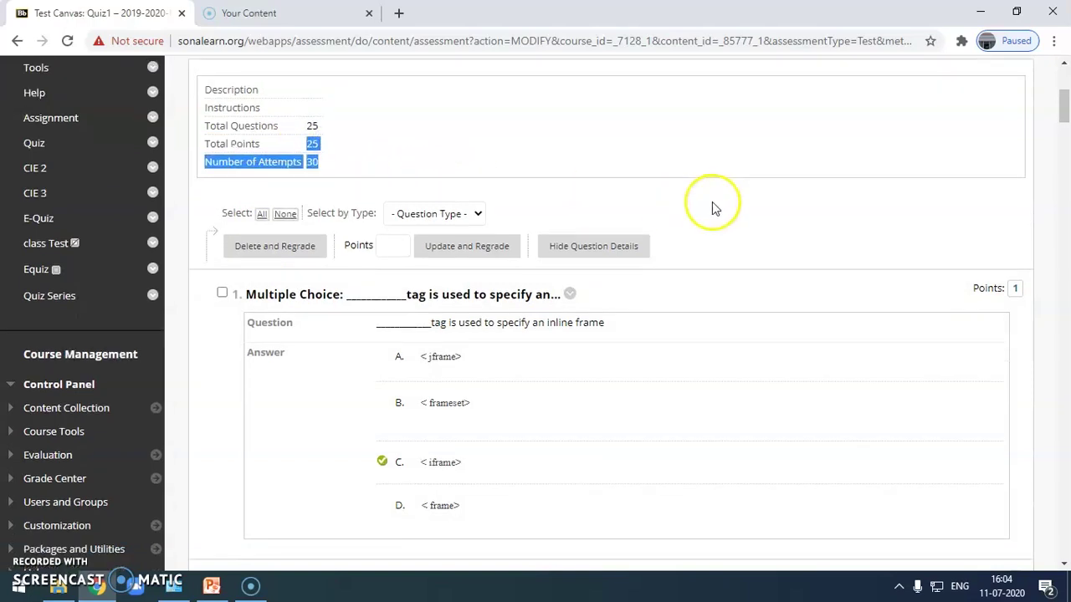
scroll(722, 225, "up", 5)
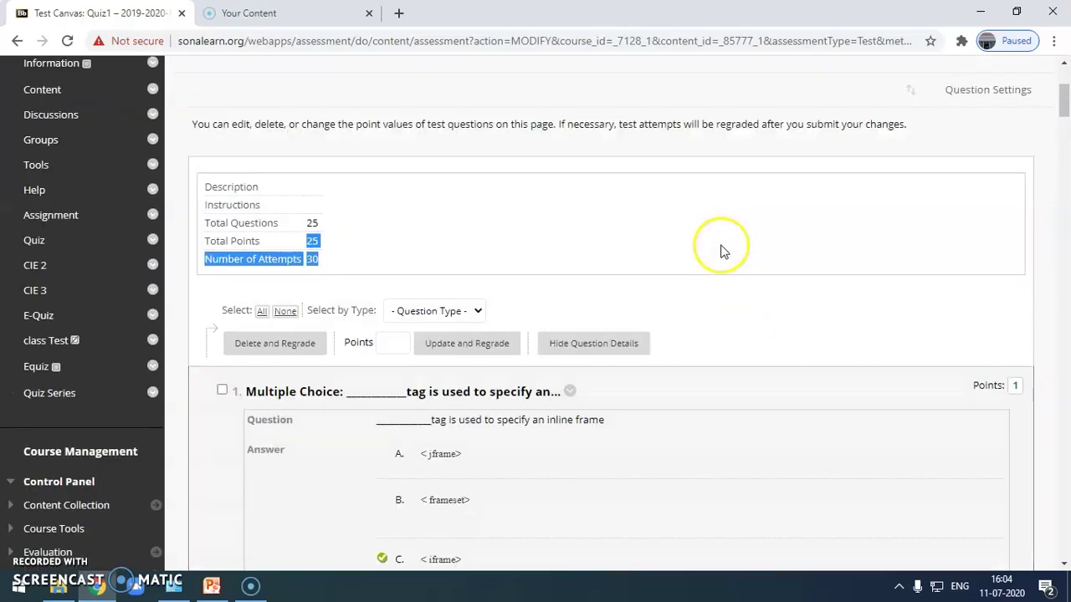
left_click(310, 259)
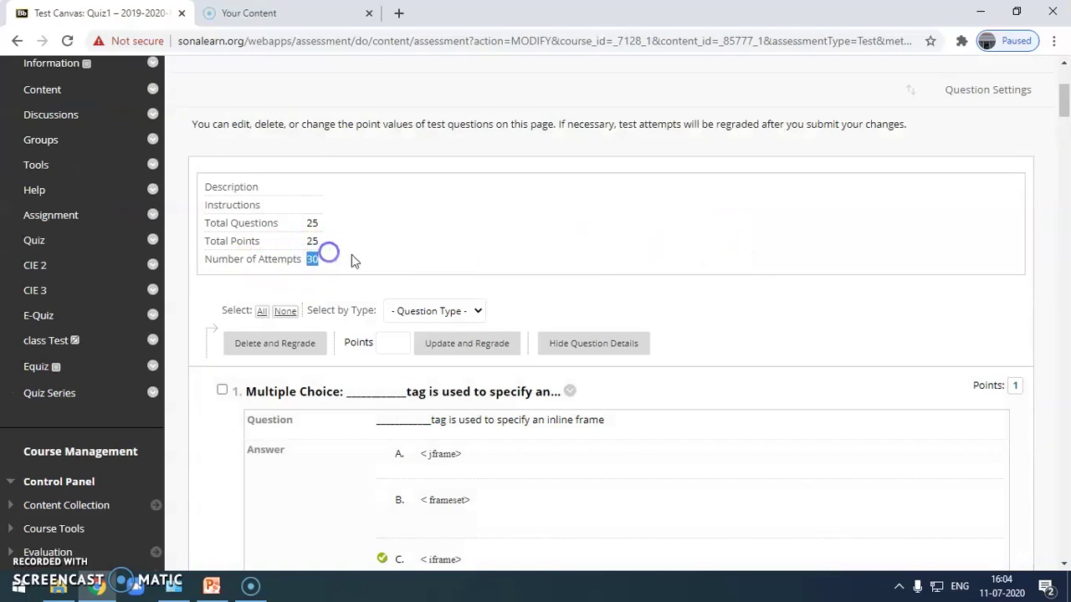
- Review the multiple-choice questions and marked correct answers throughout Quiz1, through to the last question
scroll(869, 379, "down", 4)
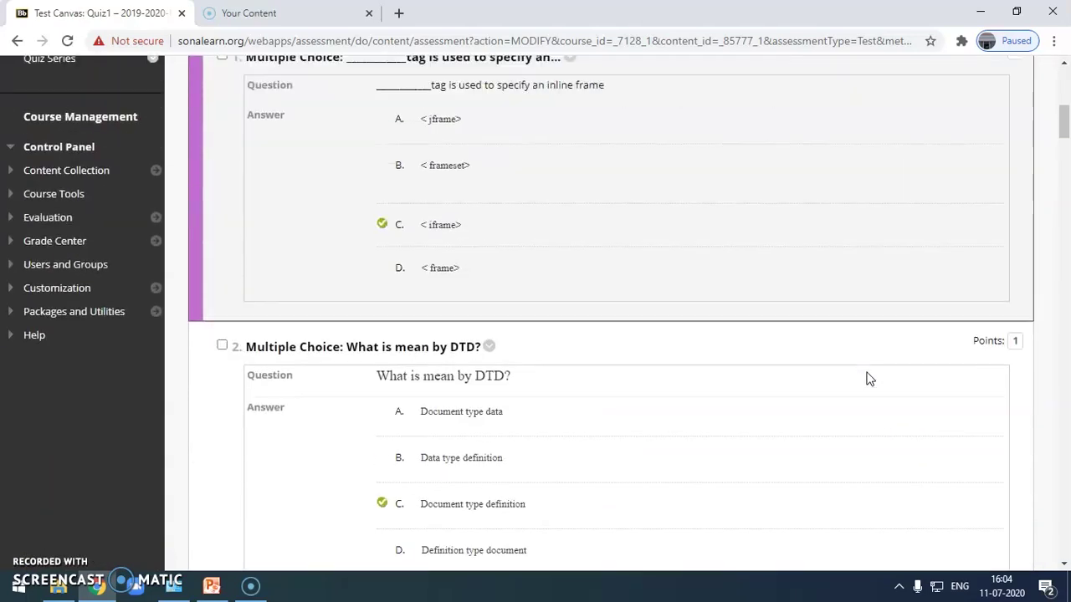
scroll(870, 379, "up", 1)
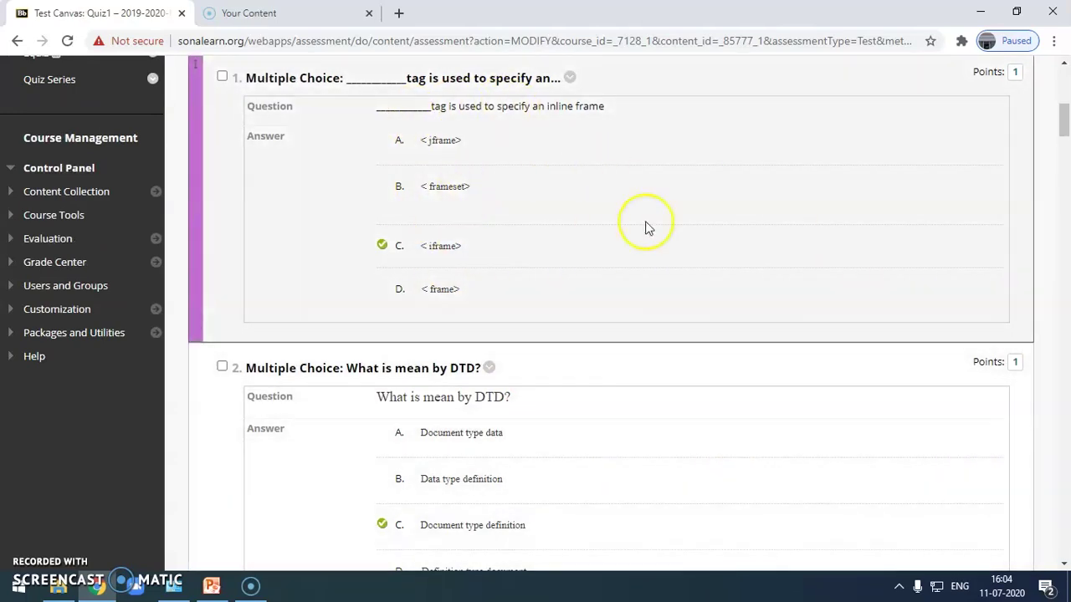
scroll(408, 370, "down", 9)
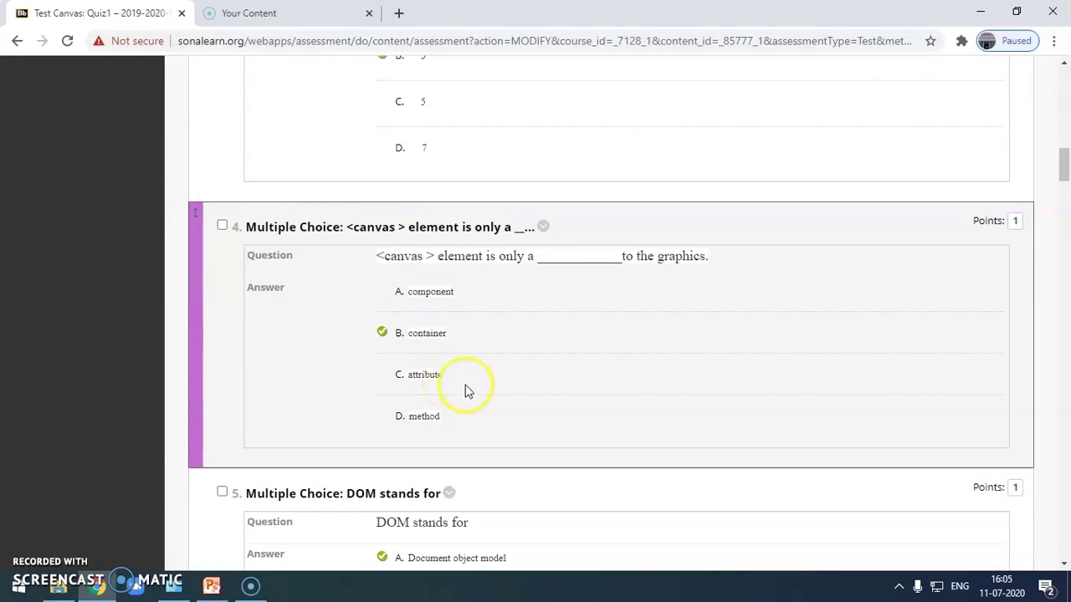
scroll(574, 399, "down", 13)
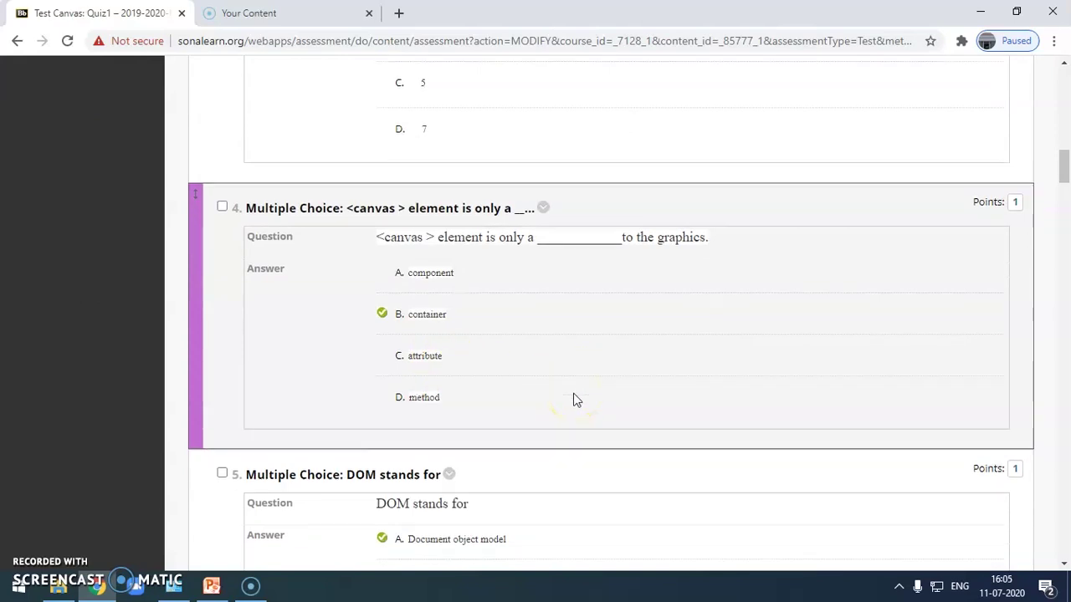
scroll(574, 399, "down", 20)
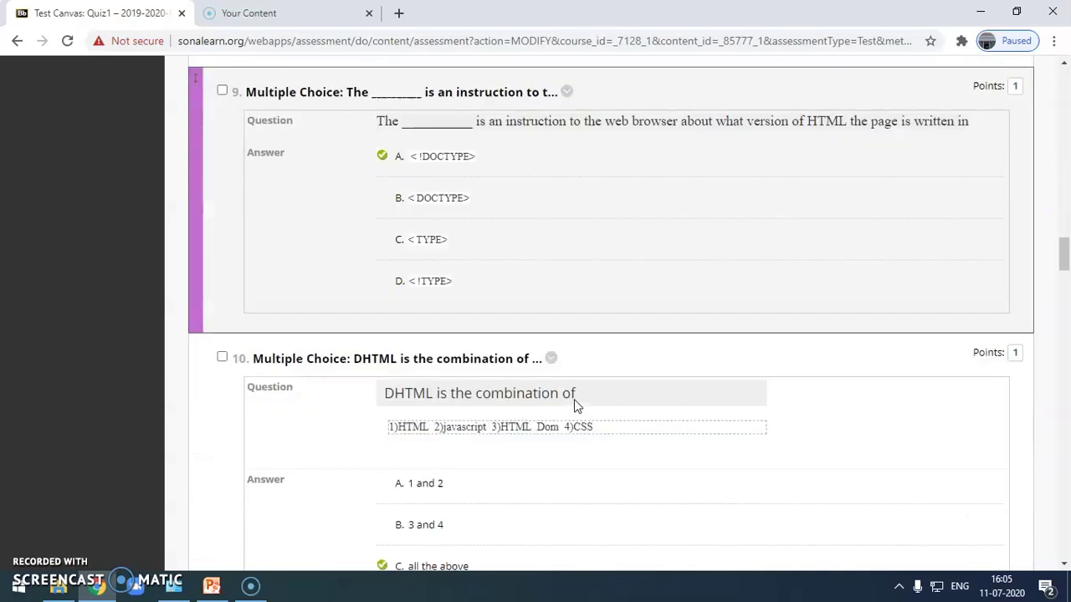
scroll(615, 429, "down", 20)
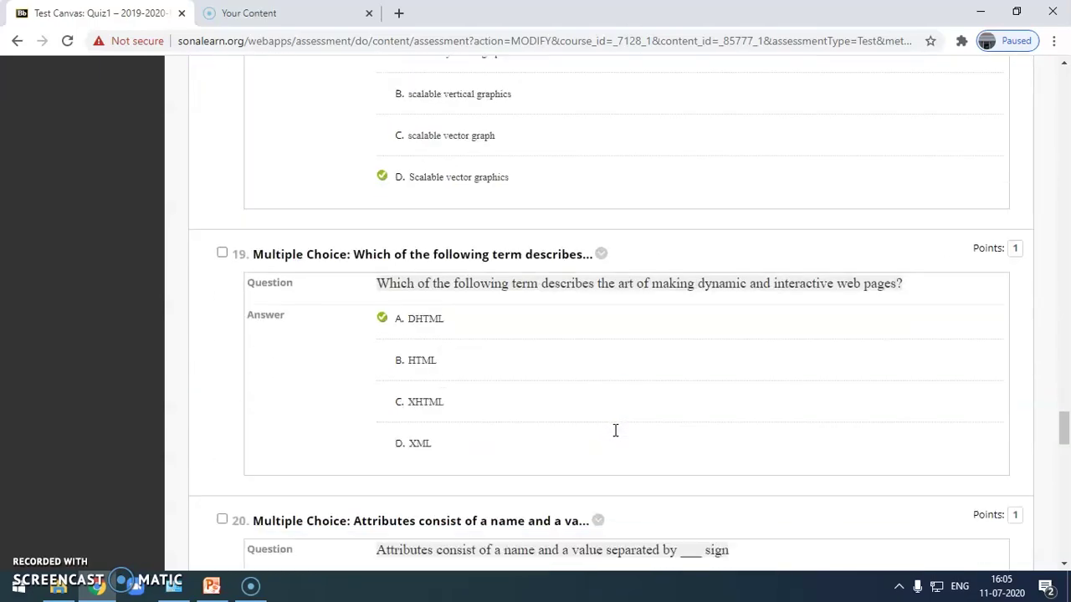
scroll(615, 430, "up", 20)
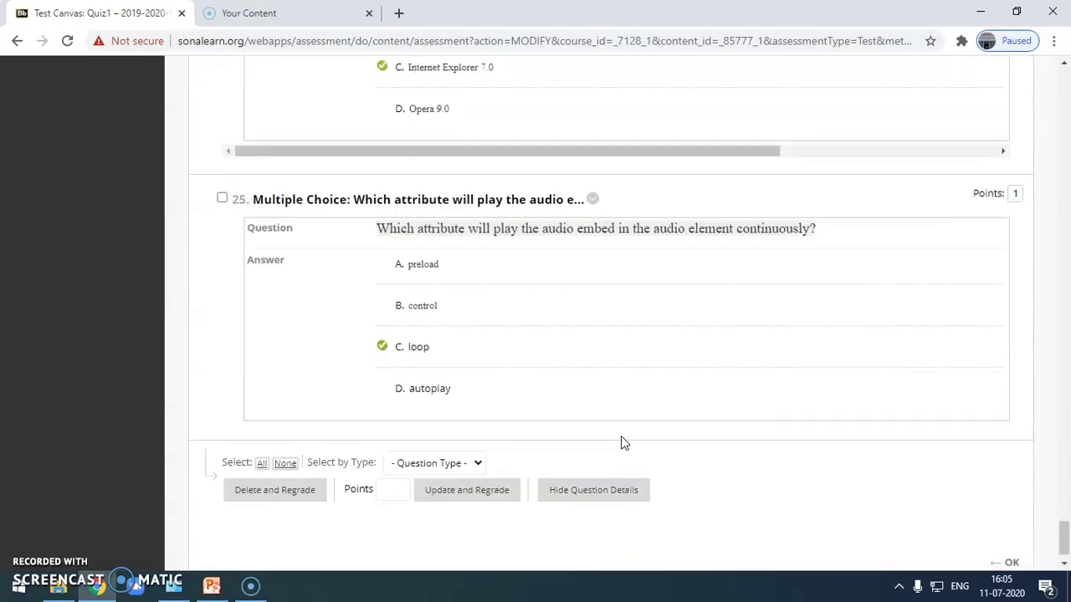
scroll(621, 442, "up", 20)
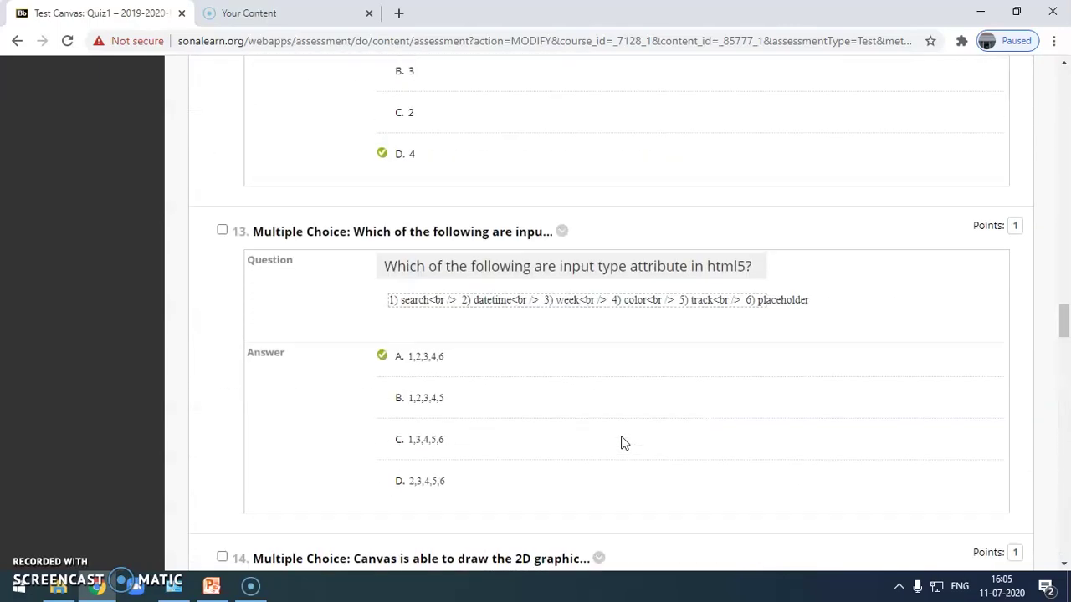
scroll(632, 430, "up", 8)
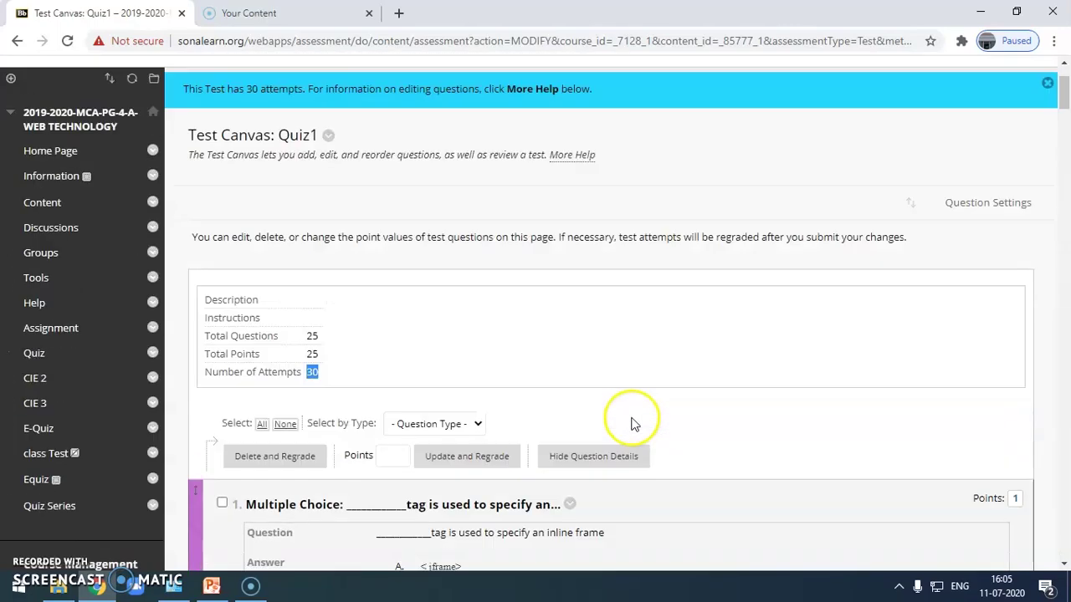
- Open the CIE 2 Web Tech test from the CIE 2 area for editing and examine its short-answer question
left_click(42, 380)
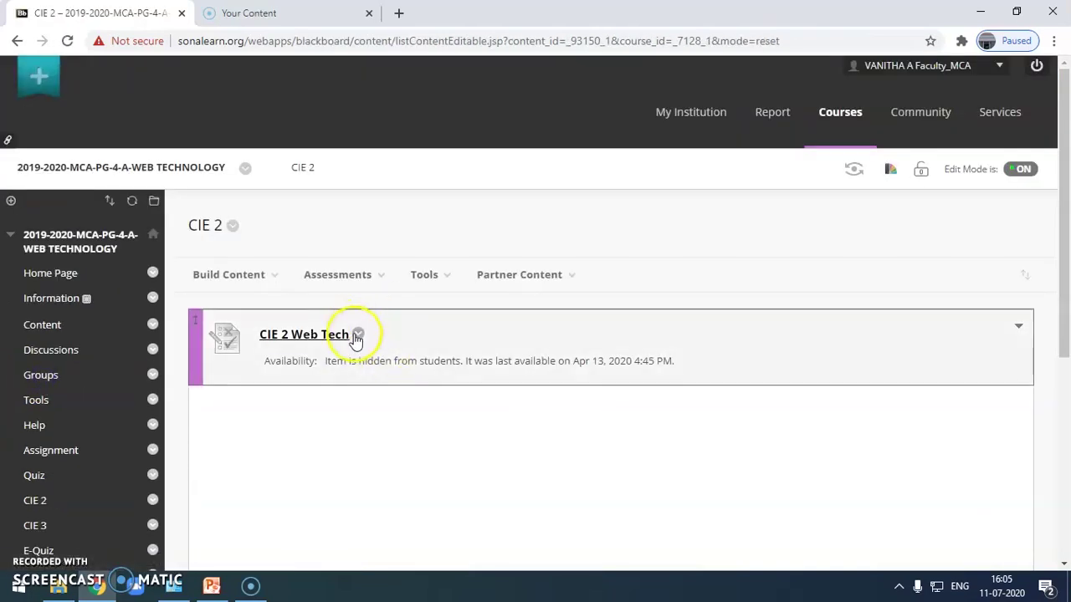
left_click(357, 335)
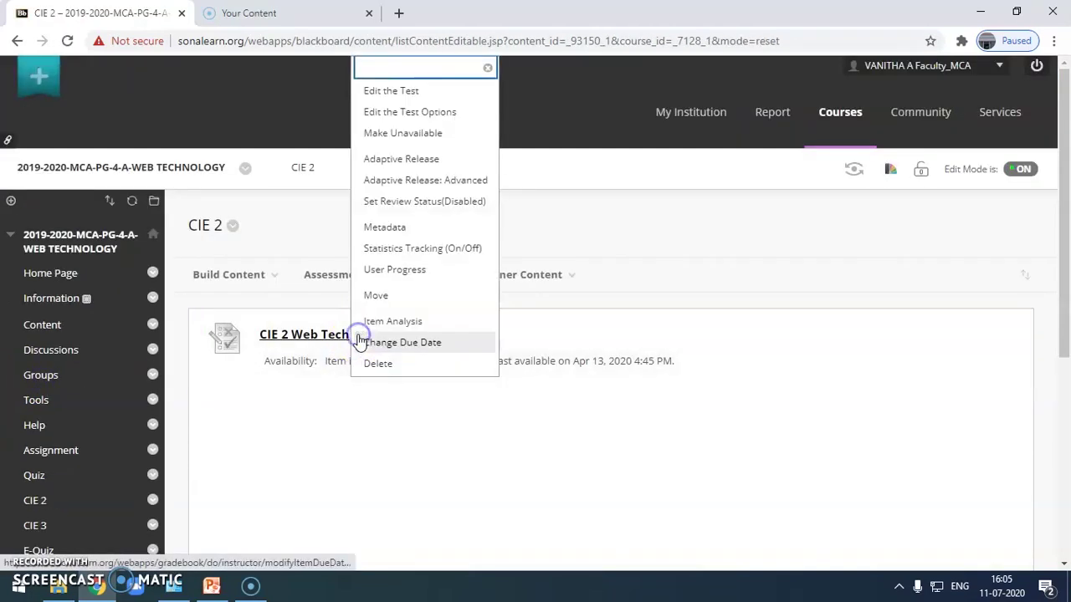
left_click(387, 90)
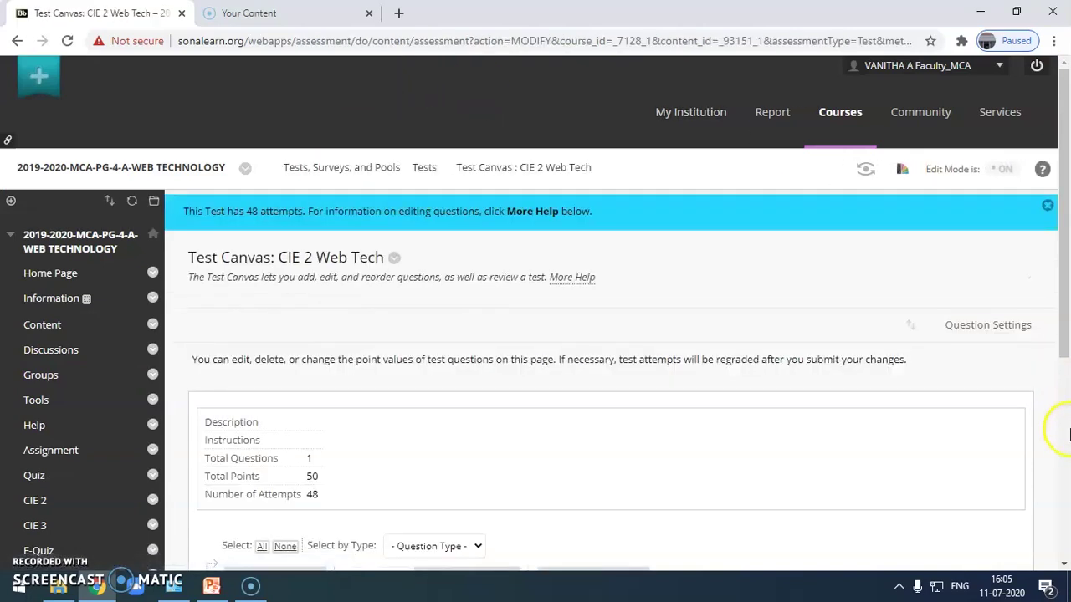
scroll(1050, 433, "down", 2)
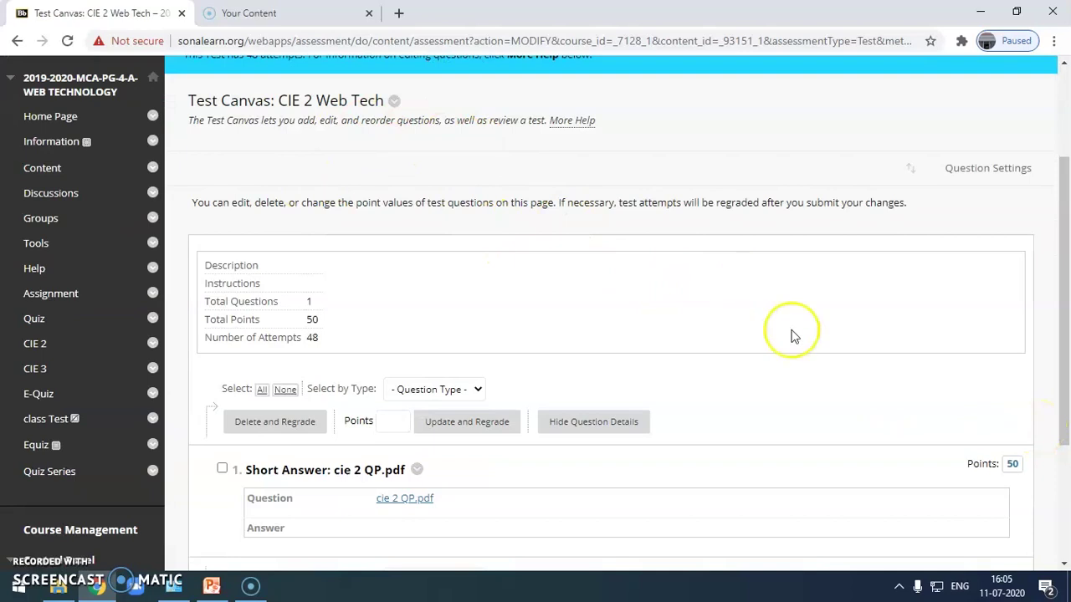
scroll(795, 334, "down", 3)
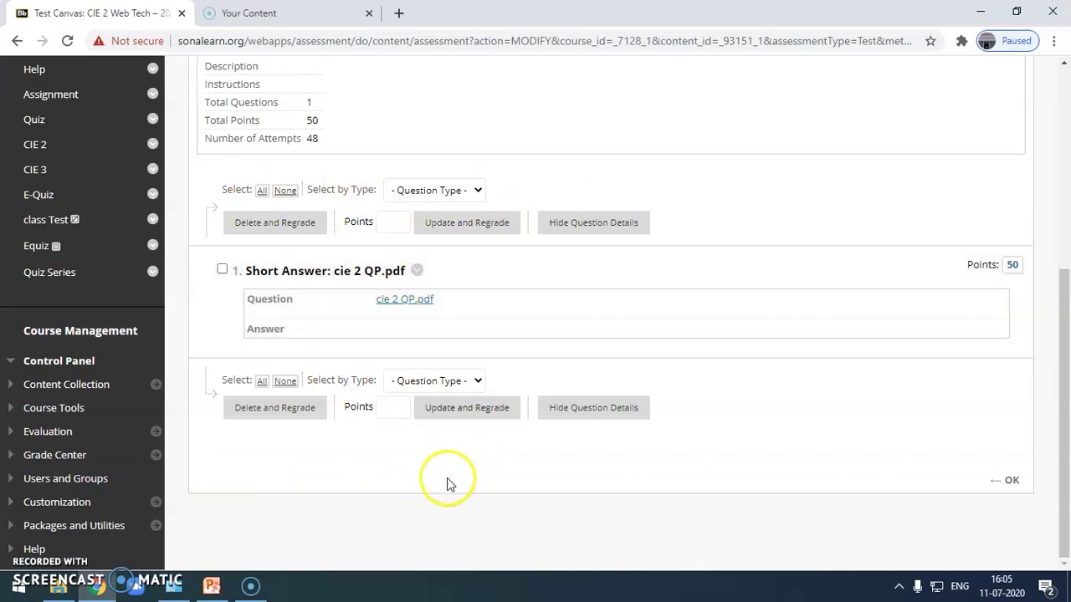
- Create a new test named Q2 in the Quiz Series area and submit its test information
left_click(51, 276)
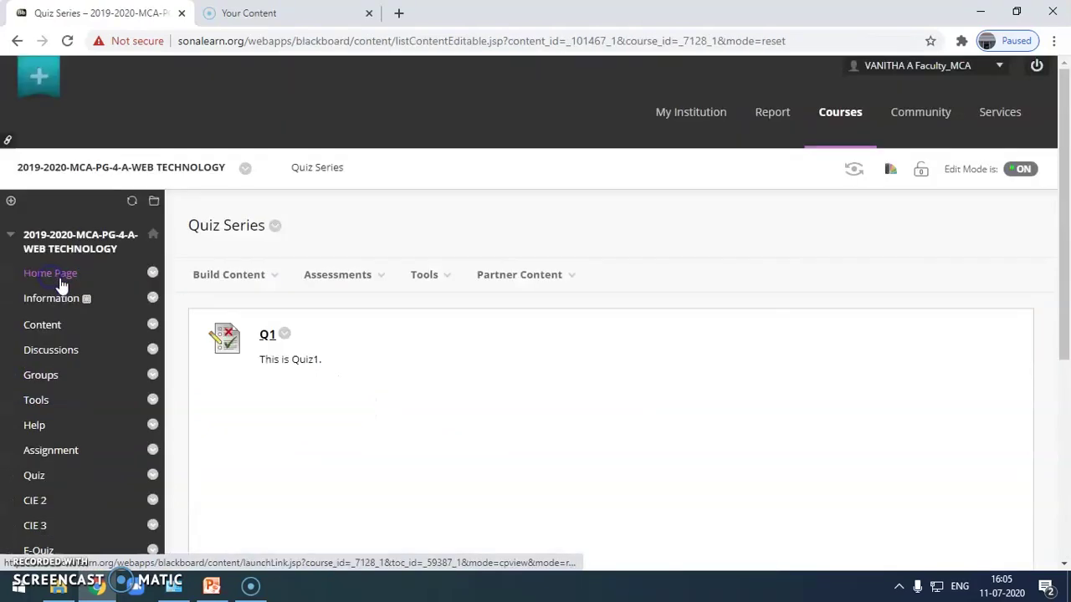
left_click(383, 281)
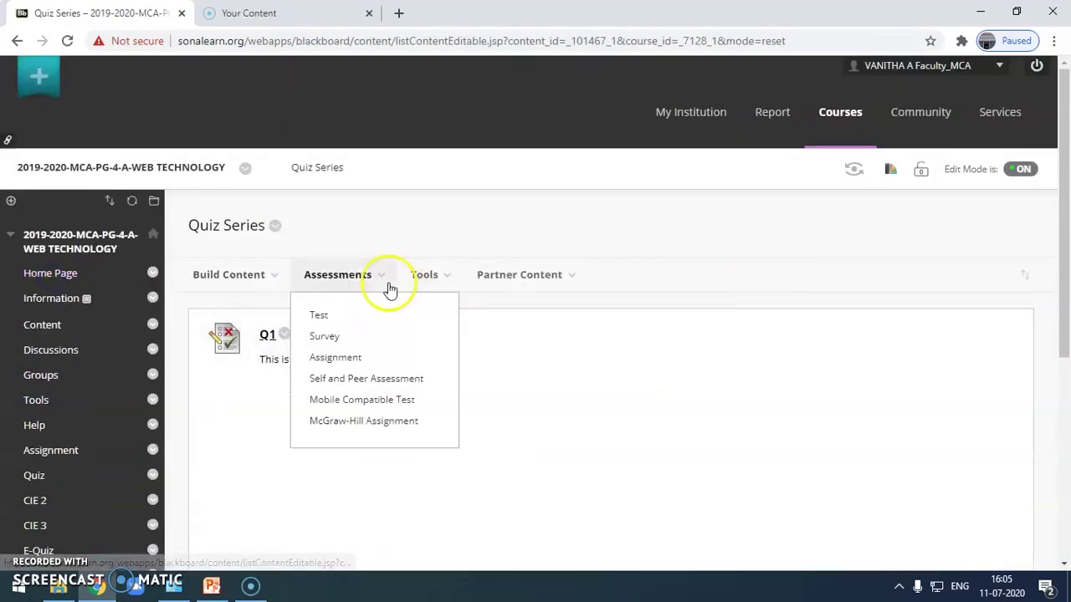
left_click(332, 317)
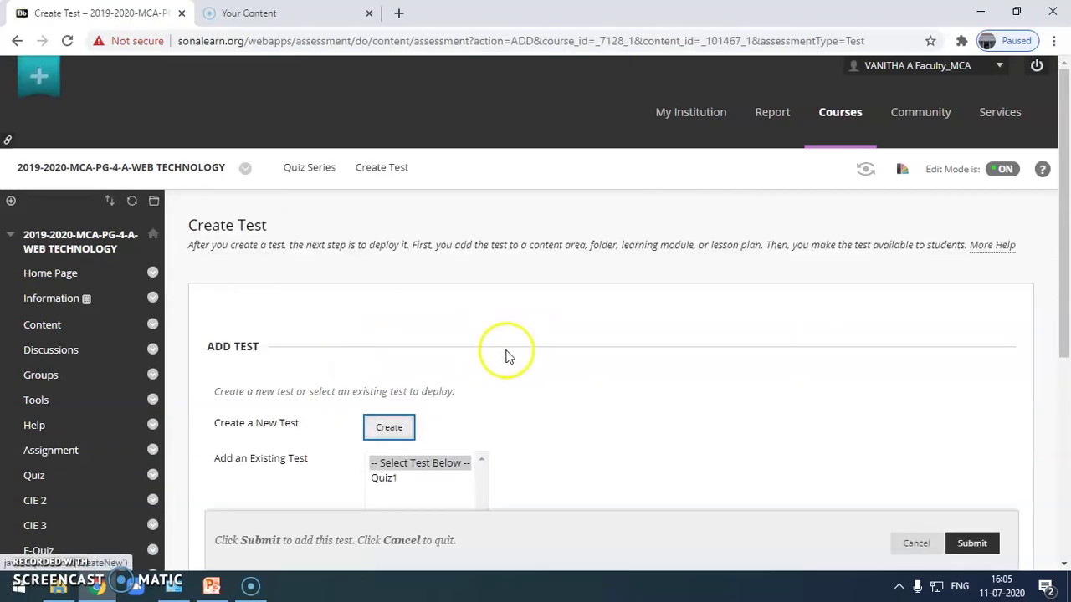
scroll(502, 355, "down", 3)
left_click(387, 244)
left_click(389, 191)
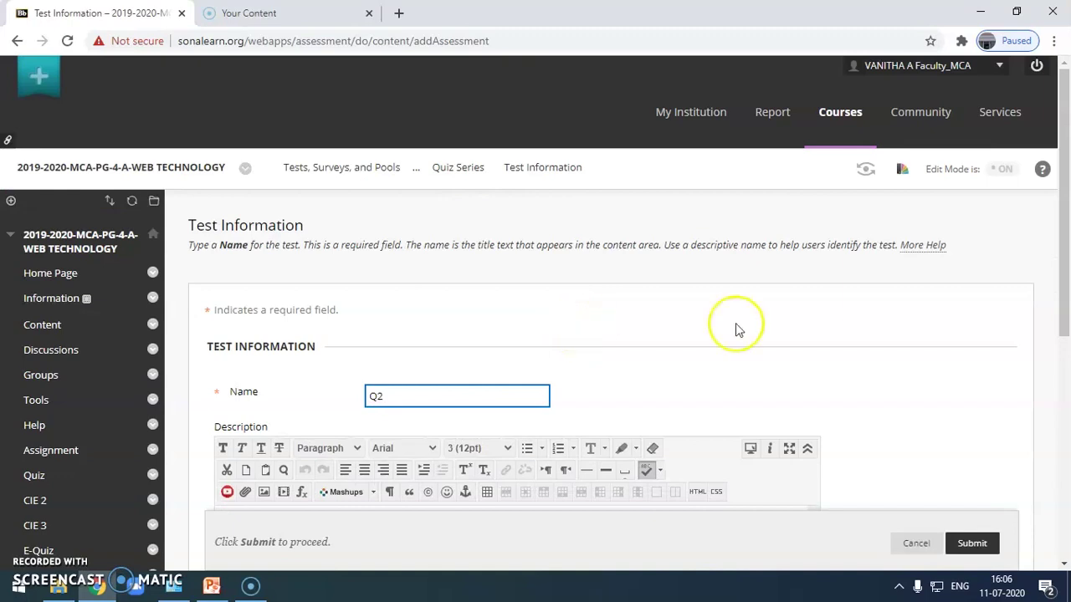
scroll(837, 339, "down", 5)
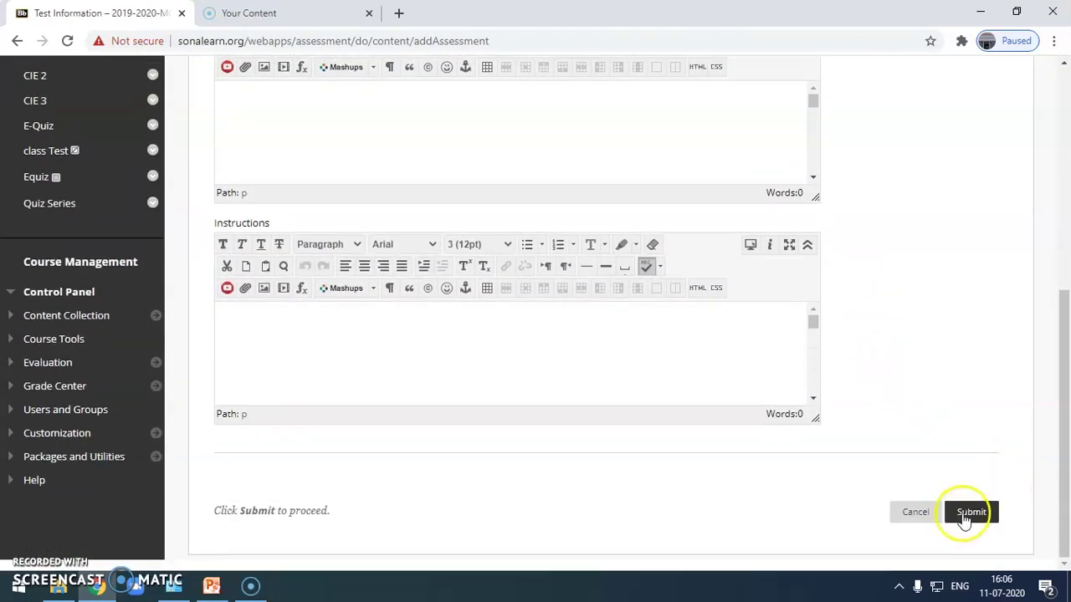
left_click(965, 519)
left_click(423, 329)
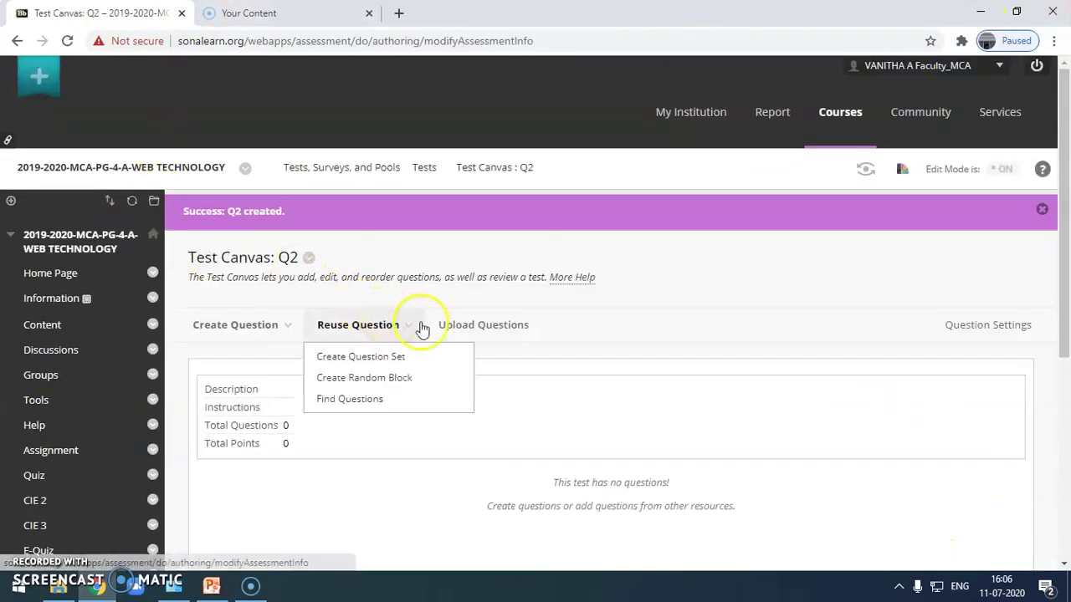
left_click(241, 329)
left_click(414, 334)
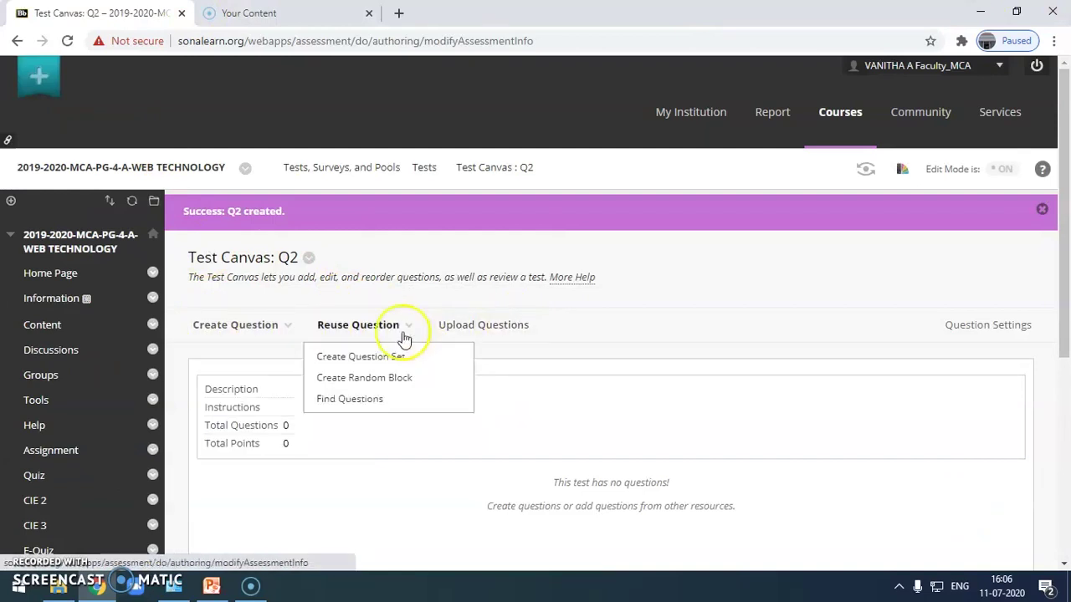
left_click(471, 335)
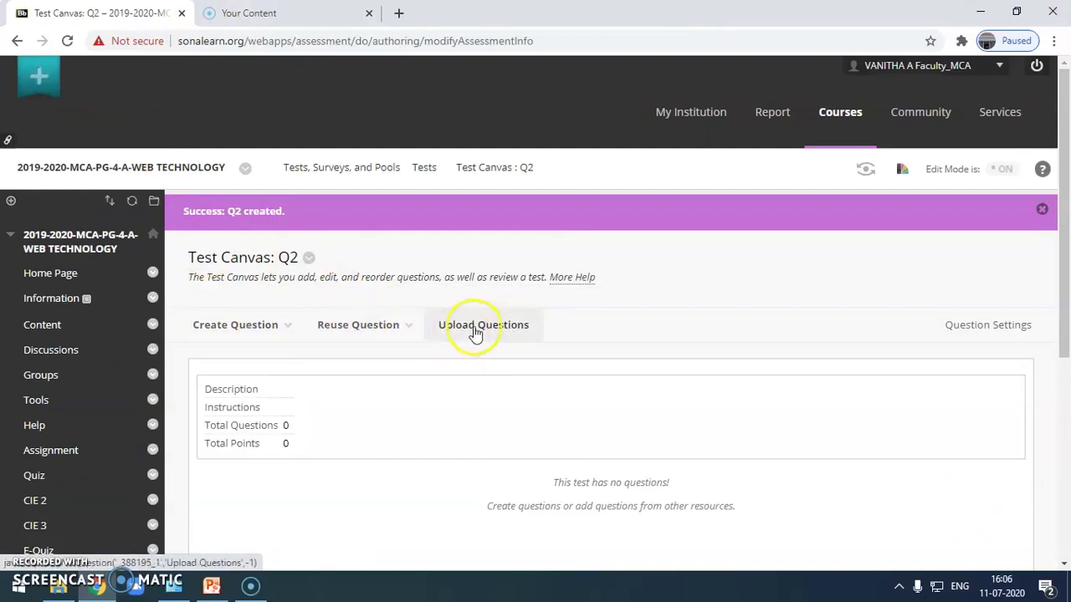
- Examine the Find Questions modes for Q2, trying both Copy selected questions and Link to original questions, and dismiss the dialog
left_click(410, 334)
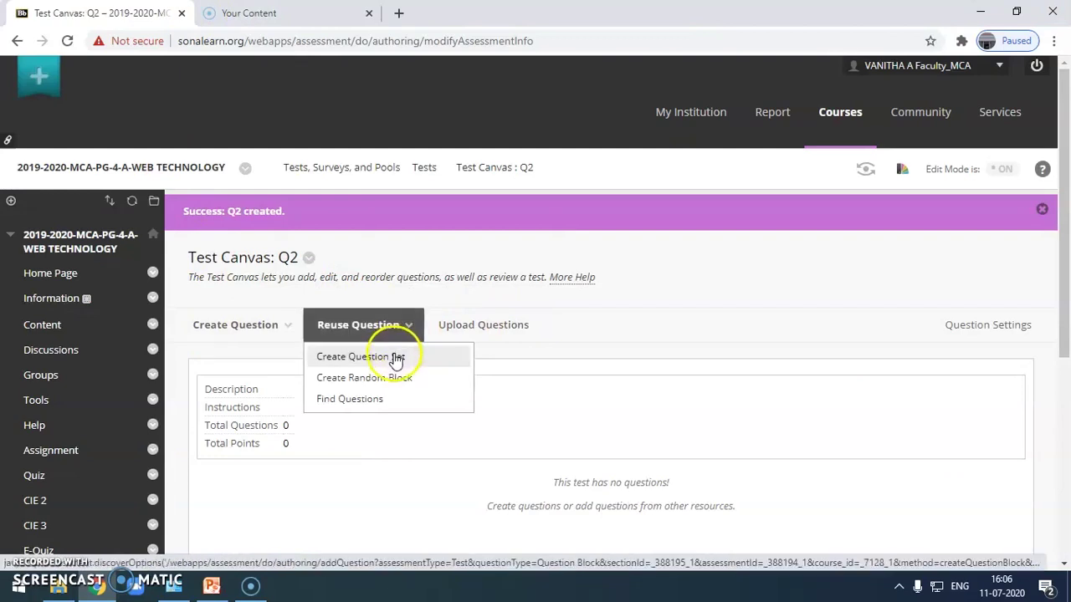
left_click(385, 402)
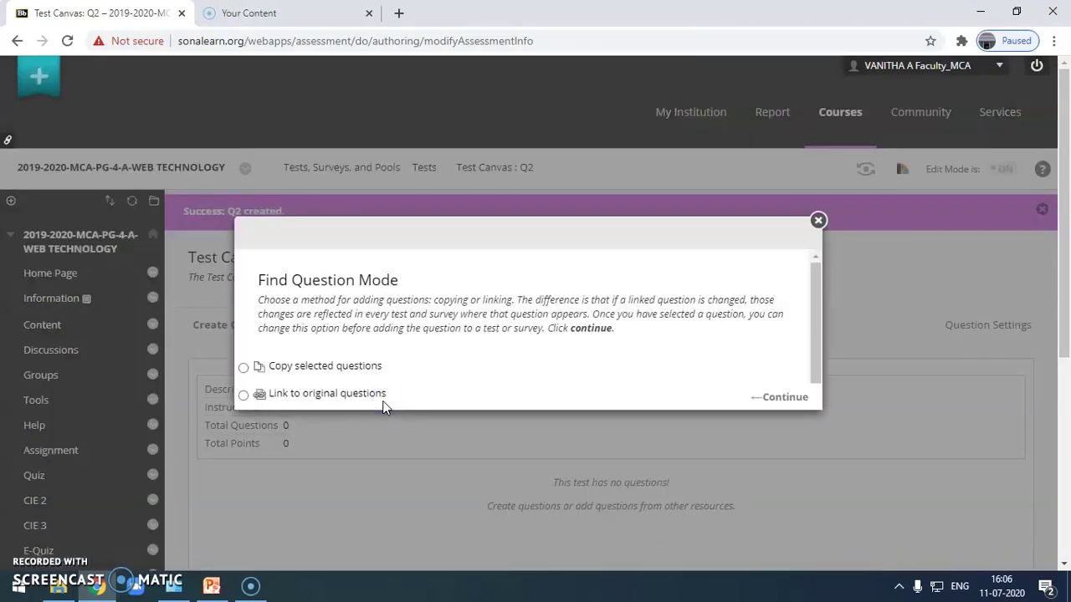
scroll(351, 366, "down", 1)
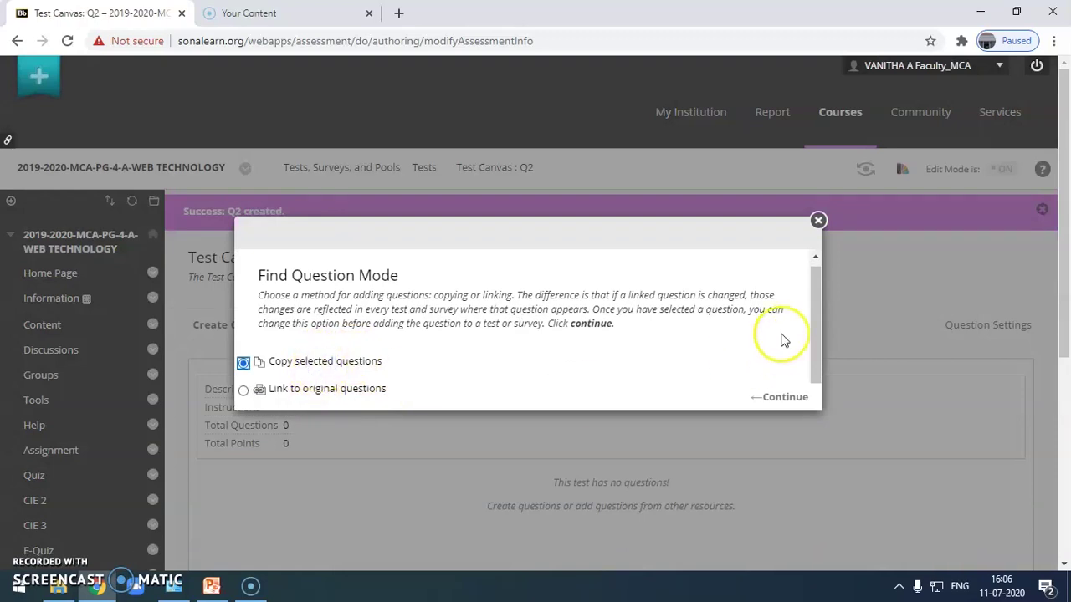
left_click_drag(818, 349, 818, 287)
left_click(274, 399)
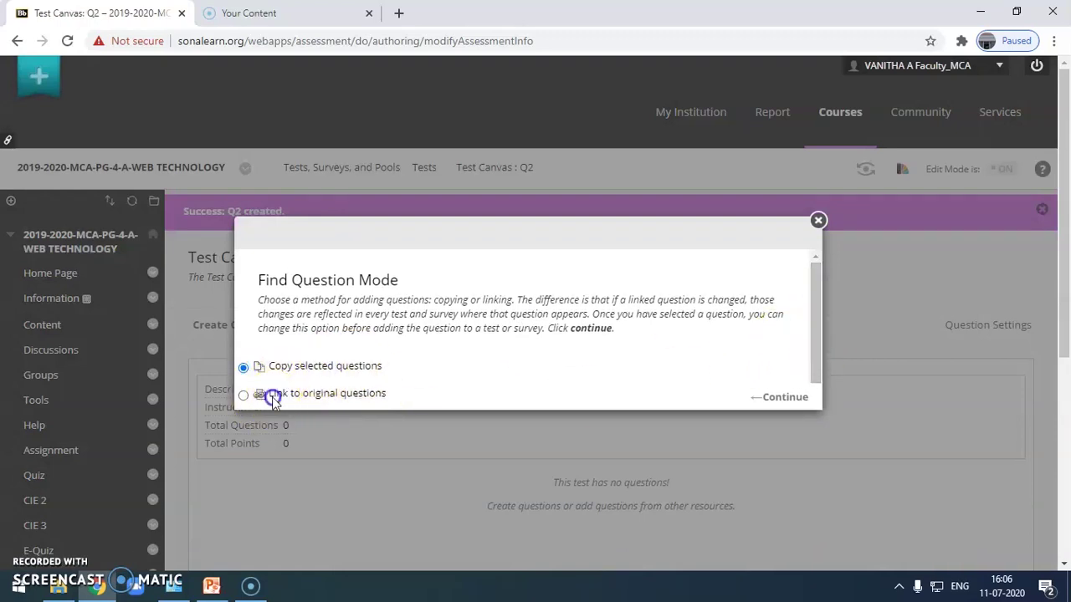
left_click(591, 328)
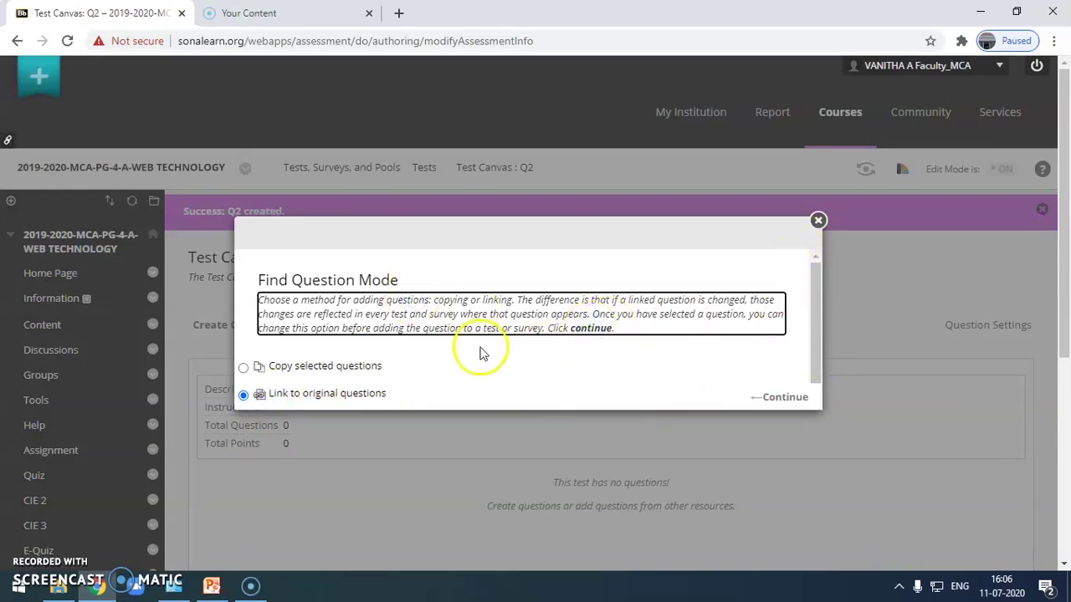
left_click(817, 219)
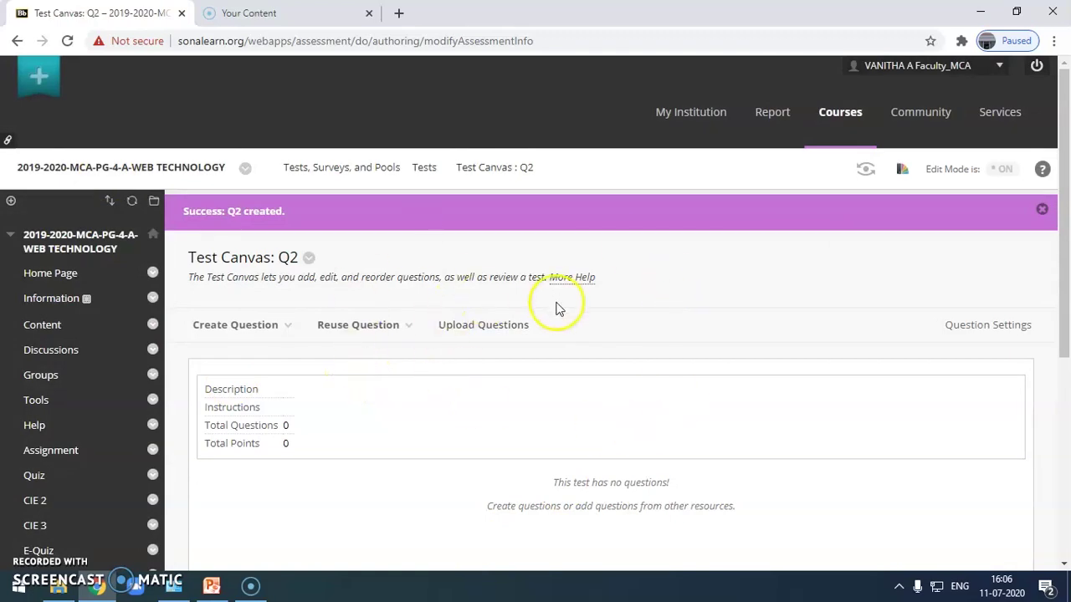
- Open the Upload Questions page for Q2, look through the Desktop for an import file and cancel the file selection
left_click(361, 325)
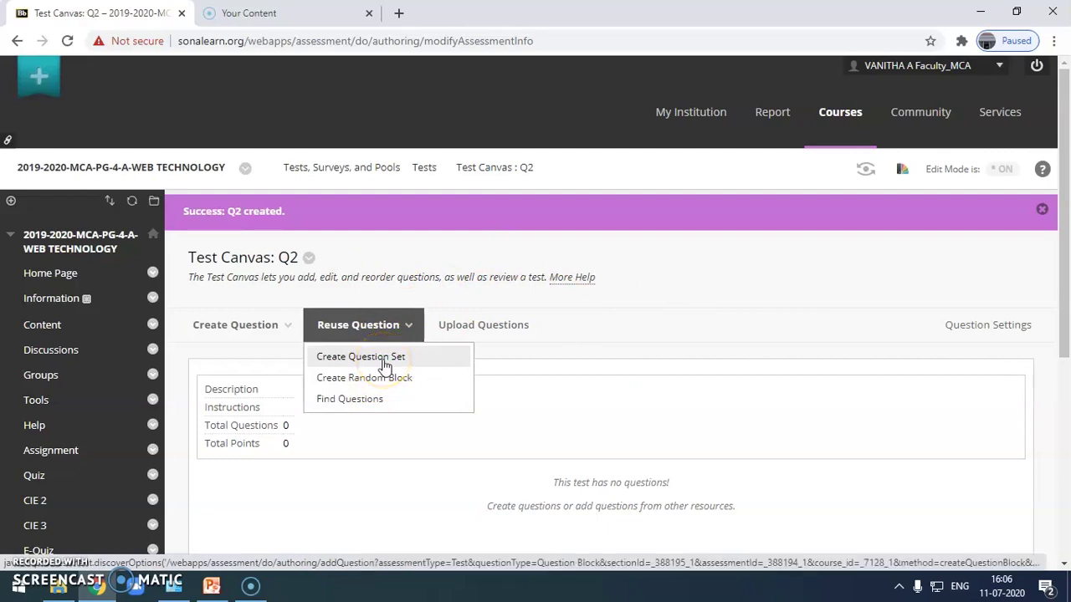
left_click(471, 332)
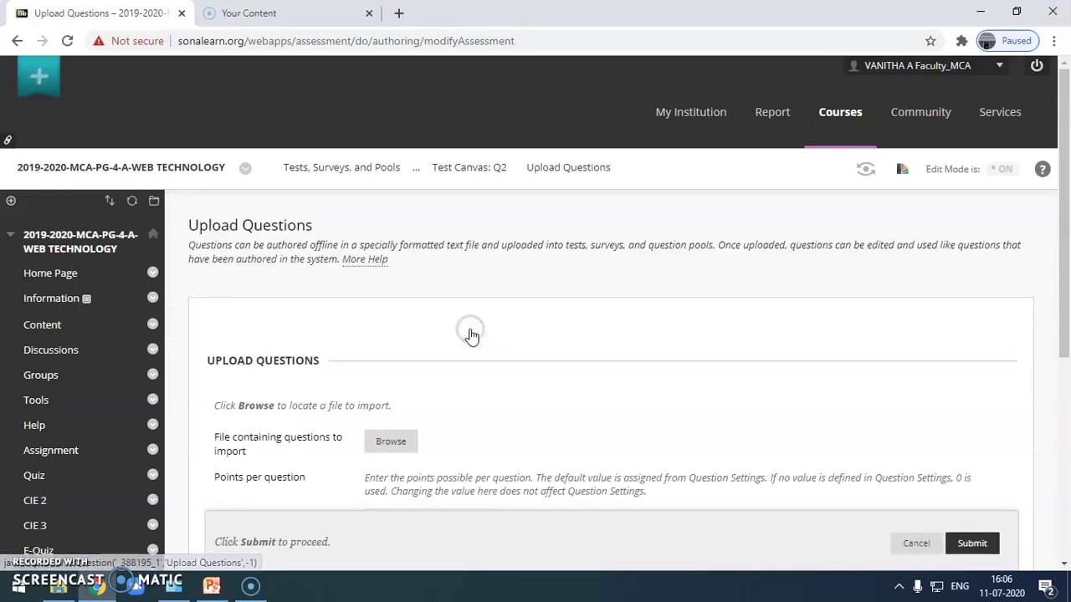
scroll(836, 468, "down", 2)
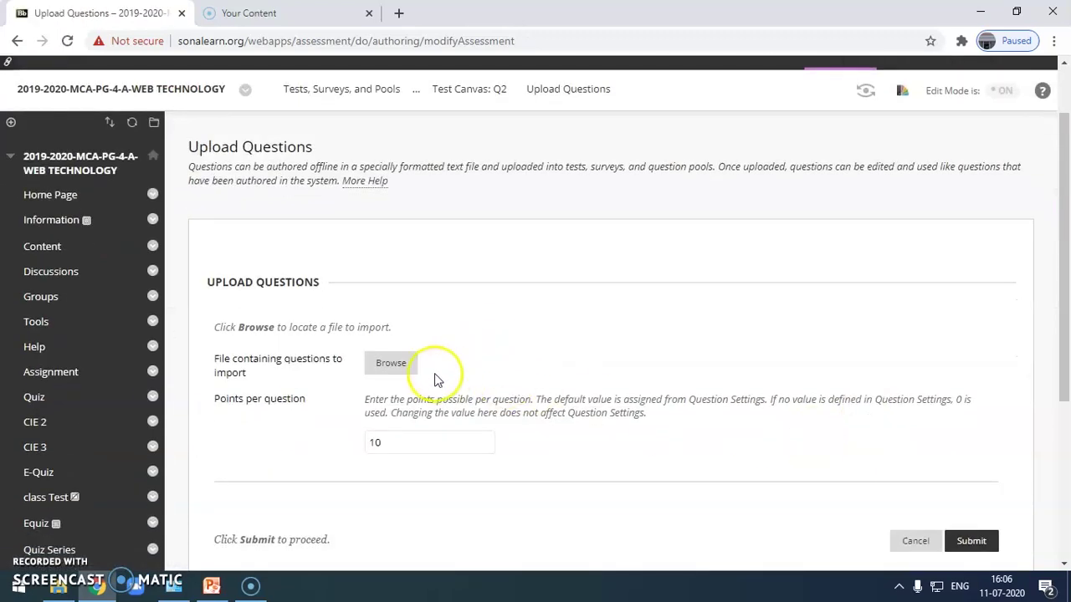
left_click(391, 363)
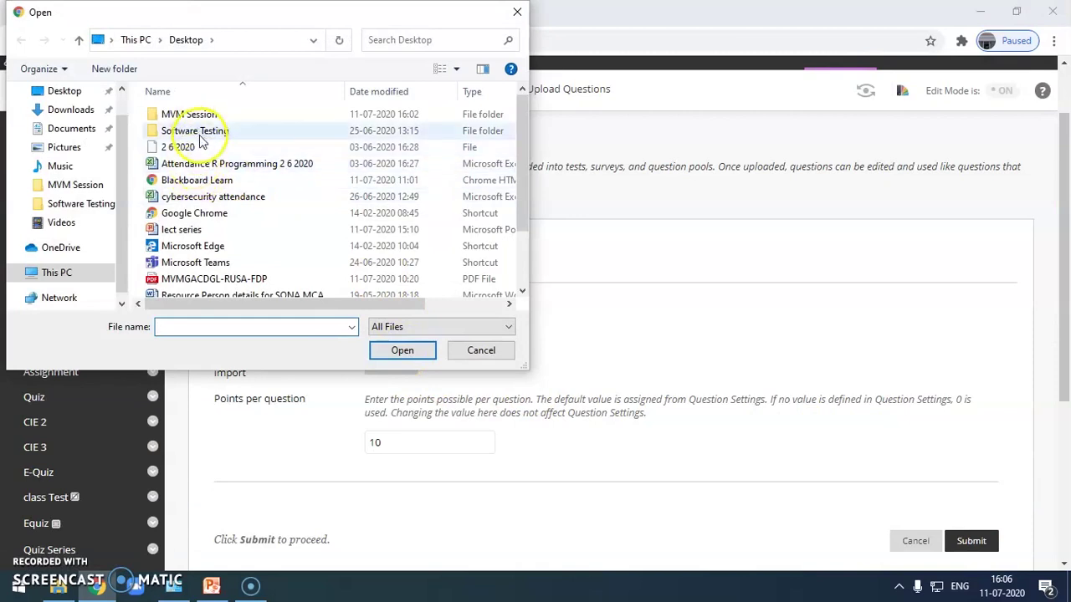
scroll(334, 205, "down", 2)
scroll(337, 216, "up", 2)
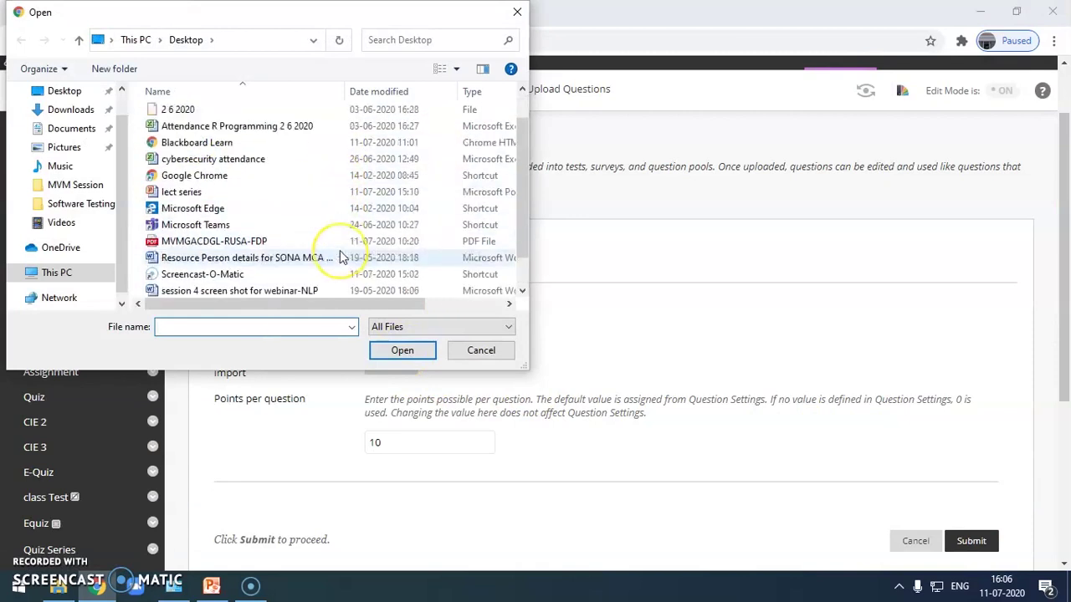
left_click(502, 353)
- Switch to Microsoft Word 2010, dismiss the activation wizard and maximize the blank document
left_click(34, 590)
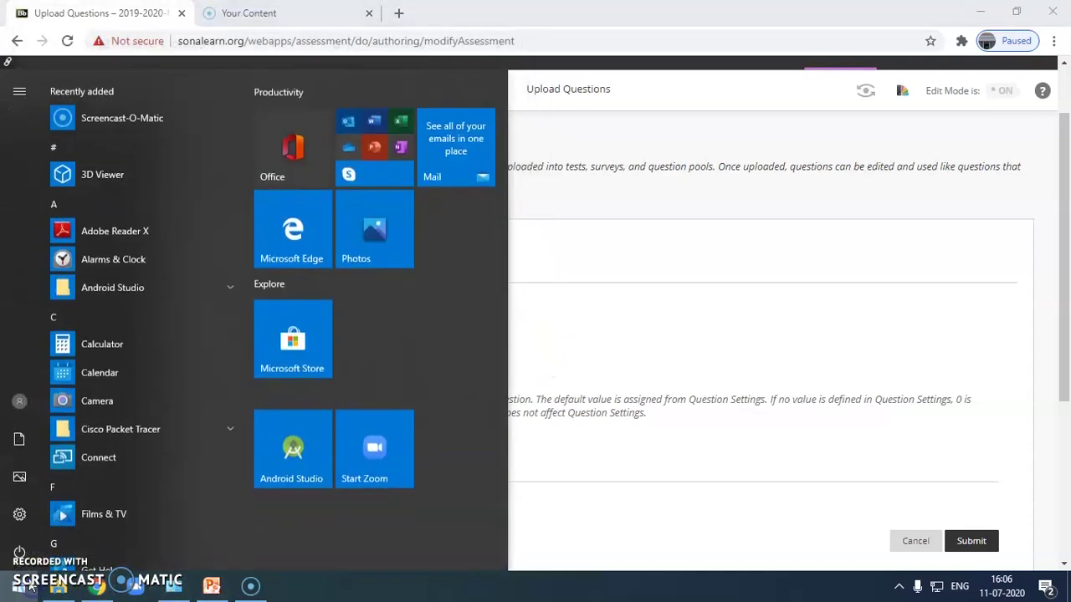
type("wo")
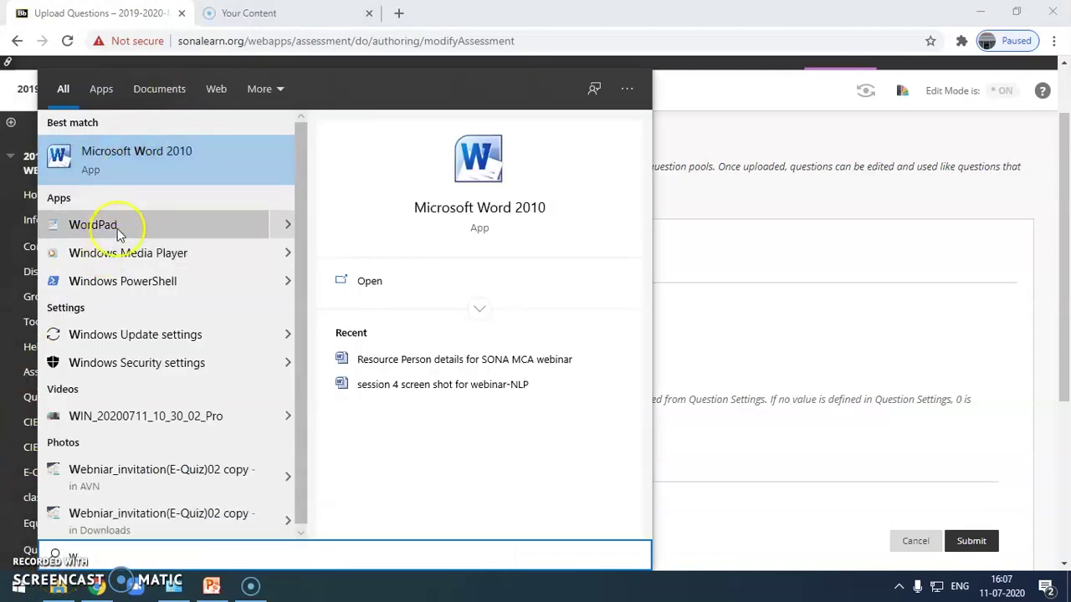
left_click(117, 151)
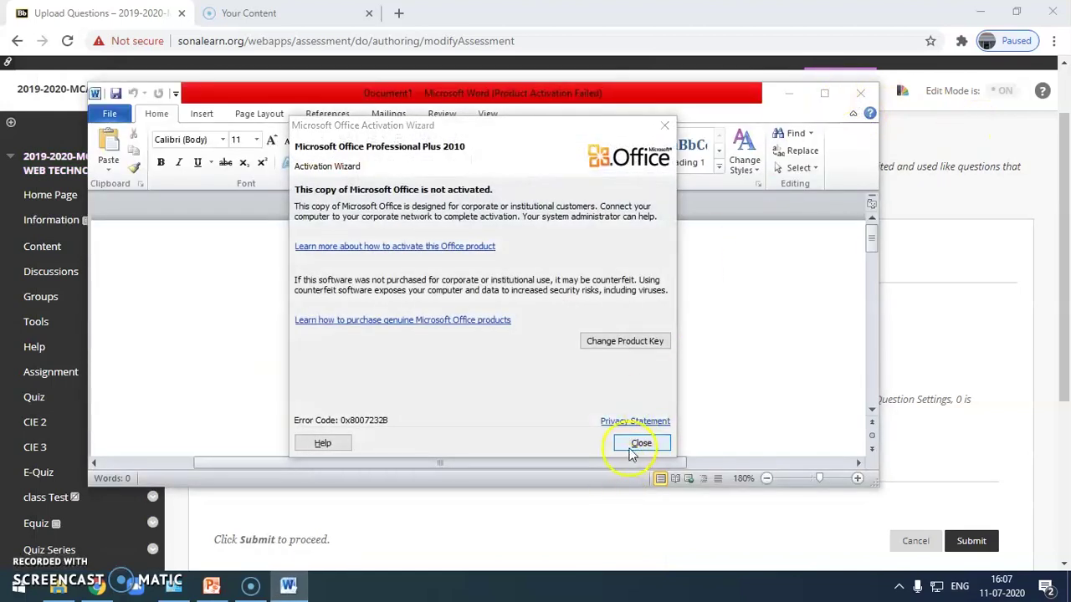
left_click(639, 444)
left_click(824, 93)
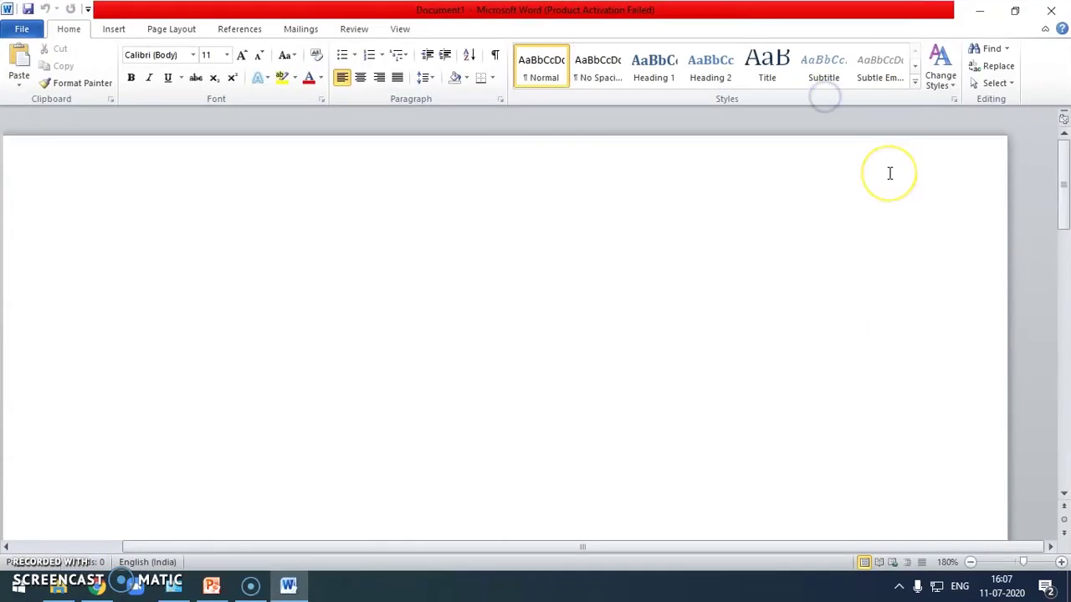
- Centre the first line of the blank document and enter a heading starting with "Te"
left_click(360, 77)
type("Tec")
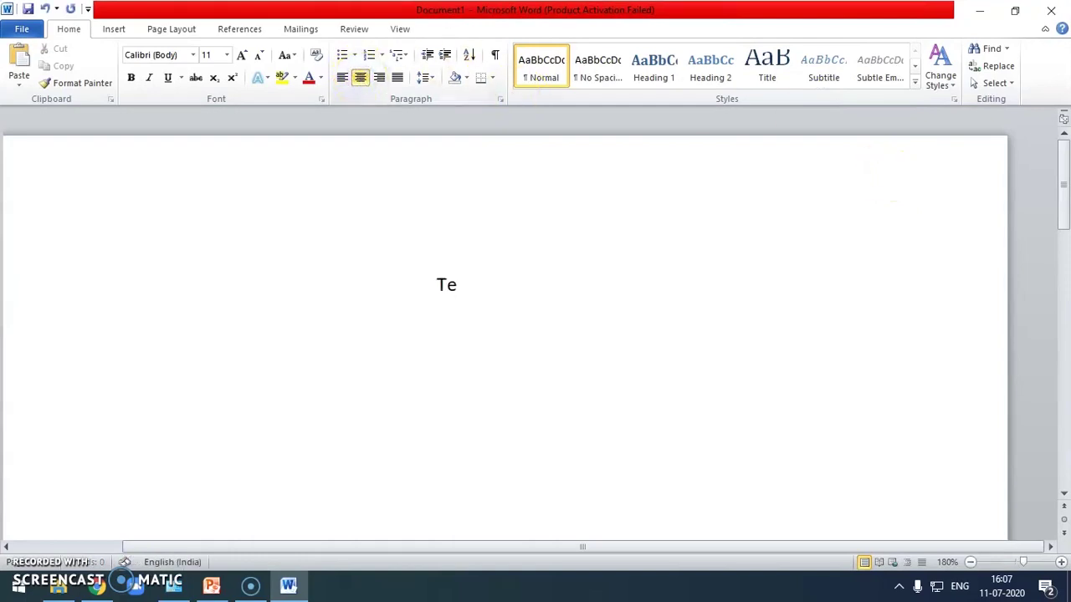
- Replace the partly written centered text with the title "Class Test1"
key("BackSpace")
key("BackSpace")
key("BackSpace")
type("Class Test1")
key("Return")
- Start a left-aligned numbered list below the title with question 1, "What is Software testing?"
key("ctrl+l")
type("1.")
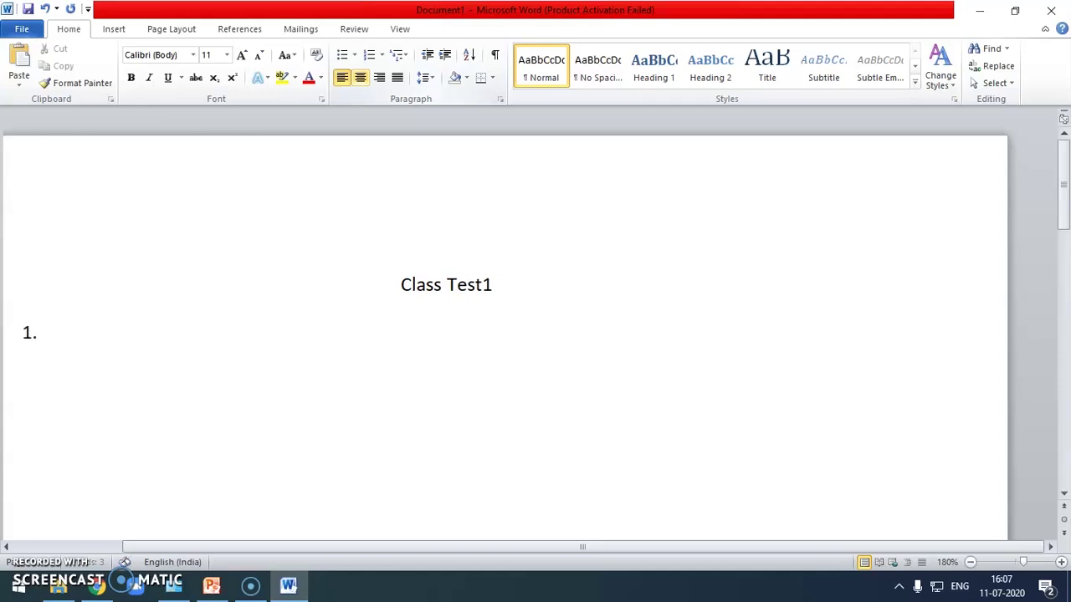
type(" What is Software testio")
key("BackSpace")
type("ng")
key("Return")
key("Up")
key("End")
type("?")
- Insert the centered heading "Part A(5 x 2 = 10 Marks)" between the title and question 1
key("Up")
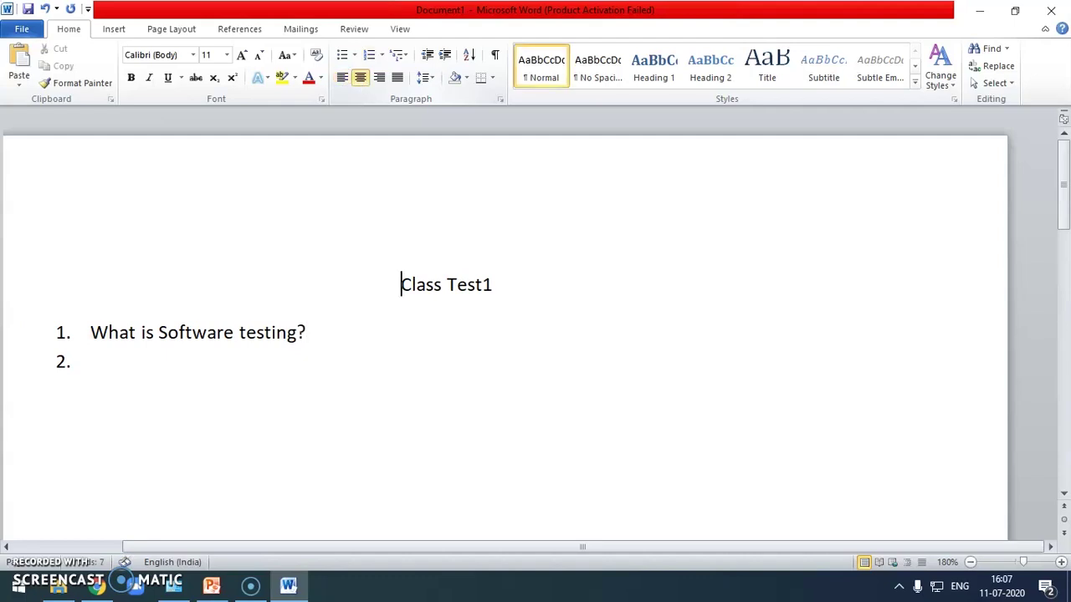
key("End")
key("Return")
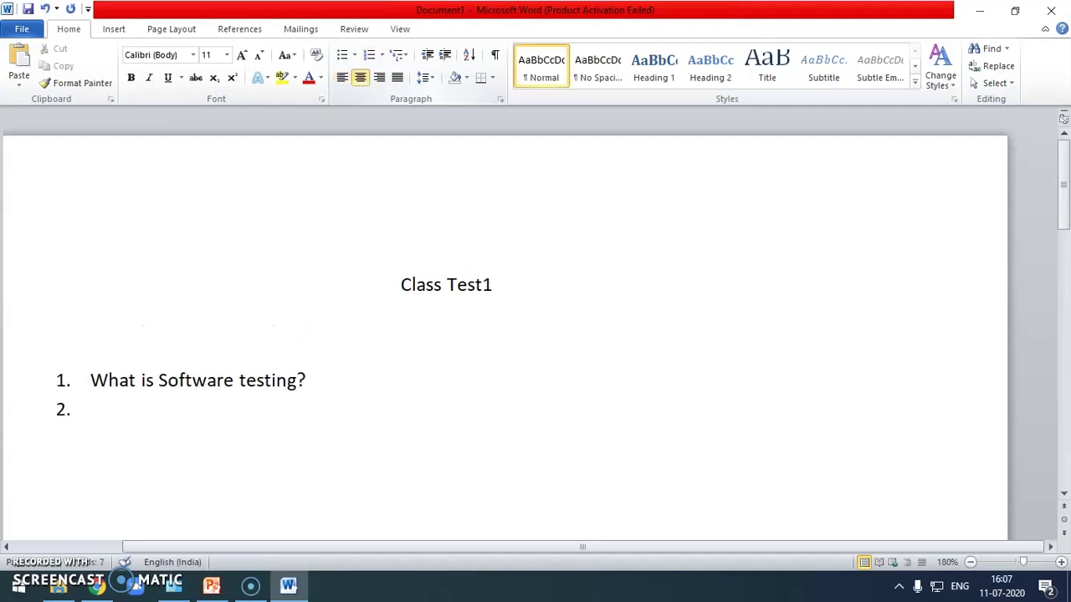
type("Part A(5 x 2 = 10 Marks)")
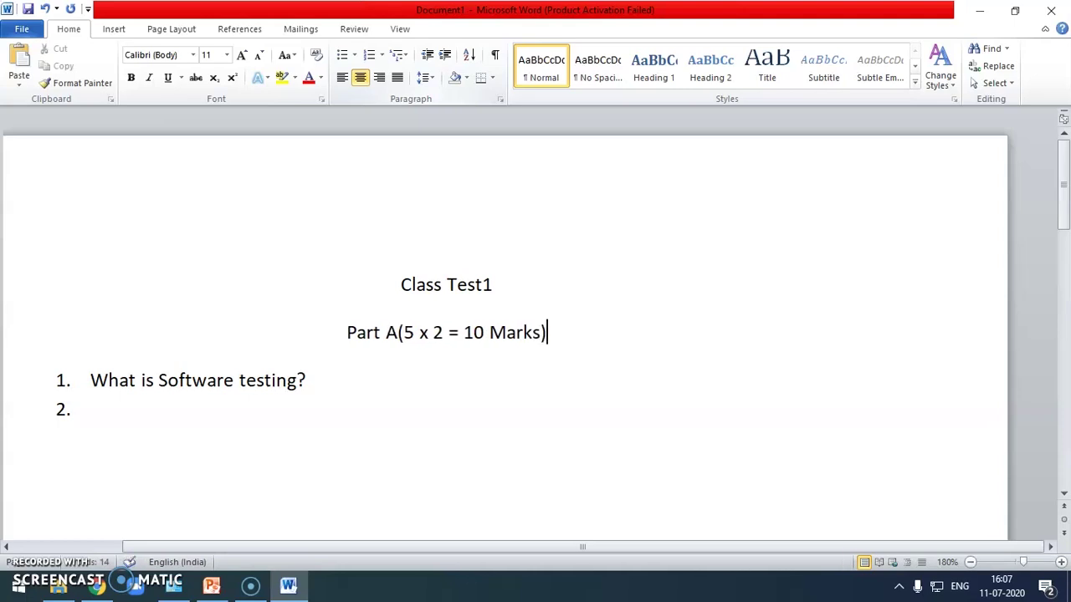
- Write question 2, "Contrast the difference between Black Box & White Box testing?"
left_click(111, 412)
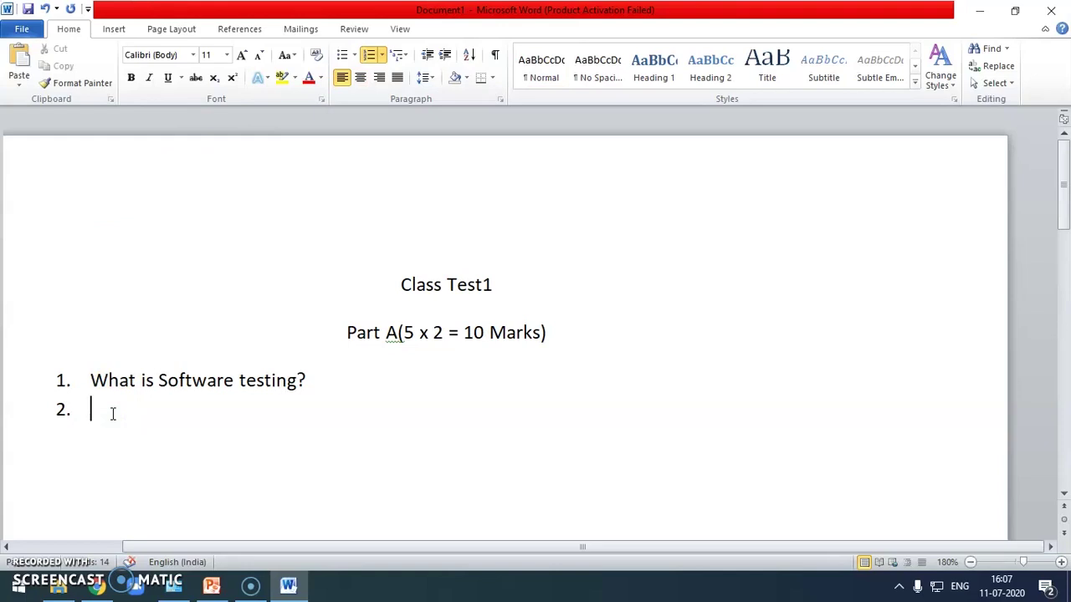
type("Contrast the difference")
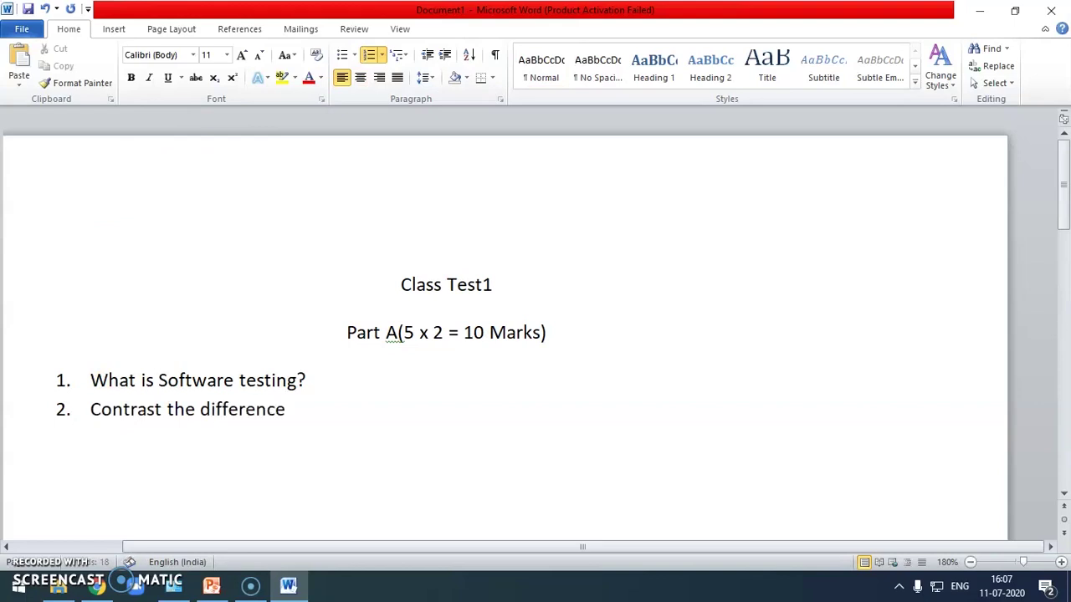
type(" between Black Box &")
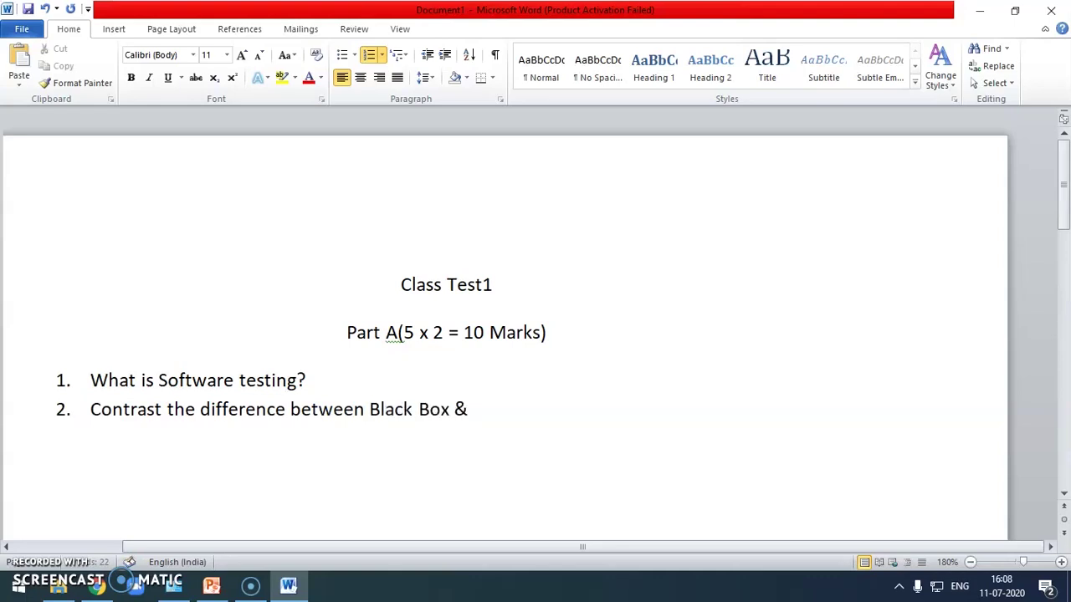
type(" White B")
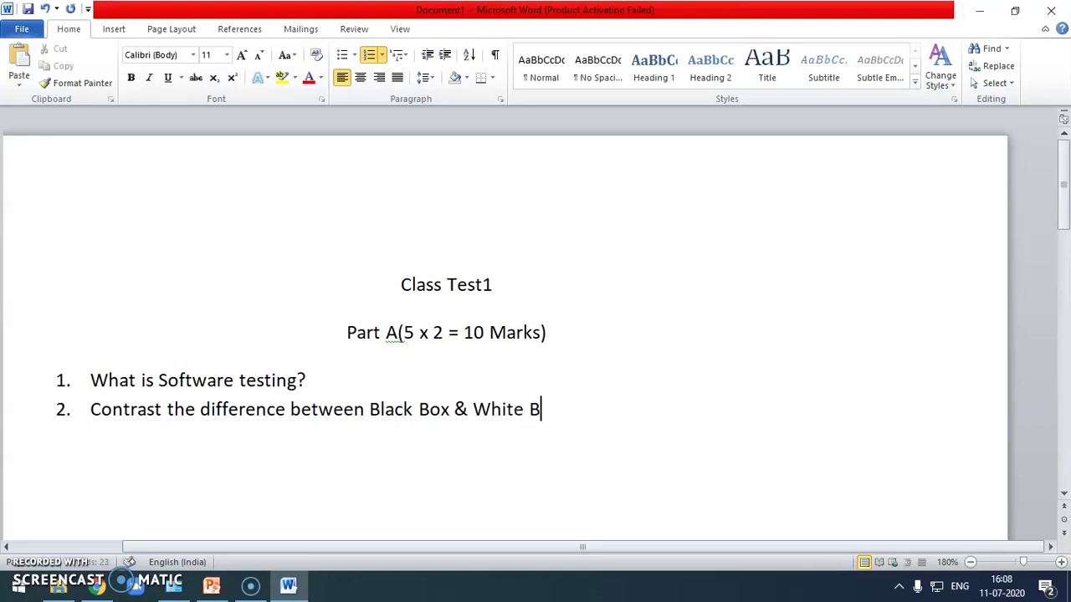
type("ox testing?")
key("Return")
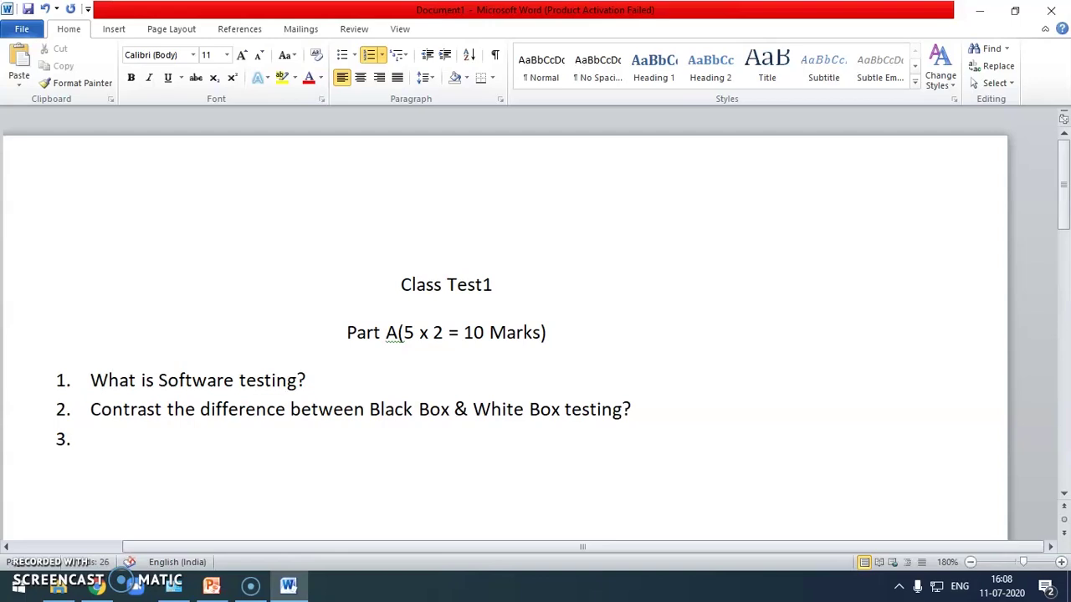
- Write question 3 as "How is the quality of the product is ensured?" and add the next list item
type("Wha")
key("BackSpace")
key("BackSpace")
key("BackSpace")
type("How th")
key("BackSpace")
key("BackSpace")
type("is the quality")
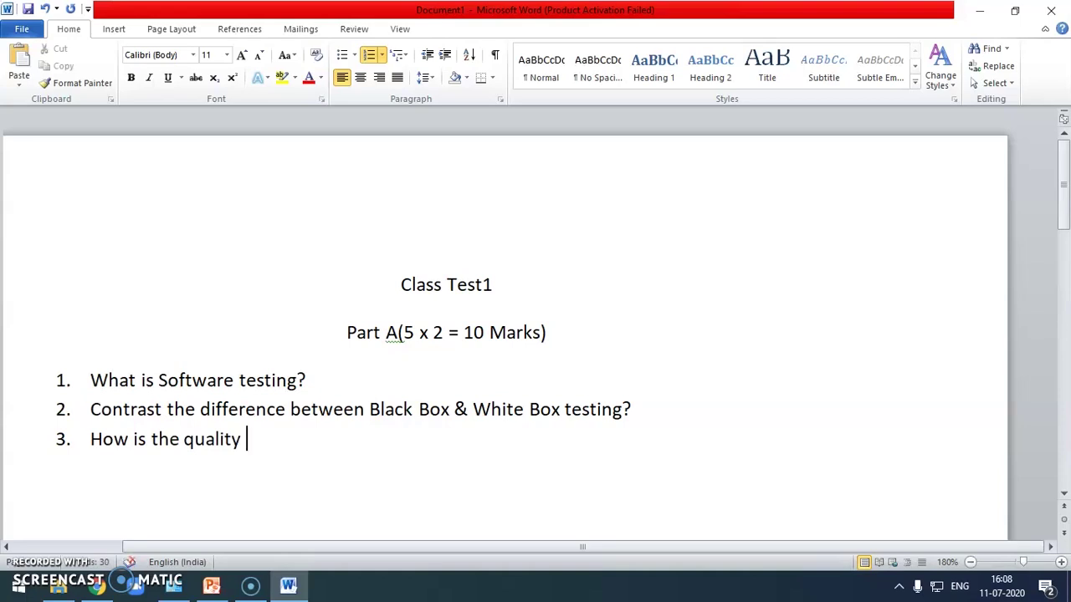
type(" of the product is ensured?")
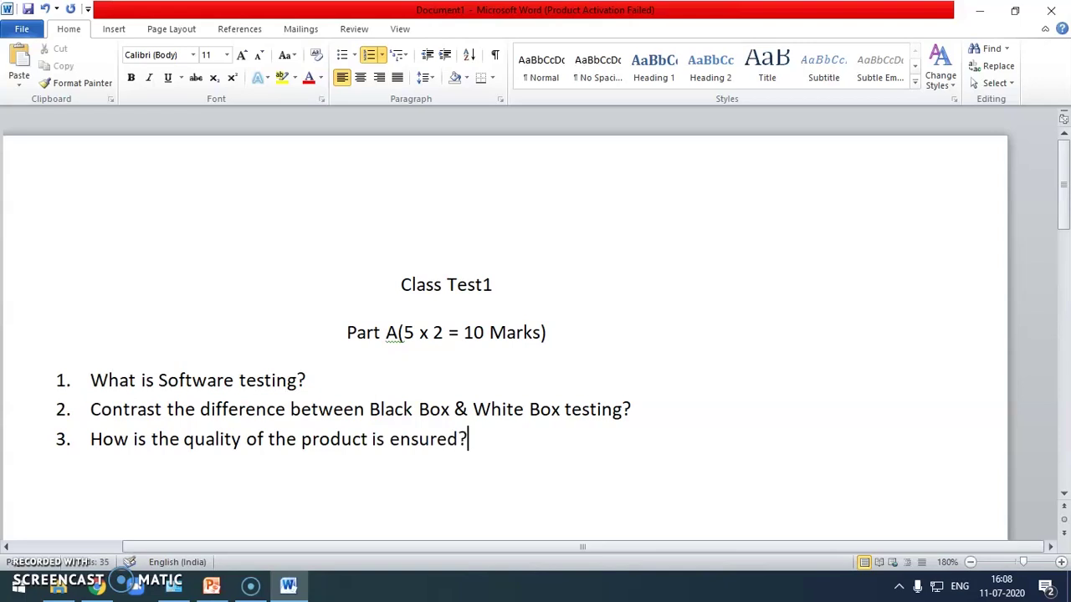
key("Return")
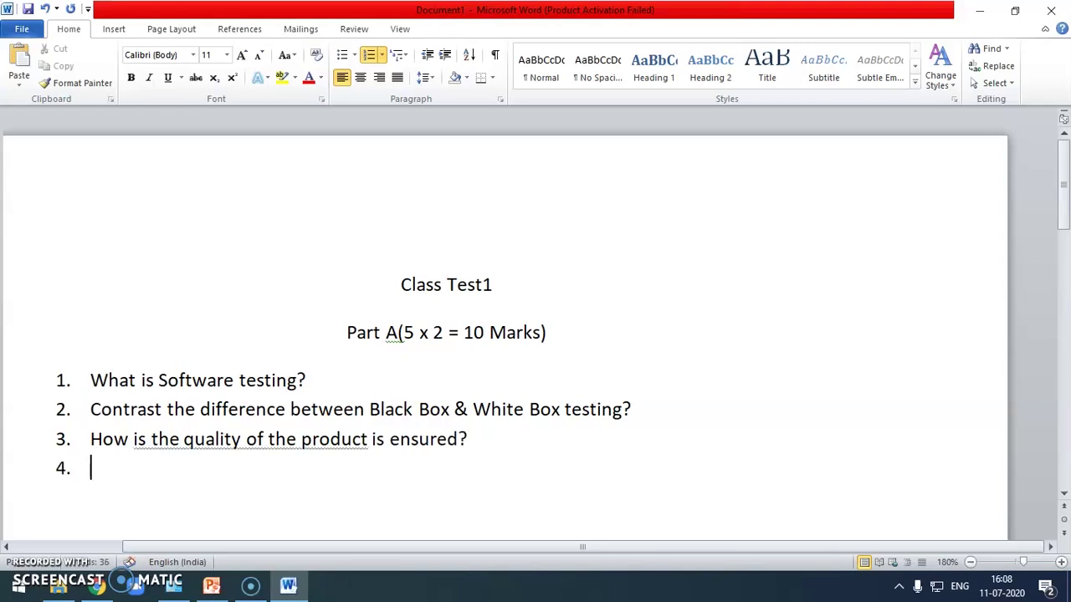
- Correct the grammar of question 3 so it reads "How the quality of the product is ensured?"
right_click(180, 439)
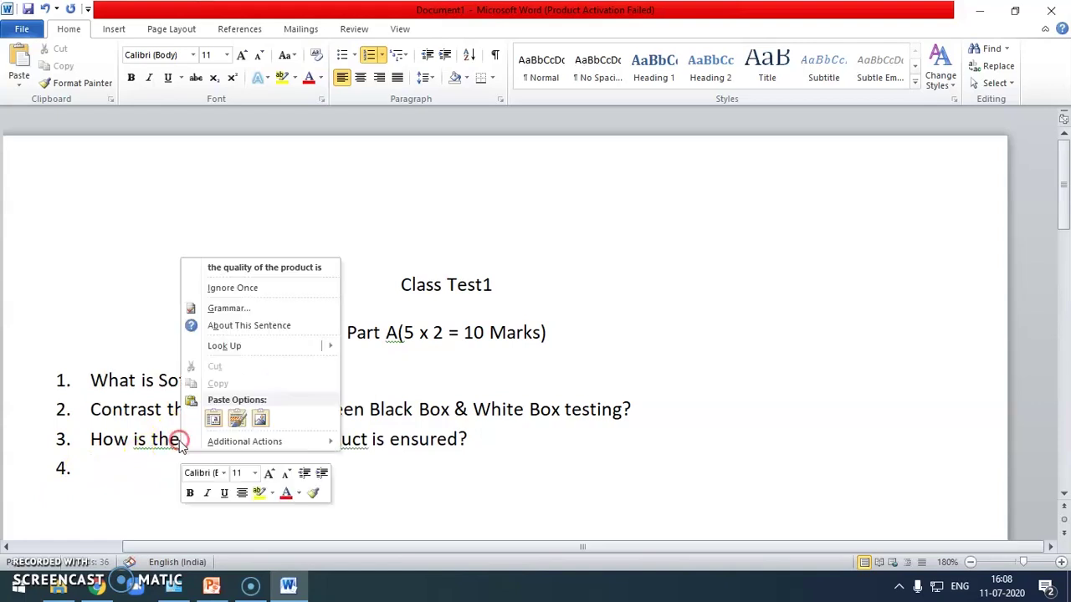
left_click(305, 270)
left_click(125, 467)
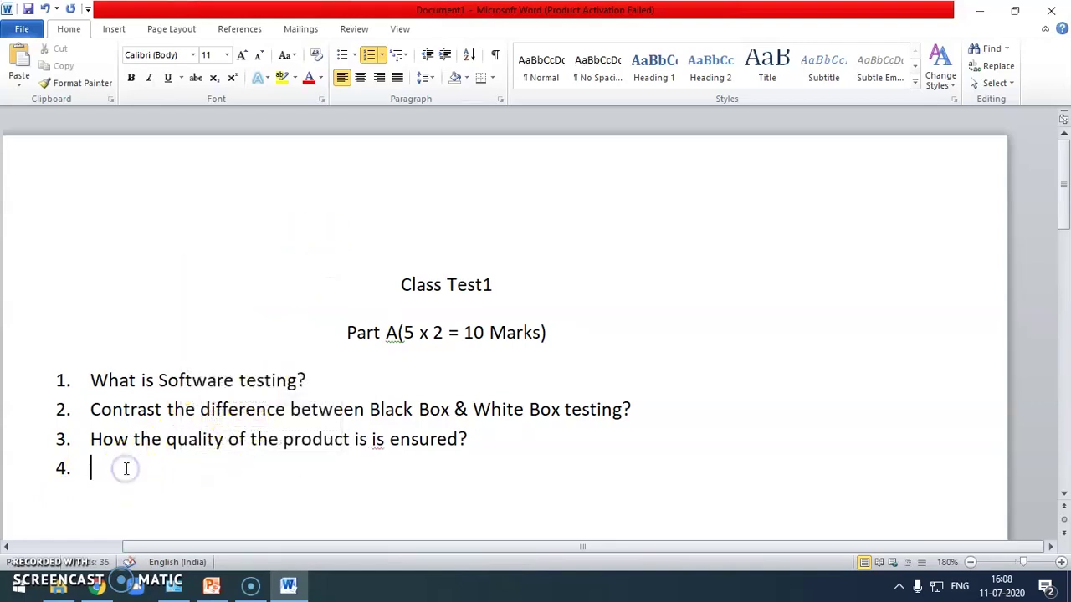
double_click(377, 439)
key("Delete")
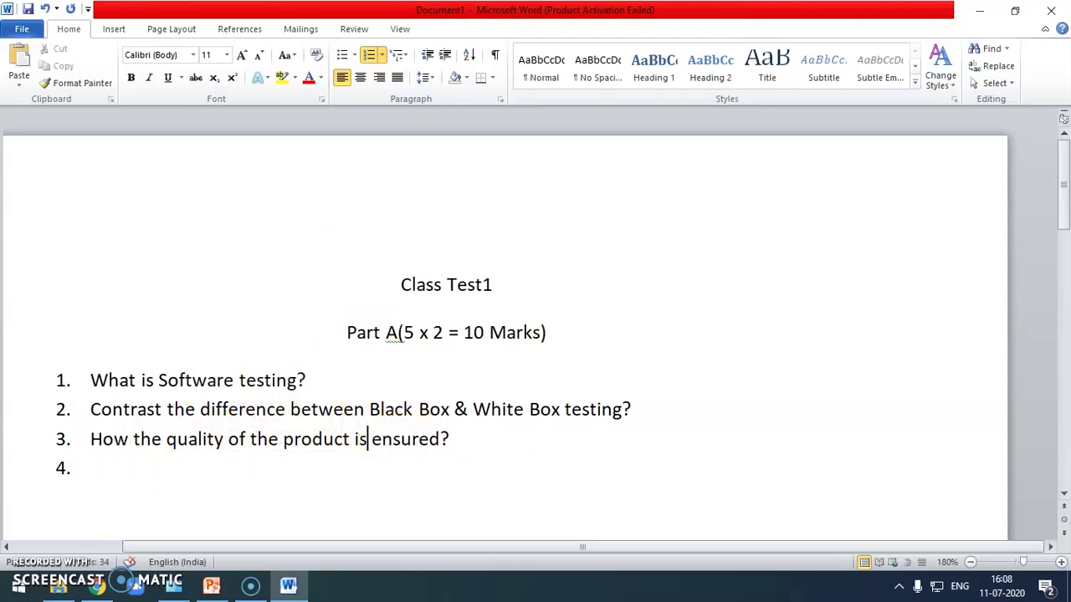
- Begin question 4 with the wording: Justify the statement "The Software
left_click(97, 465)
type("Ju")
type("stify")
type(" the stat")
type("ement")
type(" \"The S")
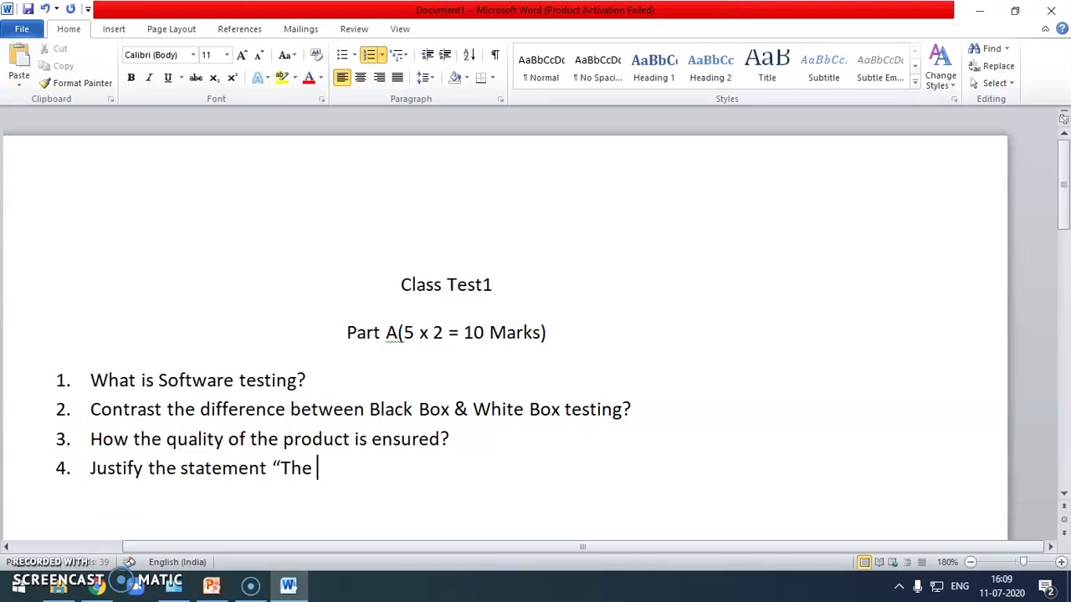
key("BackSpace")
type("of")
key("BackSpace")
key("BackSpace")
type("Software")
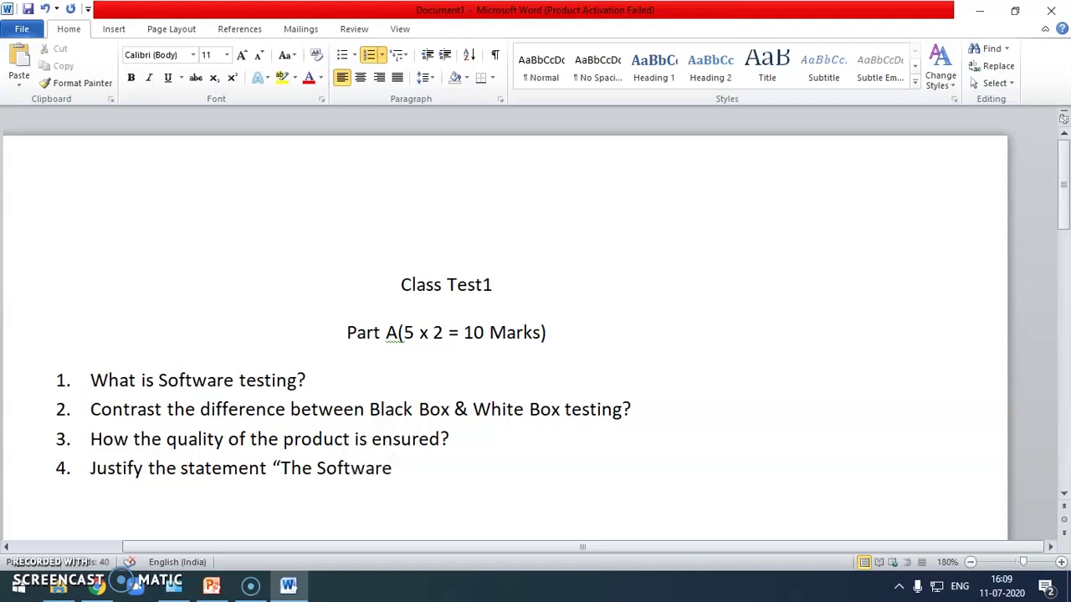
type(" is not defect")
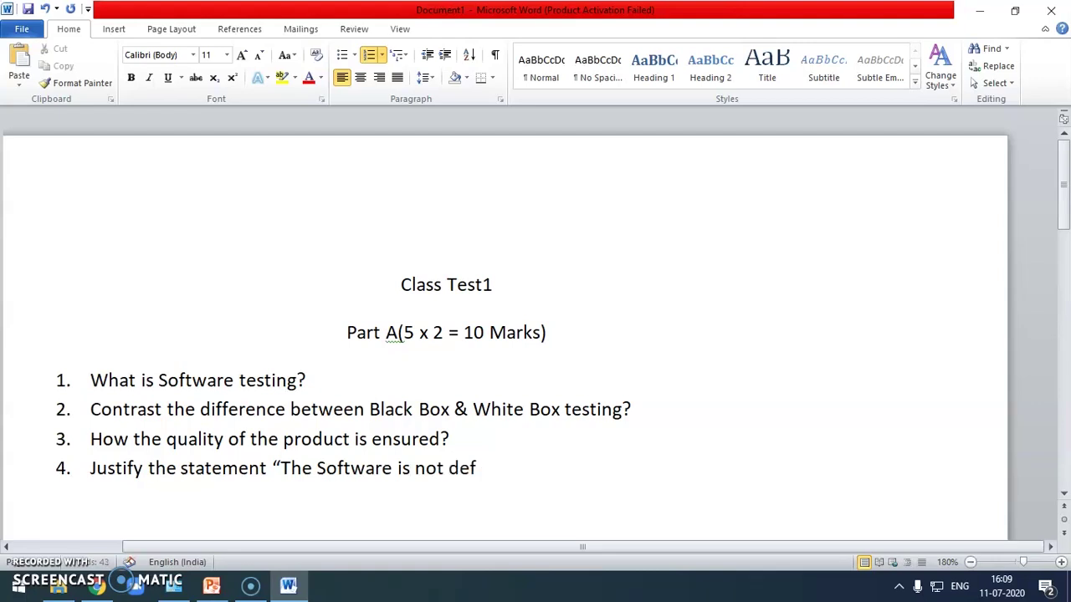
key("BackSpace")
key("BackSpace")
key("BackSpace")
key("BackSpace")
key("BackSpace")
key("BackSpace")
key("BackSpace")
key("BackSpace")
key("BackSpace")
key("BackSpace")
key("BackSpace")
key("BackSpace")
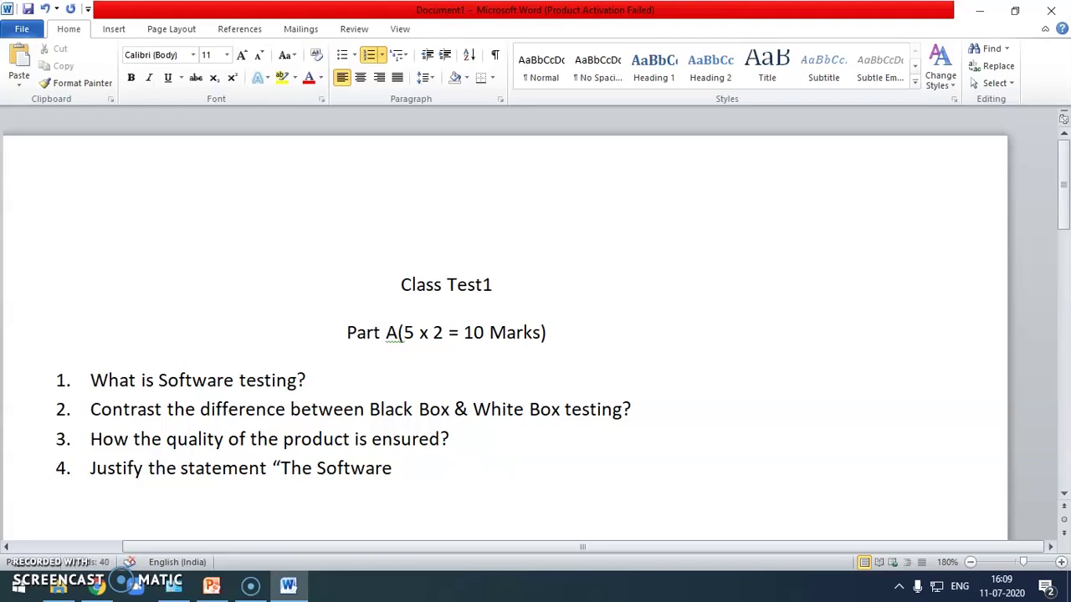
- Complete the quoted statement in question 4 with "is not 100% Bug free" and add the next list item
type("is not100% ")
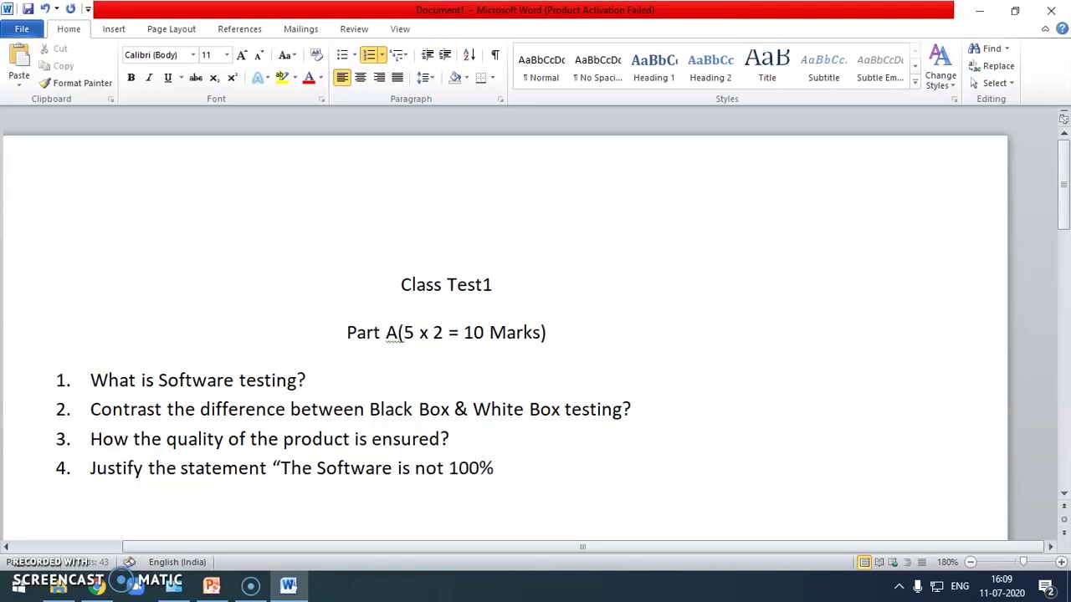
type("Bug free\".")
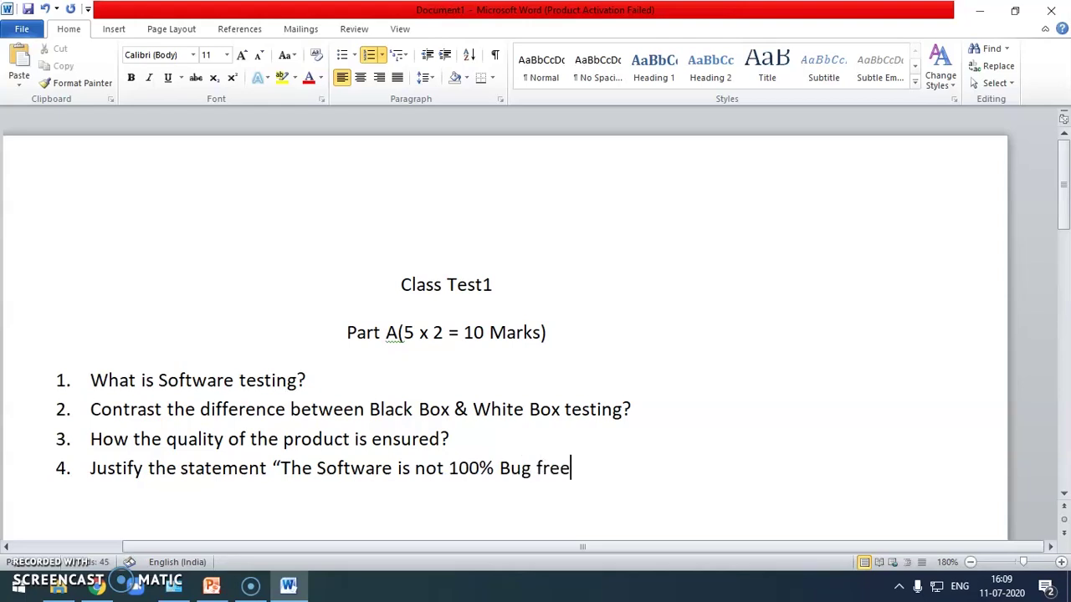
key("Return")
- Write question 5, "Analyse the role of Quality Analyst.", using the suggested spelling "Analyse"
type("Analyze the")
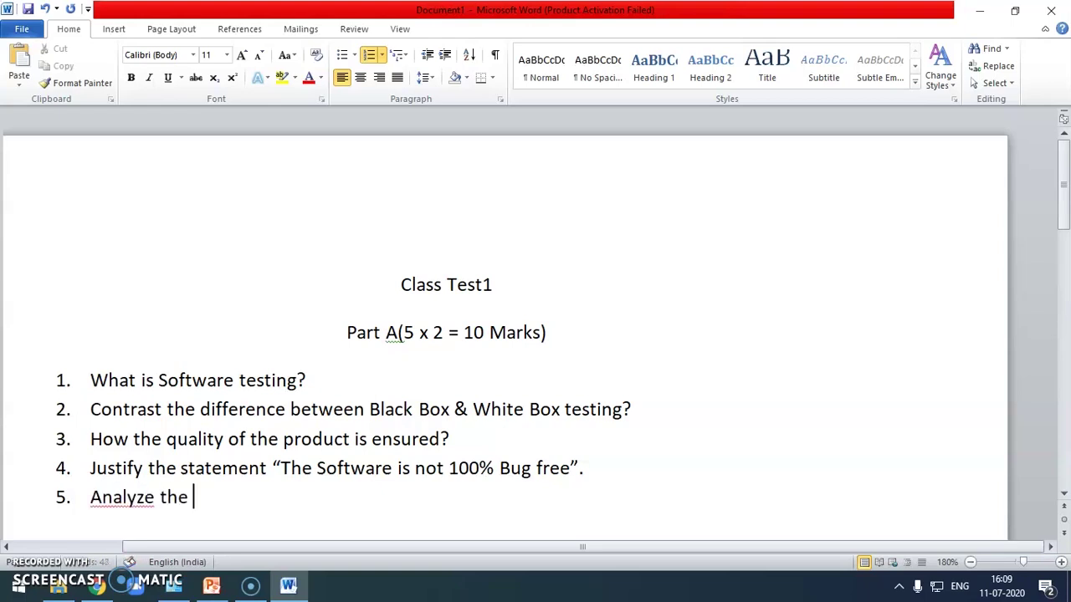
right_click(143, 498)
left_click(199, 222)
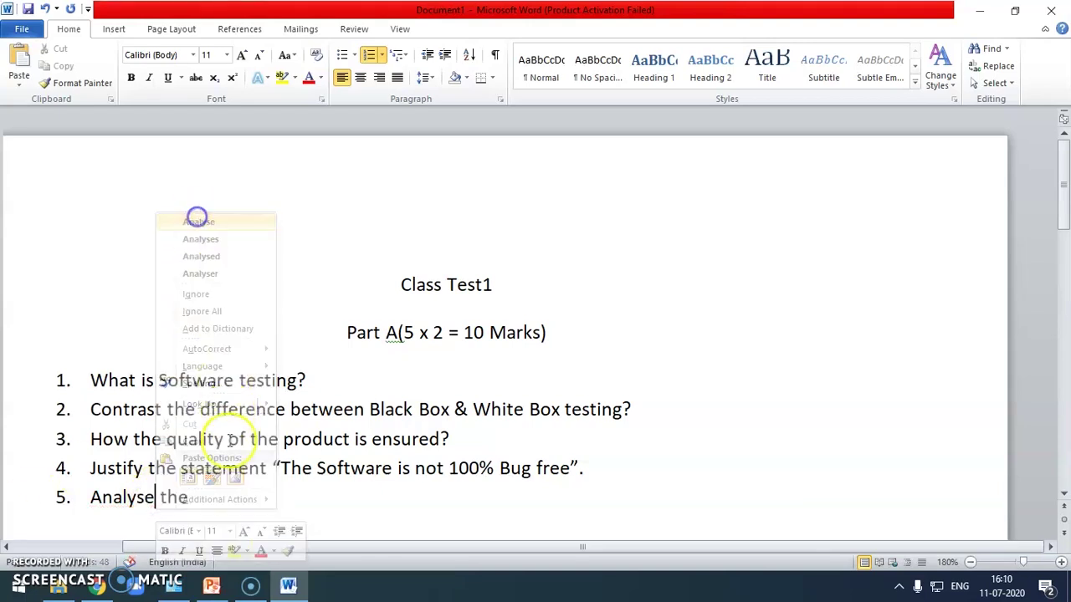
type("role of ")
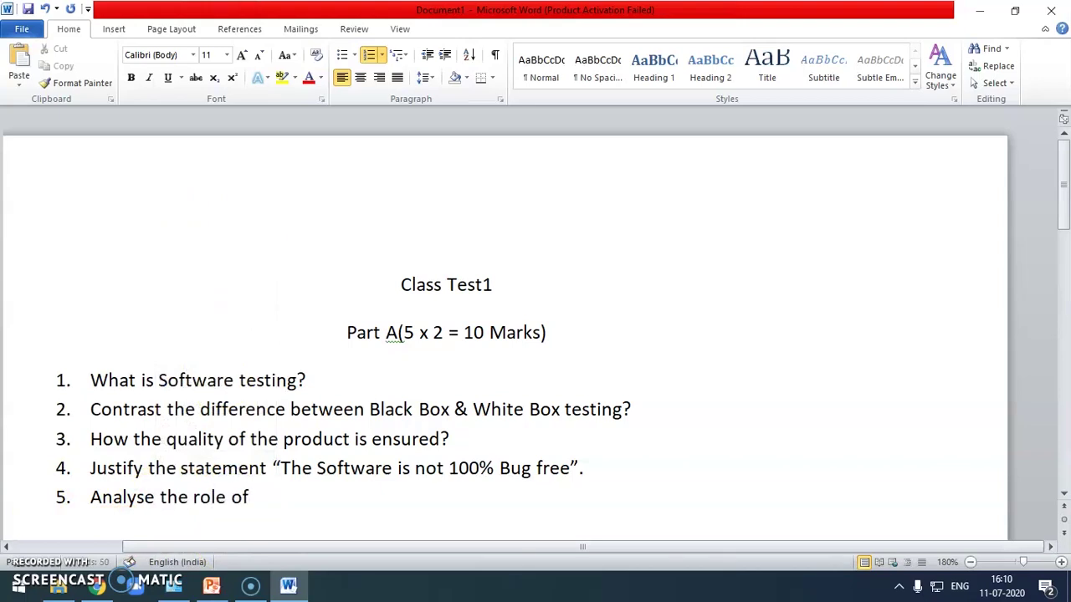
type("Quality Analyst.")
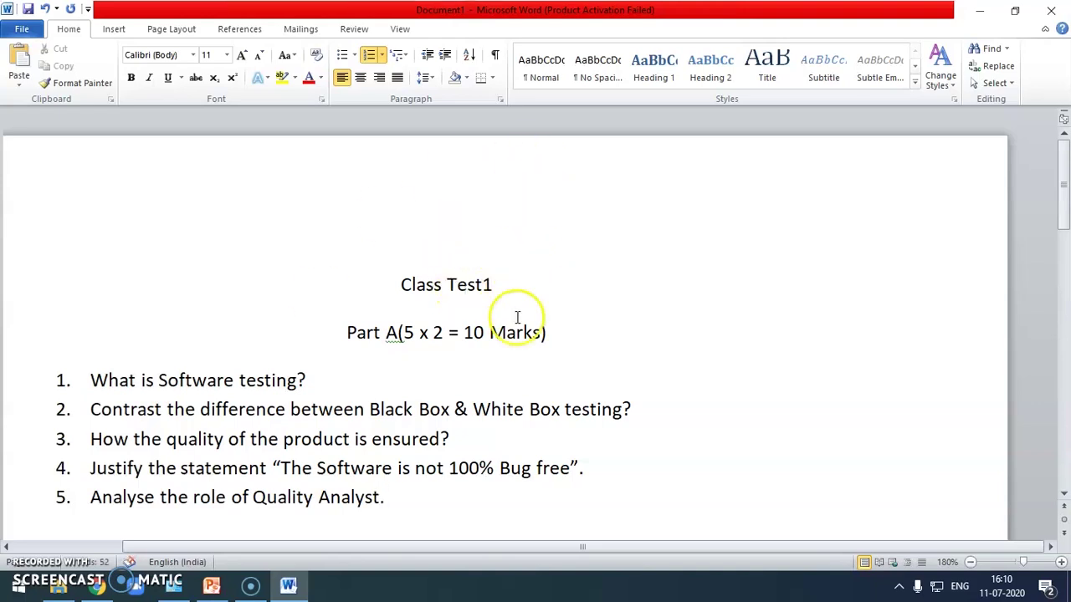
- Save the document to the Desktop as Class Test1 in Word Document format and close it
left_click(22, 30)
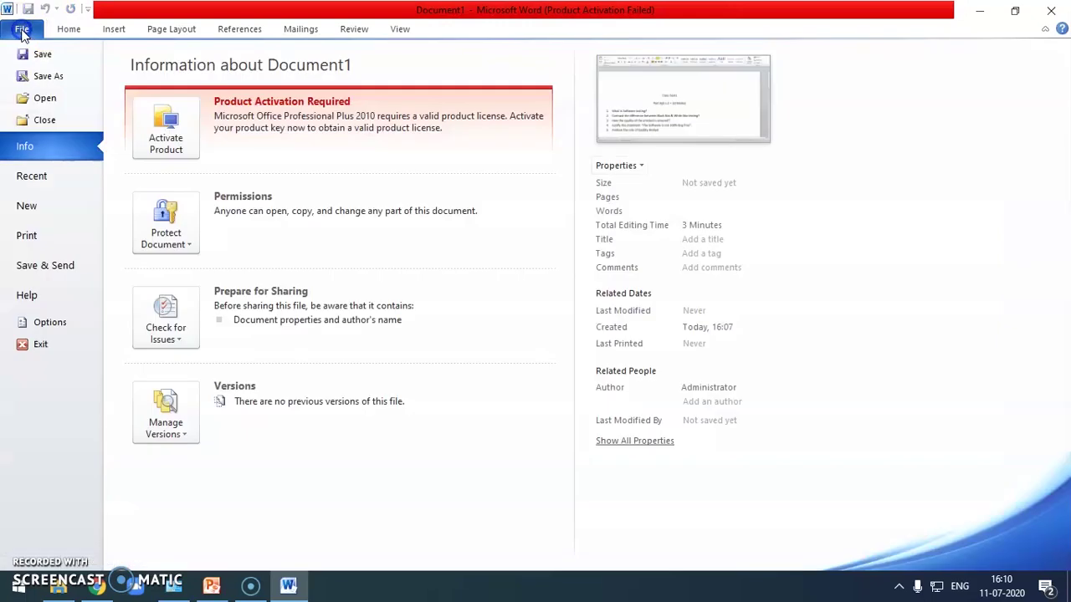
left_click(39, 54)
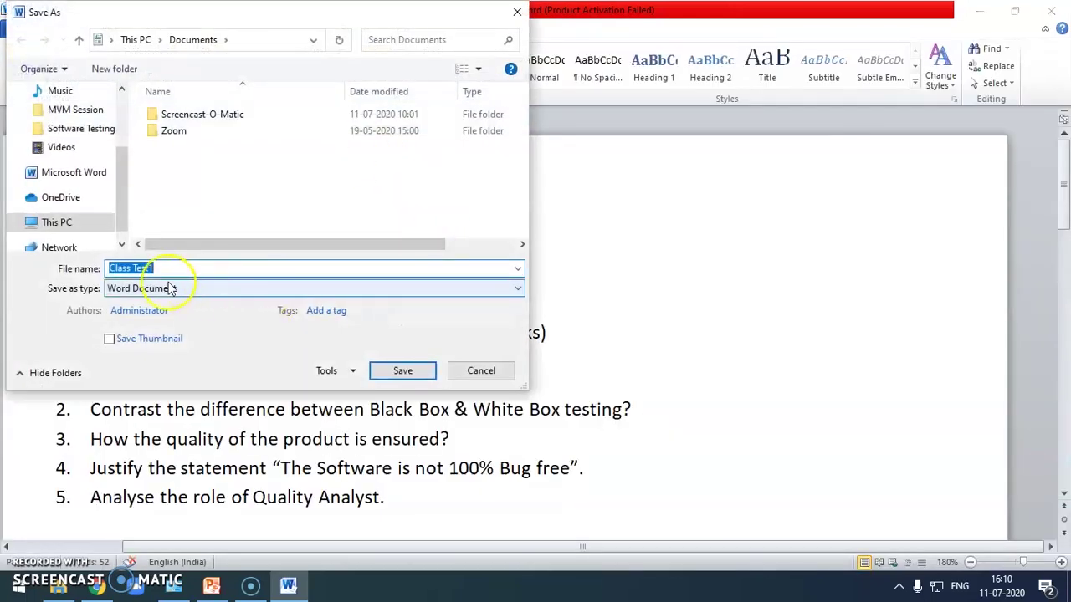
scroll(131, 134, "up", 3)
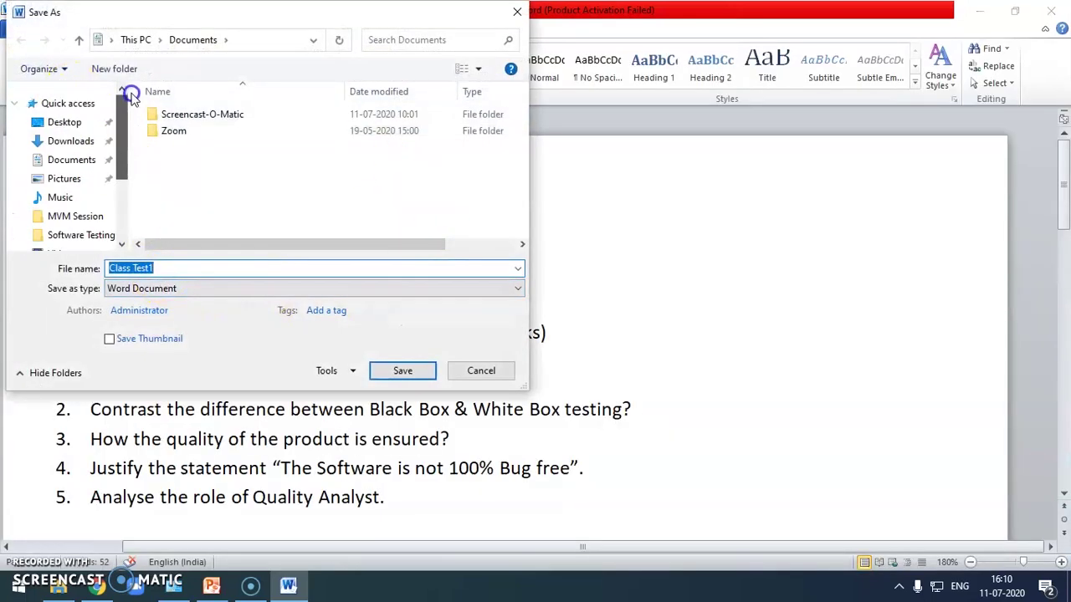
left_click(65, 122)
left_click(403, 371)
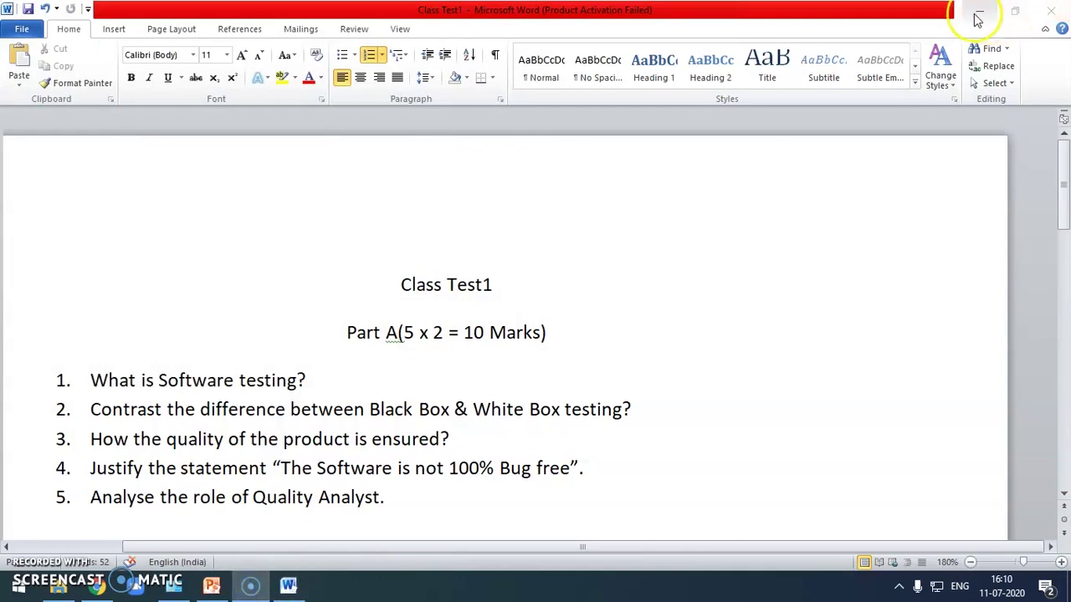
left_click(1052, 10)
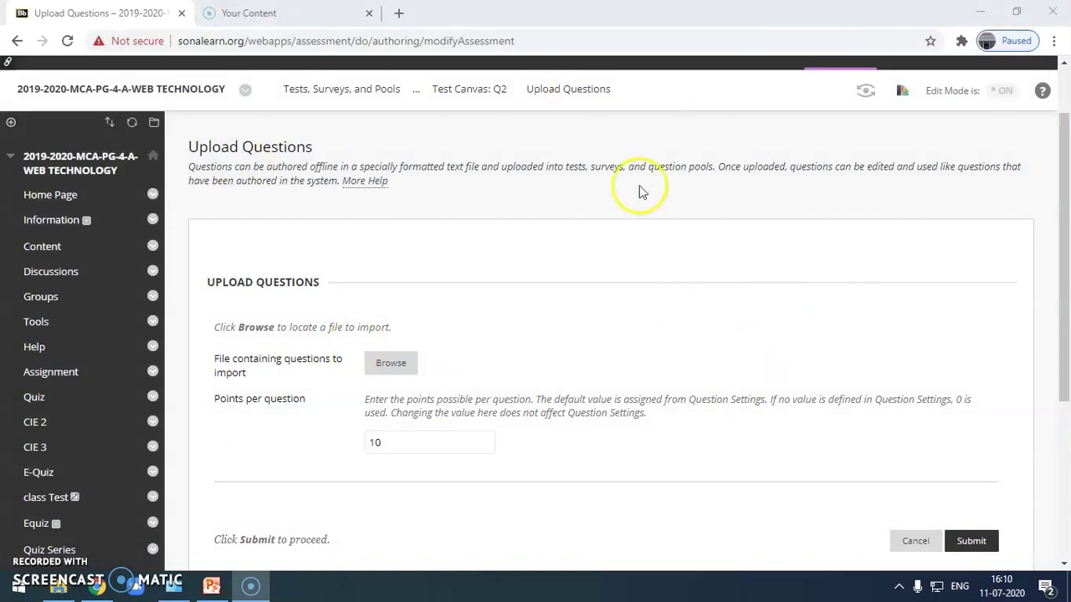
scroll(577, 359, "up", 1)
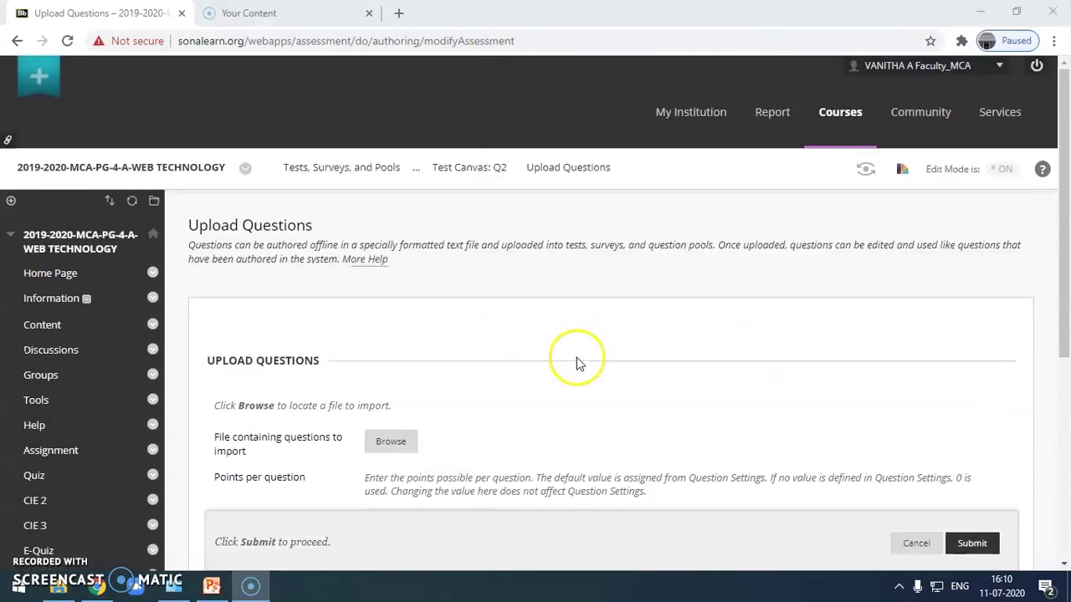
scroll(578, 359, "down", 2)
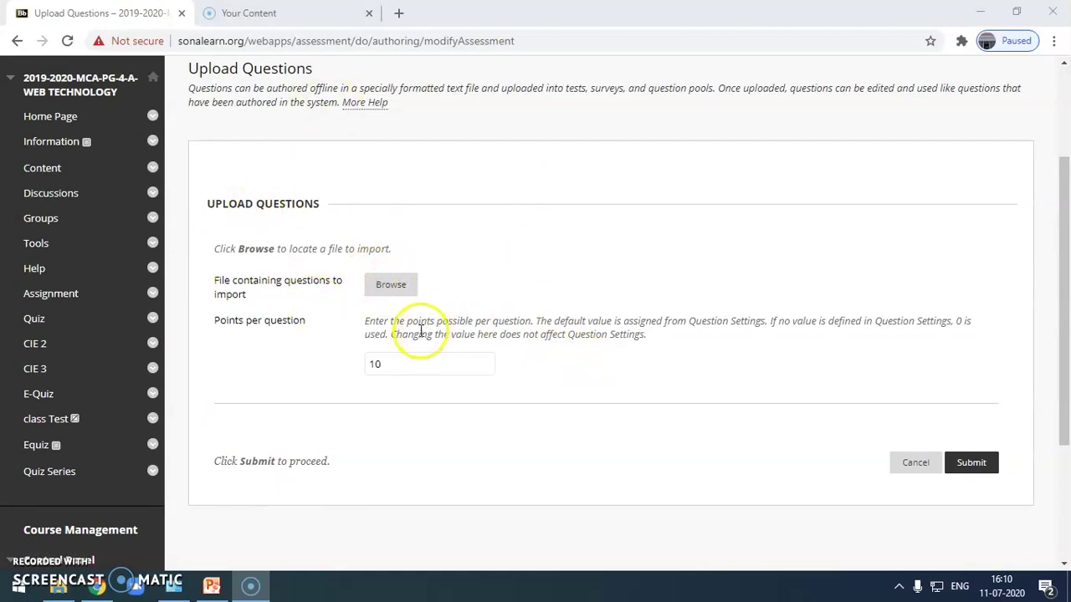
left_click(387, 285)
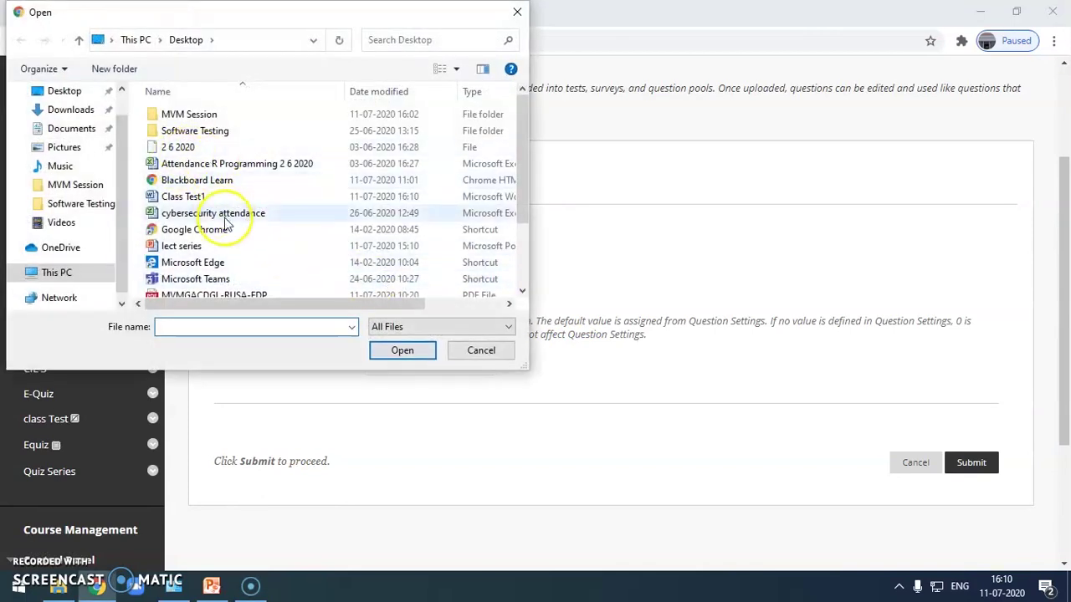
scroll(225, 224, "down", 2)
left_click(207, 255)
scroll(208, 259, "up", 2)
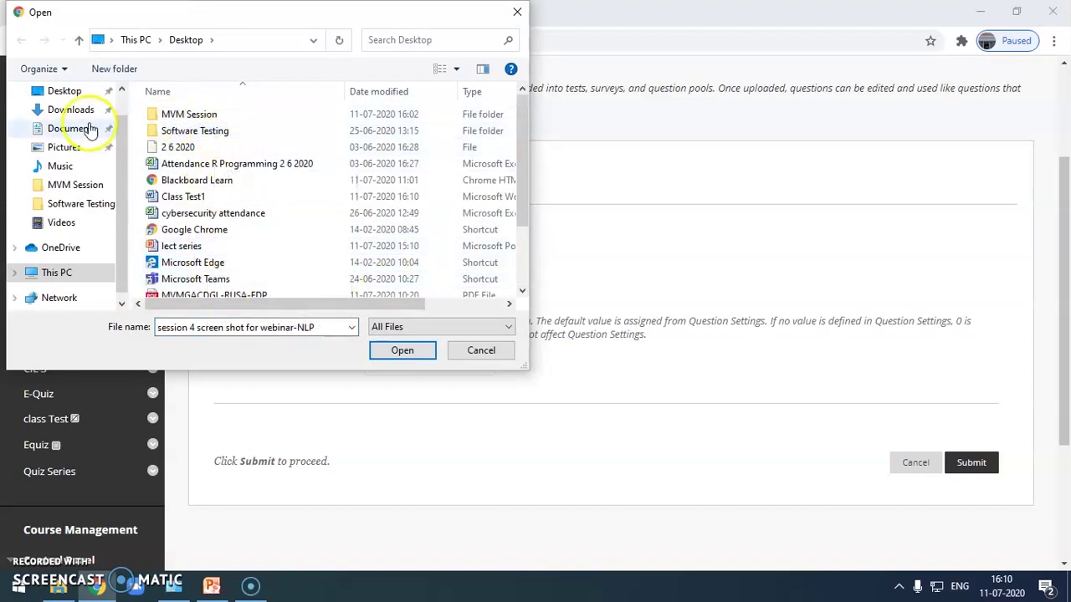
left_click(73, 92)
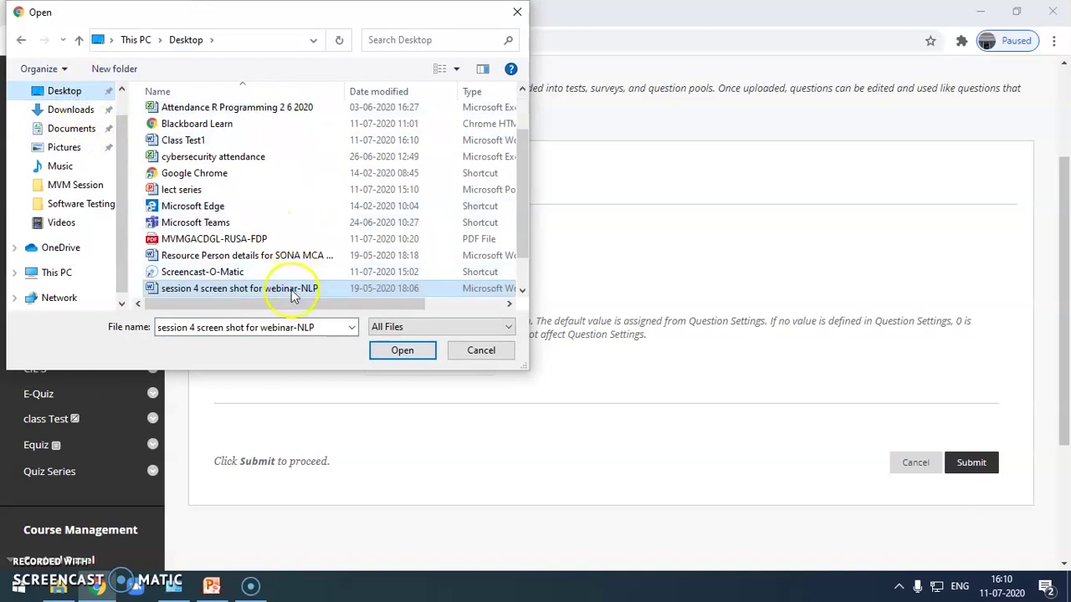
scroll(261, 276, "up", 2)
scroll(261, 276, "down", 2)
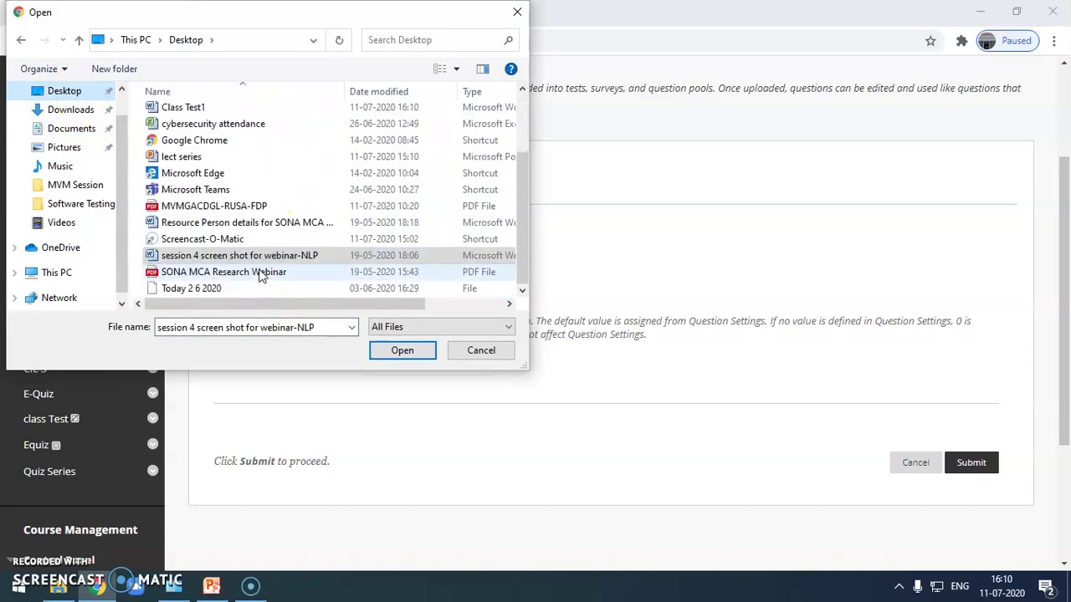
left_click(481, 352)
left_click(983, 12)
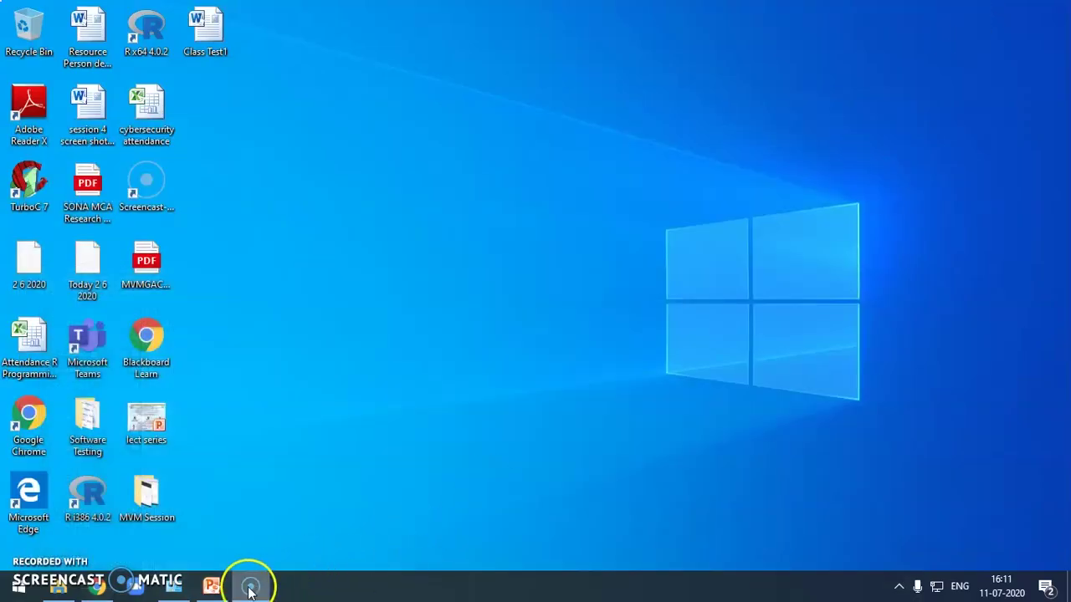
left_click(97, 588)
- Try to upload the Class Test1 Word document from the Desktop as the question file with 10 points per question
left_click(390, 284)
left_click(242, 213)
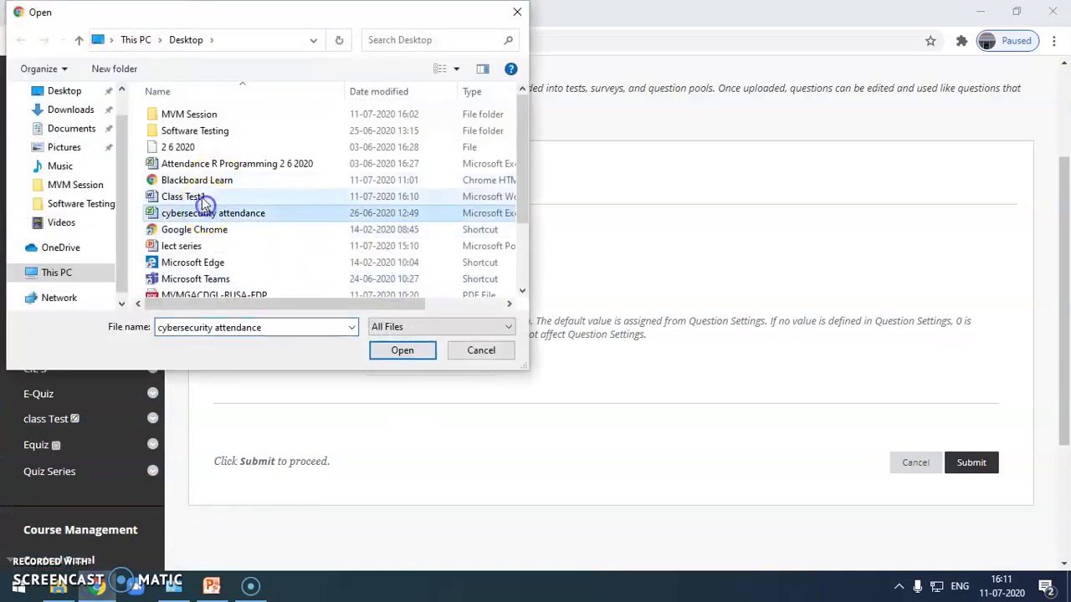
left_click(201, 196)
left_click(428, 351)
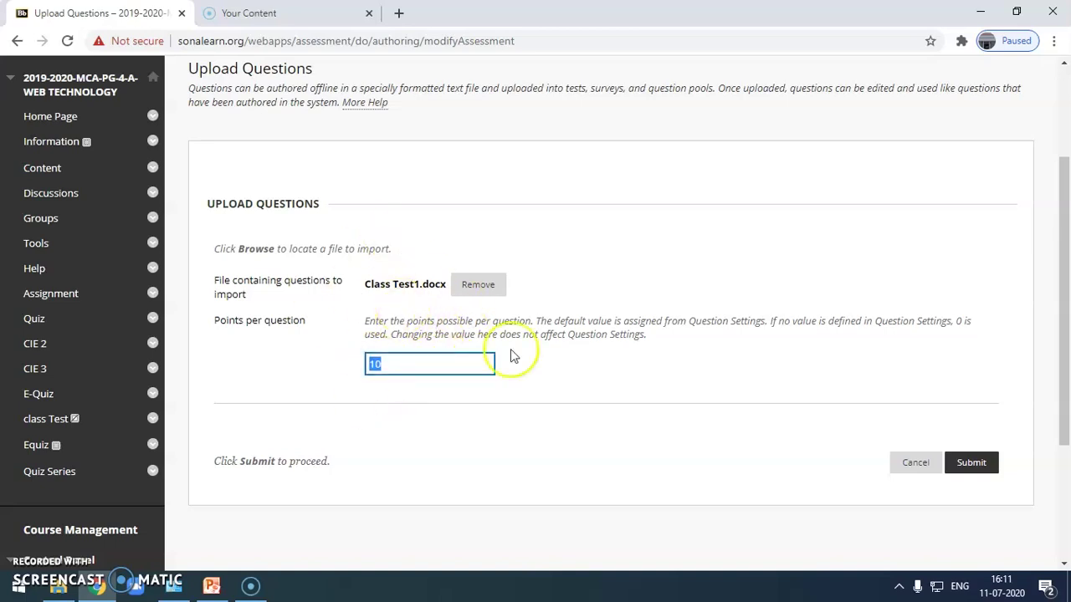
left_click(972, 465)
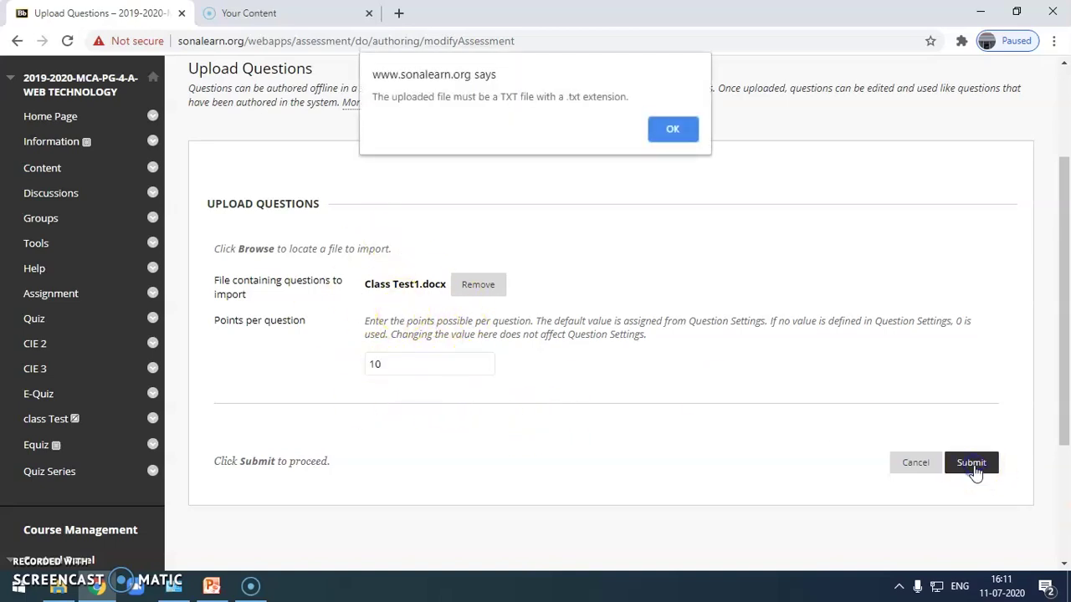
left_click(670, 134)
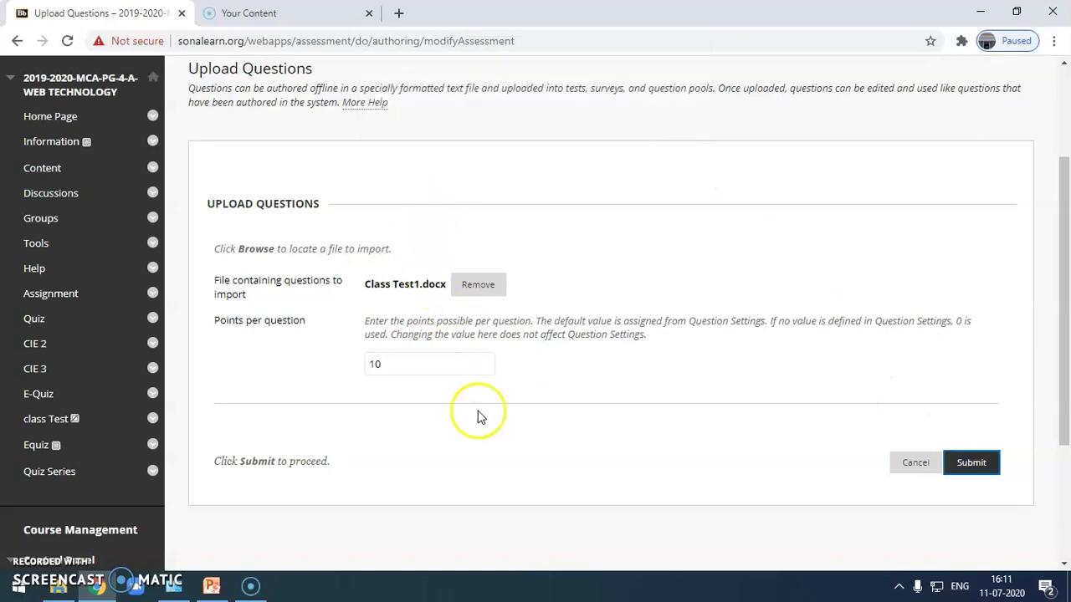
- Remove the attached question file, attach Class Test1.docx again and retry submitting the upload
scroll(477, 418, "up", 1)
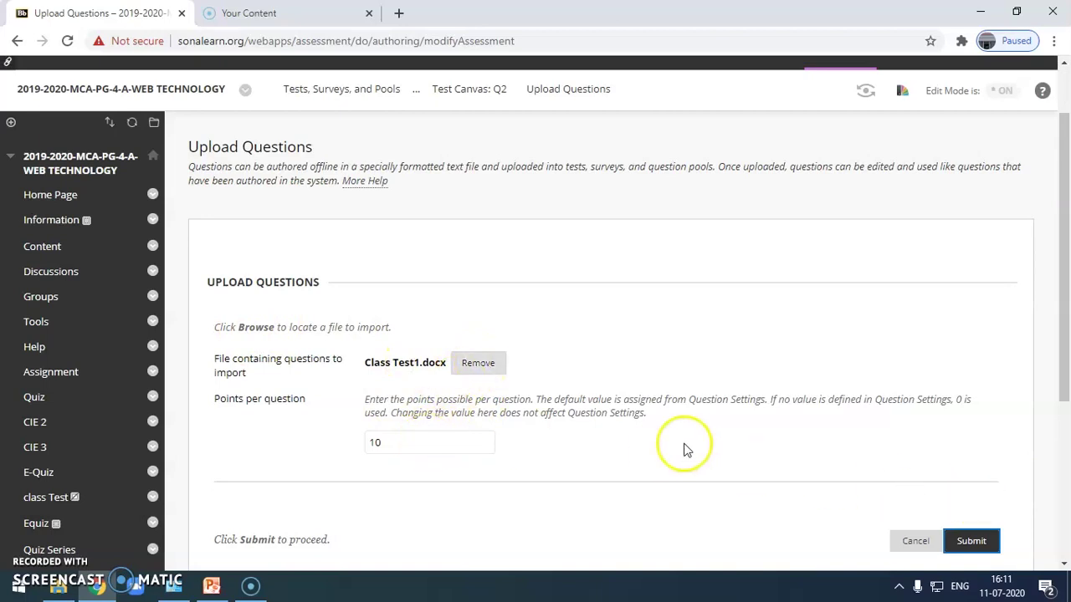
scroll(686, 446, "down", 3)
scroll(686, 447, "up", 3)
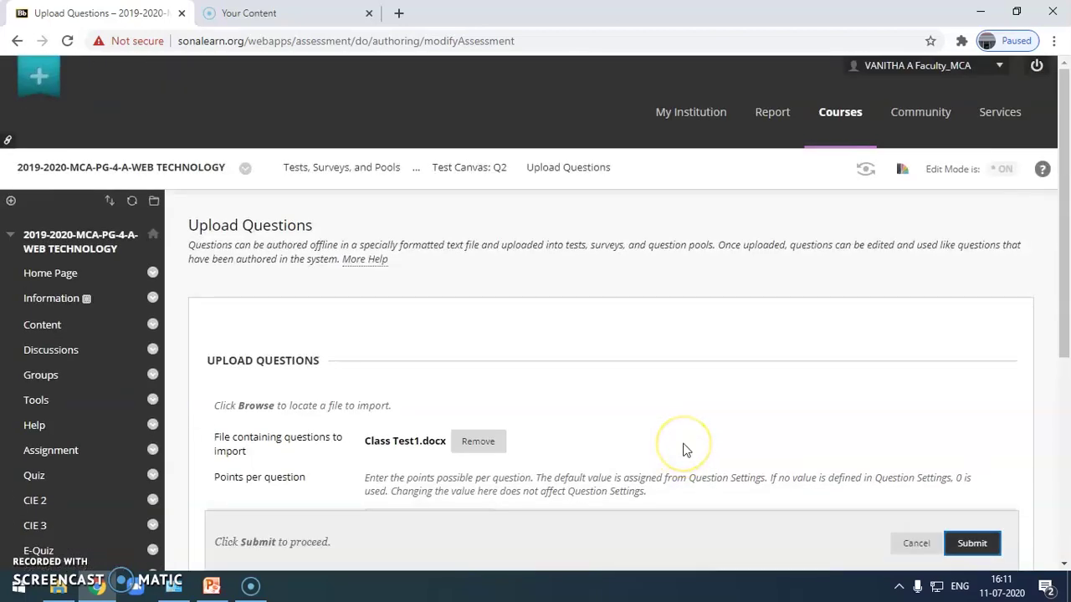
scroll(684, 447, "down", 2)
left_click(488, 287)
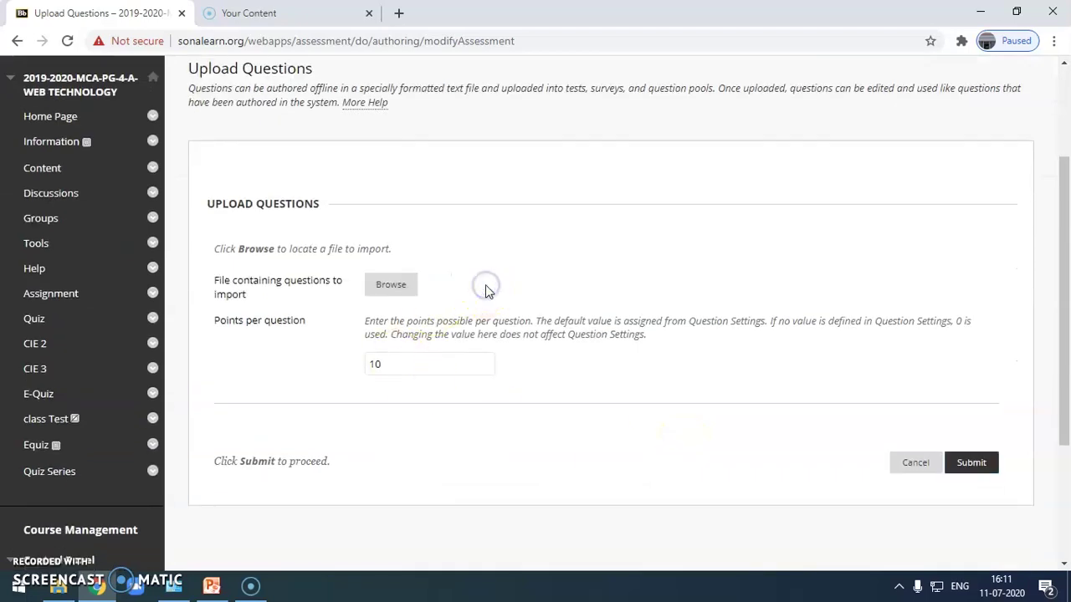
left_click(389, 283)
left_click(199, 197)
left_click(399, 351)
left_click(973, 462)
left_click(651, 138)
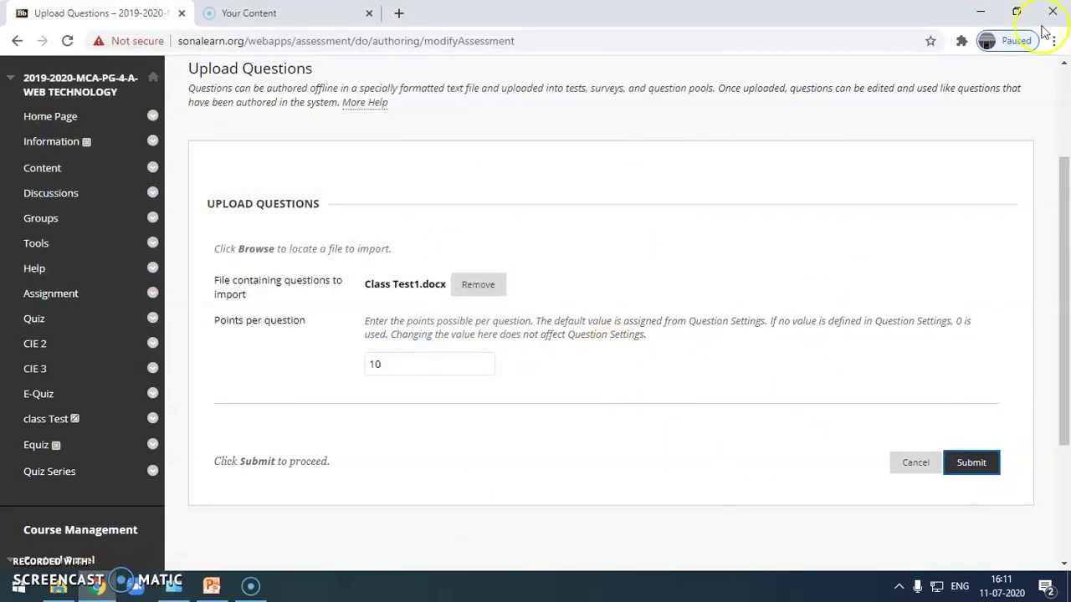
- Open the Class Test1 document from the Desktop in Word, dismiss the activation wizard and select all the text
left_click(984, 15)
double_click(206, 30)
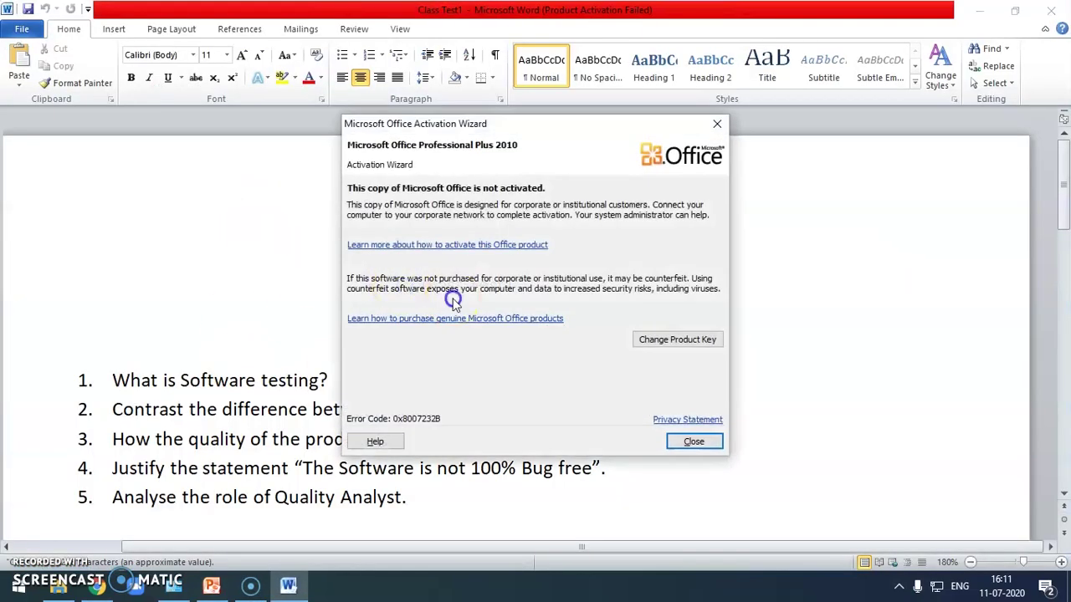
left_click(719, 441)
triple_click(475, 293)
left_click_drag(475, 293, 652, 521)
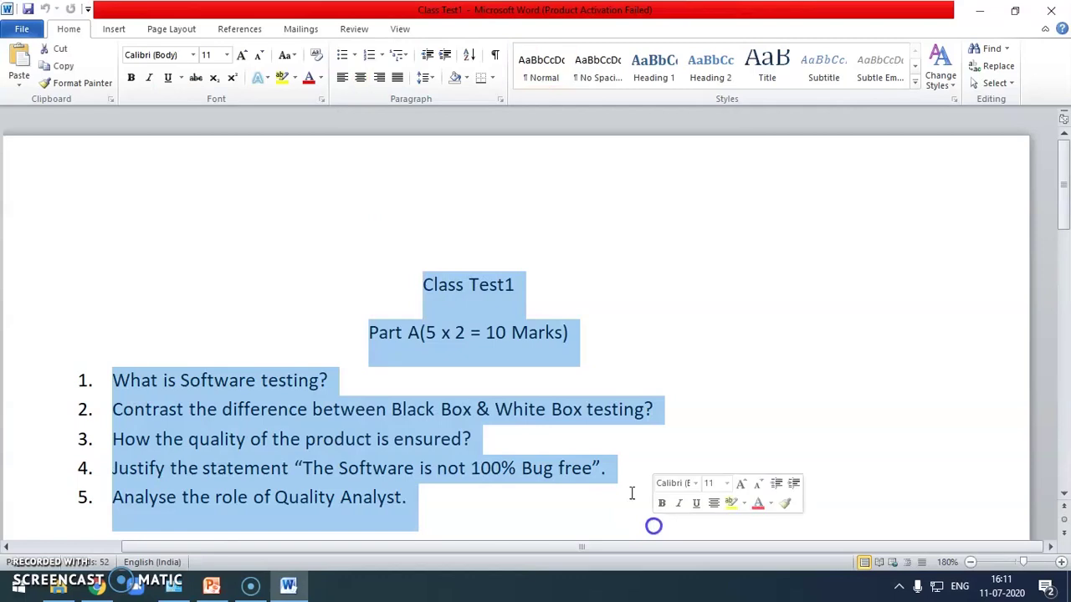
- Save the document to the Desktop as Class Test1 in Plain Text format with Windows (Default) encoding and close it
left_click(22, 29)
left_click(42, 75)
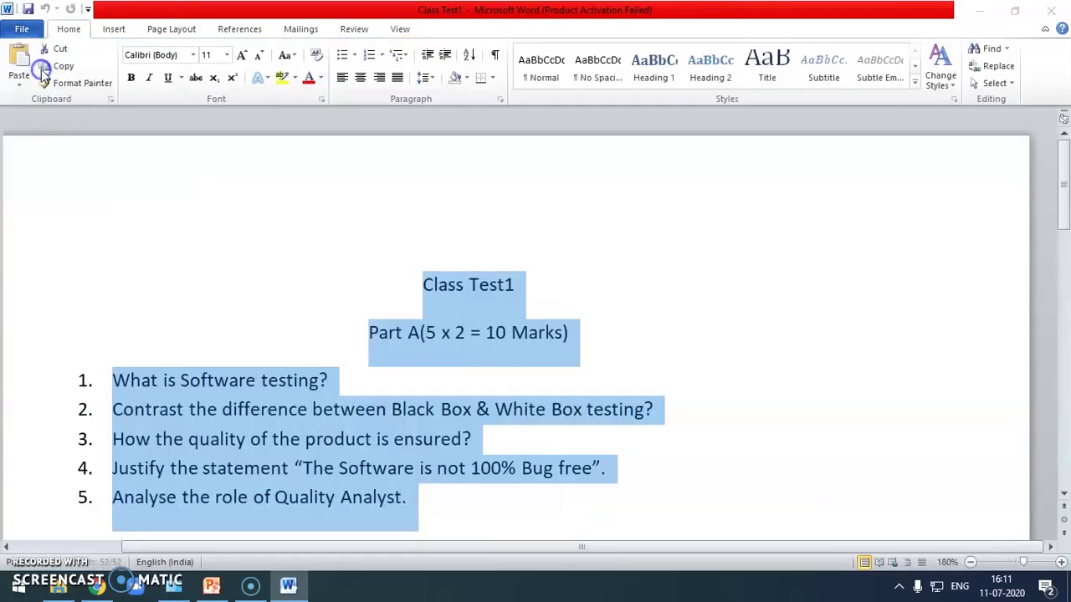
left_click(222, 288)
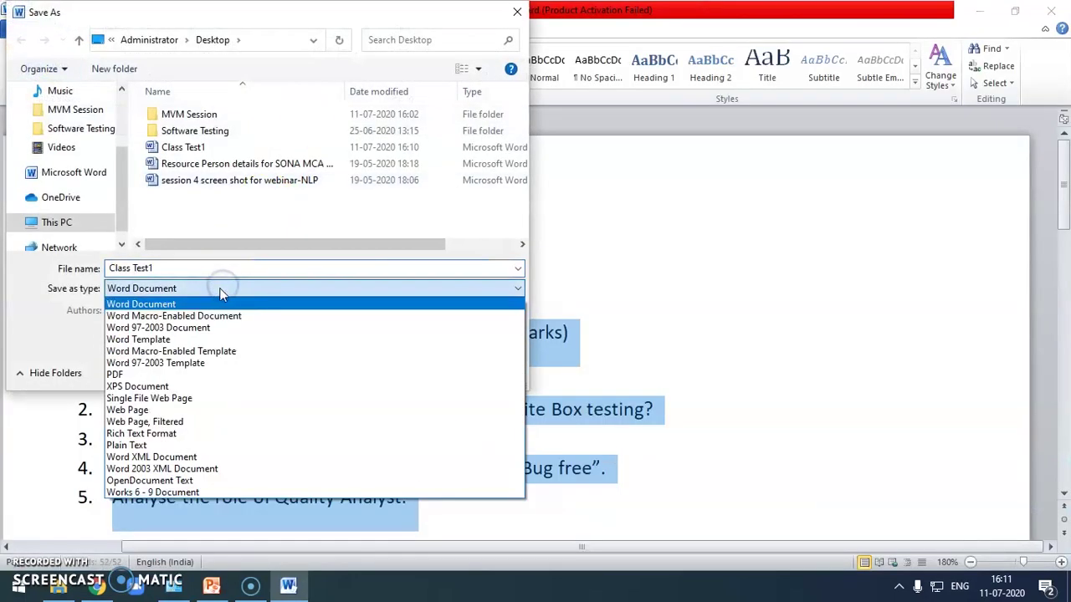
left_click(190, 449)
left_click(407, 351)
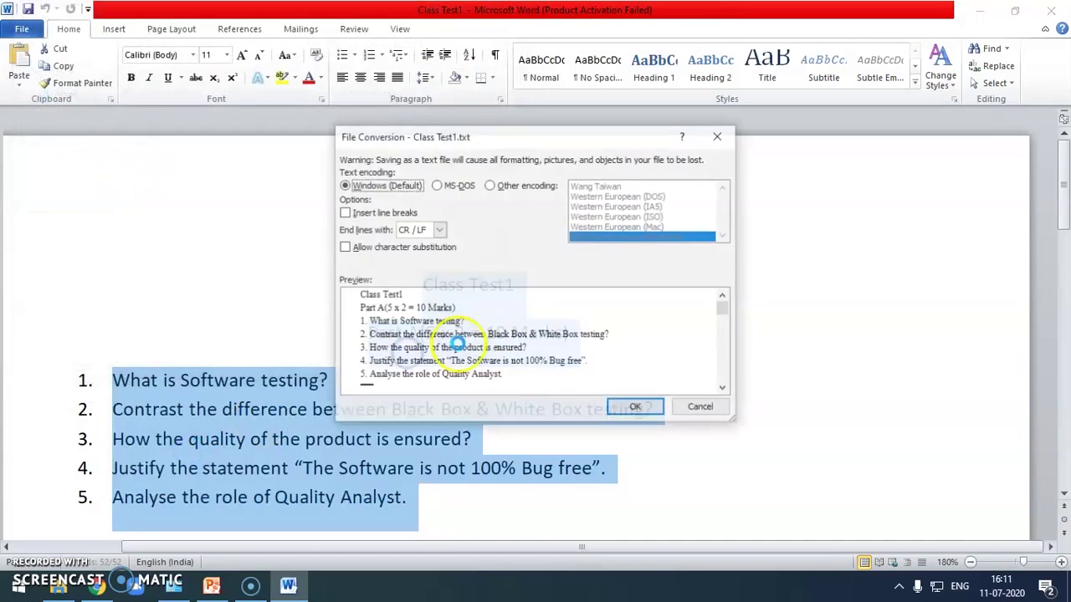
left_click(637, 407)
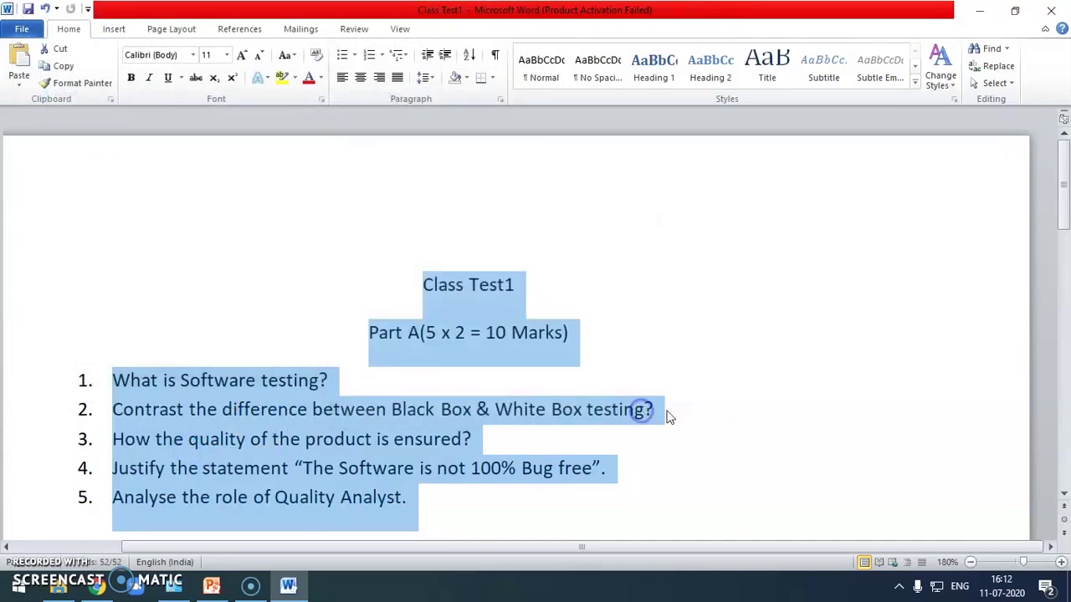
left_click(1051, 10)
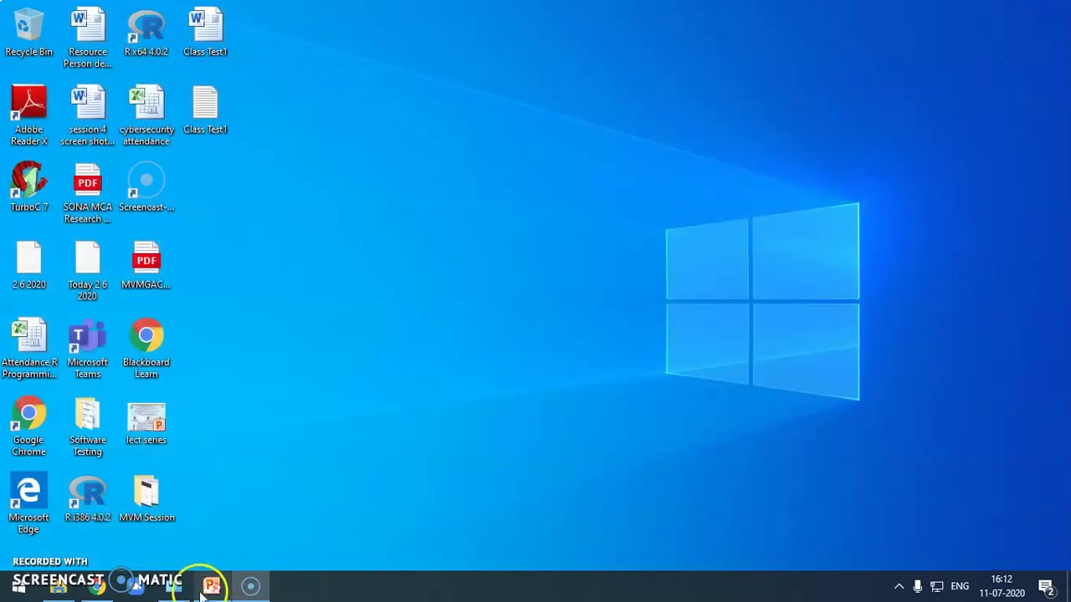
- Return to Blackboard in Chrome, replace the attached file with the Class Test1 text file and submit the question upload
left_click(97, 586)
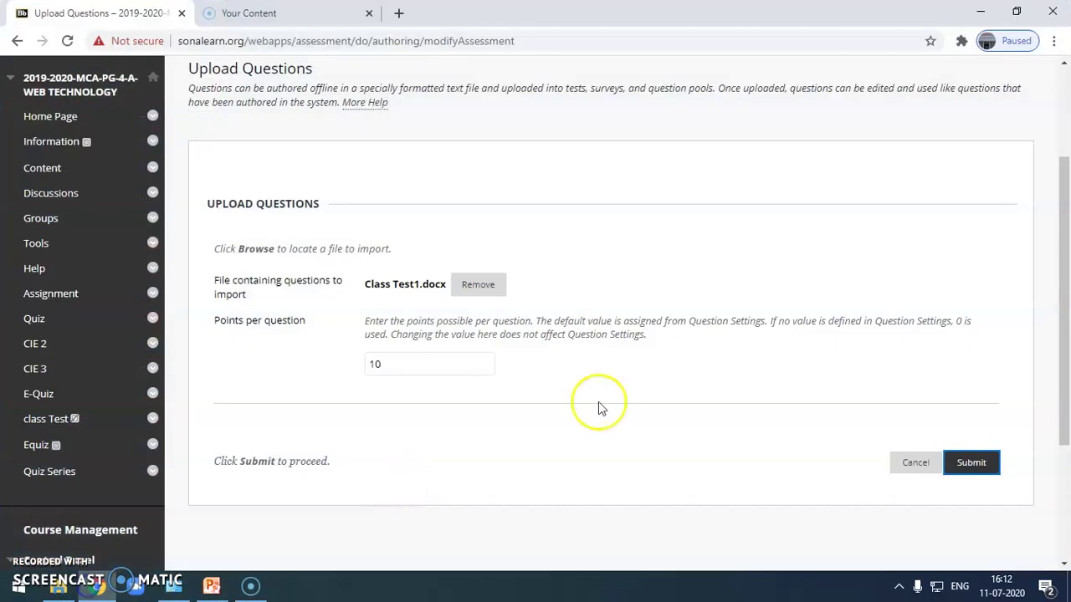
left_click(485, 286)
left_click(381, 283)
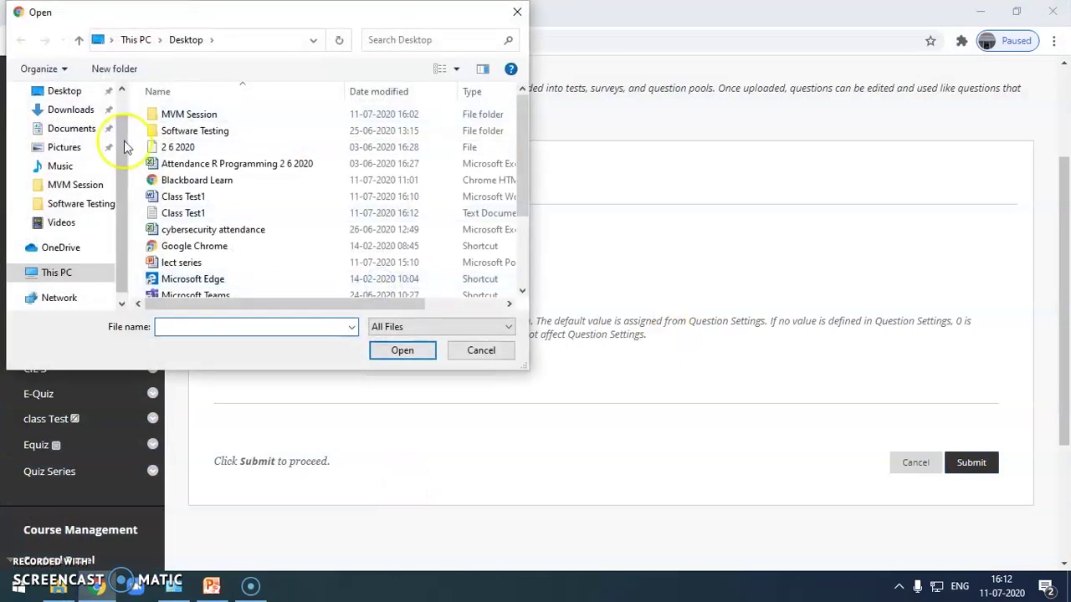
left_click(180, 213)
left_click(401, 350)
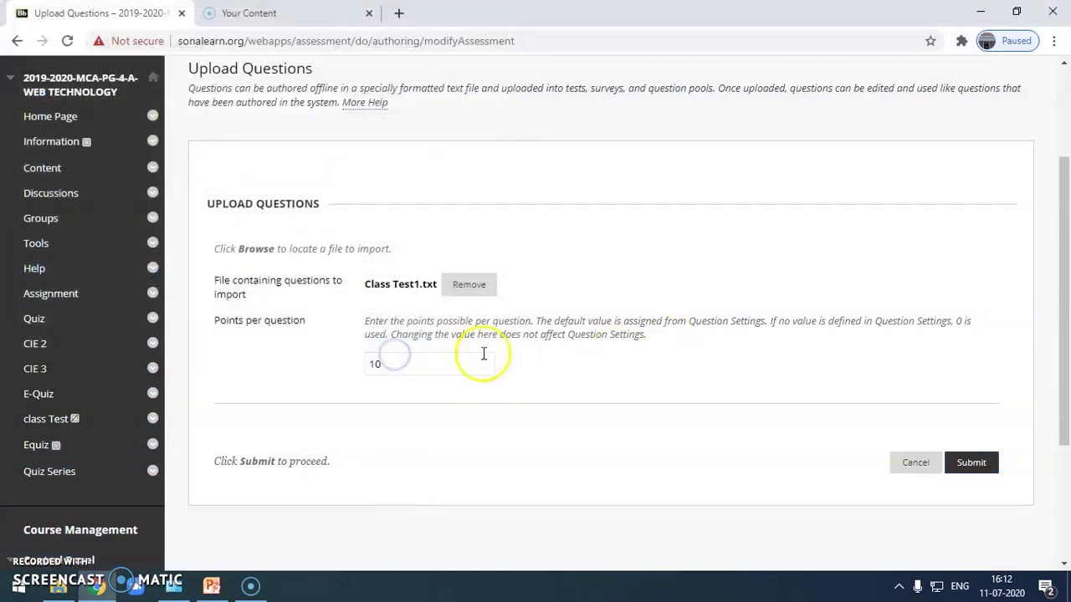
left_click(980, 464)
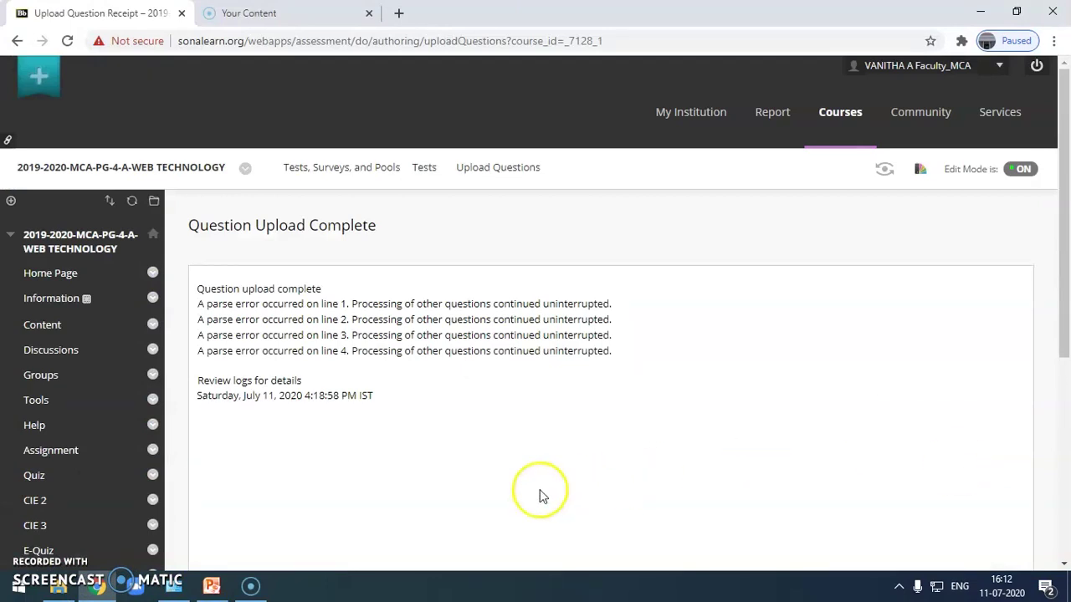
scroll(509, 474, "down", 4)
scroll(510, 474, "up", 4)
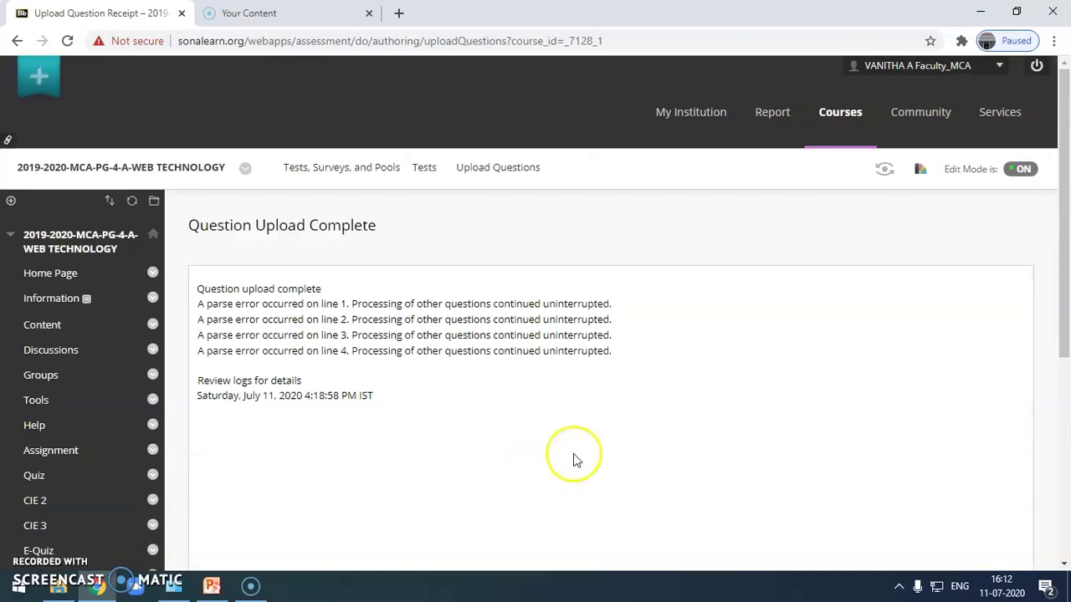
- Open the Quiz Series content area and add the existing test Q2 to it
scroll(175, 468, "down", 3)
left_click(46, 404)
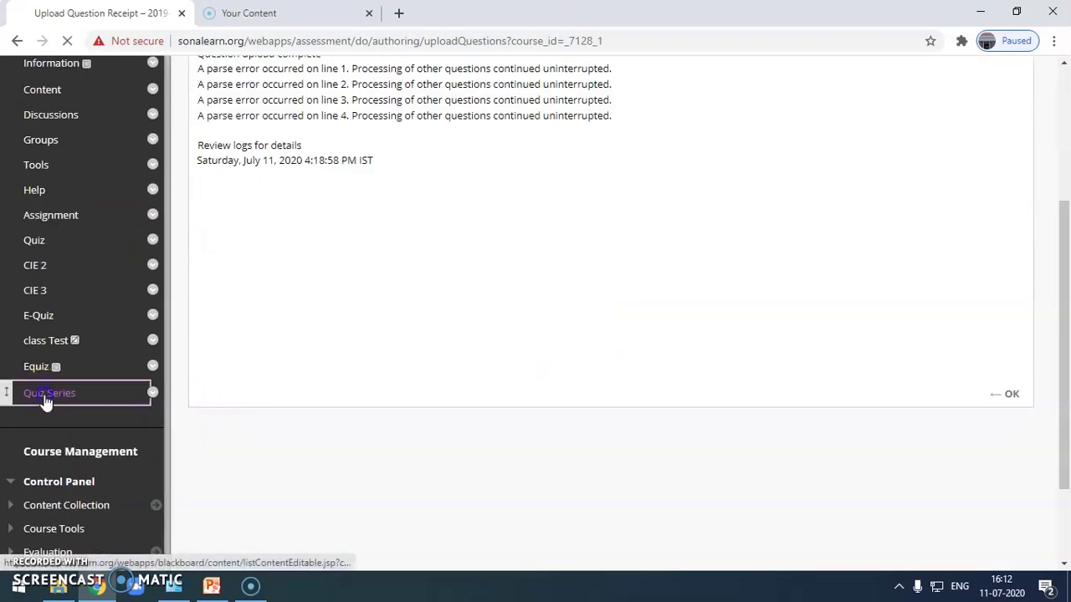
mouse_move(430, 289)
mouse_move(338, 287)
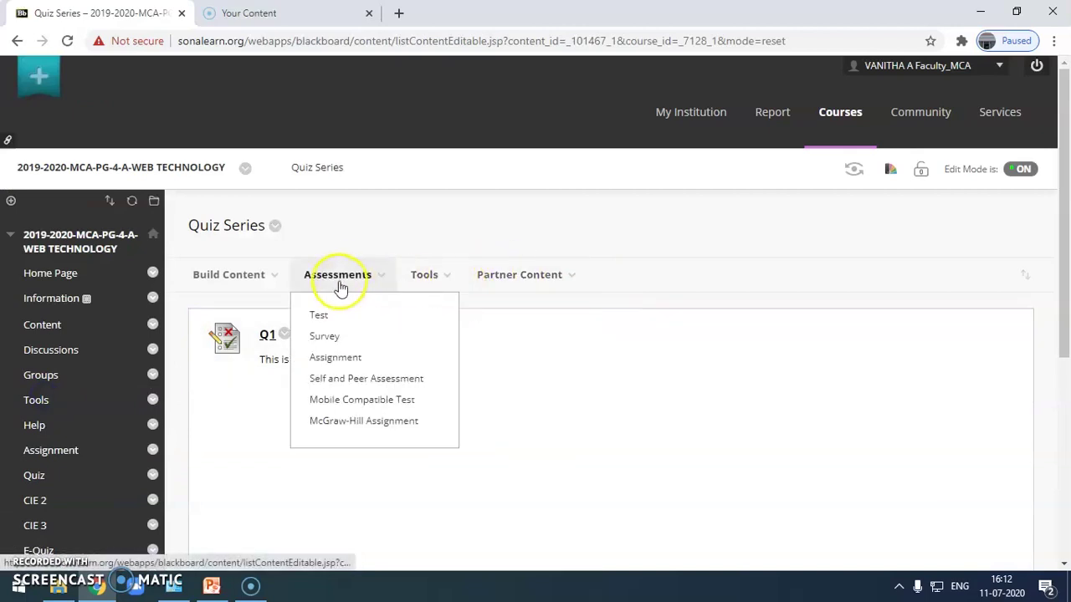
left_click(330, 313)
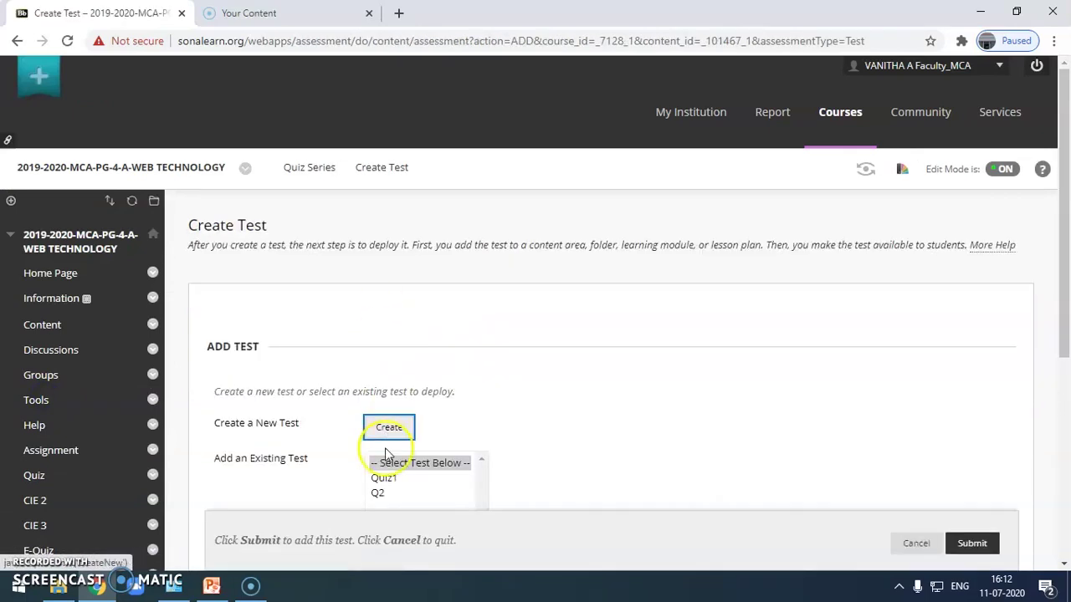
left_click(387, 496)
scroll(402, 494, "down", 1)
left_click(970, 544)
- Review the Q2 test options, including the name, content link description and availability settings
scroll(507, 426, "down", 5)
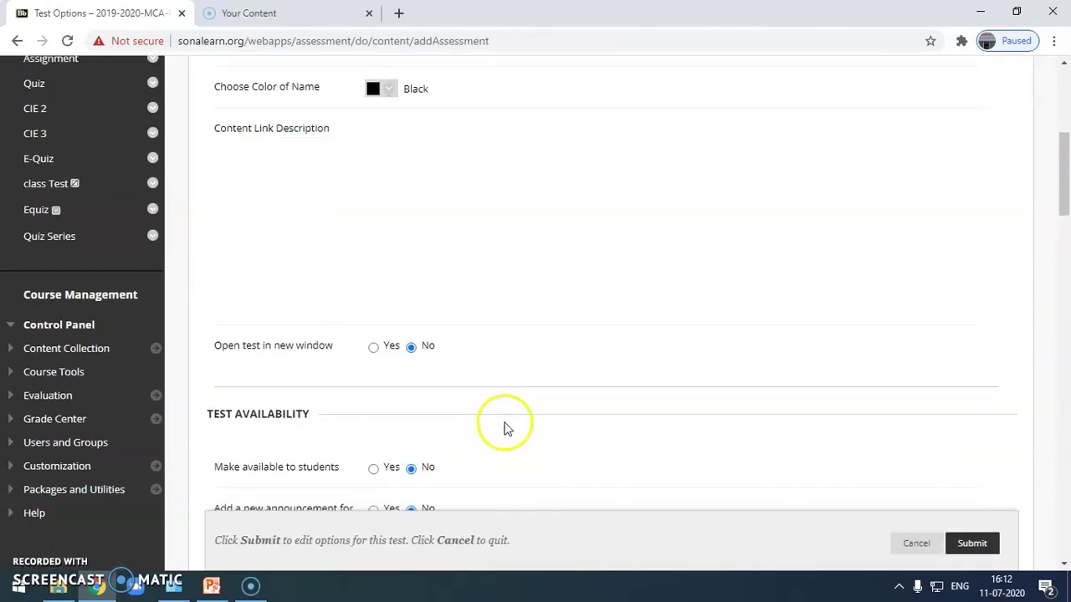
scroll(870, 364, "up", 3)
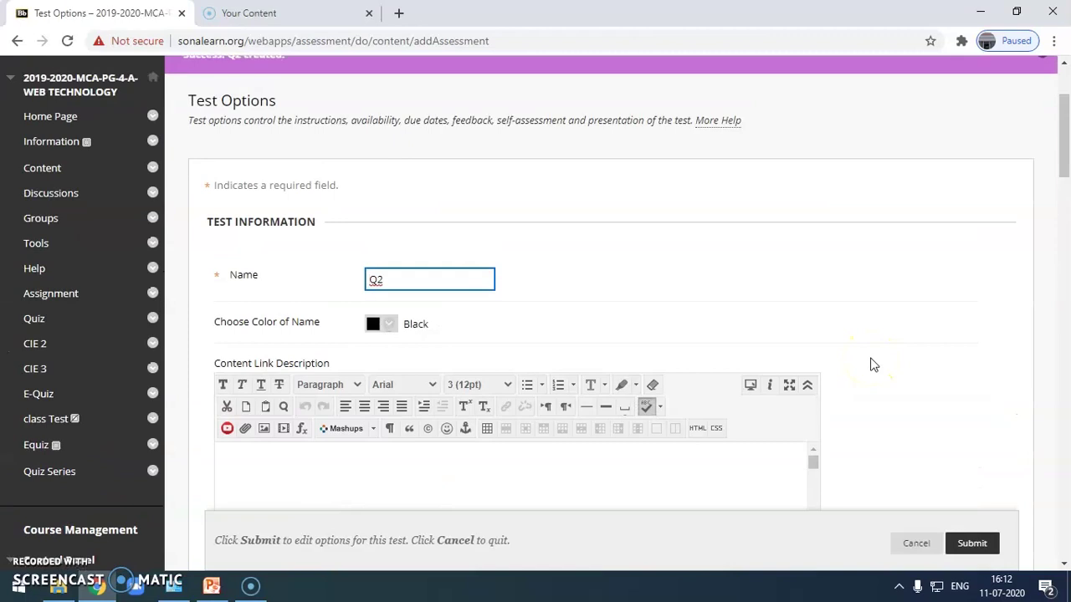
scroll(870, 364, "down", 1)
scroll(870, 365, "up", 2)
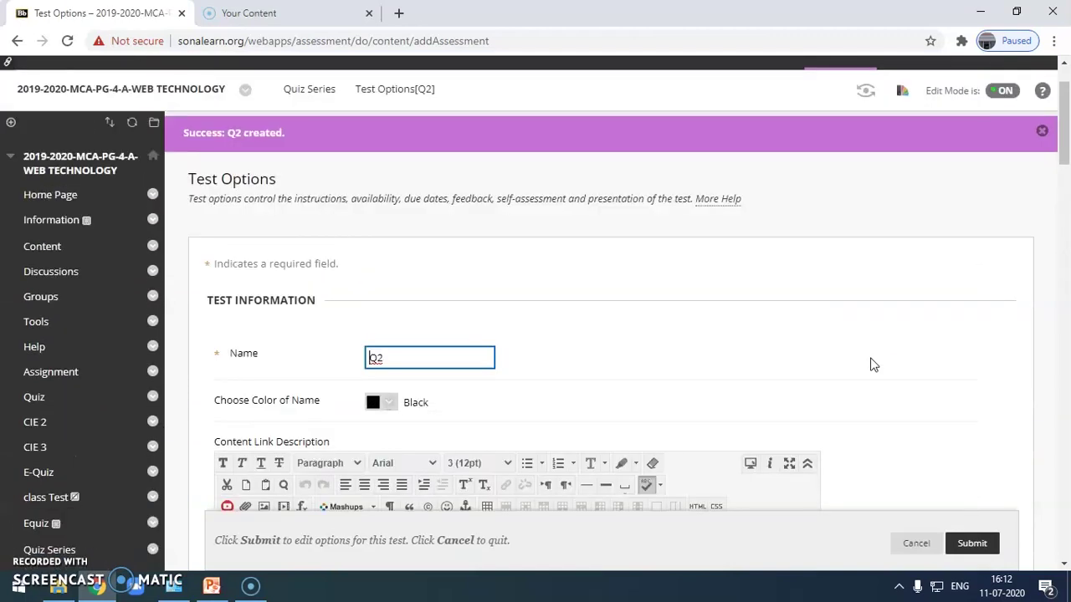
left_click(893, 382)
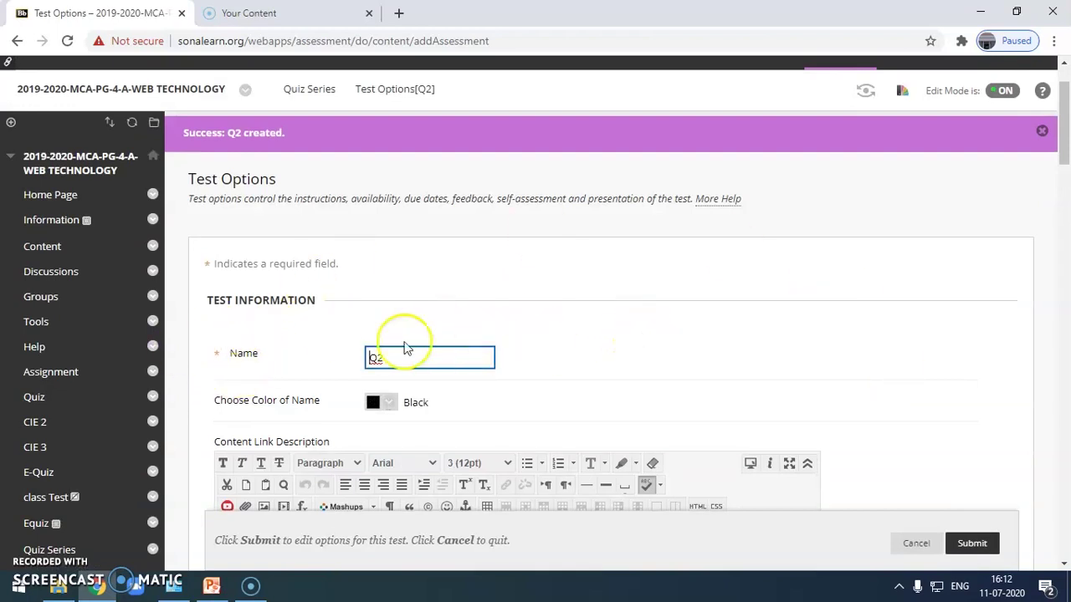
scroll(717, 348, "down", 2)
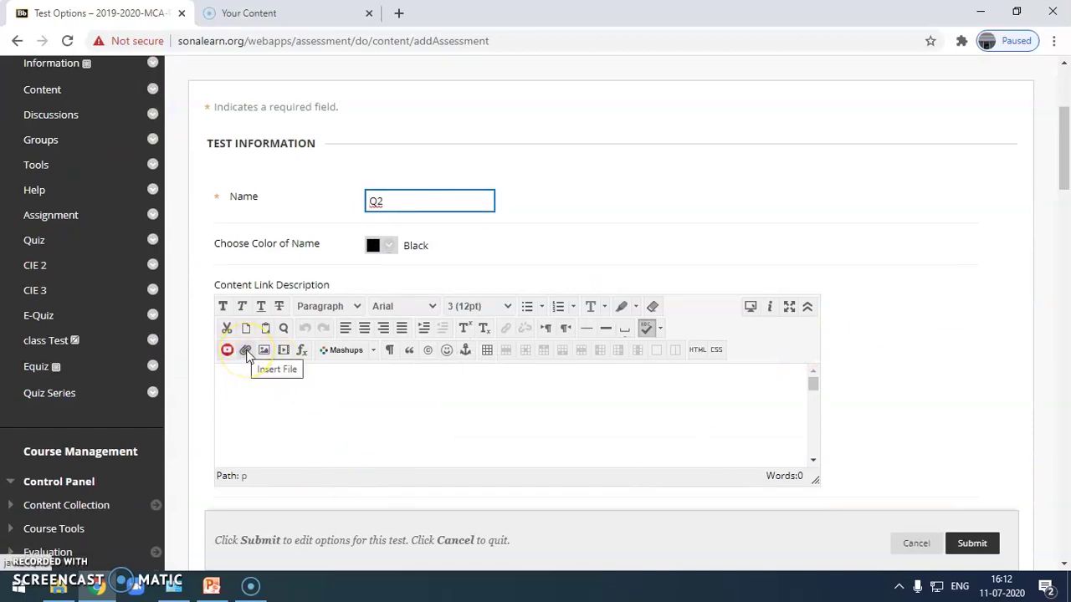
- Upload the Class Test1 Word document from the Desktop to the course's content collection for the Q2 content link description
left_click(246, 350)
left_click(251, 265)
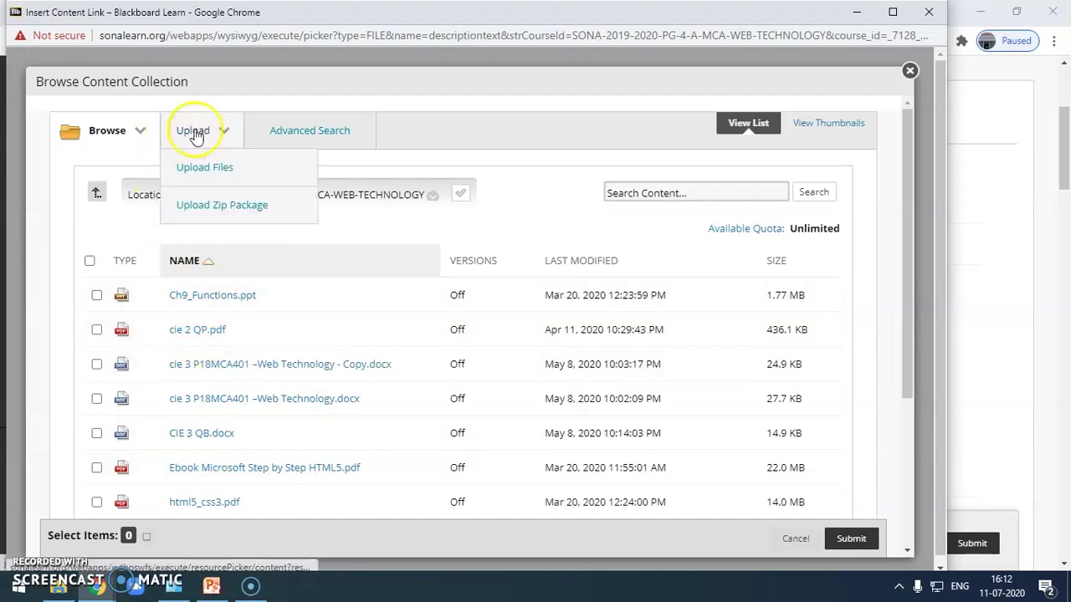
mouse_move(188, 133)
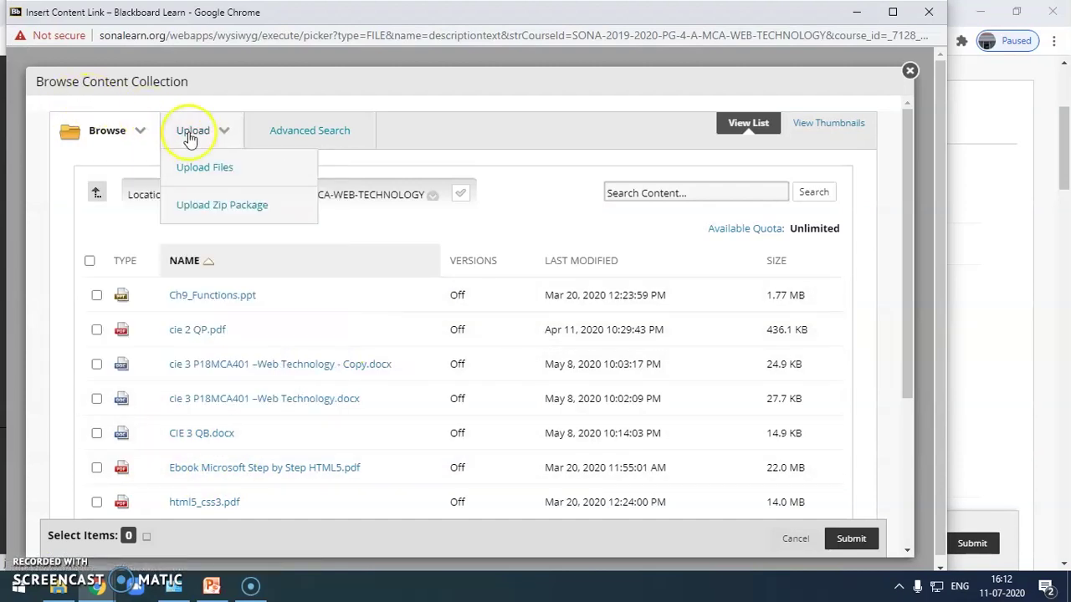
left_click(200, 167)
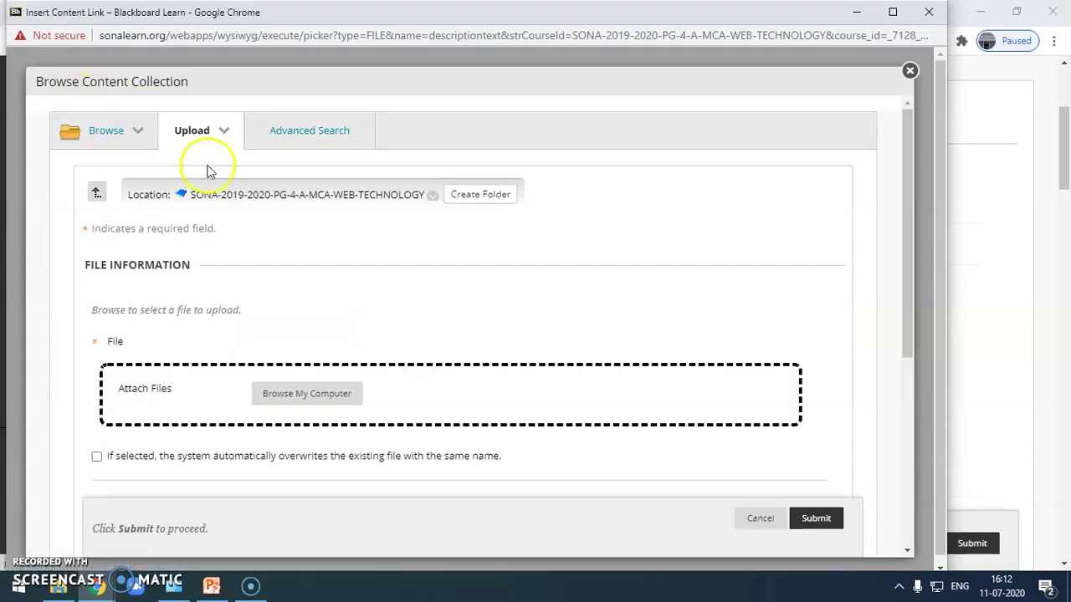
left_click(306, 395)
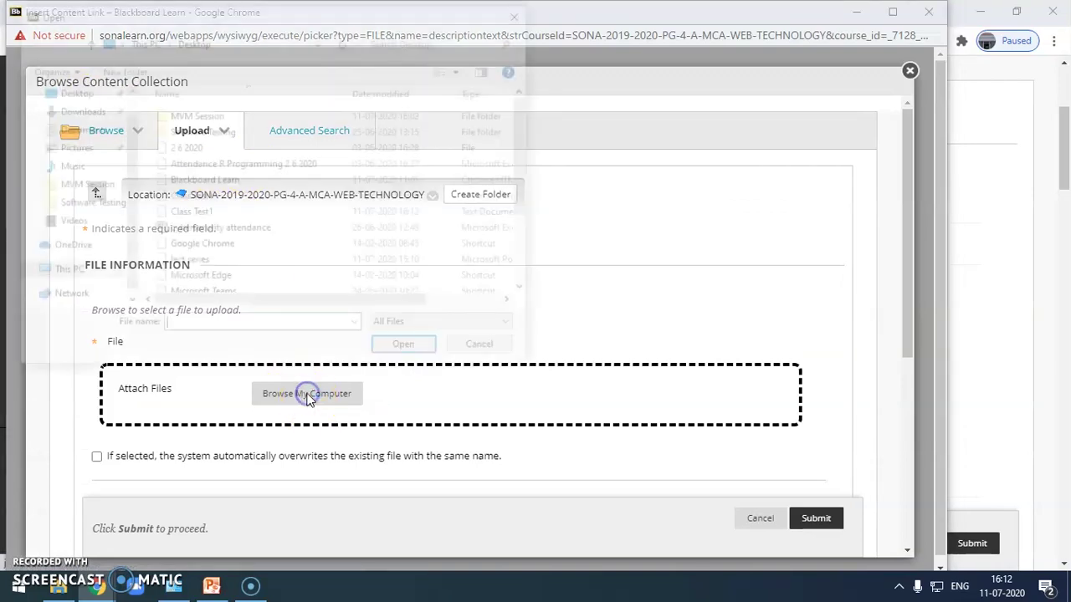
left_click(205, 194)
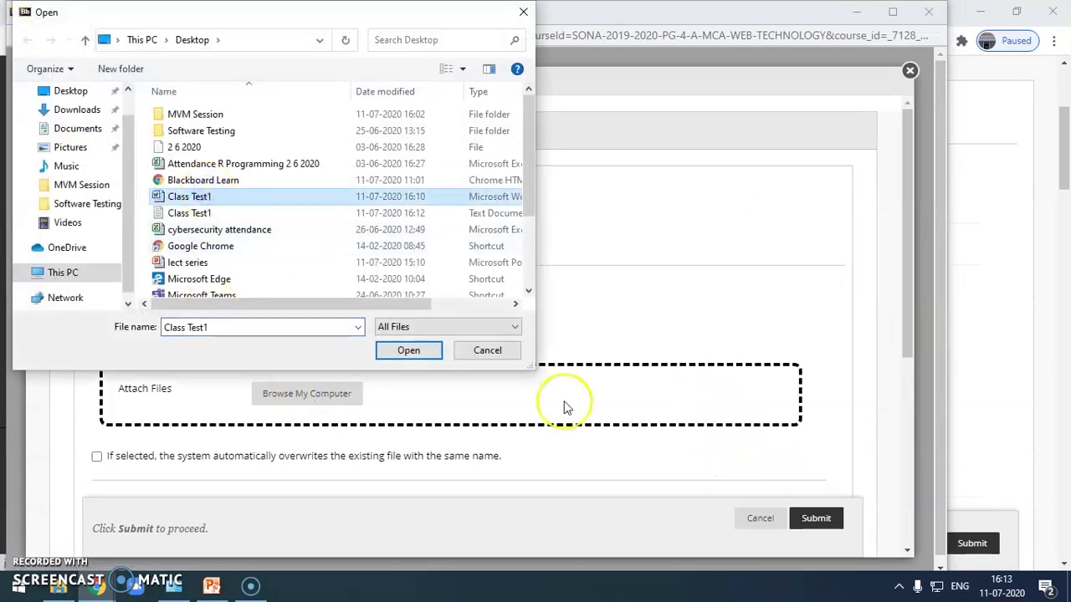
left_click(409, 350)
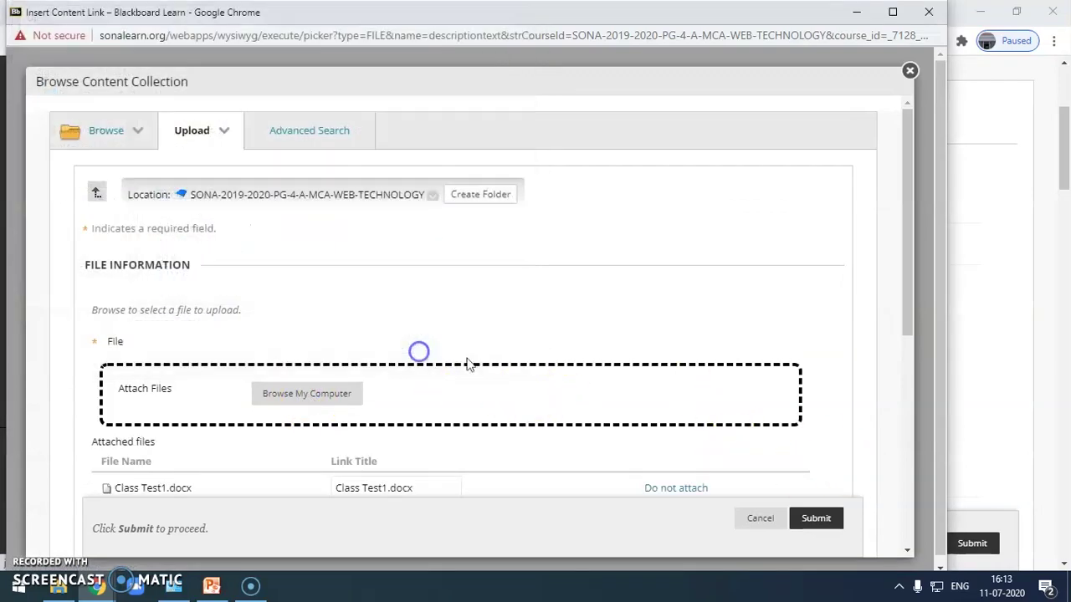
left_click(827, 520)
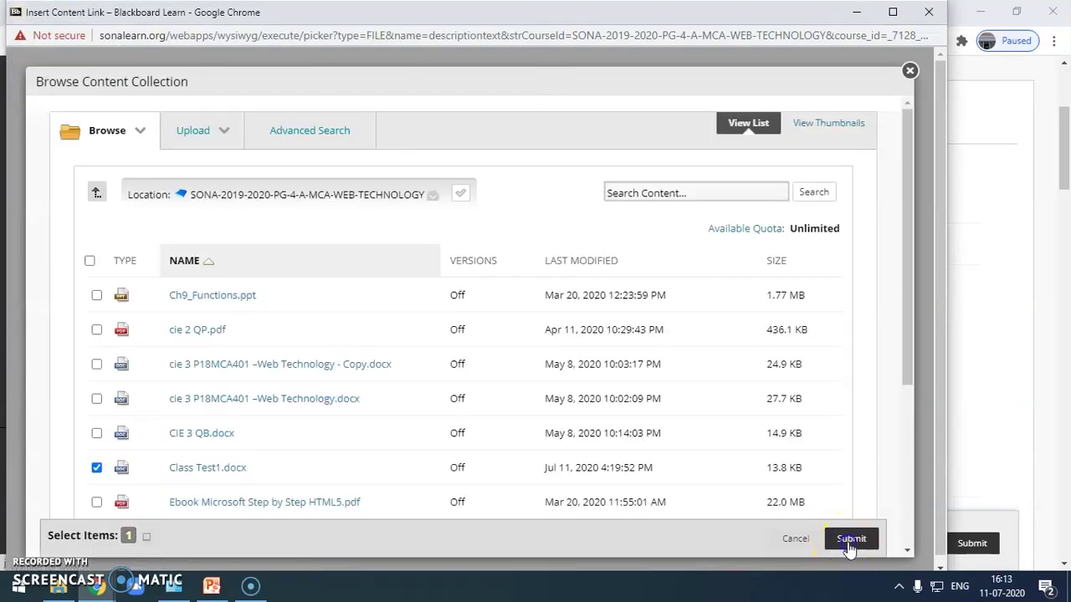
- Insert Class Test1.docx into the Q2 description as a content link that opens in a new window
left_click(850, 539)
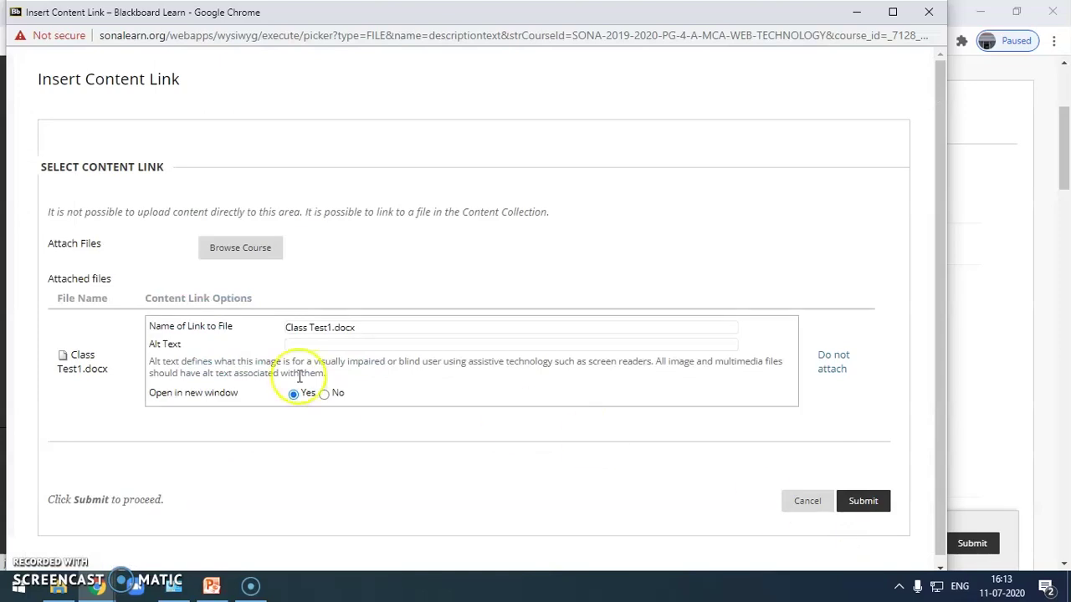
left_click(862, 501)
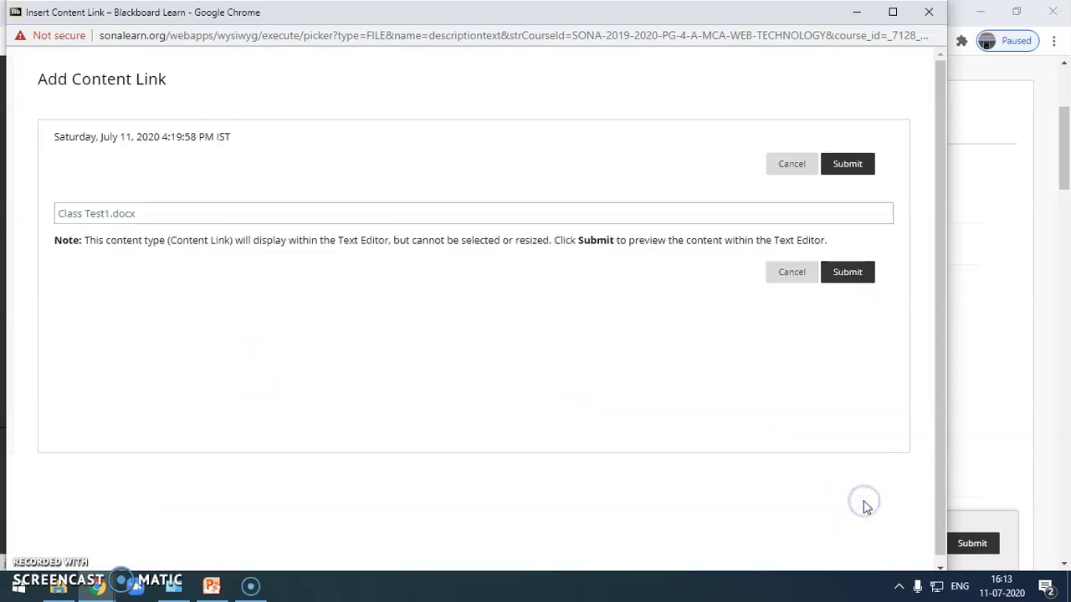
left_click(856, 282)
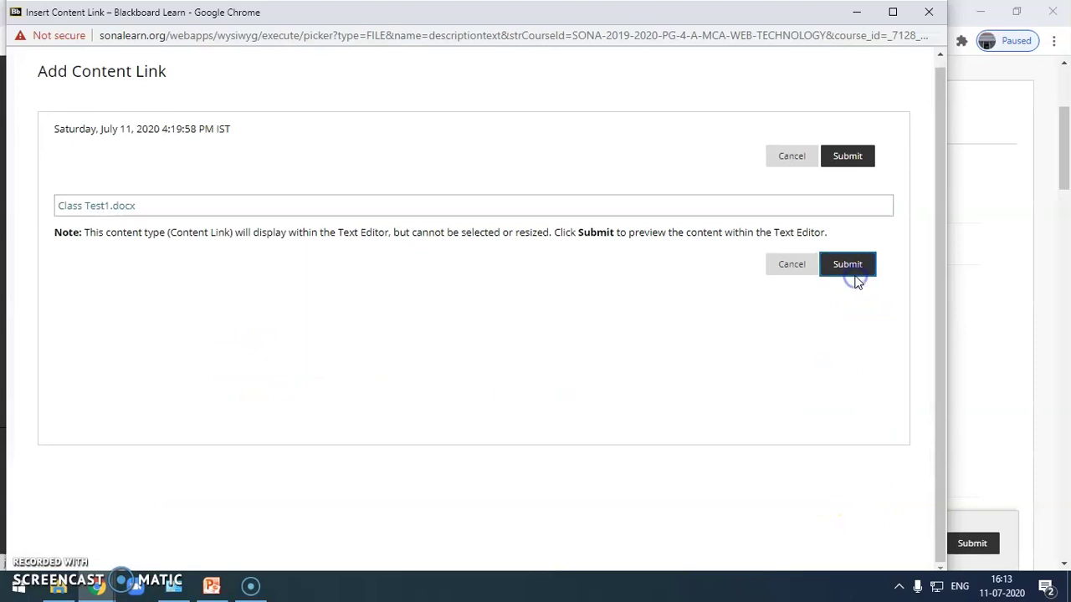
left_click(855, 275)
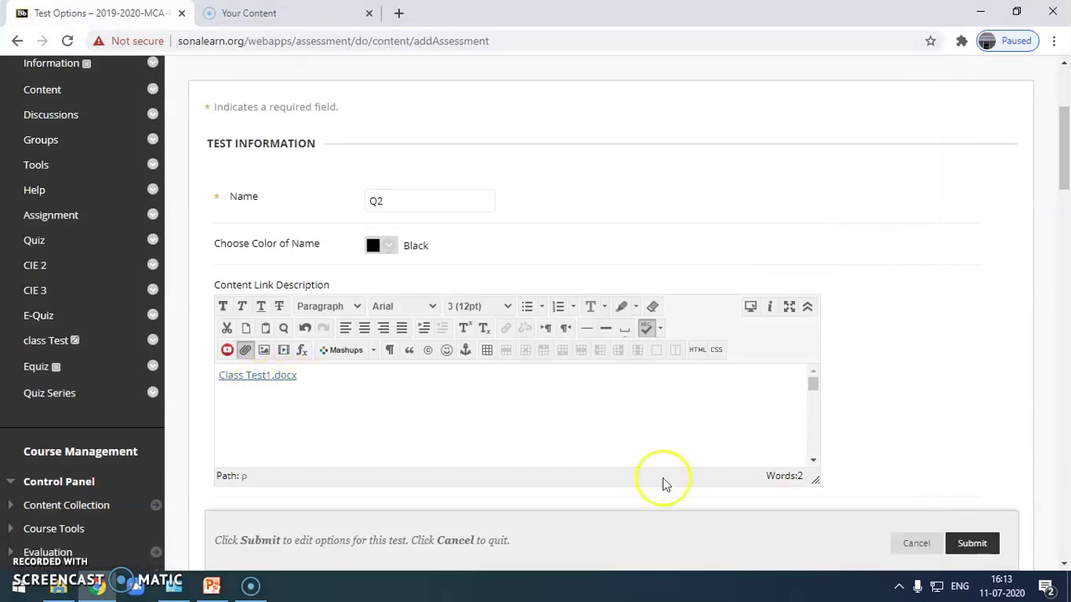
- Set Q2 to open in a new window, be available to students and add a new announcement
scroll(975, 441, "down", 8)
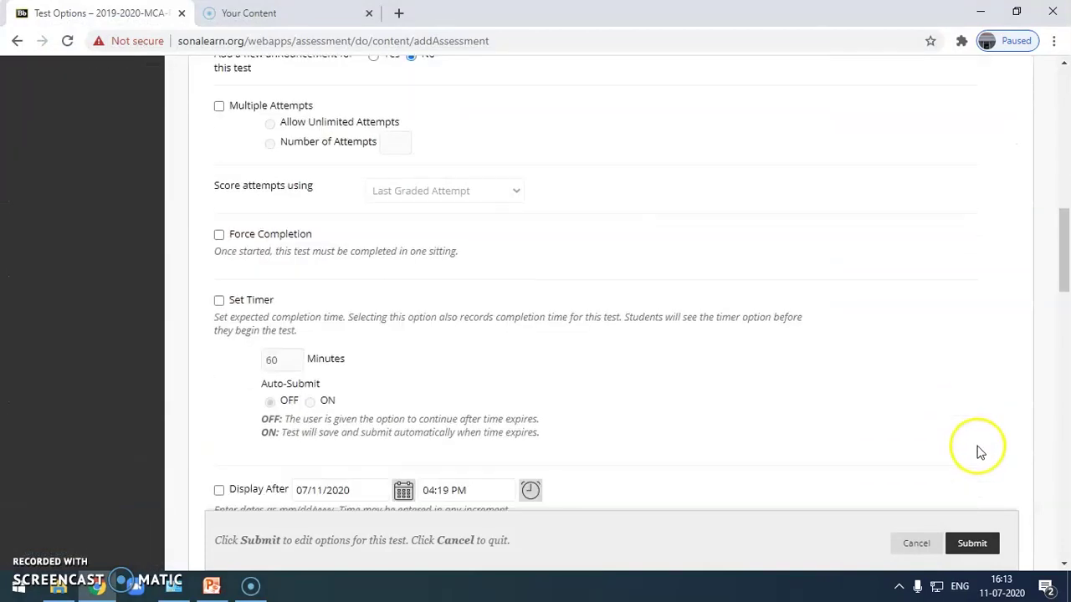
scroll(975, 447, "up", 3)
left_click(373, 251)
scroll(374, 262, "up", 4)
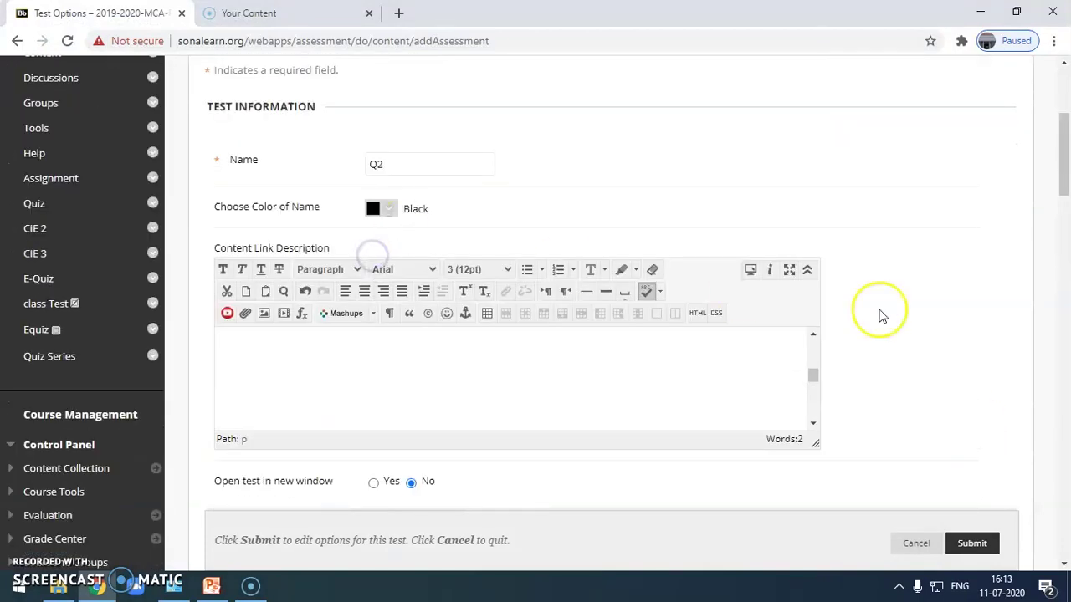
scroll(880, 316, "down", 4)
left_click(372, 170)
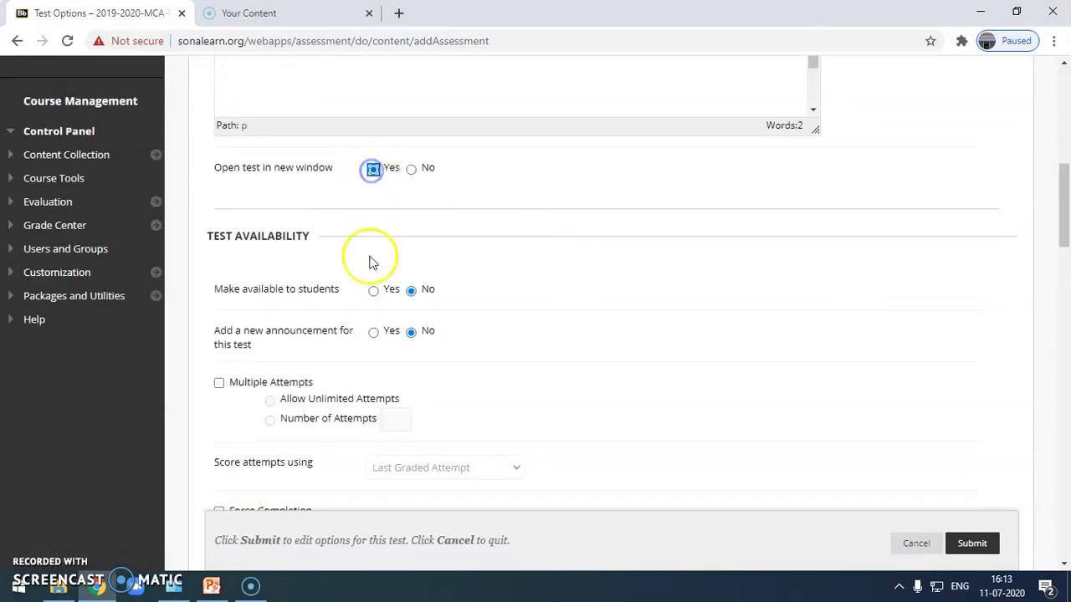
left_click(373, 290)
left_click(374, 333)
- Set the test's Display Until limit to 07/11/2020 at 11:59 PM
scroll(971, 405, "down", 5)
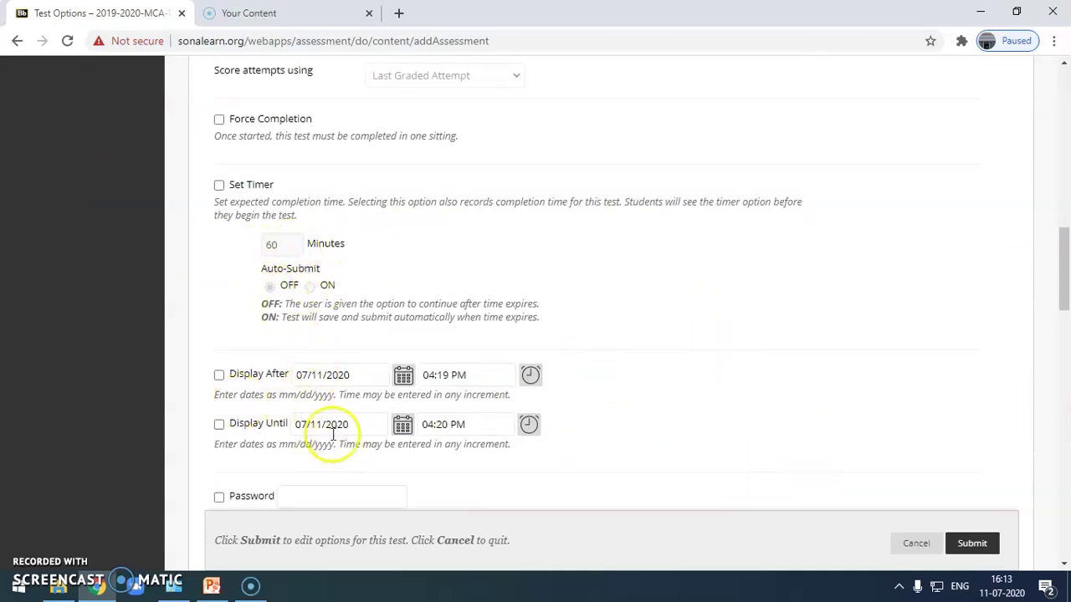
left_click(529, 425)
scroll(552, 419, "down", 10)
left_click(537, 439)
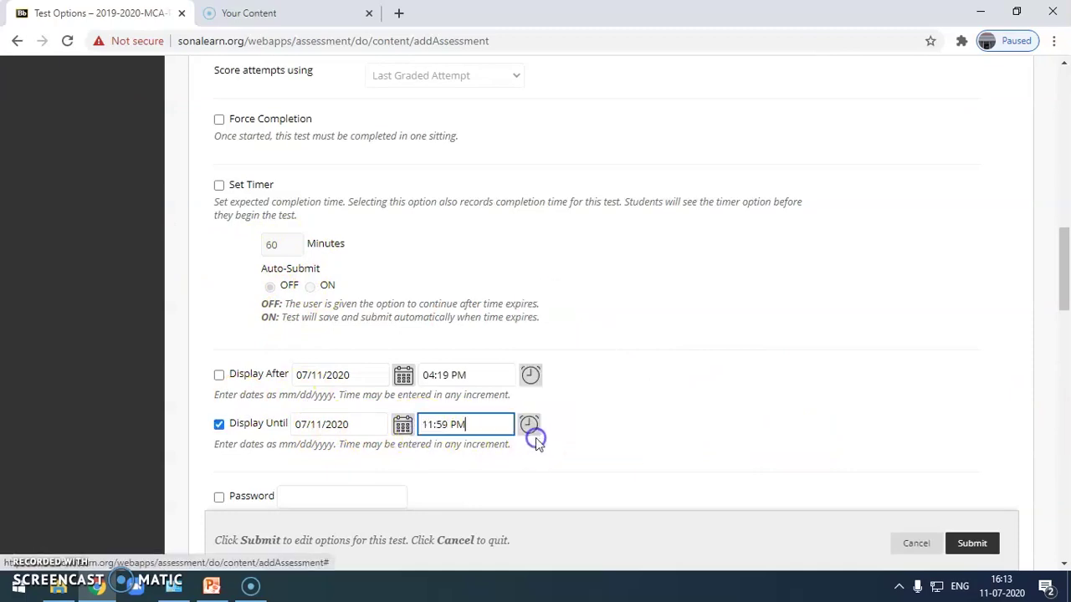
- Set the due date to 07/11/2020 at 11:59 PM and disallow starting the test once it has passed
scroll(755, 466, "down", 5)
scroll(772, 428, "down", 5)
scroll(772, 429, "up", 5)
left_click(247, 365)
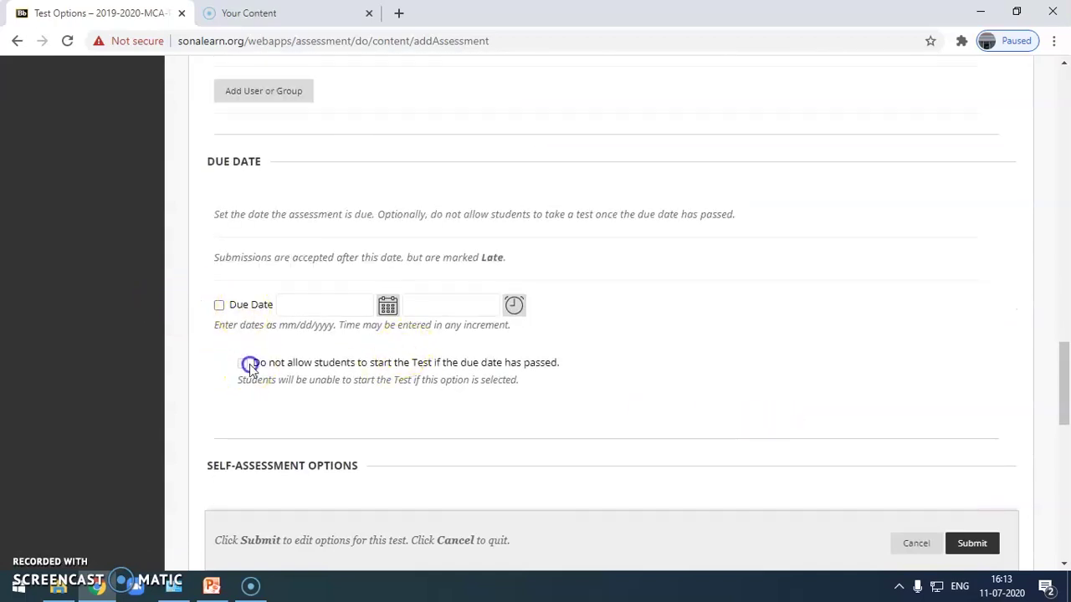
left_click(220, 305)
left_click(513, 306)
scroll(543, 294, "down", 10)
left_click(527, 323)
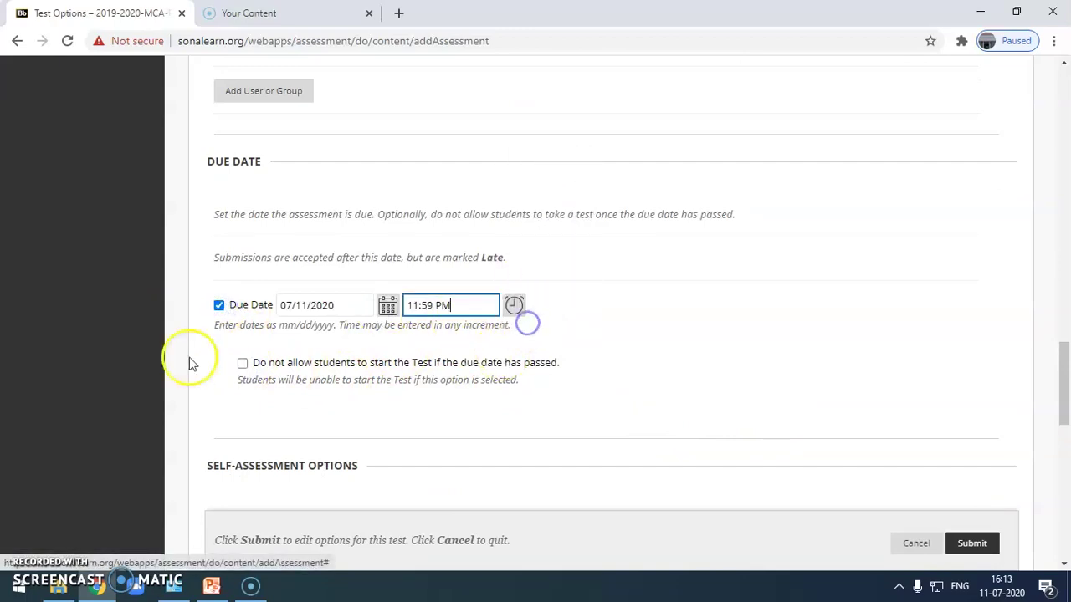
left_click(243, 363)
- Add an After Due Date results rule showing scores, all, correct and submitted answers and incorrect questions without feedback, and submit the Q2 options
scroll(870, 493, "down", 15)
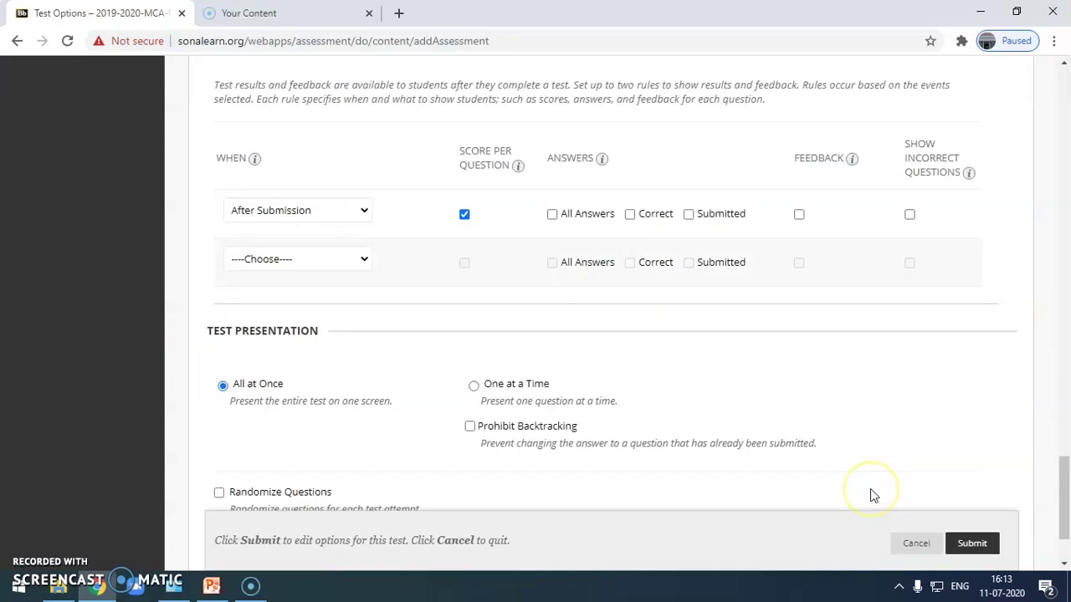
left_click(274, 260)
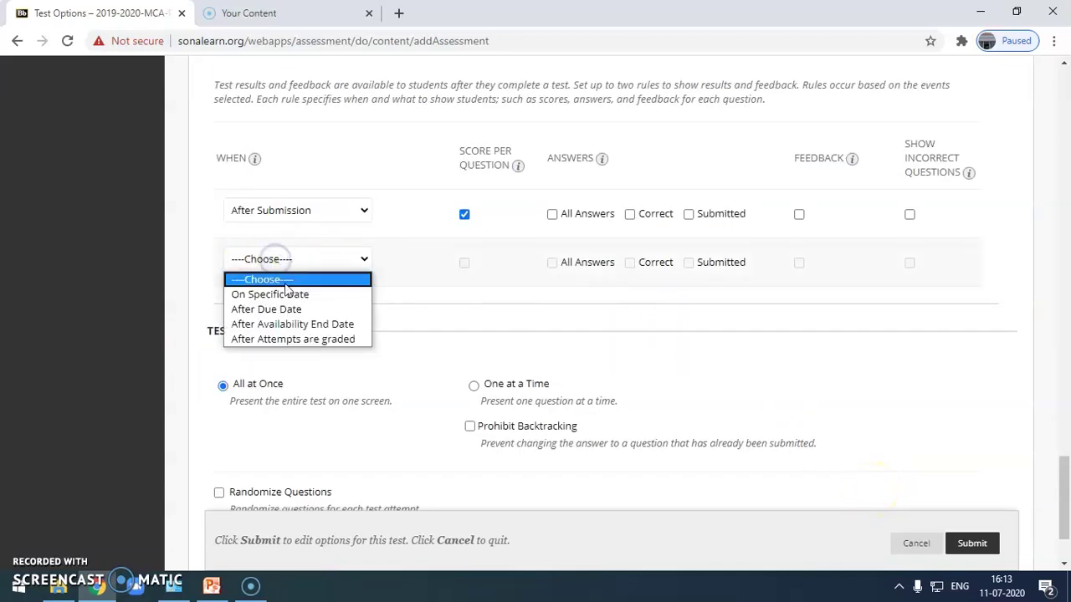
left_click(284, 308)
left_click(629, 270)
left_click(689, 270)
left_click(799, 270)
left_click(910, 270)
scroll(984, 339, "down", 2)
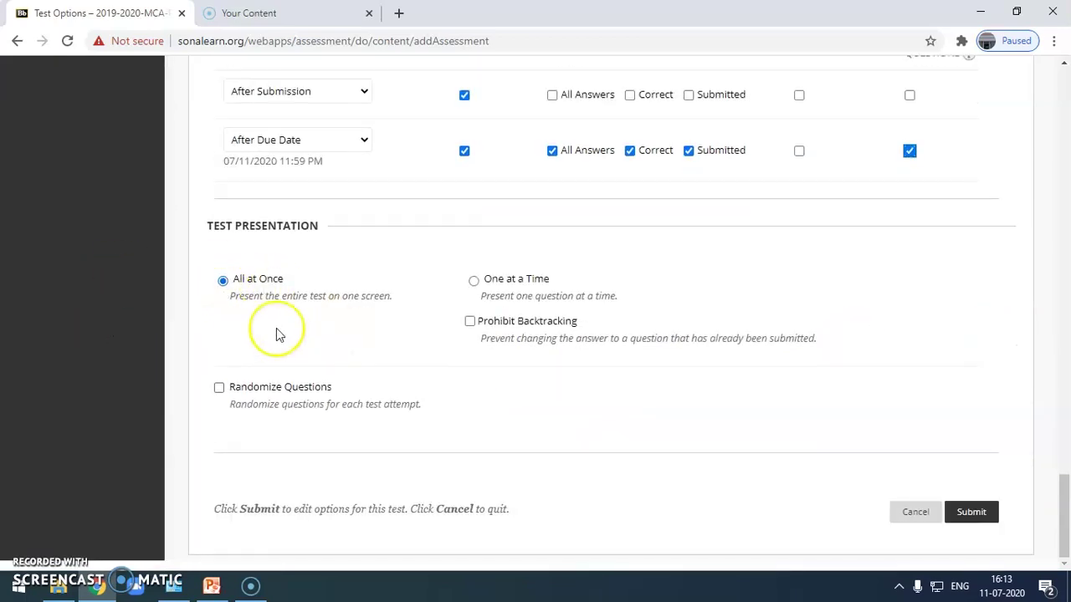
left_click(981, 514)
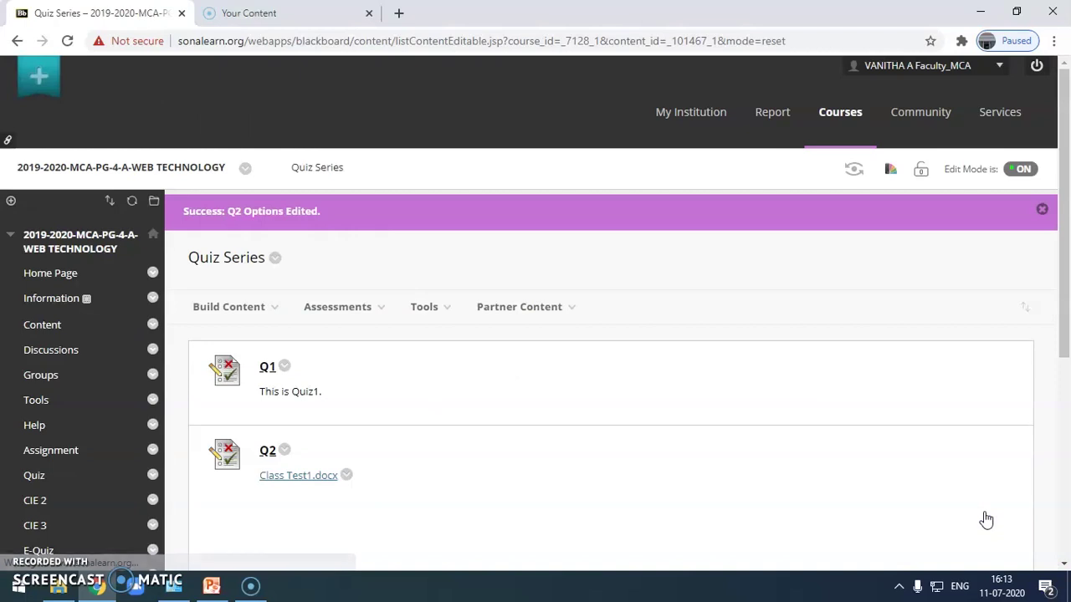
- Enter student preview and check the Class Test1.docx file attached to Q2 in Quiz Series by opening it in Word, closing it when done
left_click(854, 170)
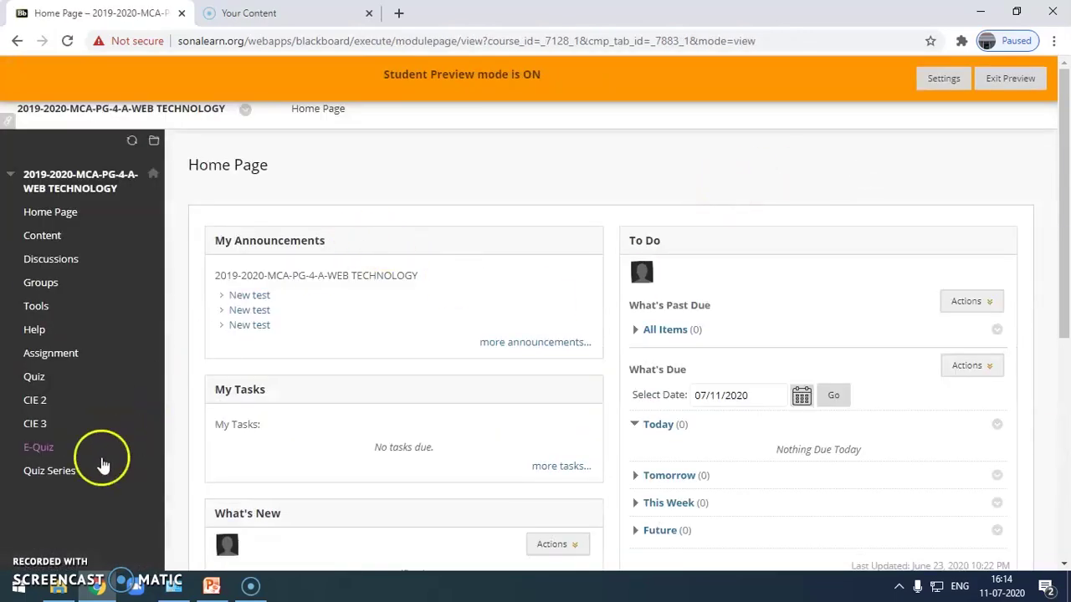
left_click(46, 472)
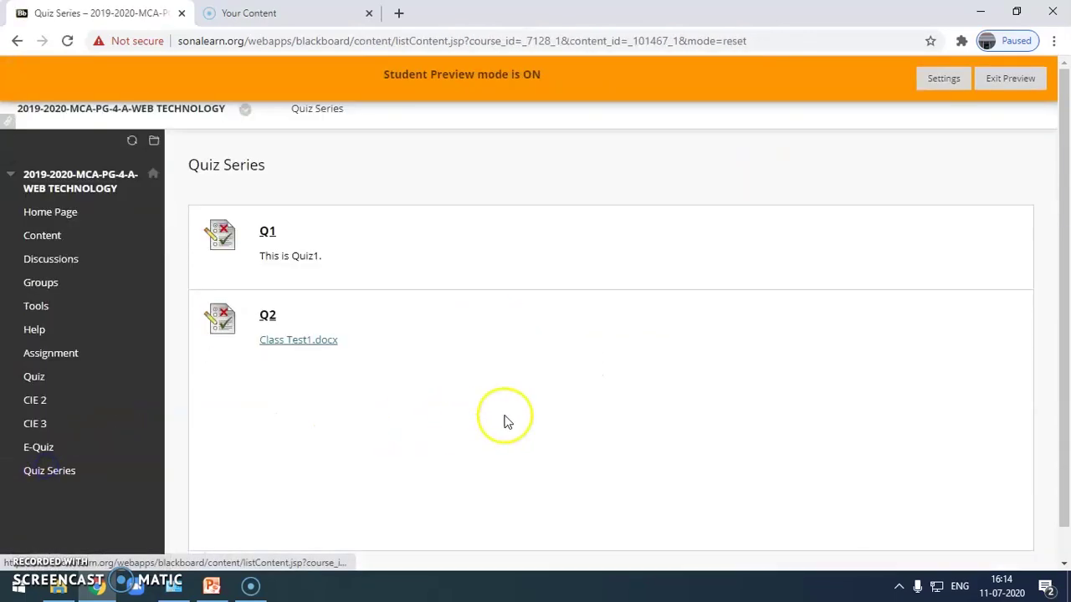
left_click(307, 348)
left_click(57, 549)
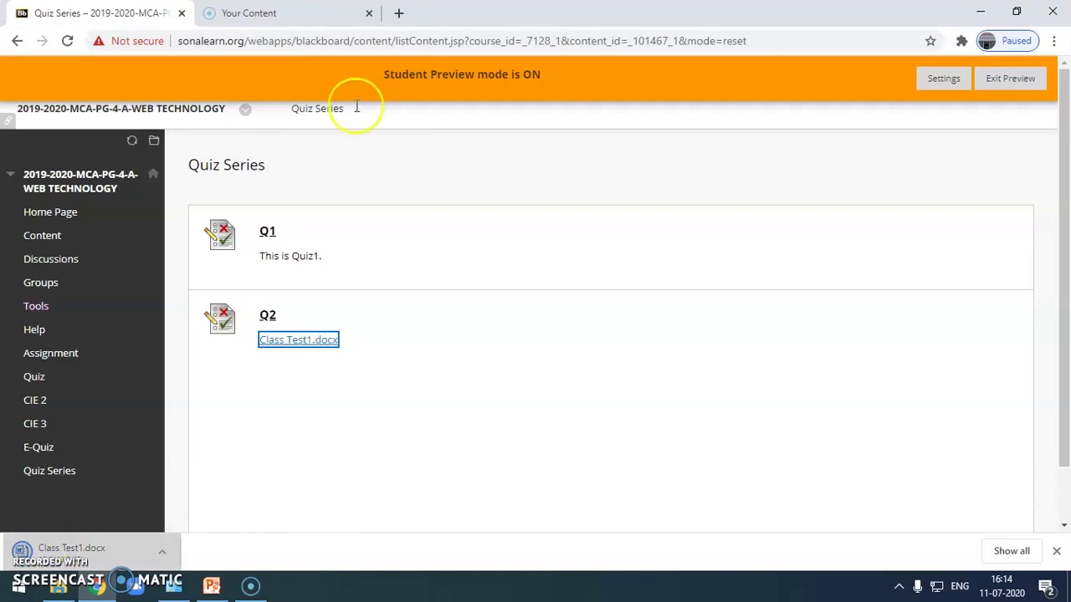
left_click(75, 548)
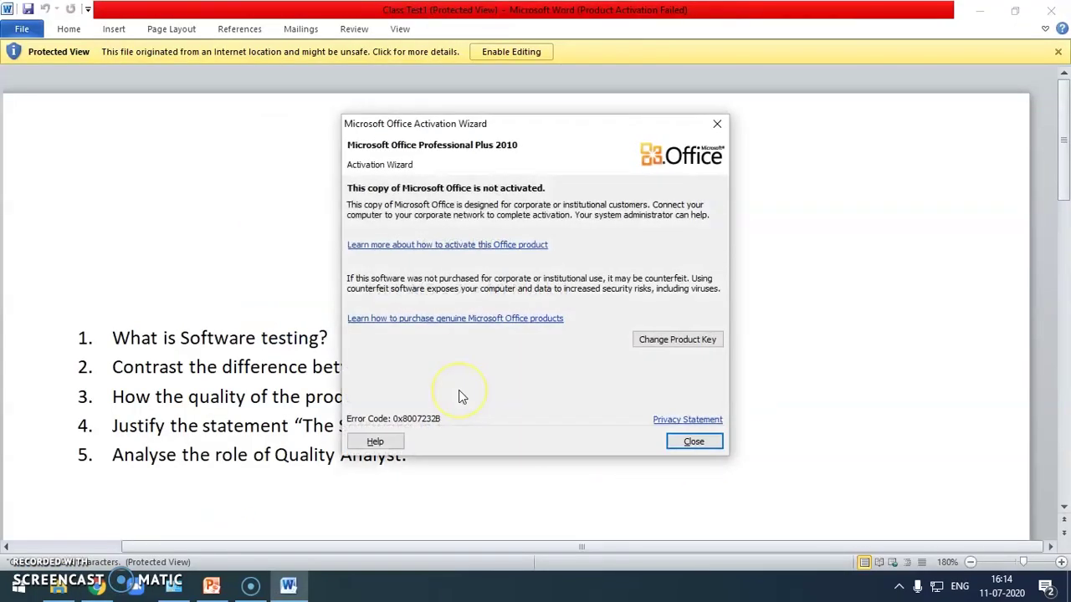
left_click(710, 443)
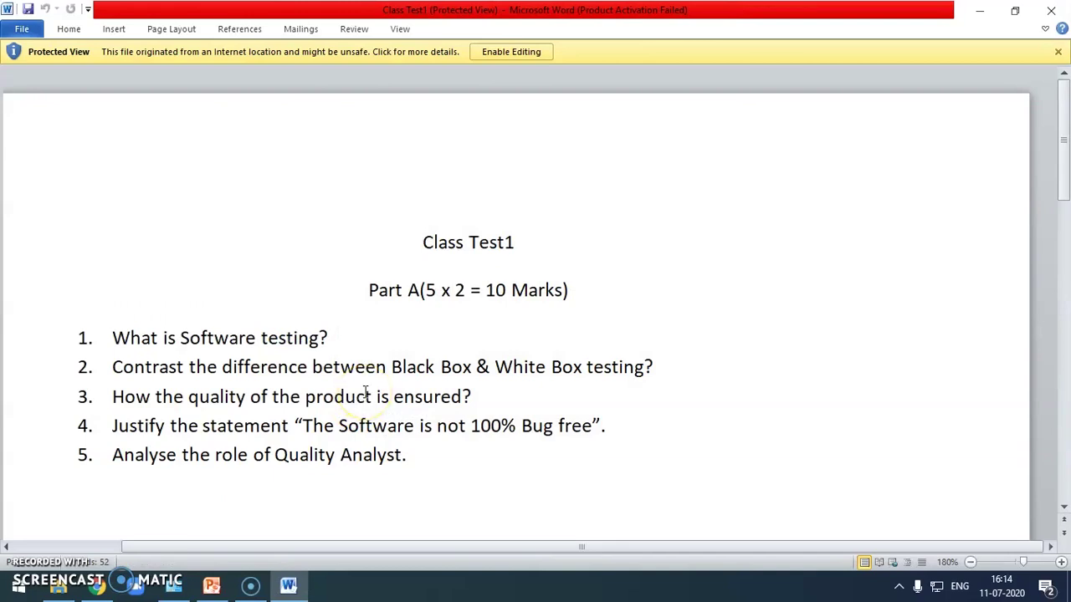
left_click(1051, 12)
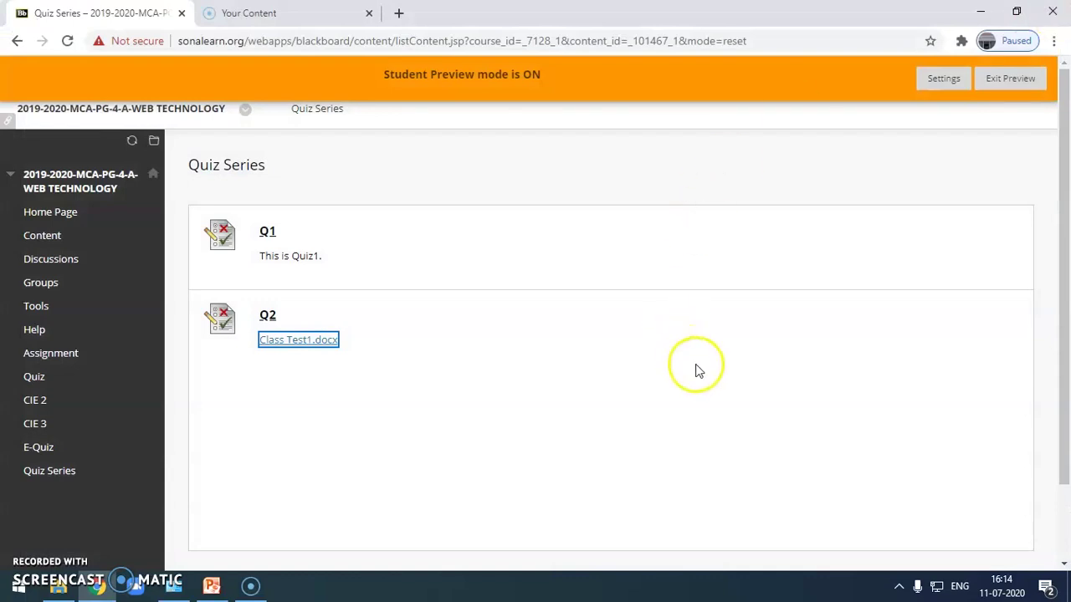
- Try to begin the Q2 test as a student, reopen its start page and cancel back to Quiz Series
left_click(707, 303)
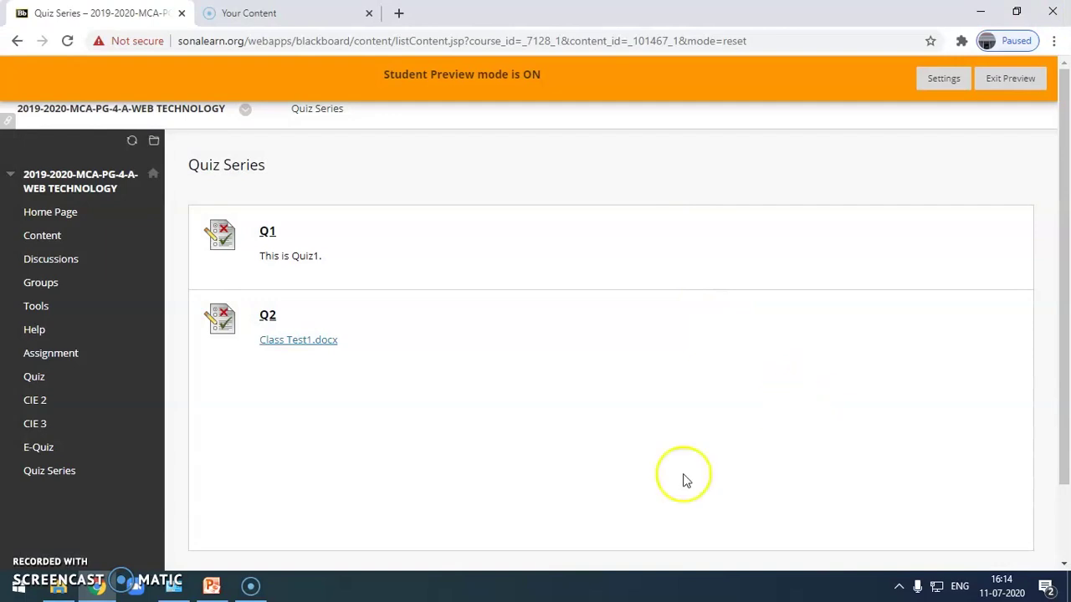
scroll(531, 406, "down", 1)
scroll(534, 406, "up", 1)
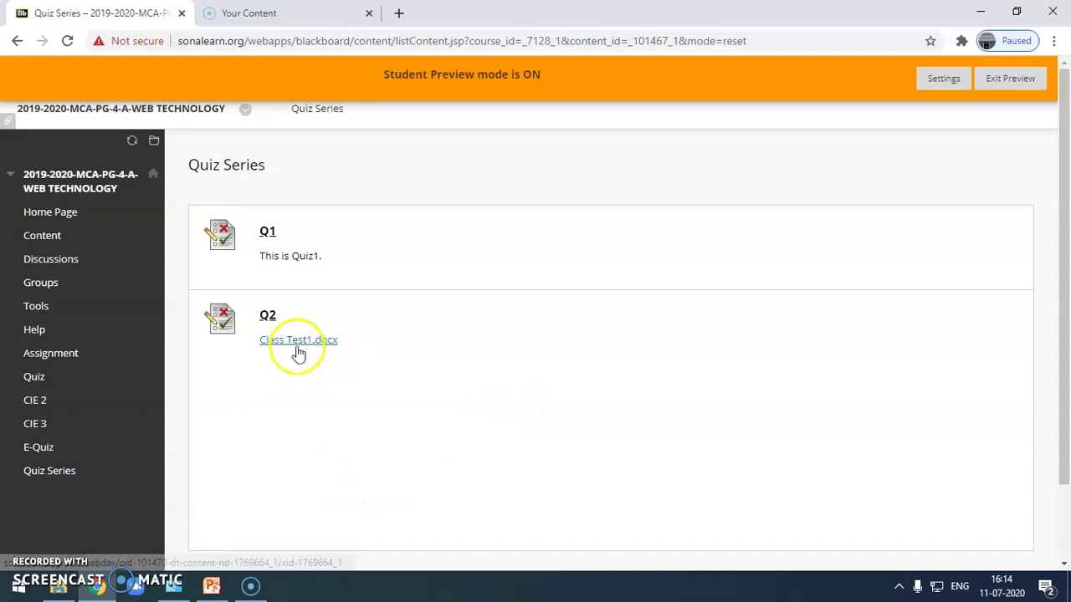
left_click(264, 318)
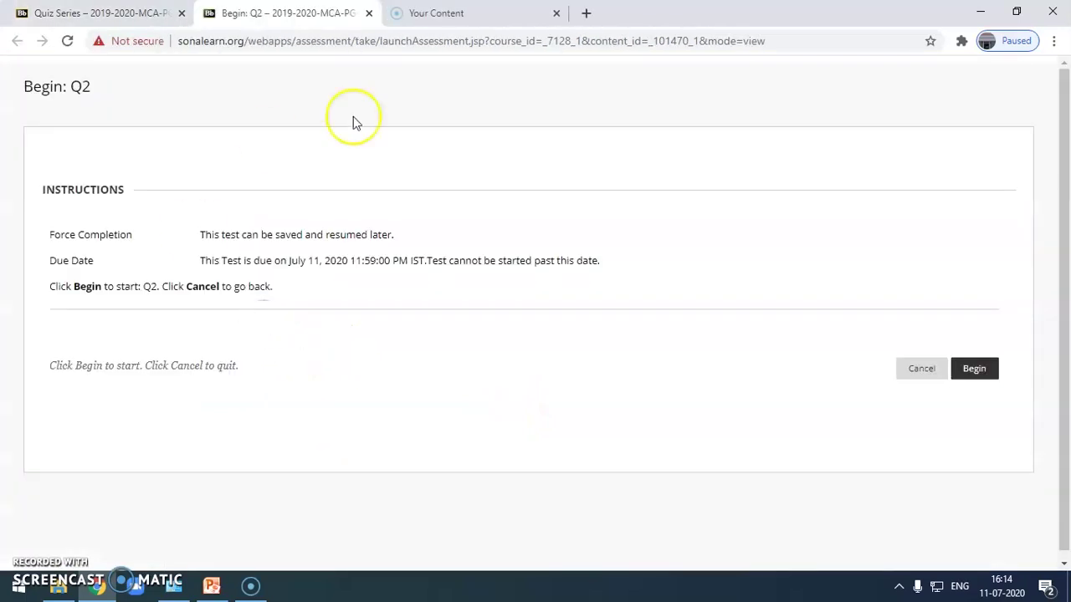
left_click(975, 369)
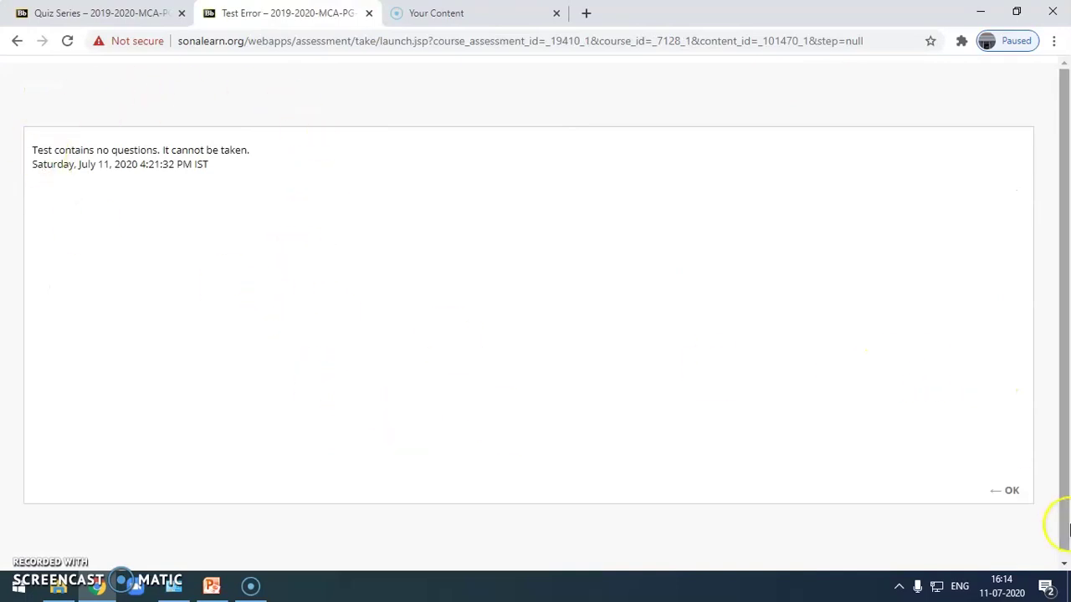
left_click(1013, 492)
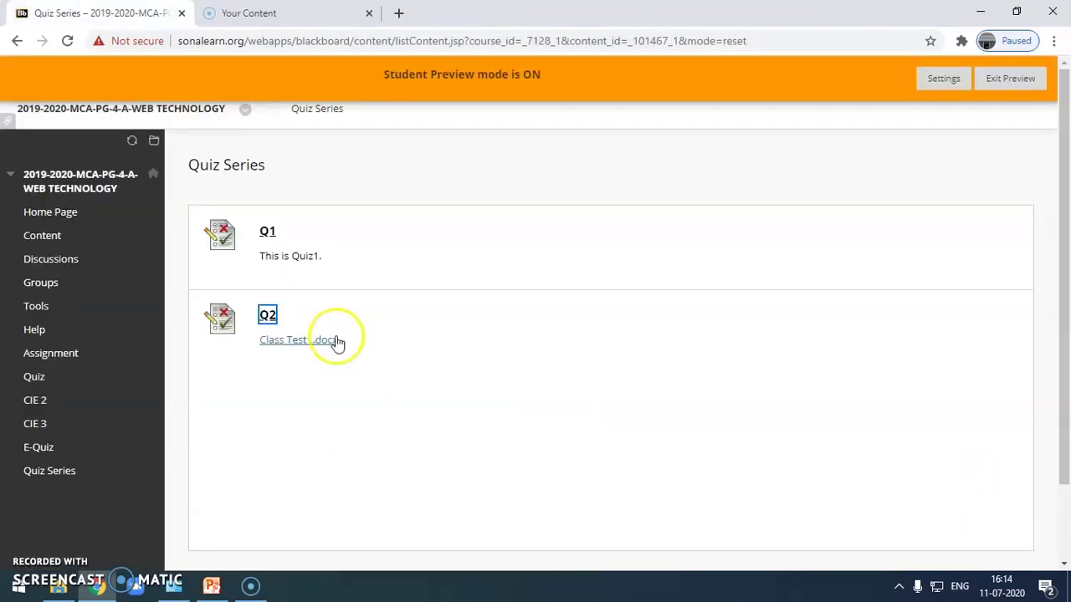
left_click(270, 313)
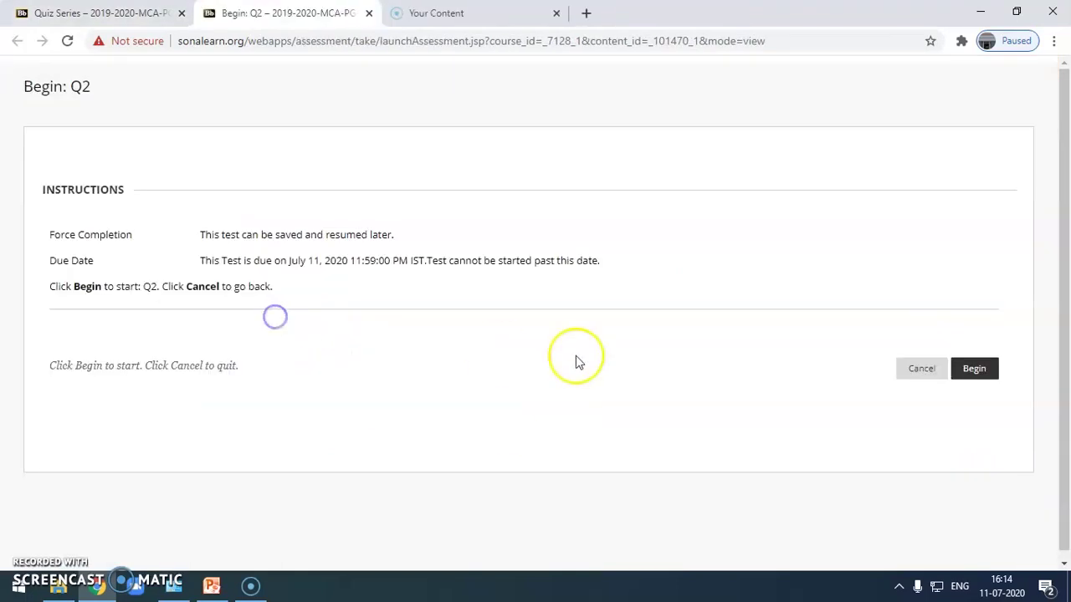
left_click(923, 369)
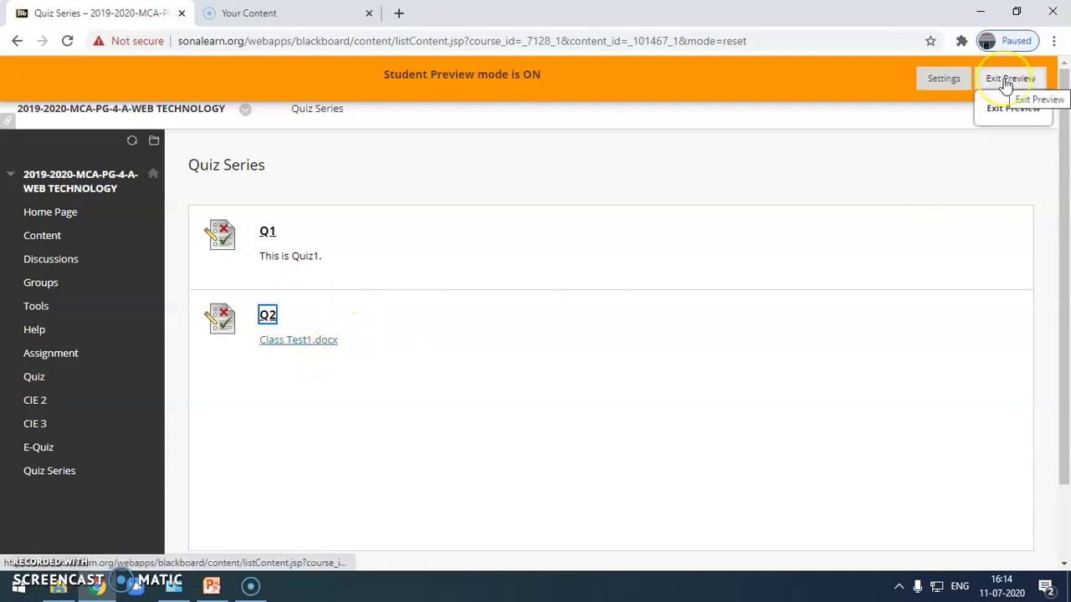
- Exit student preview, deleting the preview user and all its data, and return to the Quiz Series content area
left_click(1008, 79)
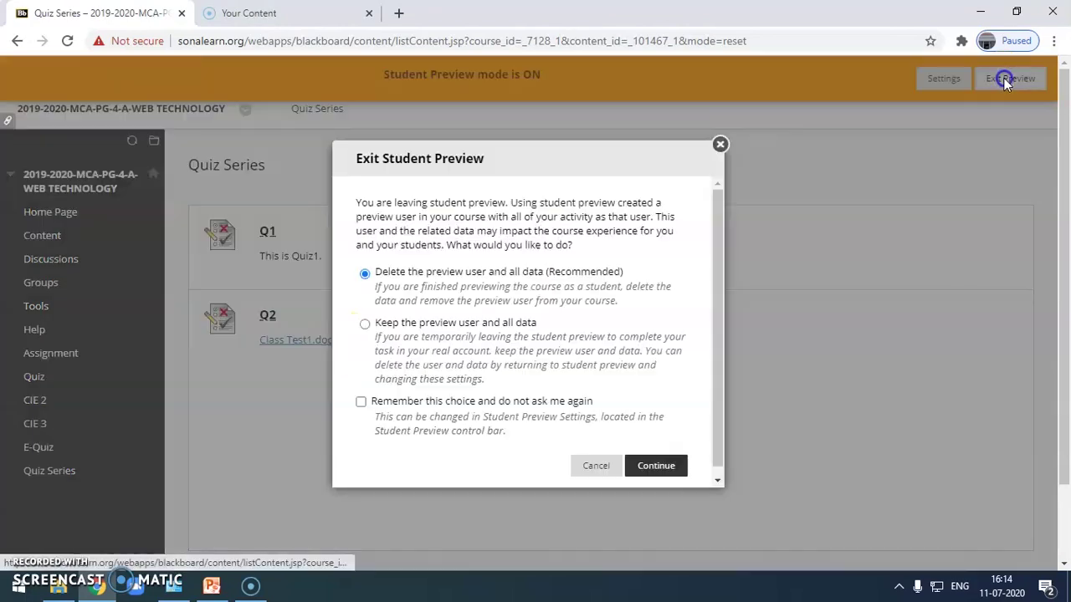
left_click(676, 465)
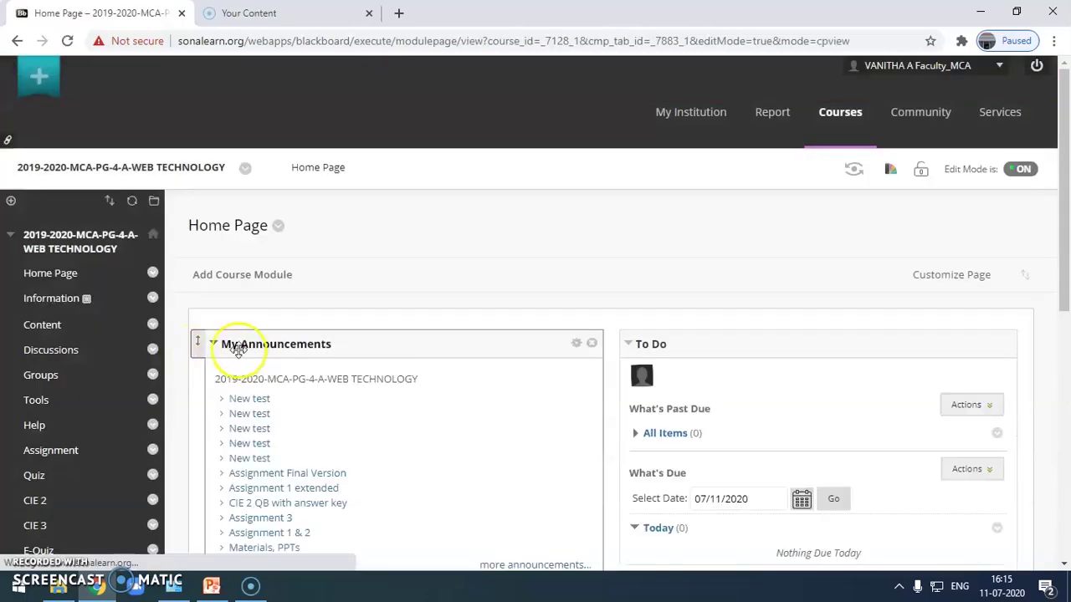
left_click(39, 552)
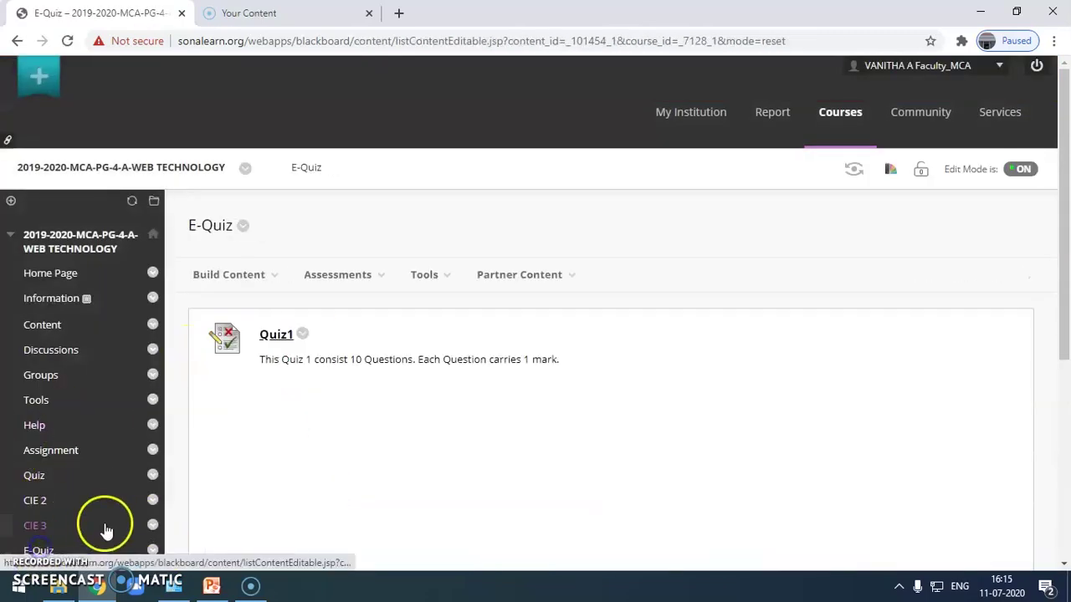
scroll(92, 519, "down", 2)
left_click(52, 472)
scroll(477, 382, "down", 2)
scroll(294, 318, "up", 2)
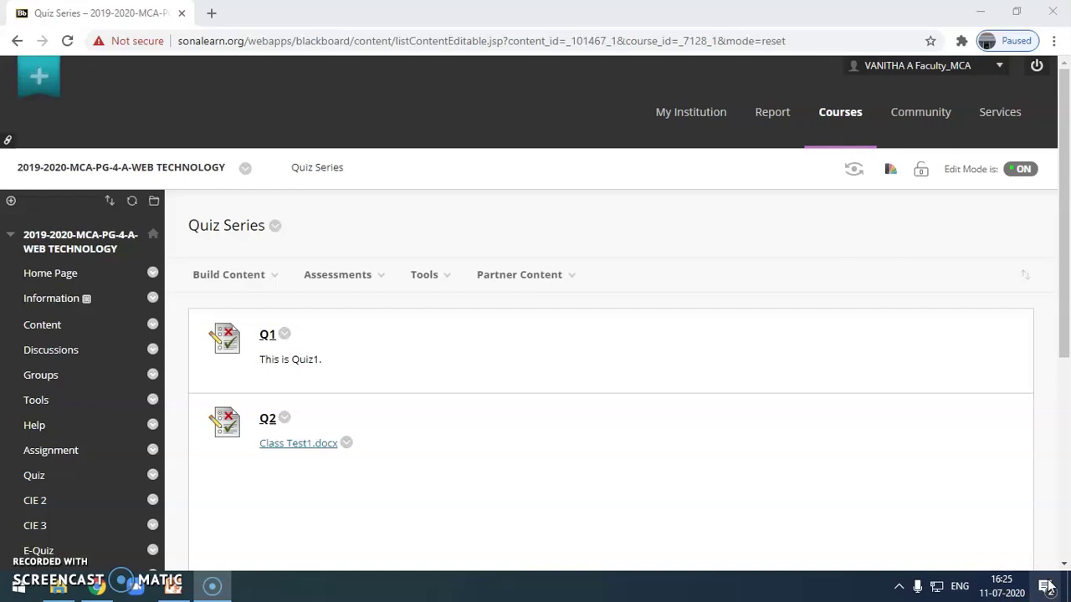
- Open the Q2 test for editing and start a File Response question titled "Class test1"
scroll(585, 360, "down", 2)
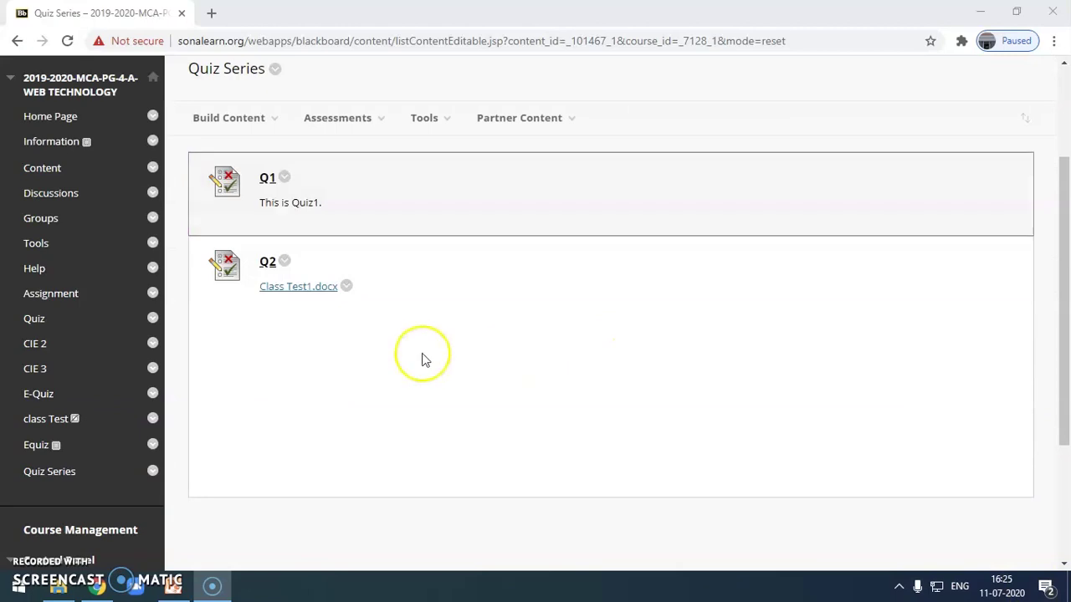
left_click(286, 262)
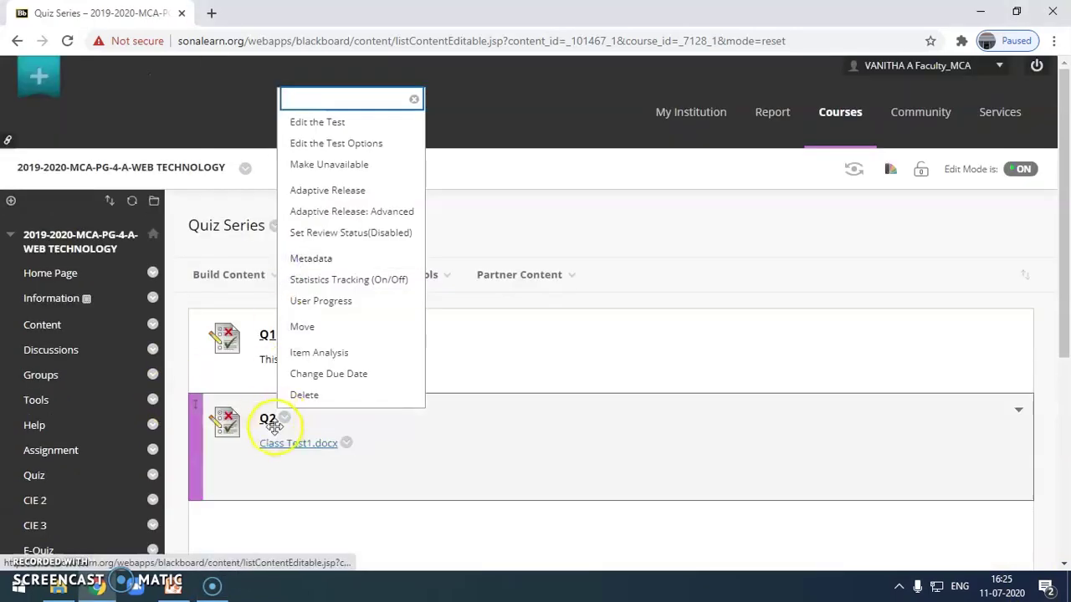
left_click(317, 122)
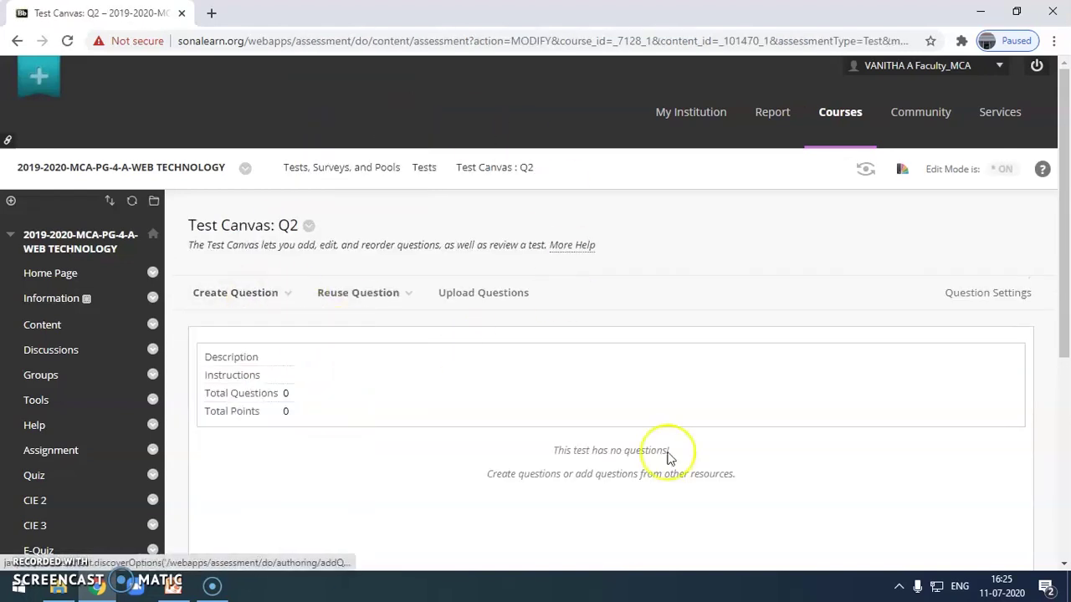
left_click(281, 300)
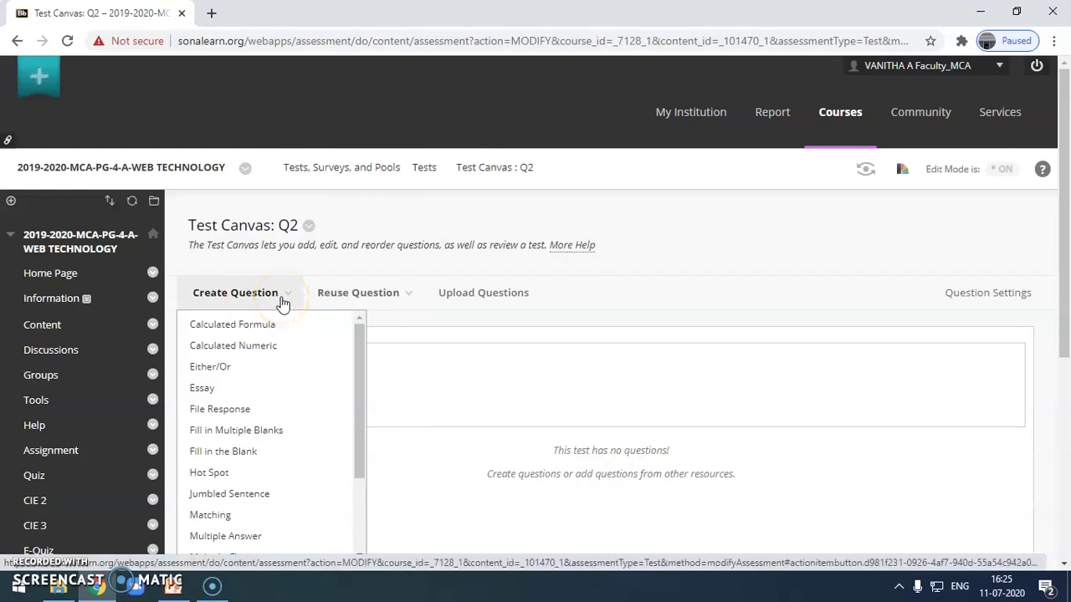
left_click(250, 412)
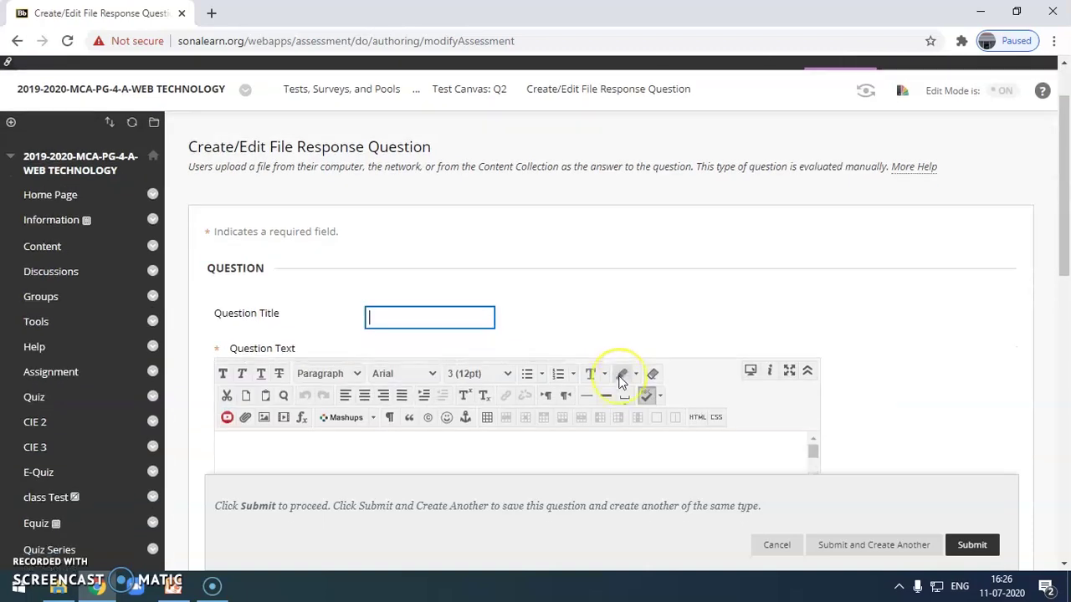
scroll(619, 382, "down", 4)
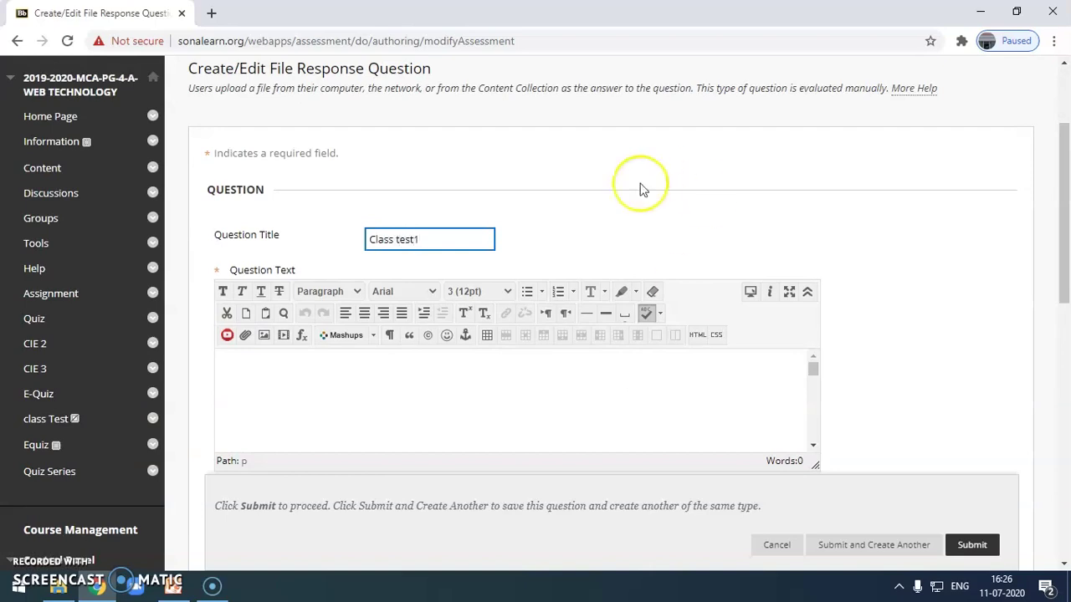
- Insert the Class Test1.docx Word file from the Desktop as a link in the question text, set to open in a new window
left_click(397, 404)
left_click(243, 354)
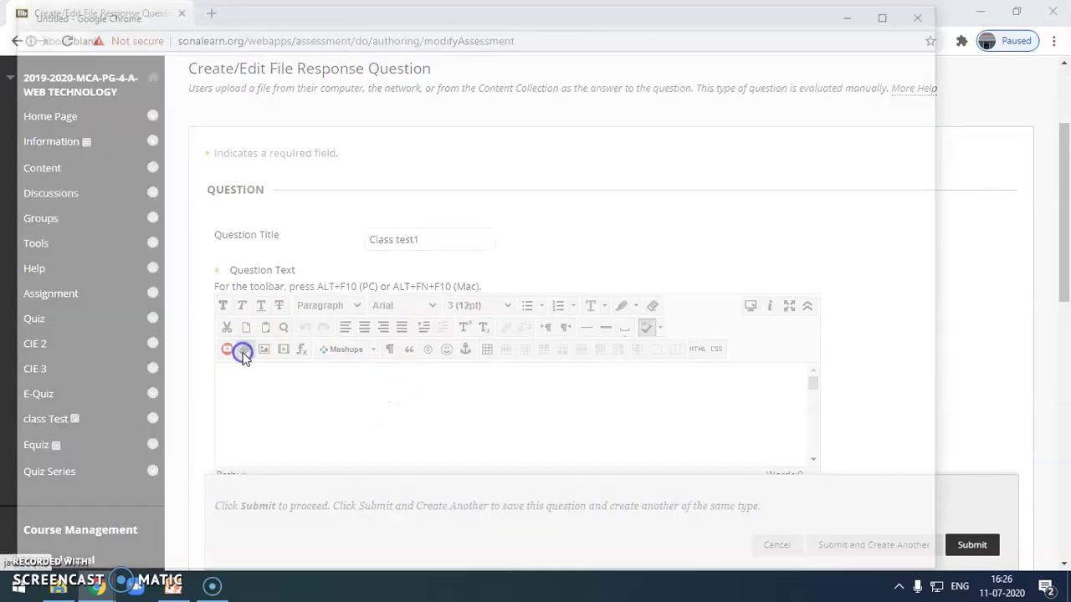
left_click(304, 282)
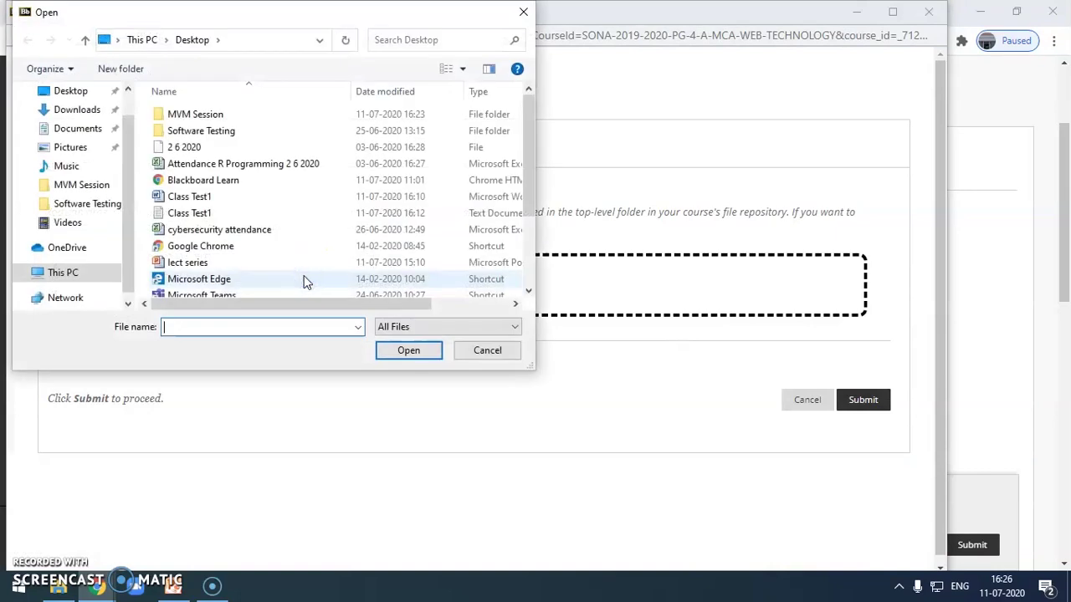
left_click(211, 203)
left_click(410, 351)
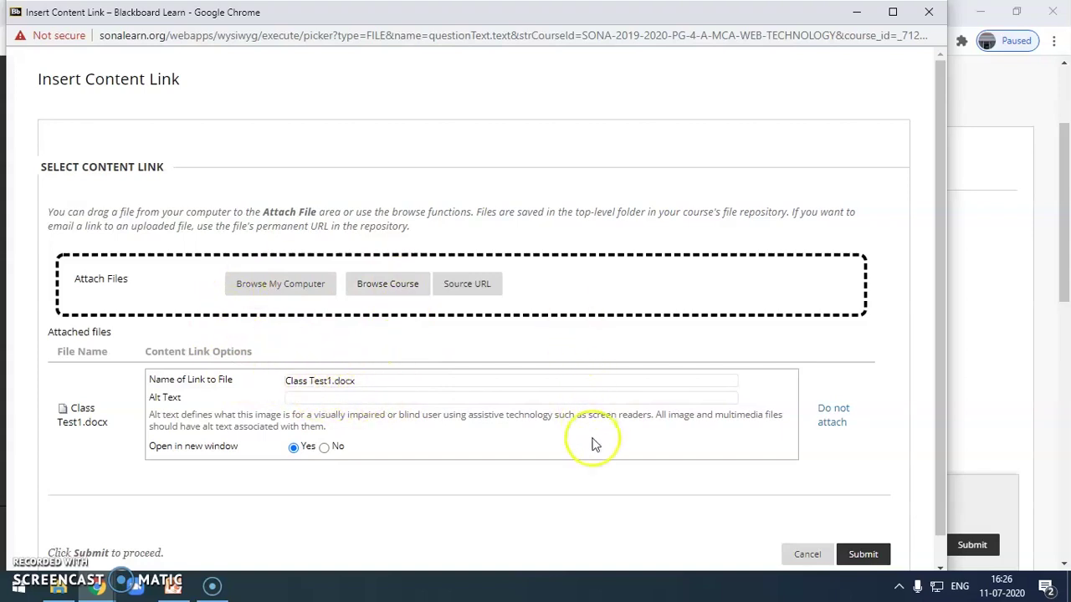
scroll(748, 490, "down", 1)
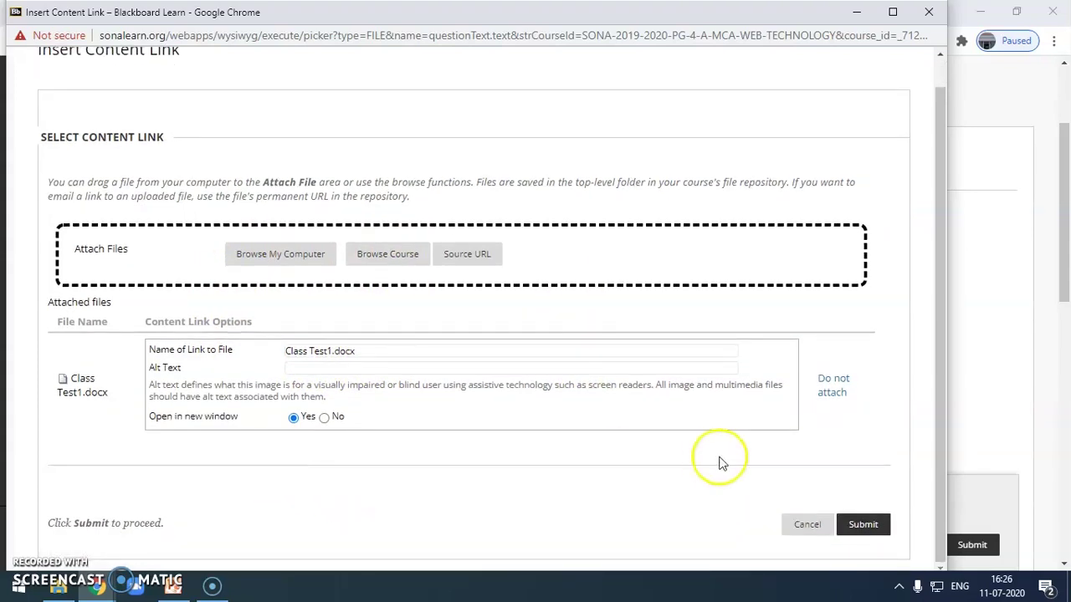
left_click(874, 524)
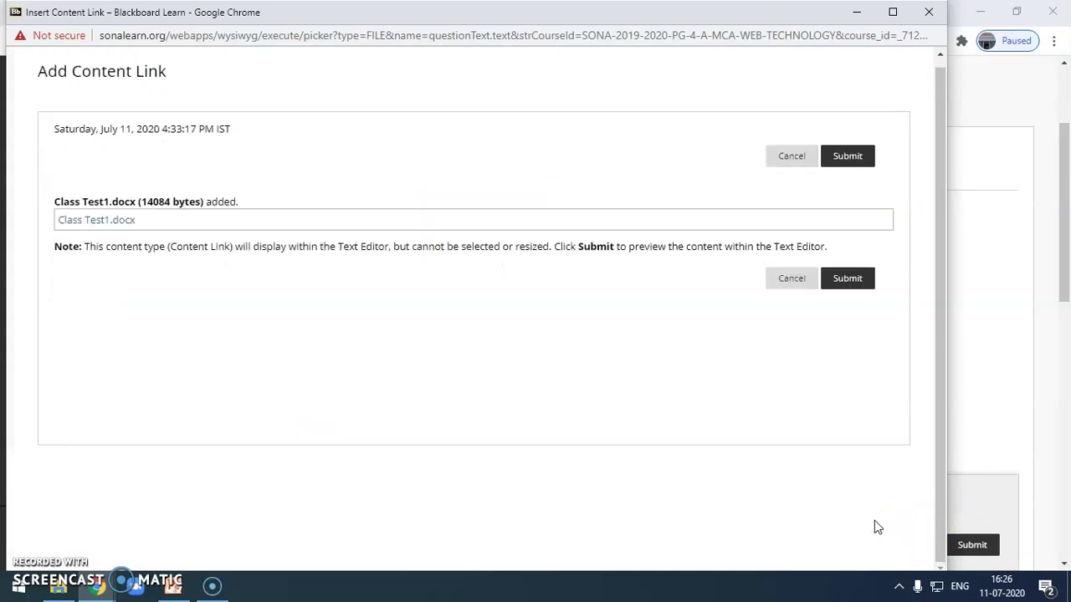
left_click(861, 281)
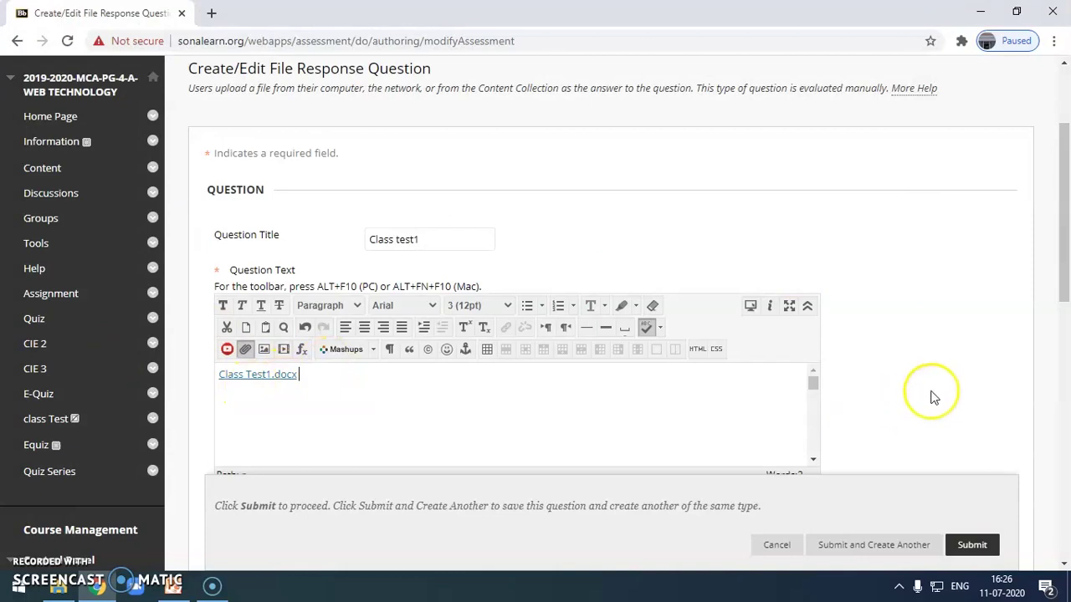
- Examine the File Response question's rubric choices, categories and keywords, and instructor notes
scroll(937, 393, "down", 1)
scroll(939, 393, "down", 3)
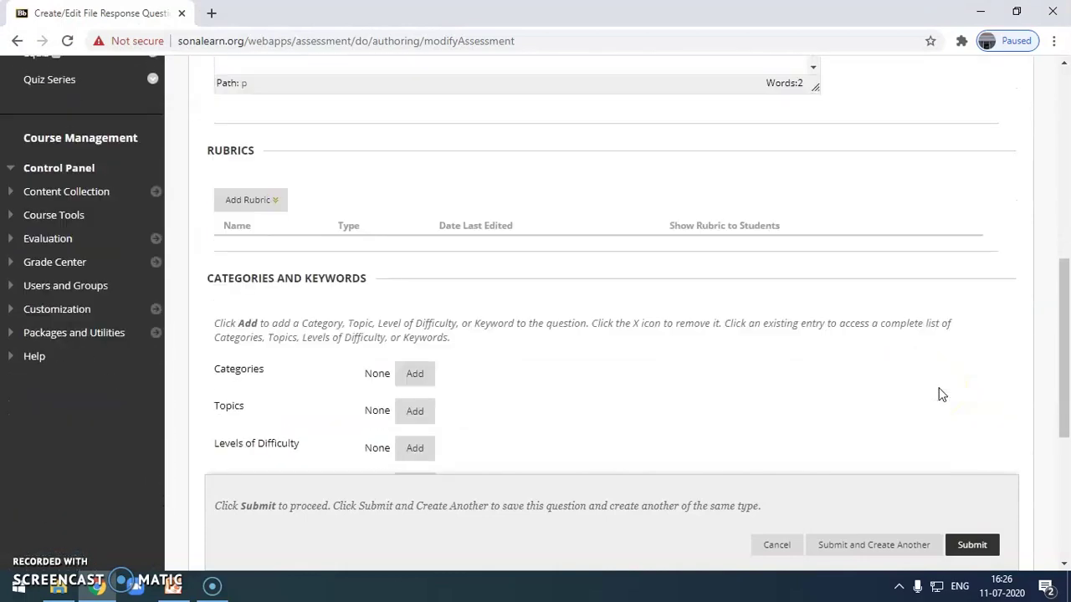
scroll(940, 393, "down", 1)
scroll(939, 394, "up", 1)
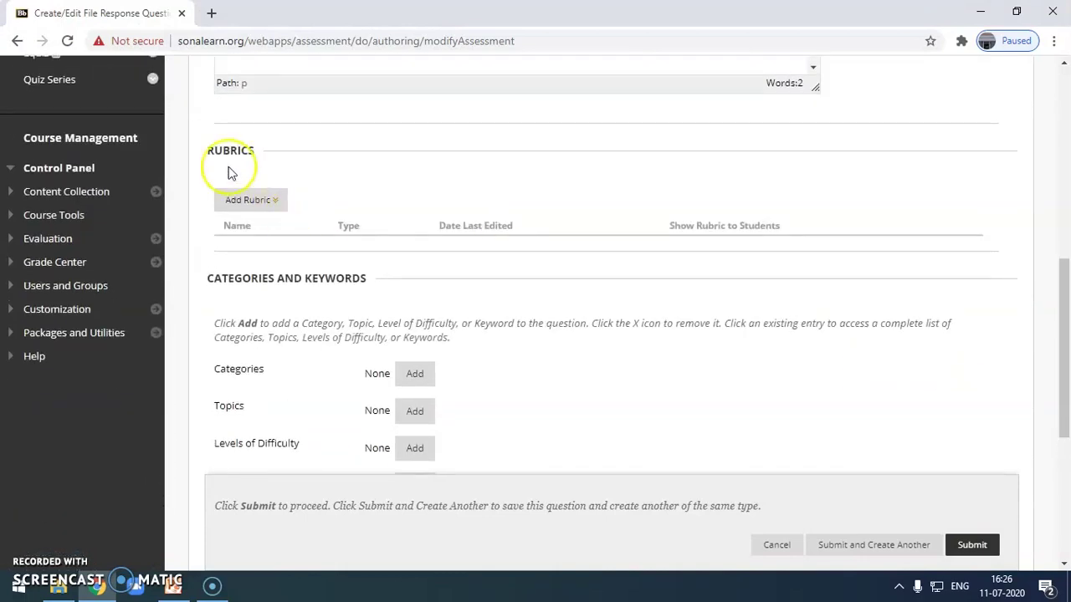
left_click(251, 201)
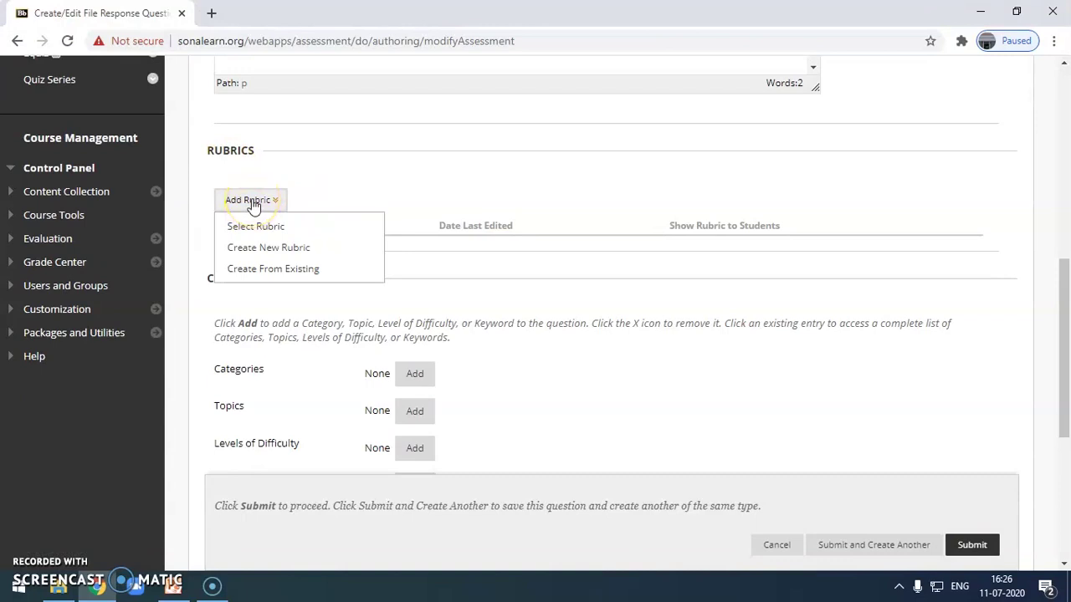
left_click(409, 174)
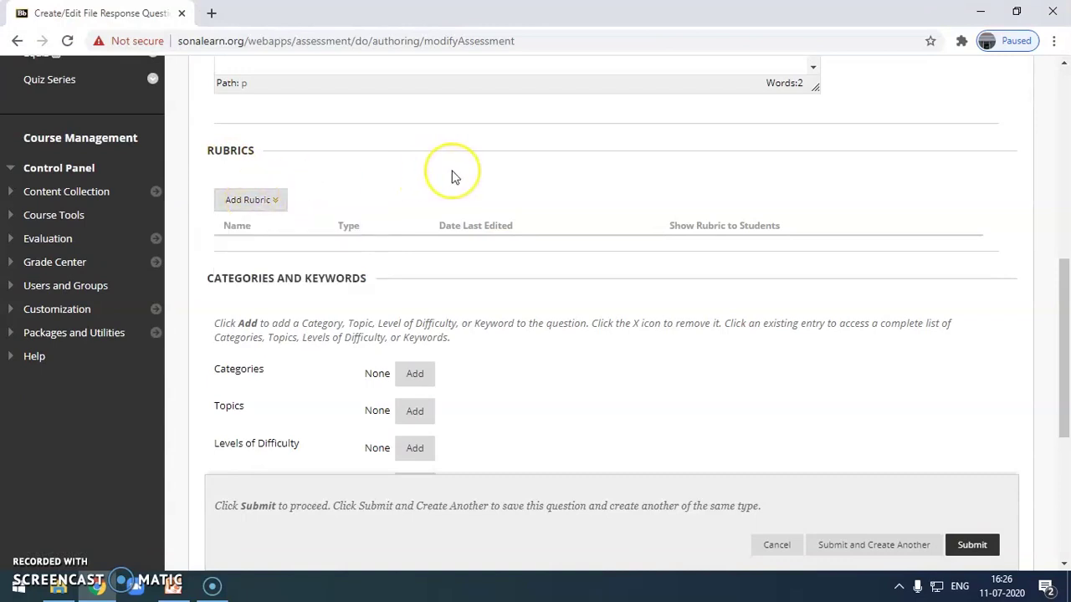
left_click(243, 200)
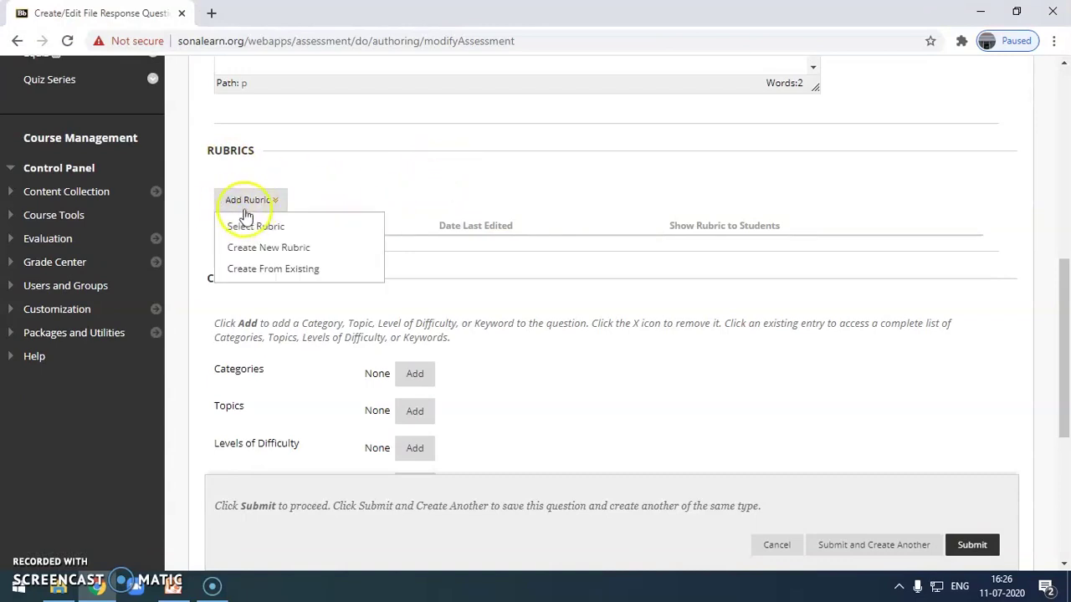
left_click(266, 250)
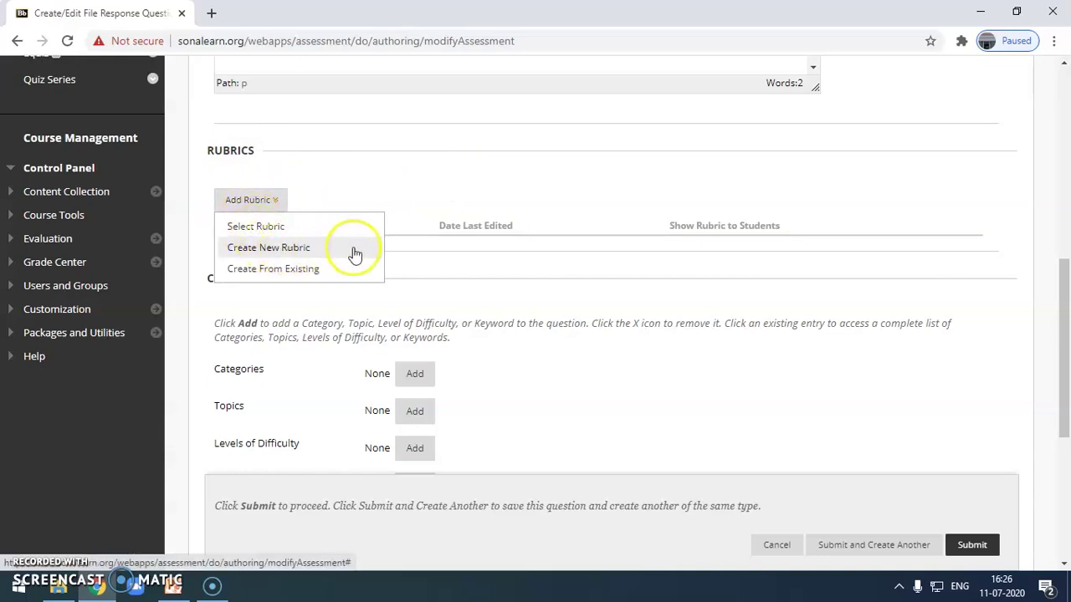
left_click(513, 239)
scroll(578, 234, "down", 1)
scroll(578, 240, "down", 1)
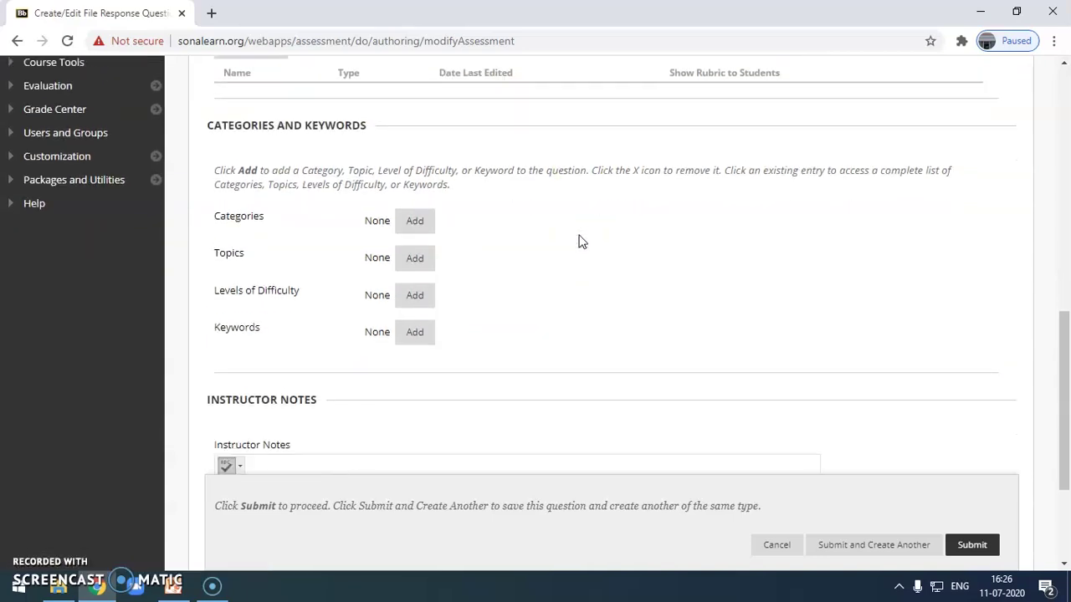
left_click(693, 244)
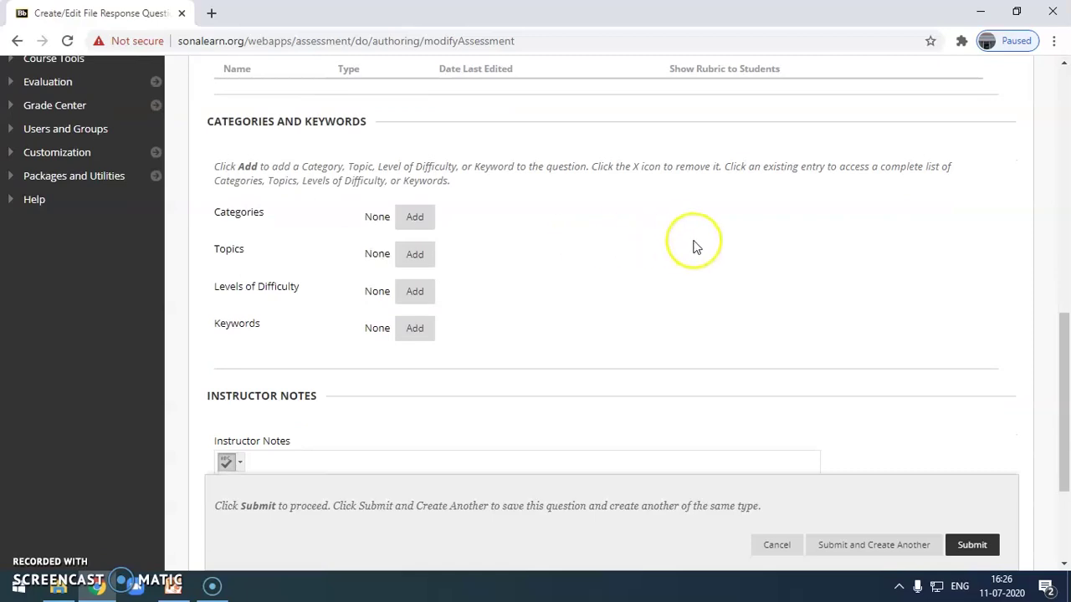
scroll(693, 243, "down", 3)
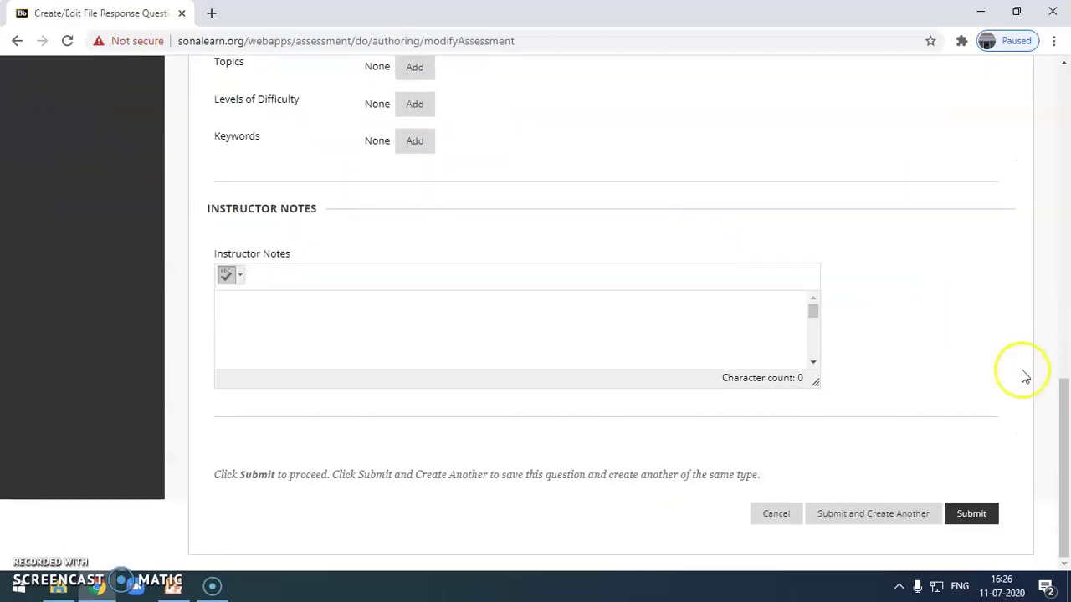
scroll(898, 409, "up", 9)
scroll(899, 403, "down", 5)
- Submit the File Response question, review it on the Q2 test canvas and return to Quiz Series
left_click(972, 545)
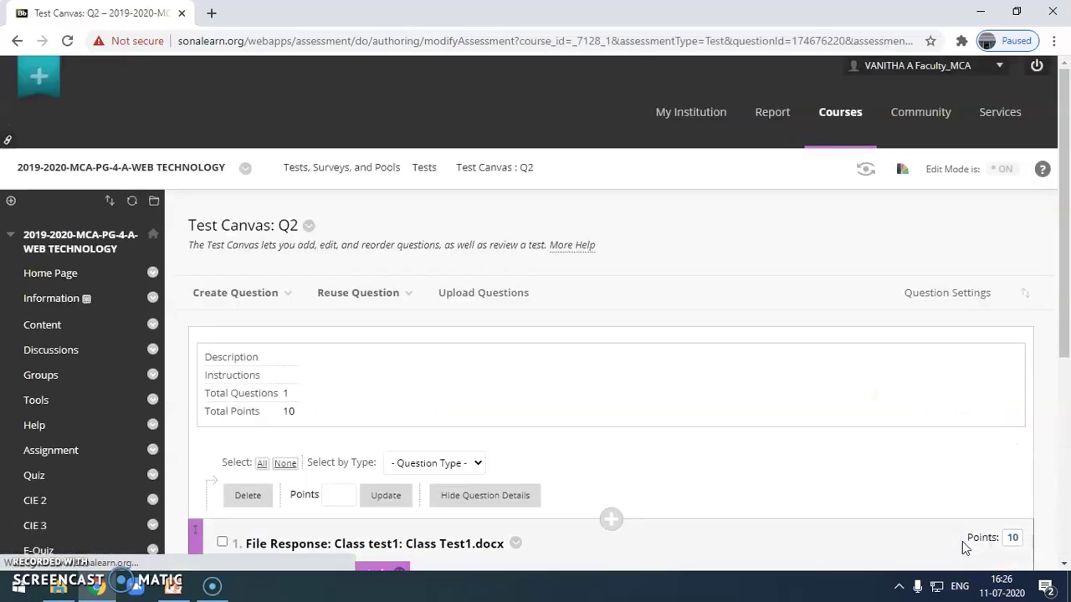
scroll(890, 452, "down", 3)
scroll(894, 449, "down", 2)
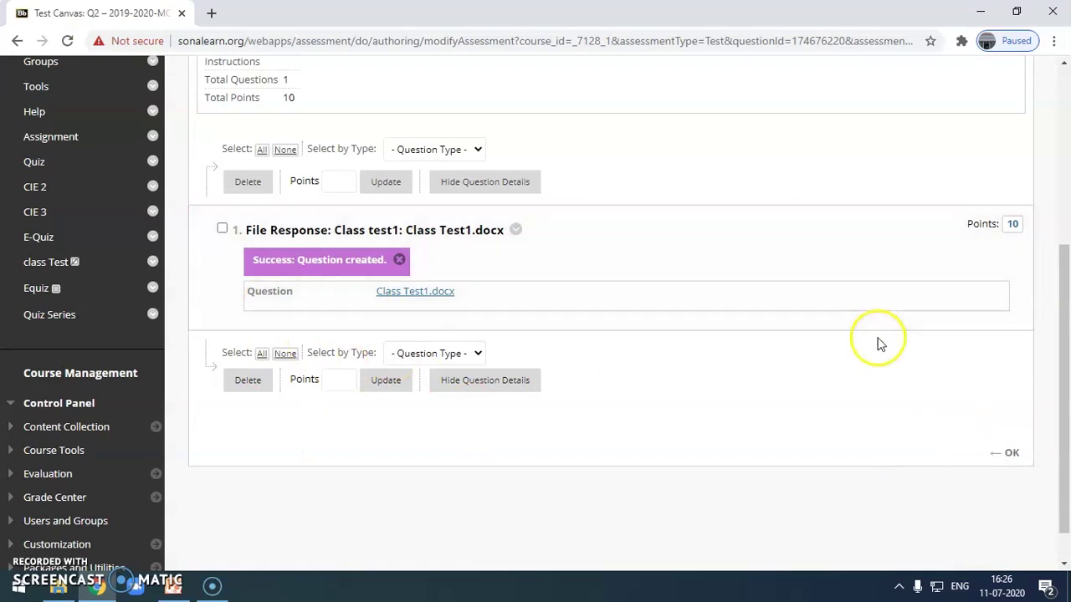
scroll(877, 342, "down", 1)
scroll(707, 454, "up", 8)
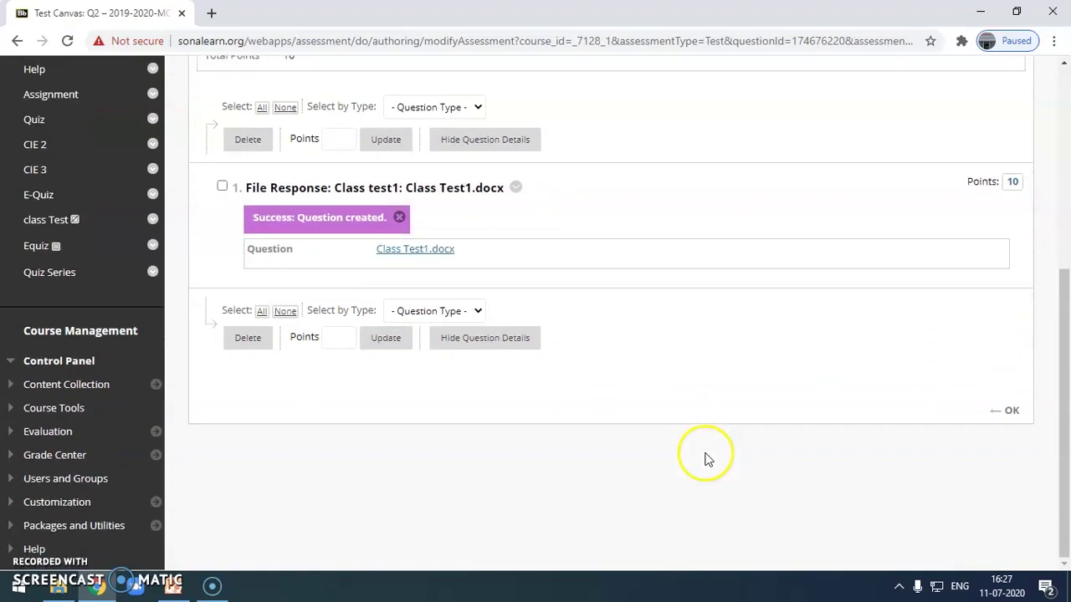
scroll(751, 468, "down", 7)
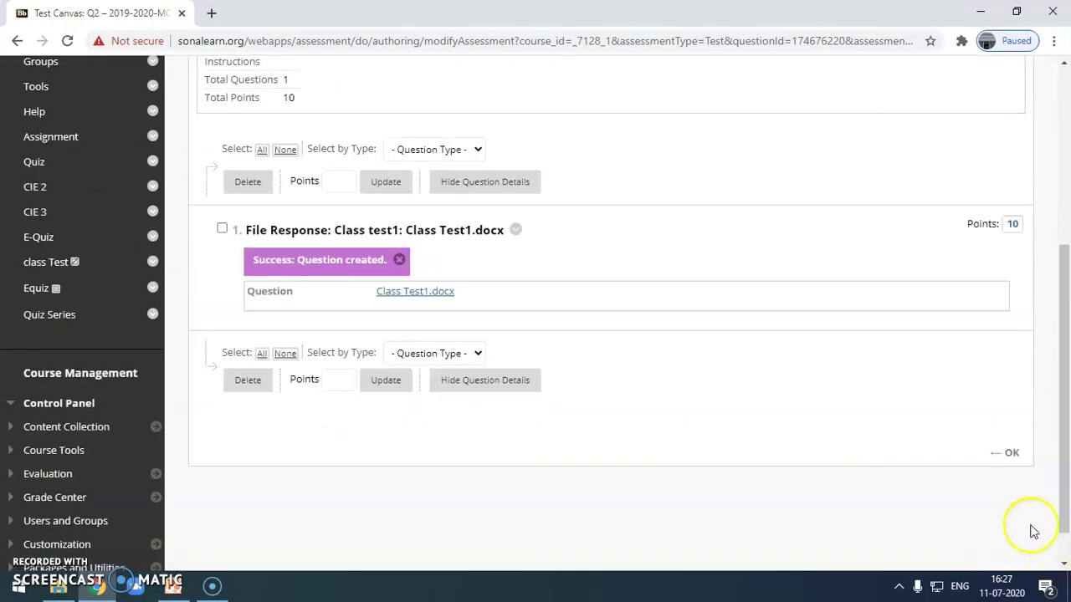
left_click(1016, 460)
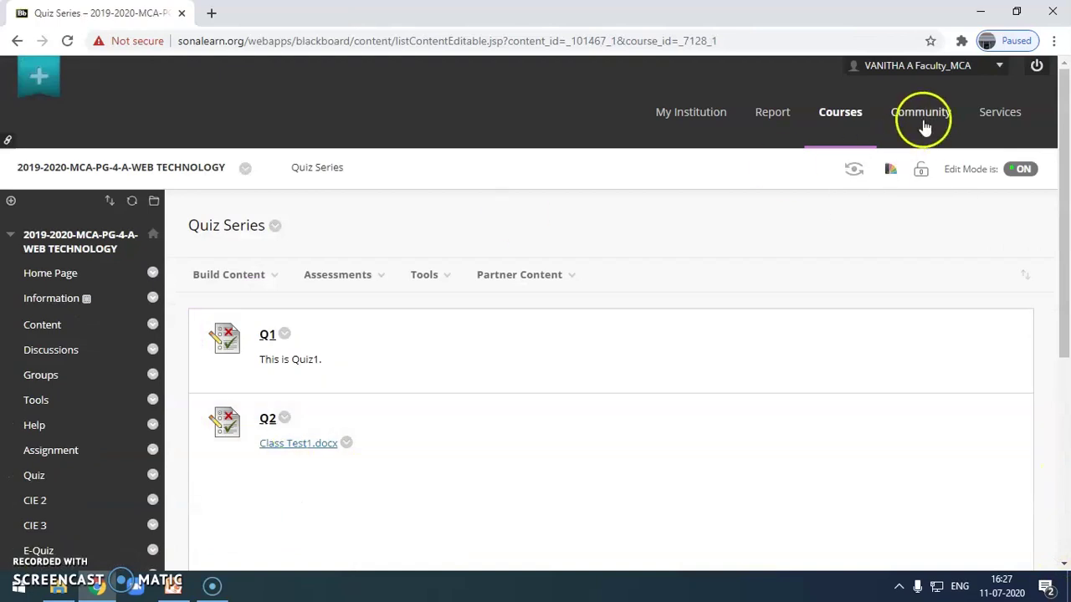
- Enter student preview, open Q2 from Quiz Series and begin the test
left_click(853, 169)
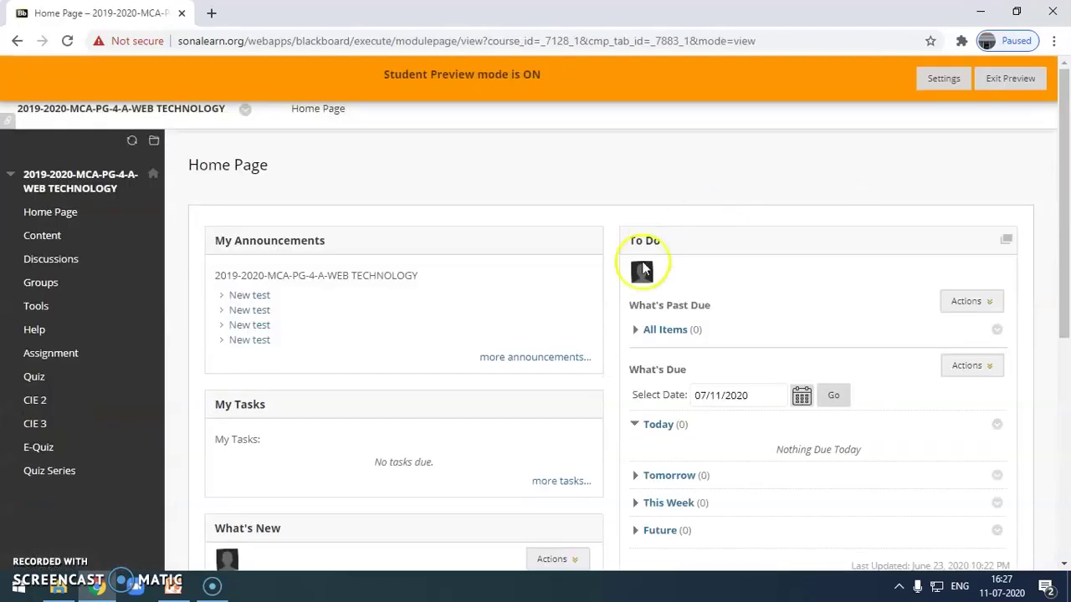
left_click(58, 471)
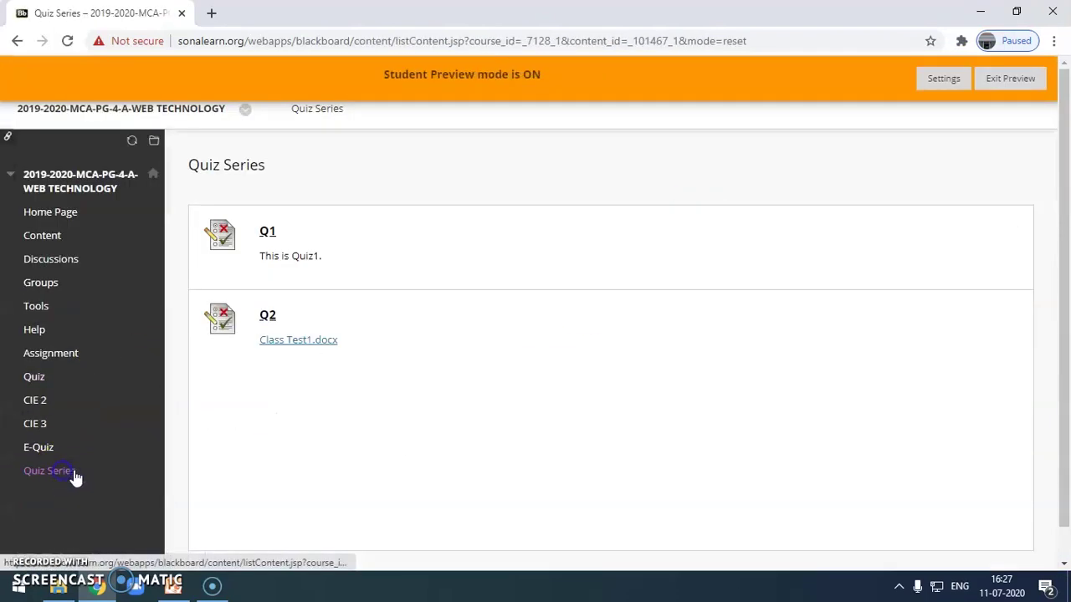
left_click(270, 317)
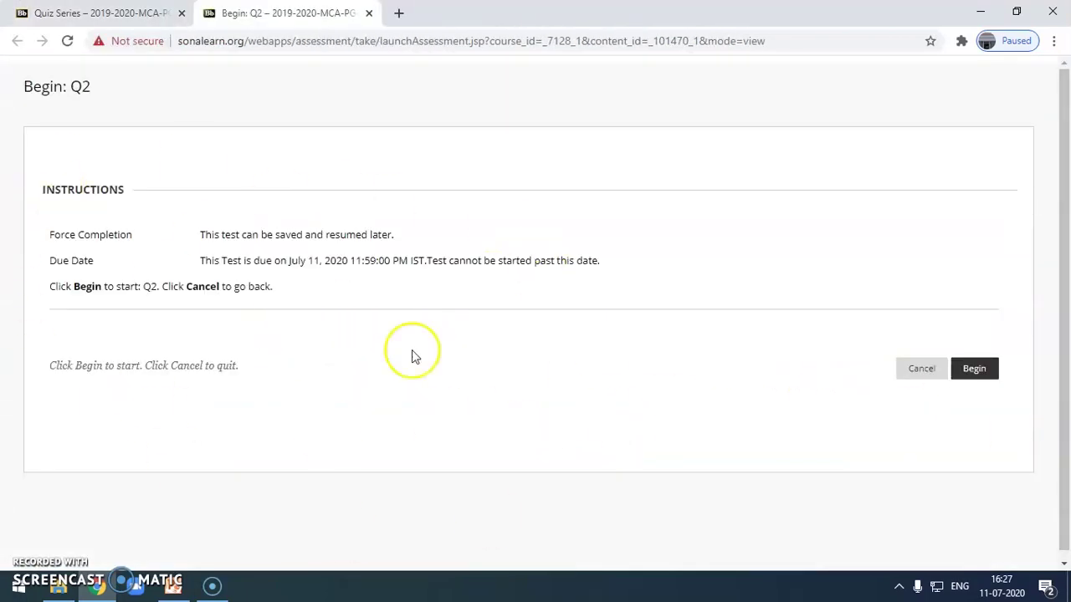
left_click(974, 373)
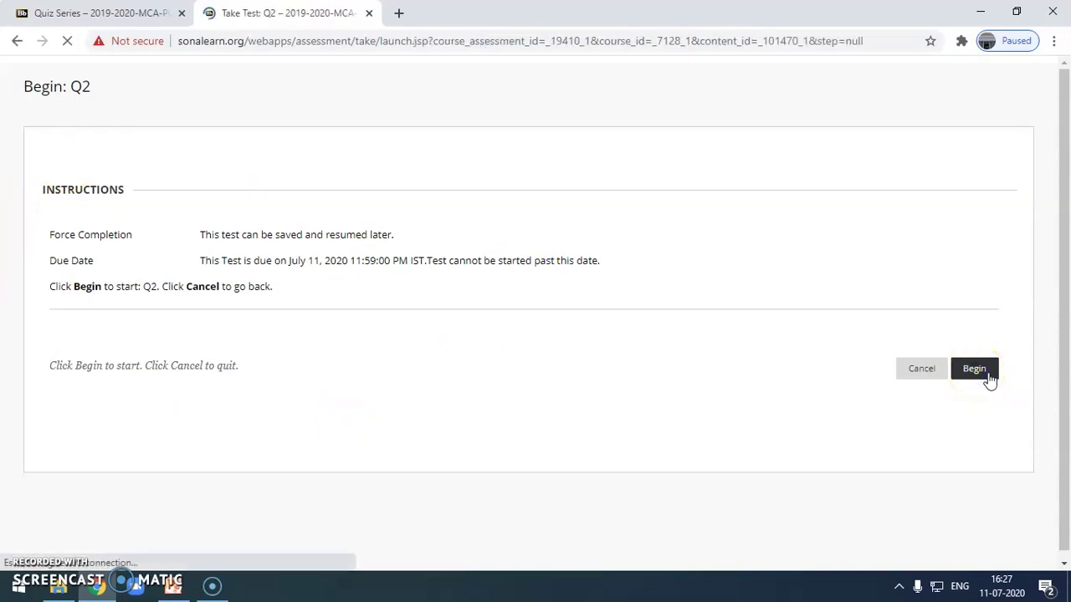
left_click(955, 359)
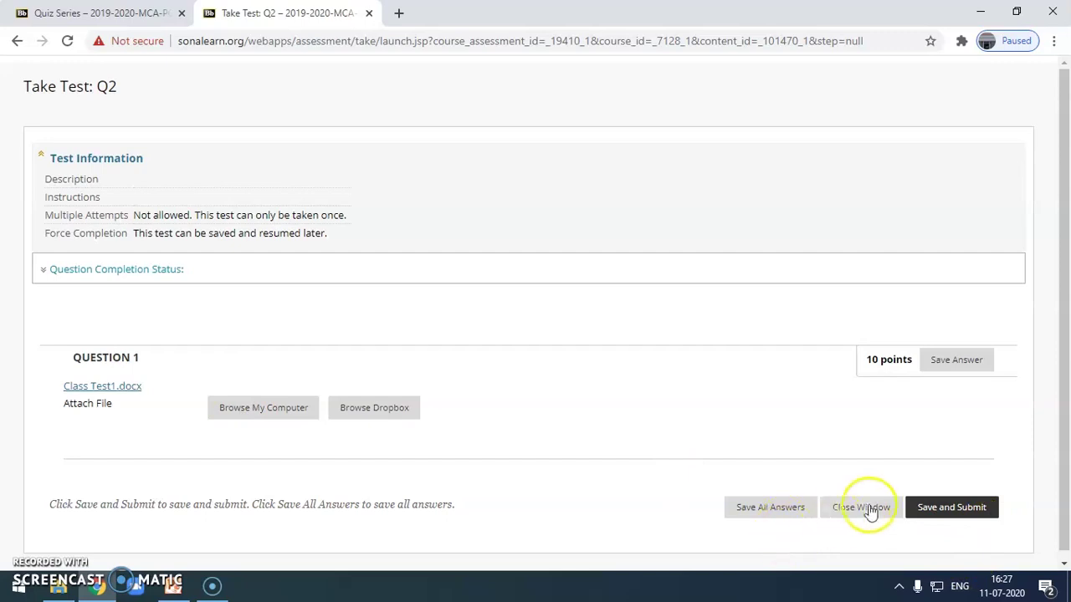
- Save and submit the Q2 test attempt without attaching an answer file, confirming the submission
scroll(685, 412, "down", 1)
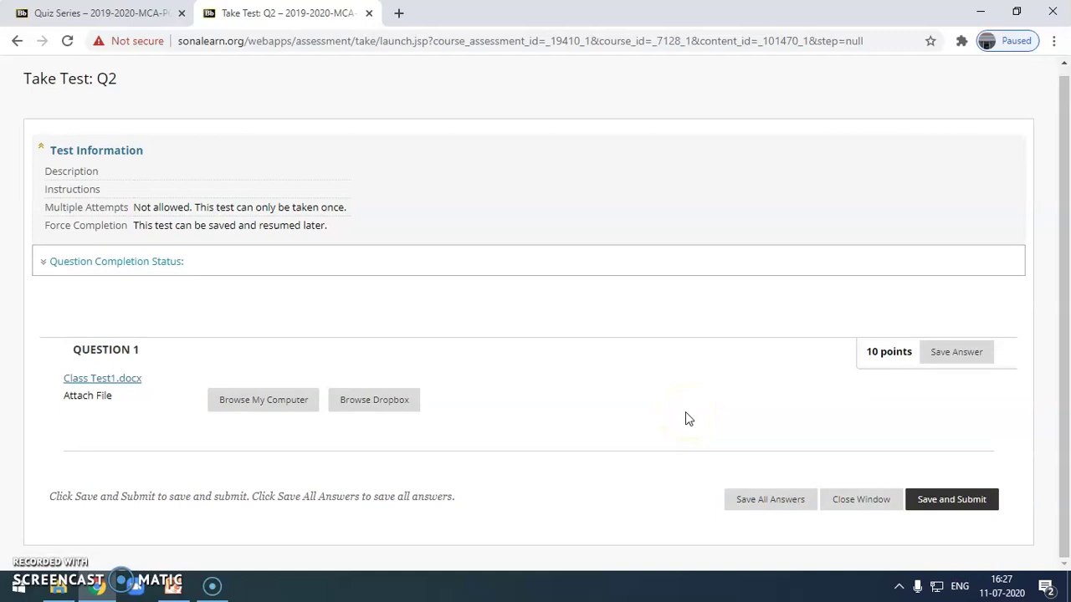
scroll(666, 428, "up", 1)
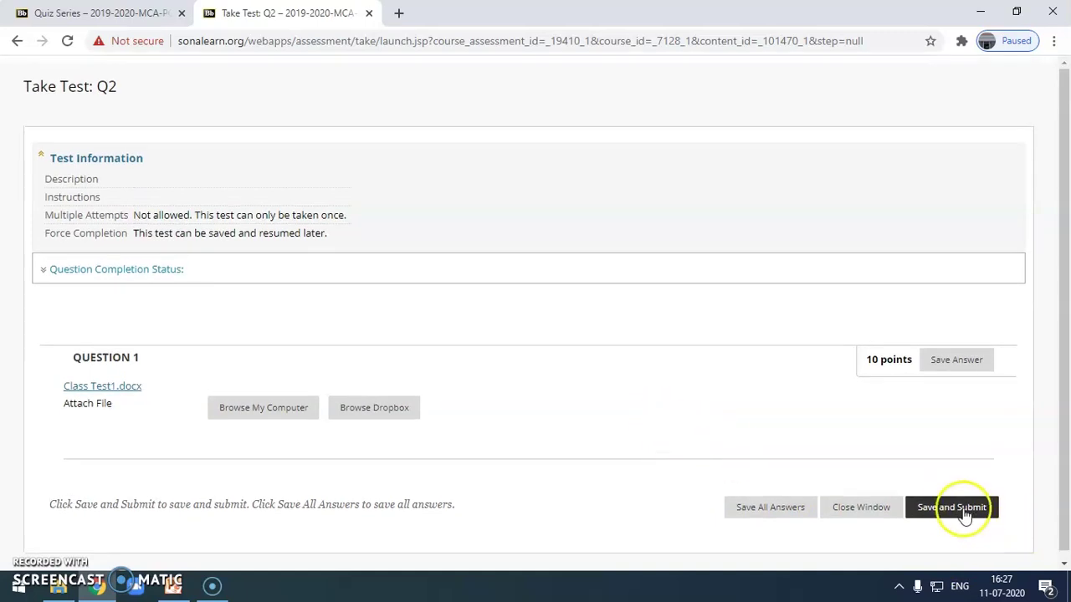
left_click(934, 512)
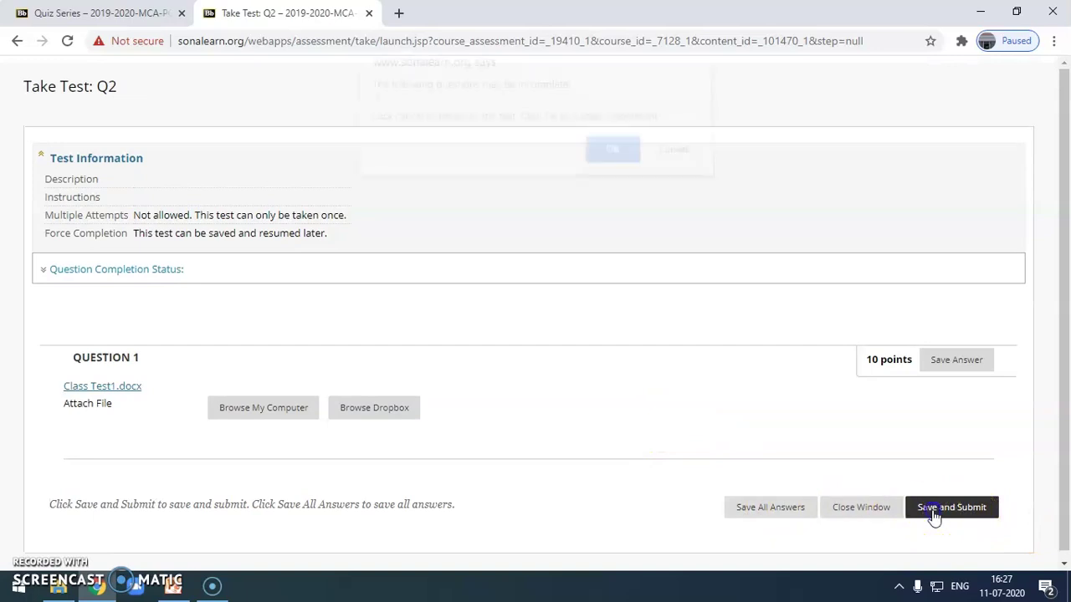
left_click(615, 152)
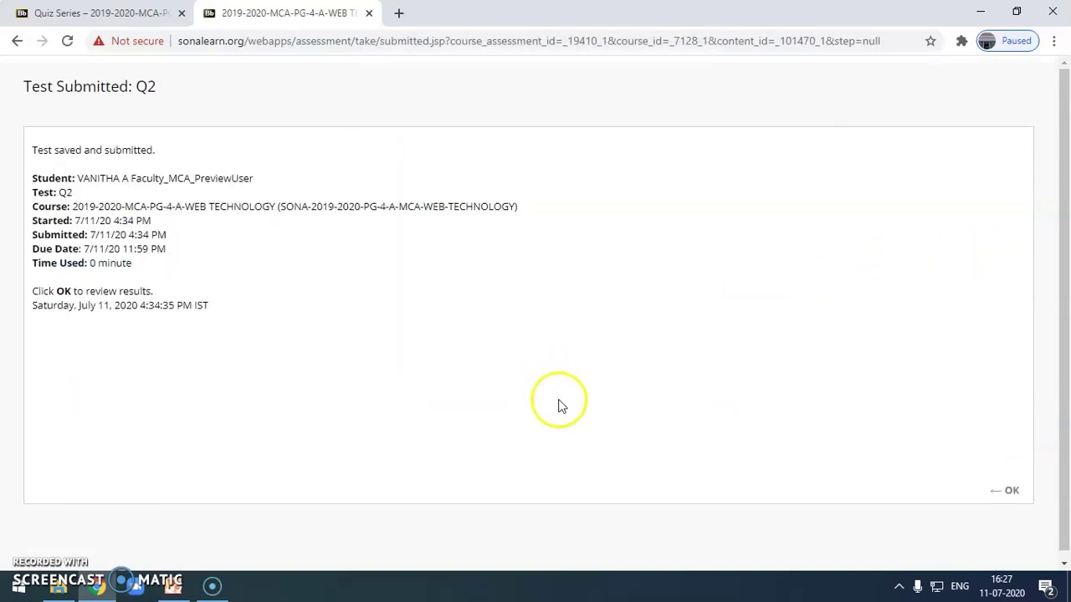
- Review the submitted Q2 attempt and exit student preview, deleting the preview user and all data
left_click(1012, 490)
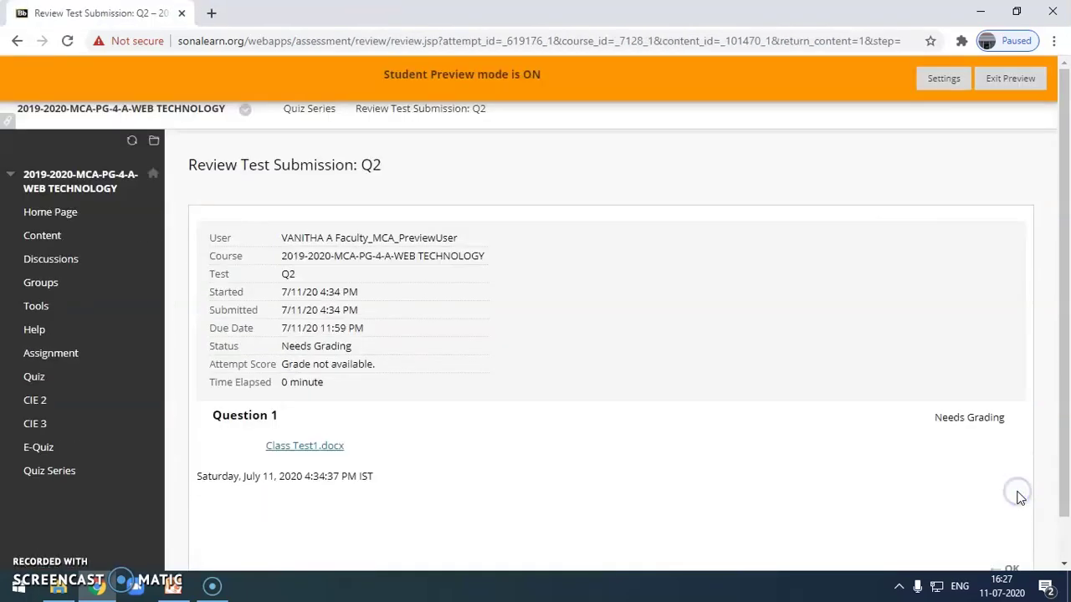
left_click(1013, 79)
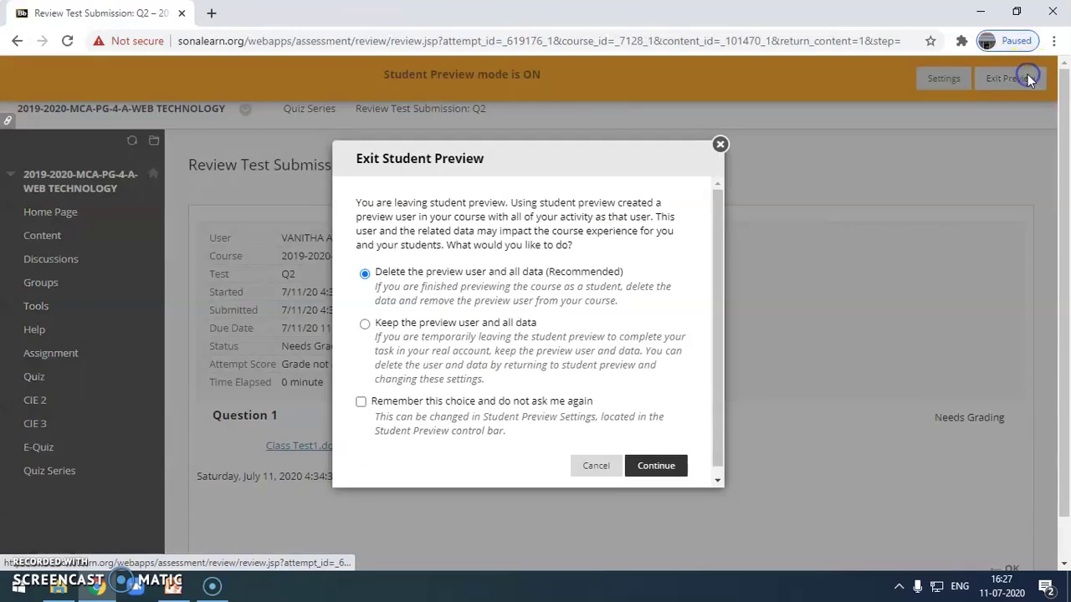
left_click(679, 470)
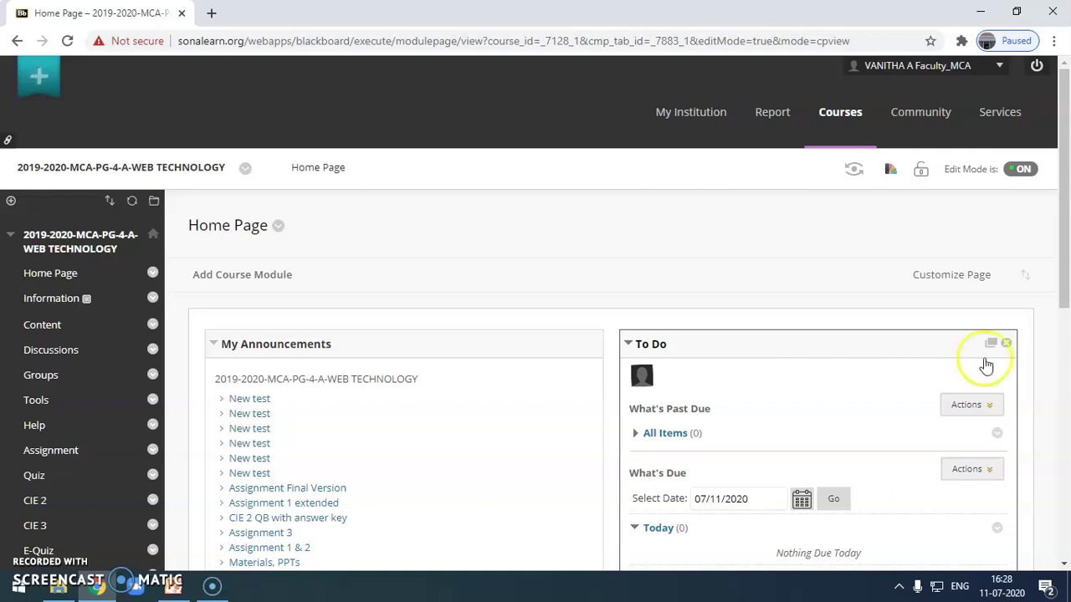
- Open the Grade Center's Needs Grading page, choose the Test category and look through the attempts awaiting grading
scroll(736, 329, "down", 5)
scroll(736, 329, "down", 1)
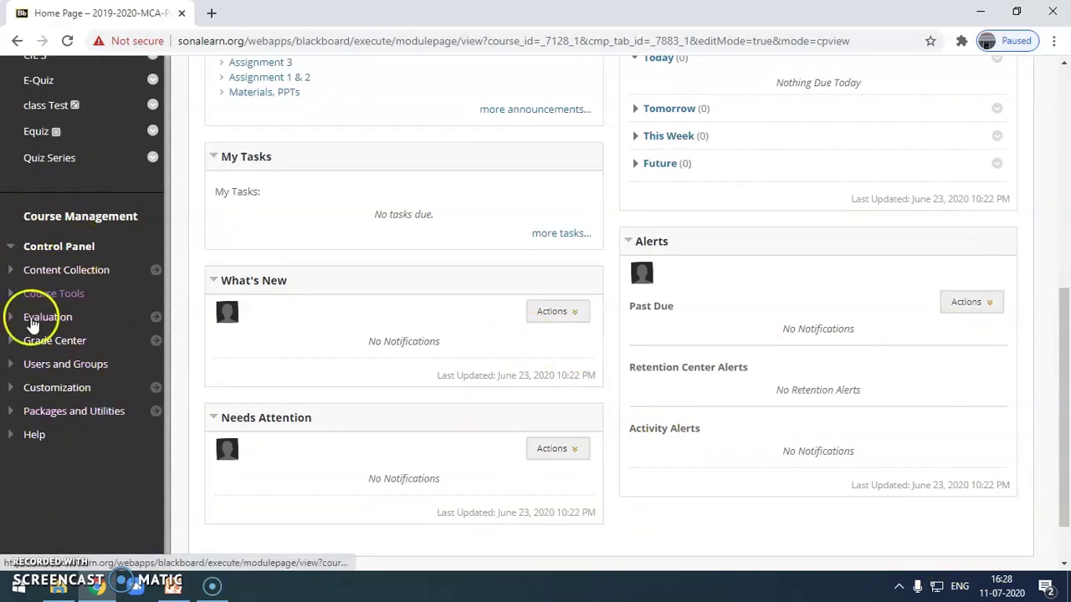
left_click(40, 342)
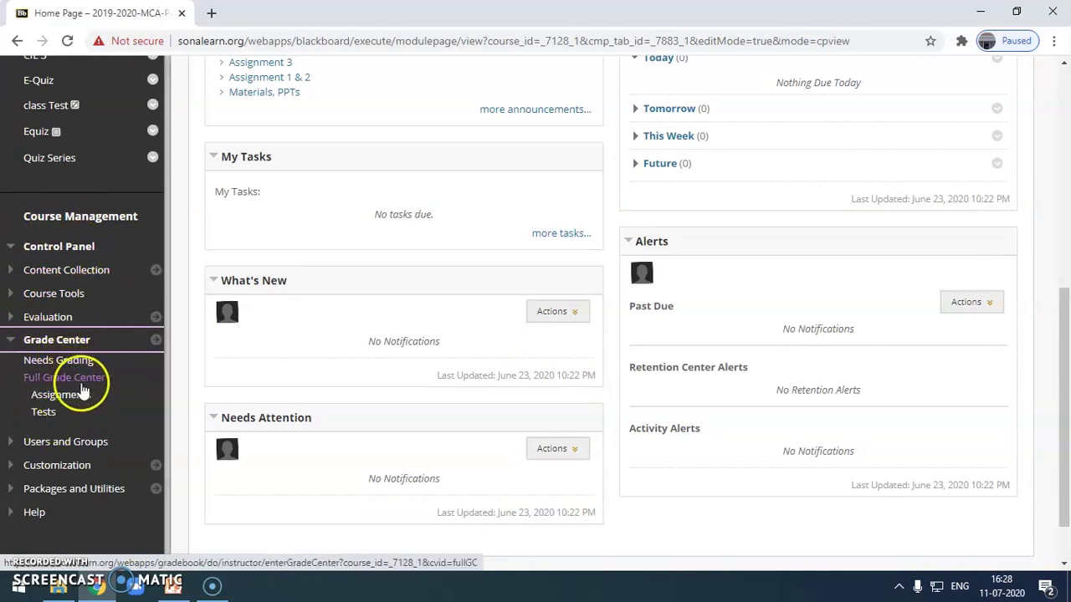
left_click(71, 368)
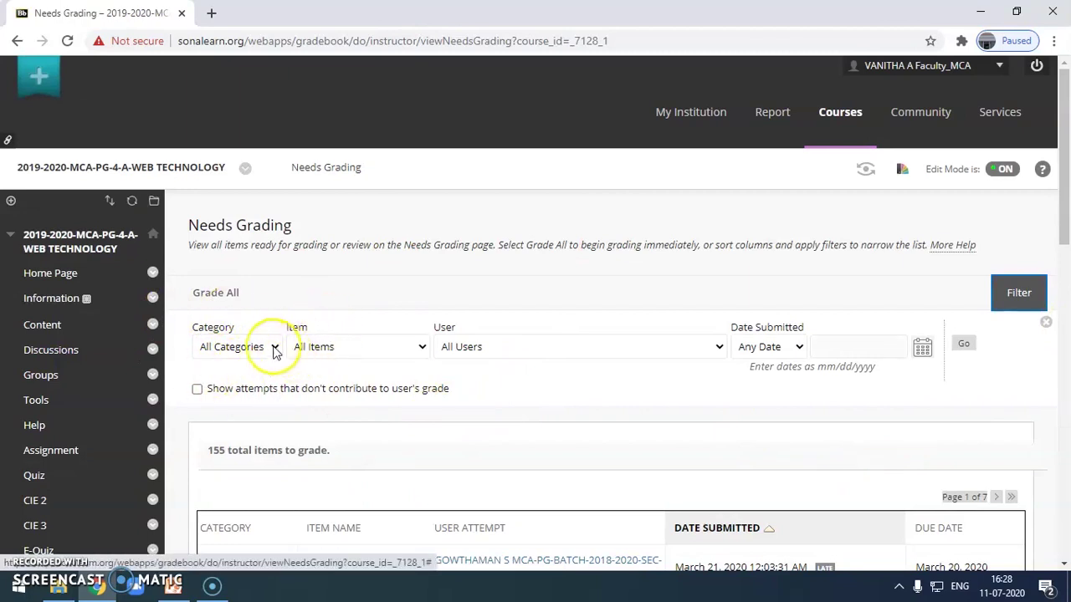
left_click(271, 346)
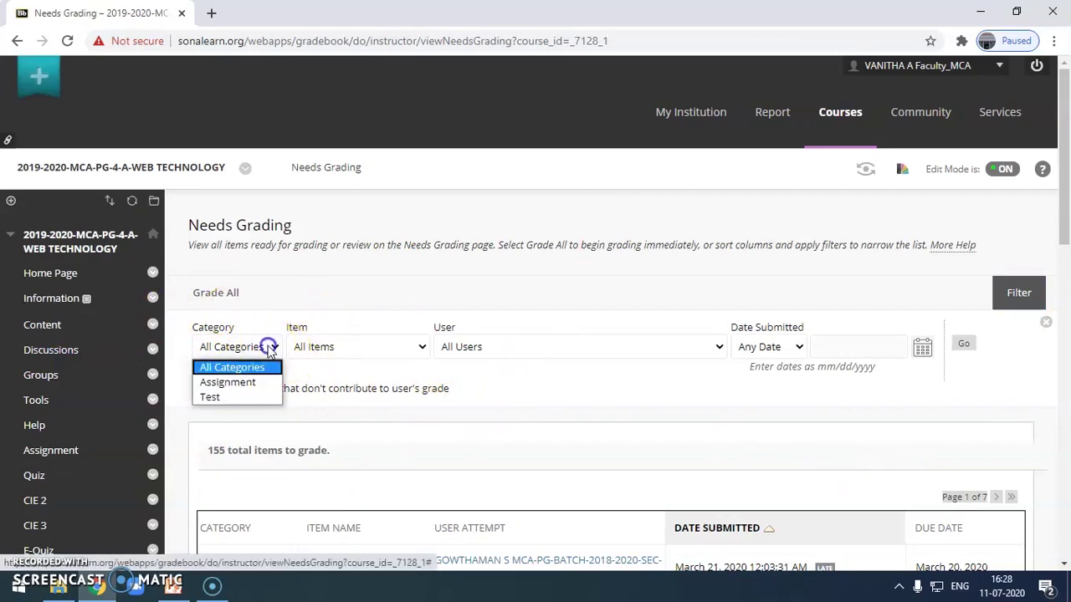
left_click(244, 398)
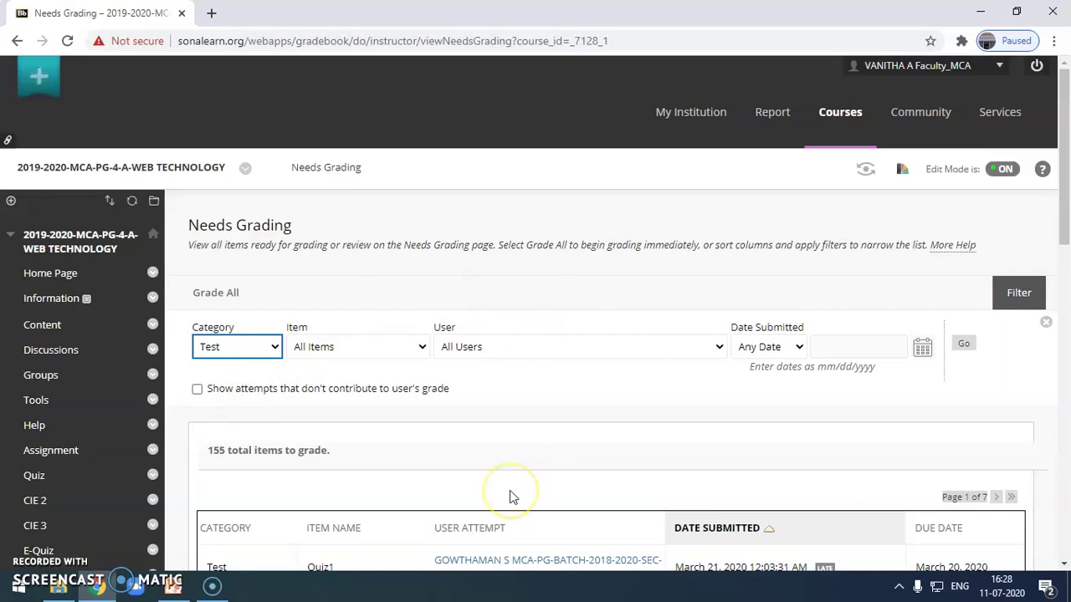
scroll(717, 454, "down", 4)
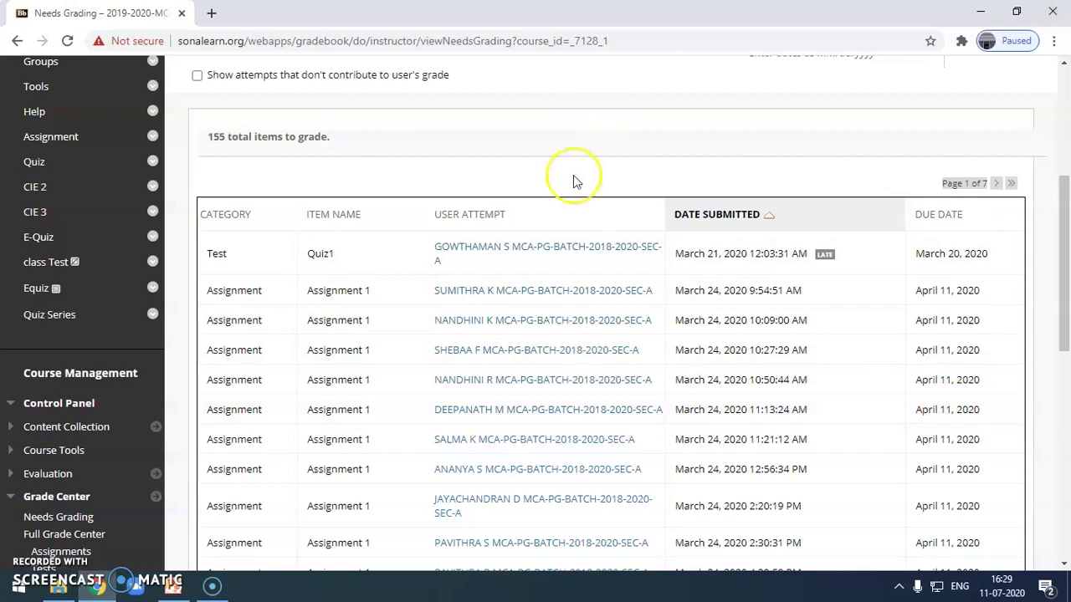
- Open the Full Grade Center and examine the students' totals and their assignment, quiz and CIE grade columns
left_click(50, 536)
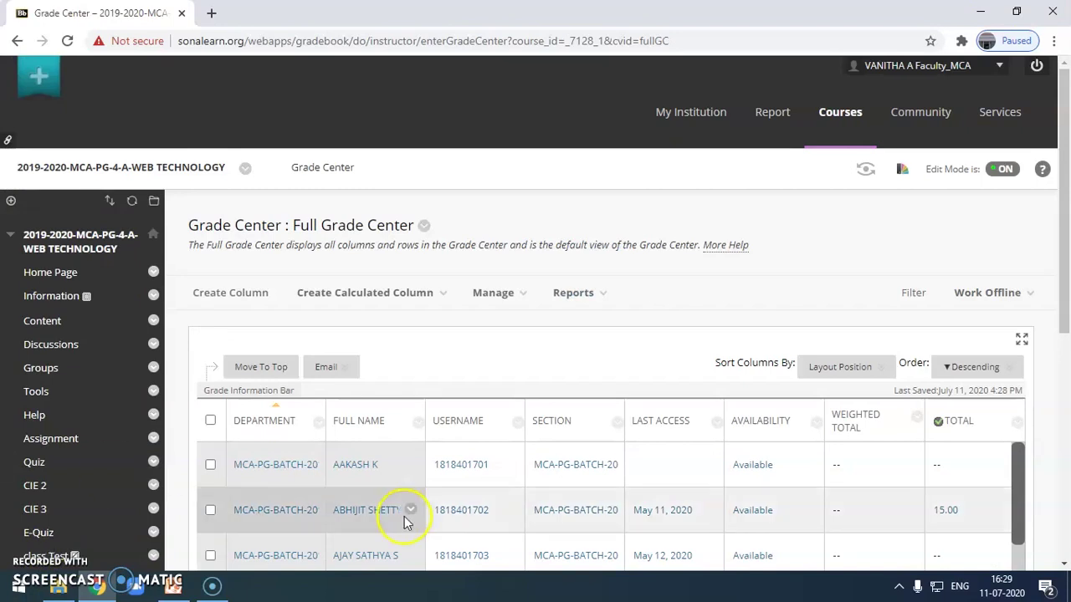
scroll(465, 531, "down", 1)
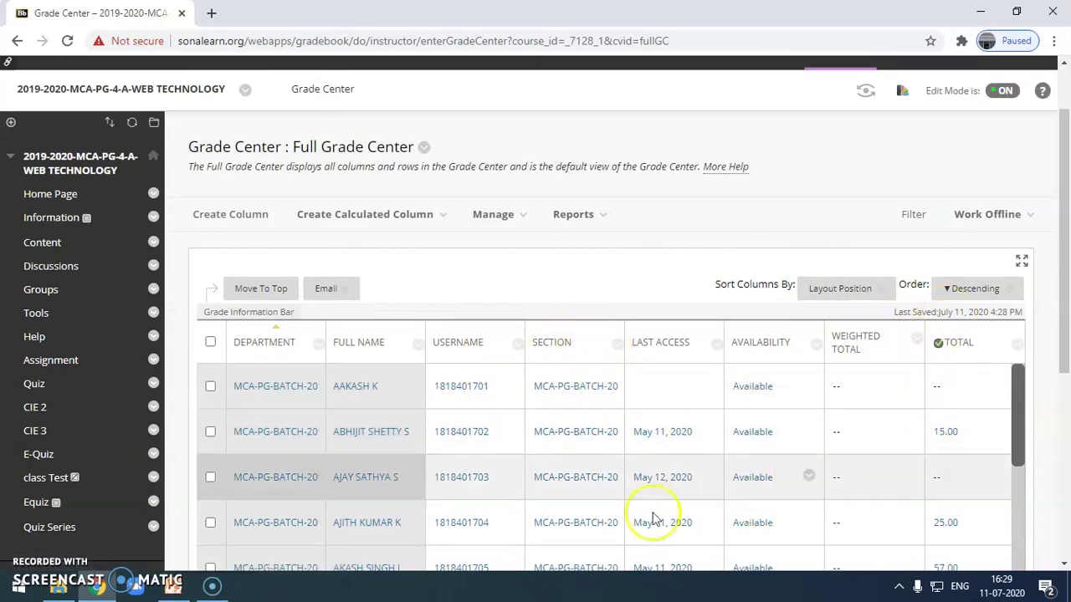
scroll(916, 481, "down", 2)
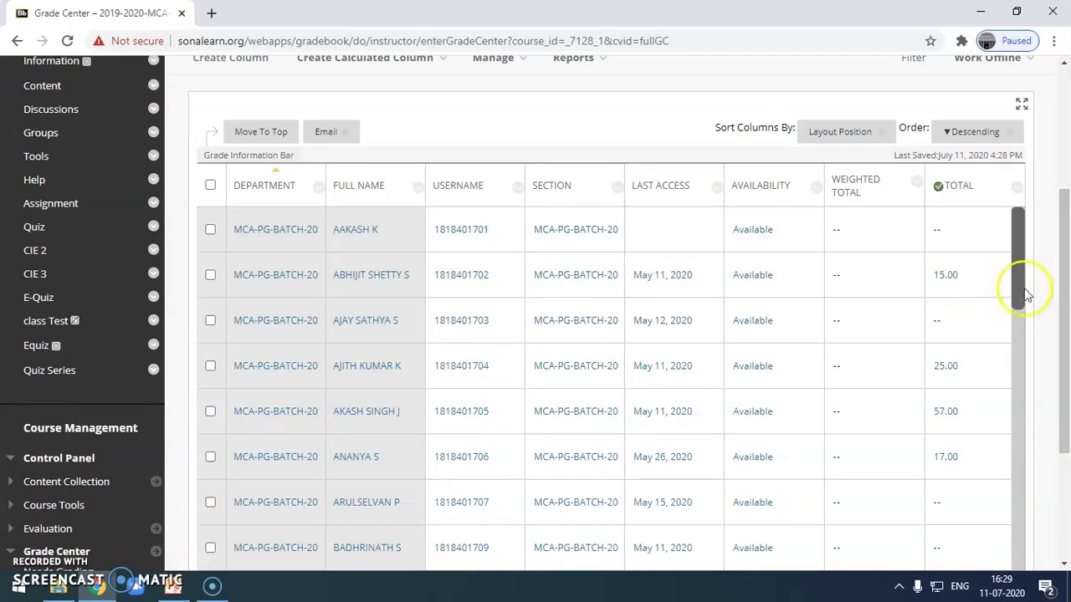
scroll(956, 461, "down", 3)
left_click_drag(609, 468, 858, 479)
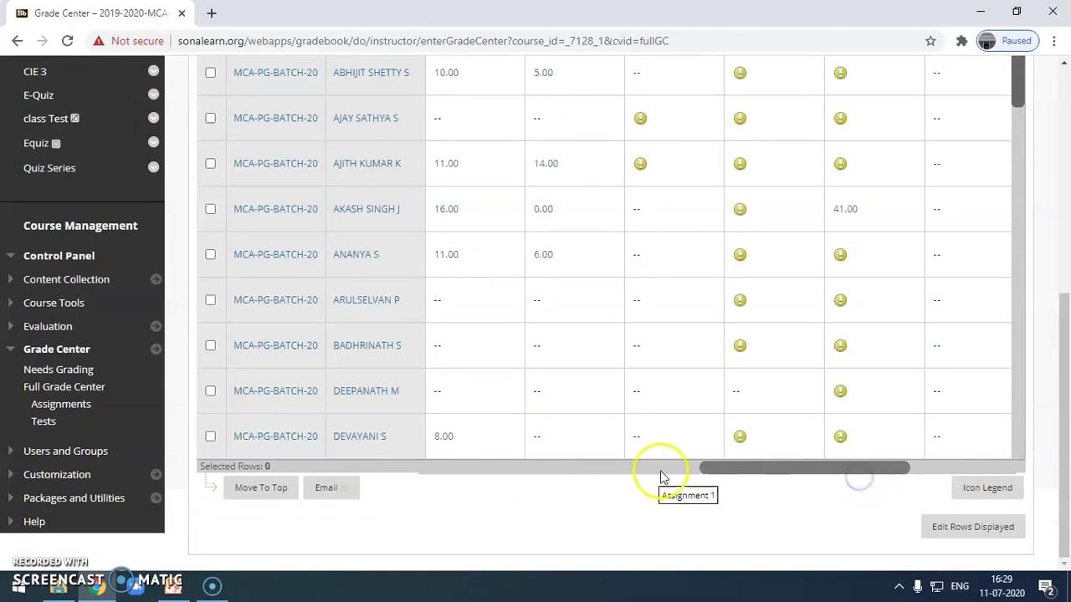
scroll(653, 474, "up", 5)
scroll(651, 469, "down", 3)
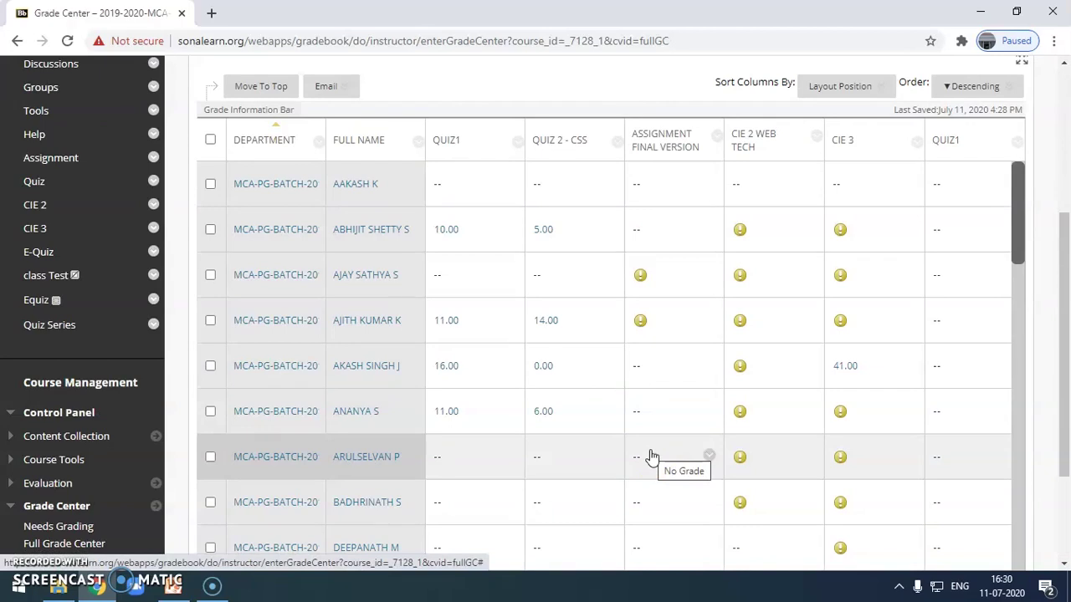
scroll(755, 425, "down", 2)
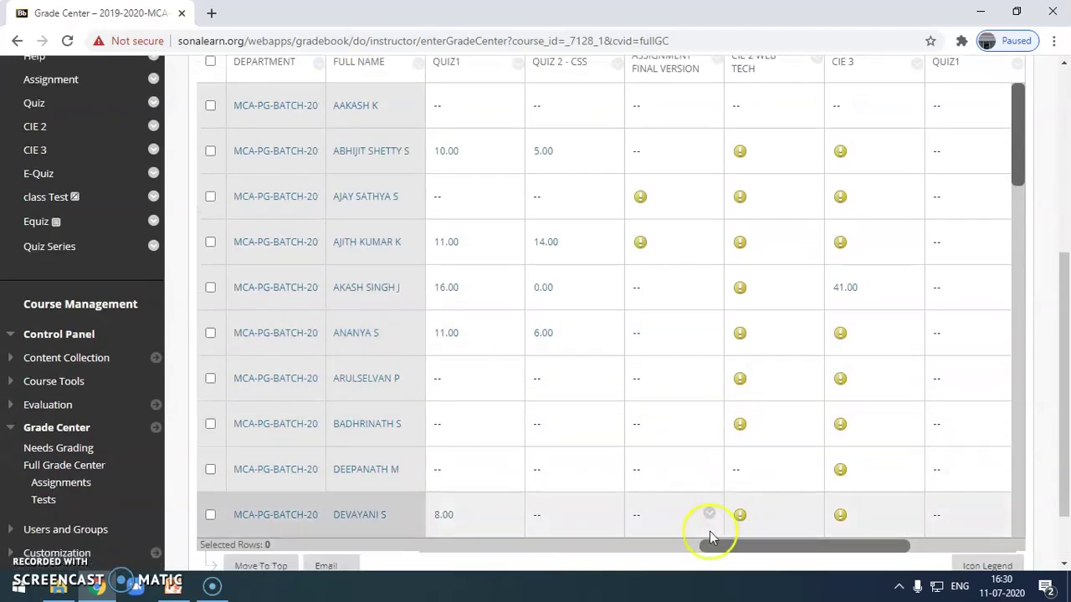
left_click_drag(711, 547, 547, 538)
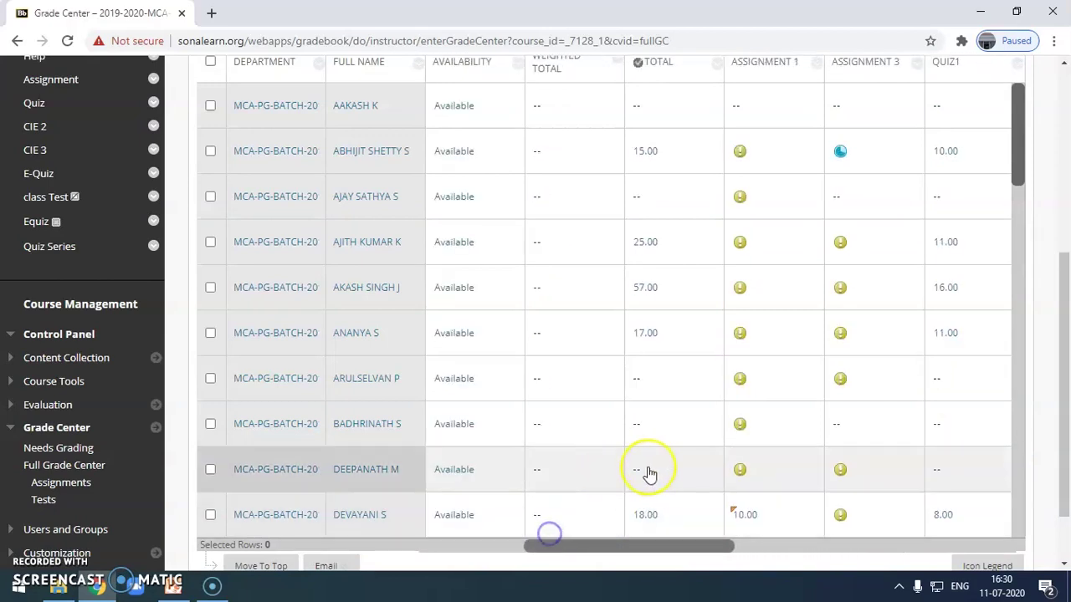
scroll(645, 471, "up", 2)
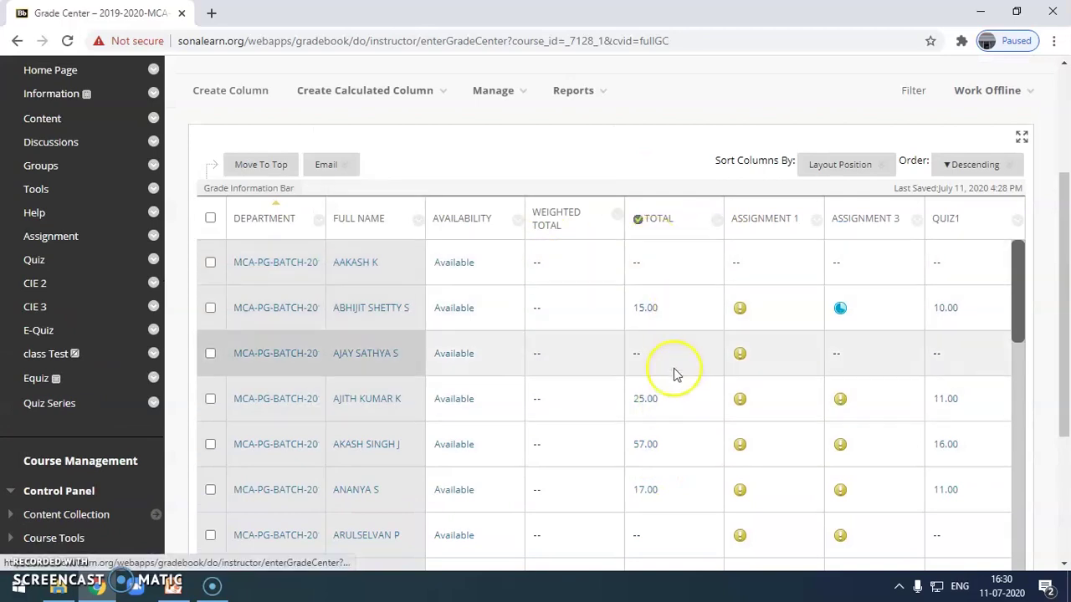
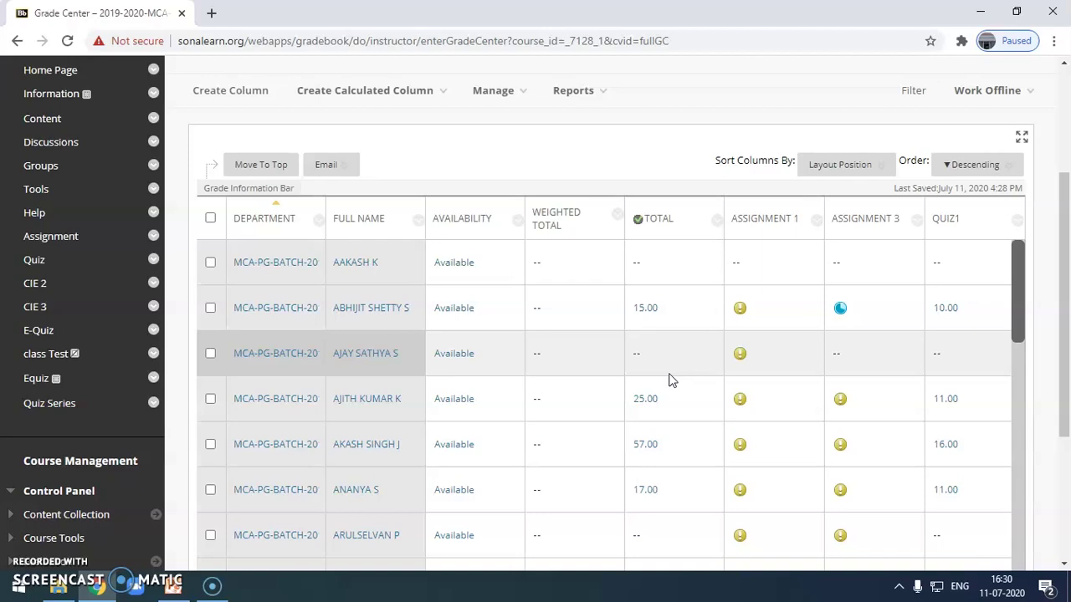
- Look through the Full Grade Center rows and open the second listed student's Quiz1 grade for editing
left_click(840, 165)
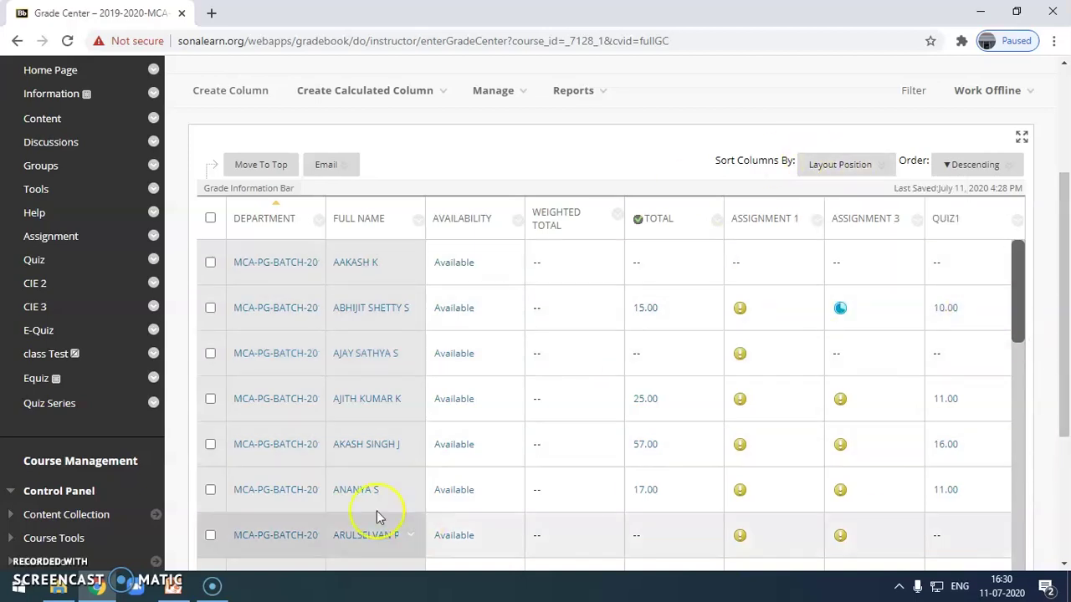
scroll(444, 430, "down", 1)
scroll(454, 437, "up", 4)
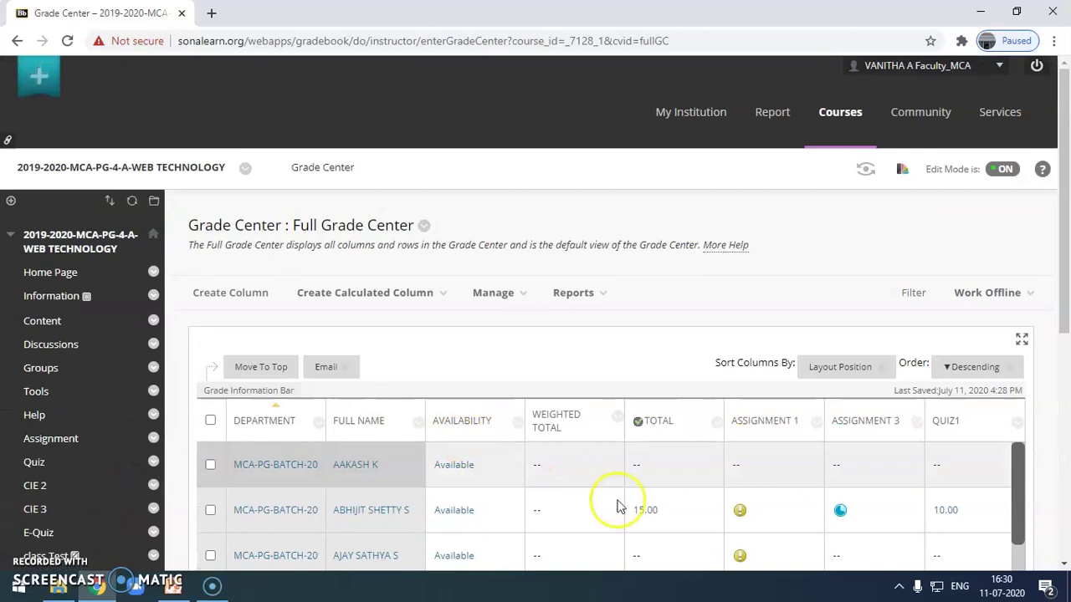
scroll(811, 489, "down", 2)
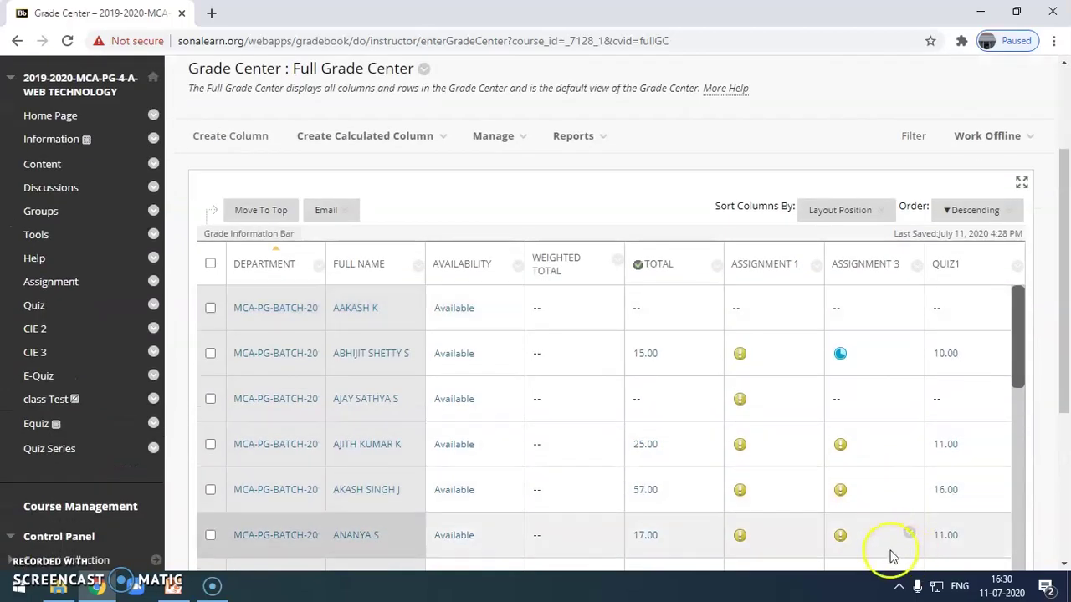
scroll(912, 502, "down", 1)
scroll(930, 452, "down", 1)
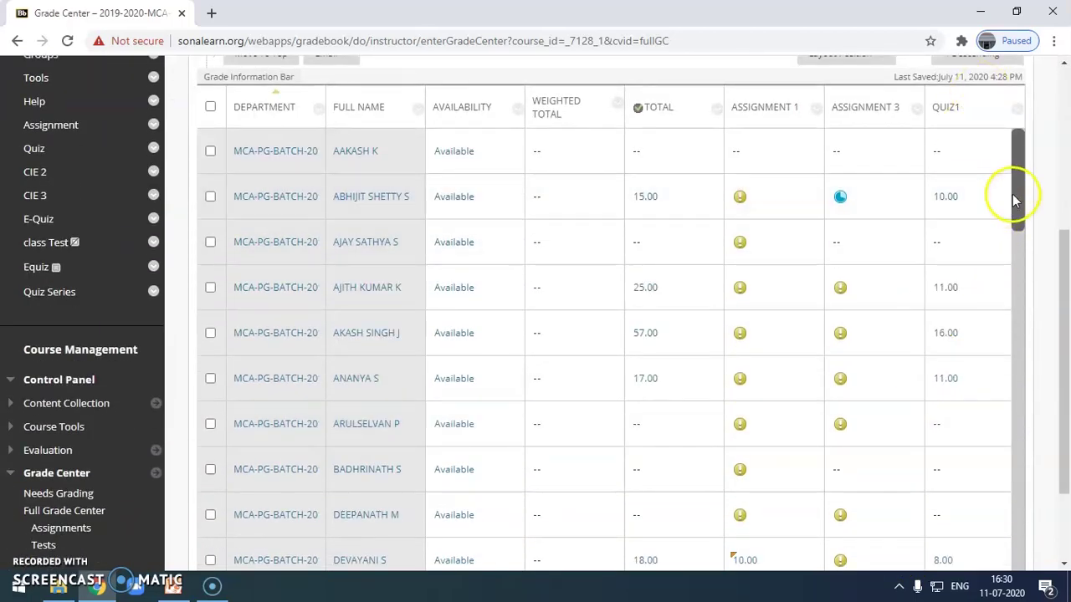
left_click(954, 196)
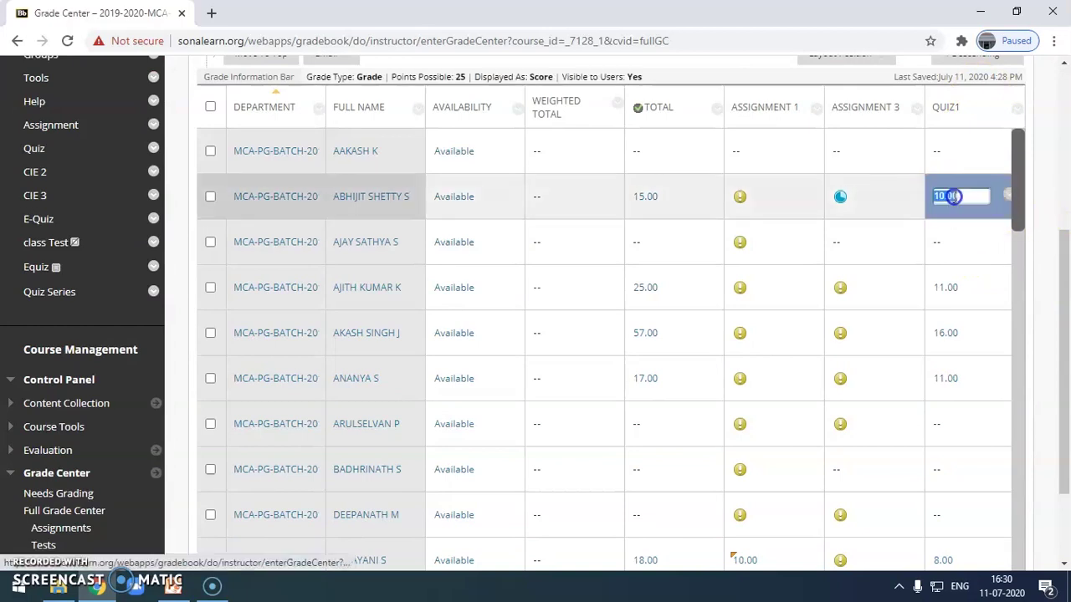
left_click(339, 199)
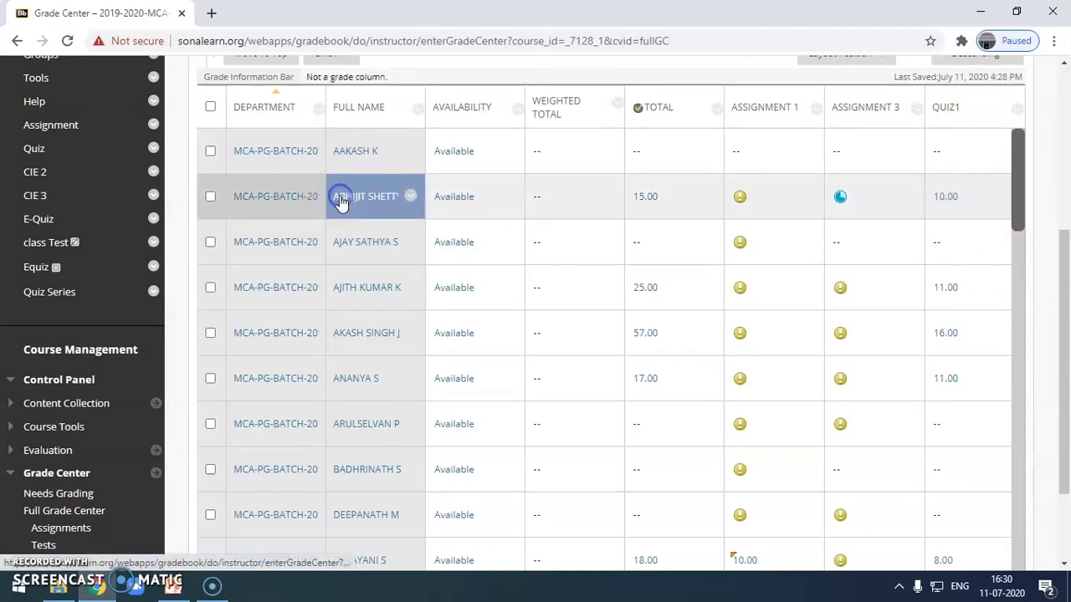
left_click(945, 201)
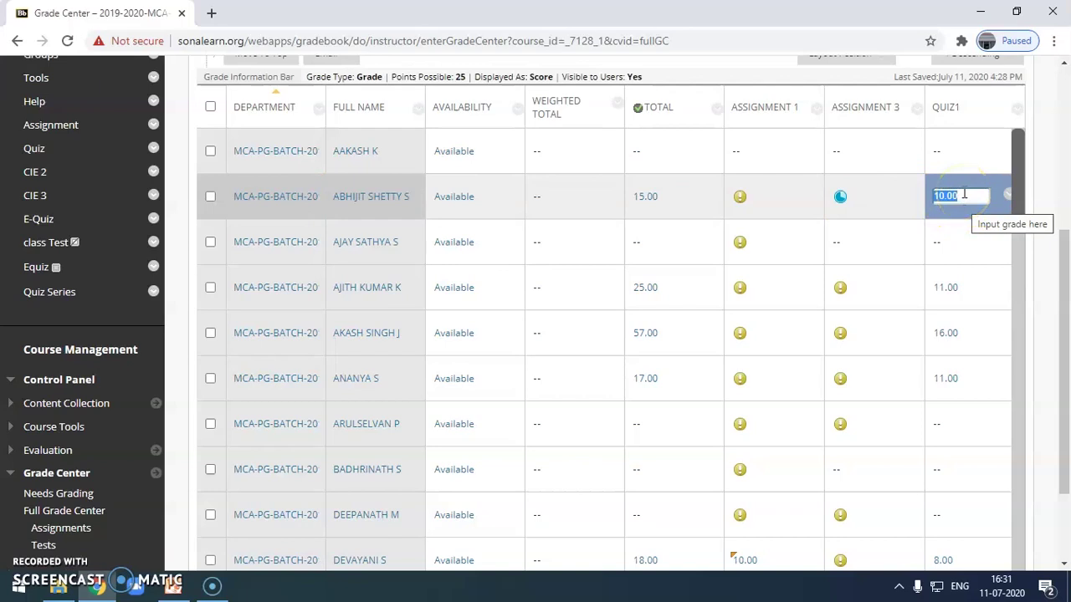
- Return to the Needs Grading page and filter its items by category Test and item Quiz1
left_click(53, 494)
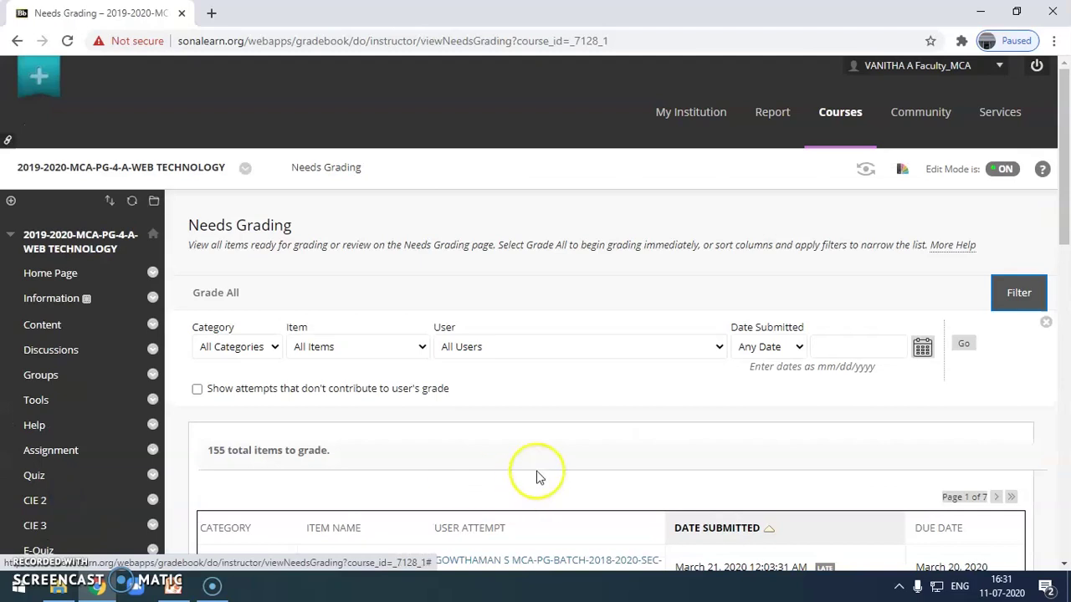
scroll(535, 473, "down", 4)
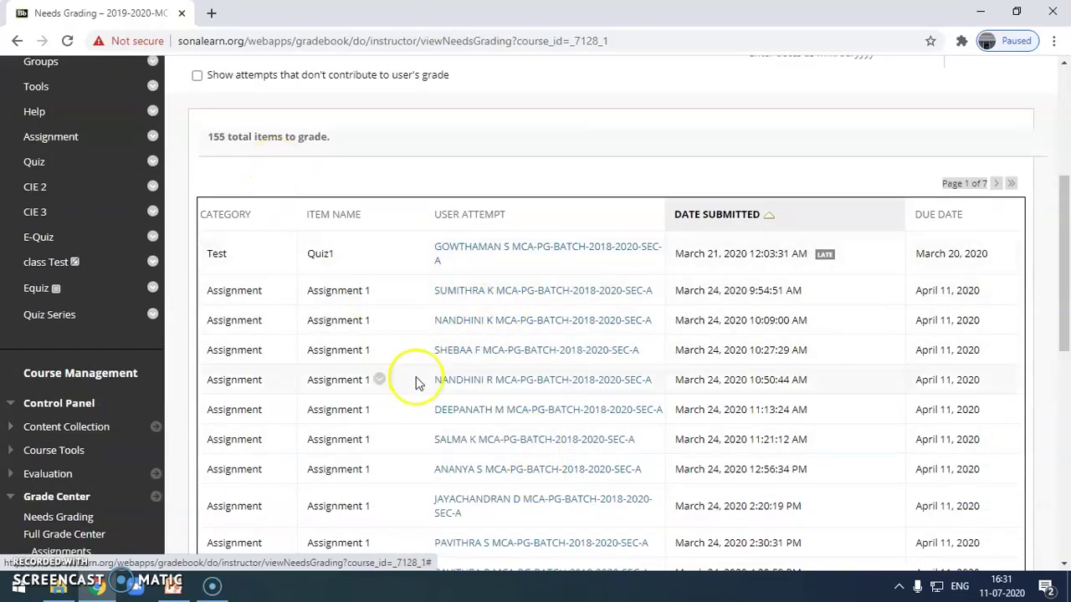
scroll(414, 383, "up", 3)
left_click(268, 269)
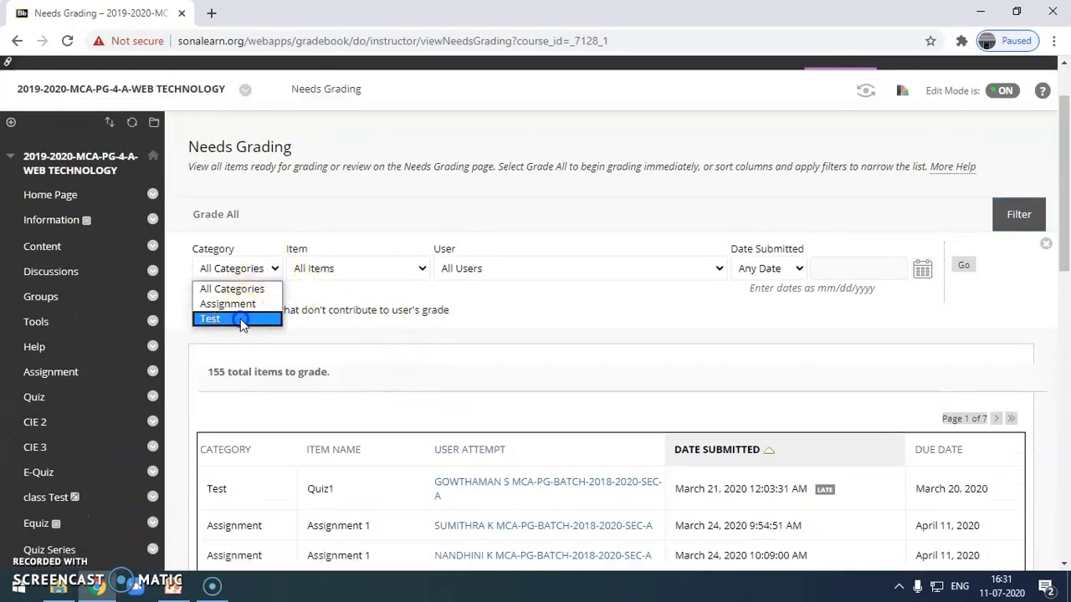
left_click(211, 318)
left_click(401, 269)
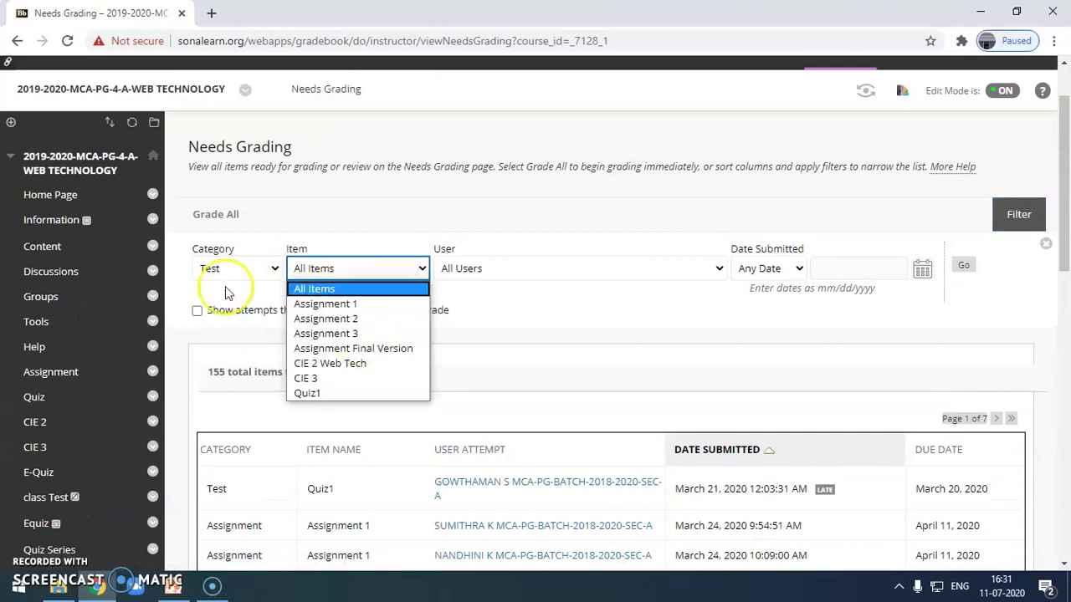
left_click(331, 393)
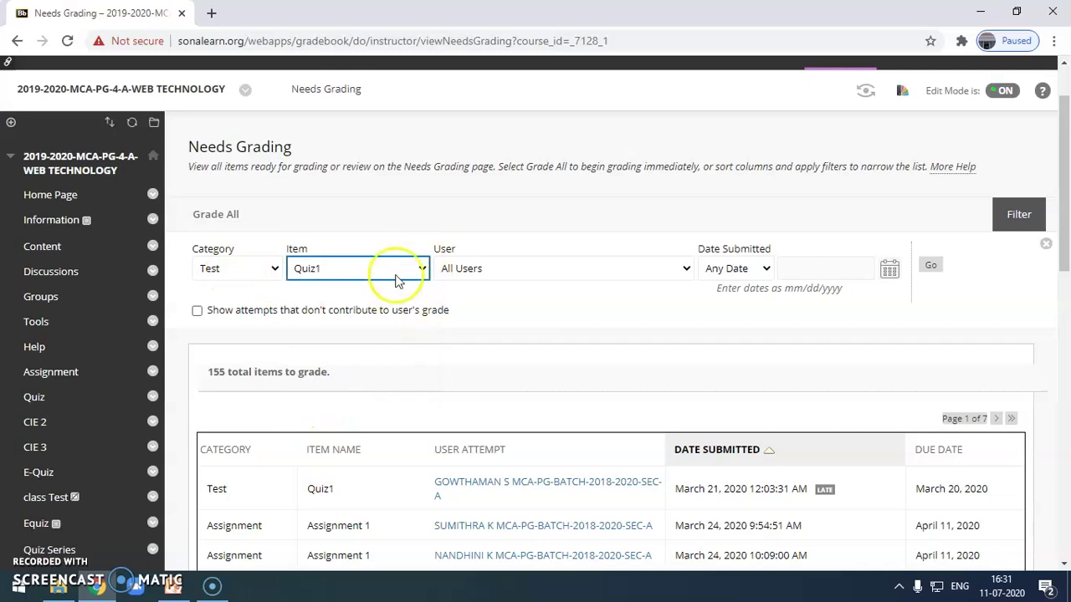
left_click(931, 263)
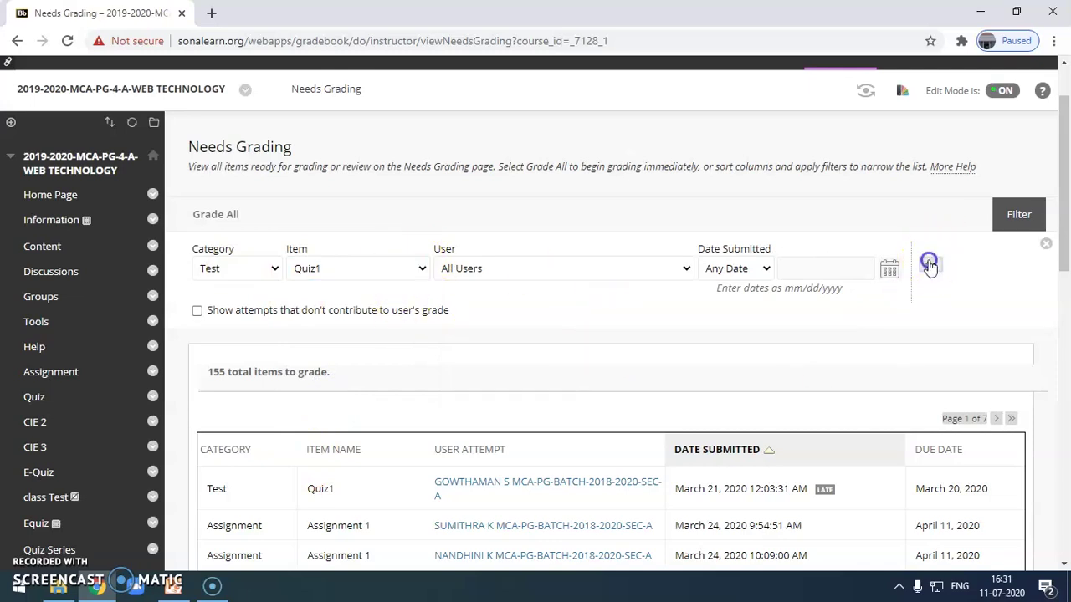
- Open the filtered student's Quiz1 attempt for grading and look over the given and correct answers of the first questions
scroll(530, 406, "down", 2)
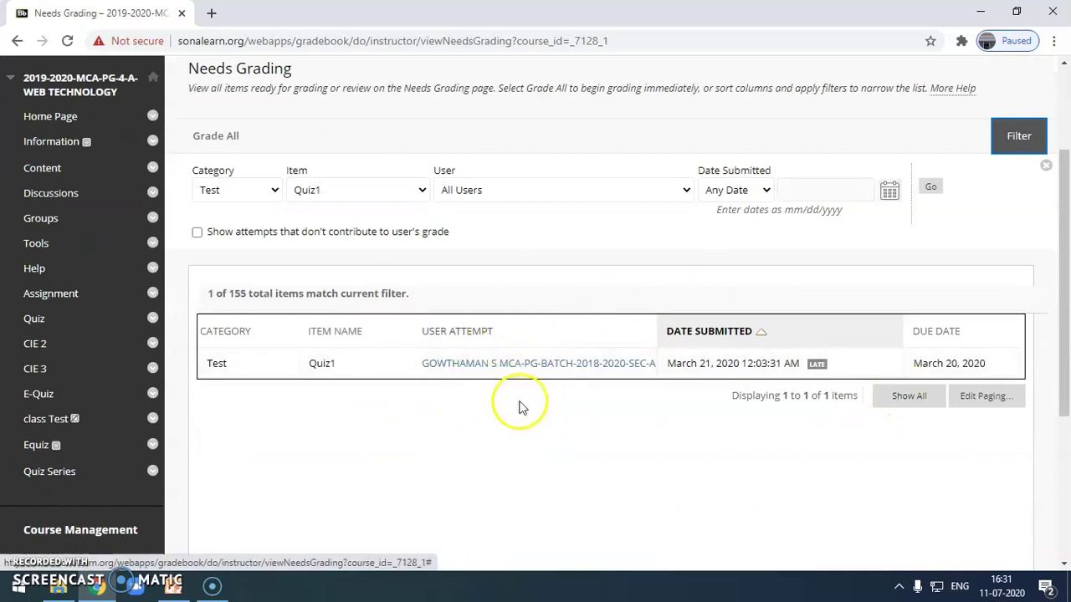
left_click(525, 368)
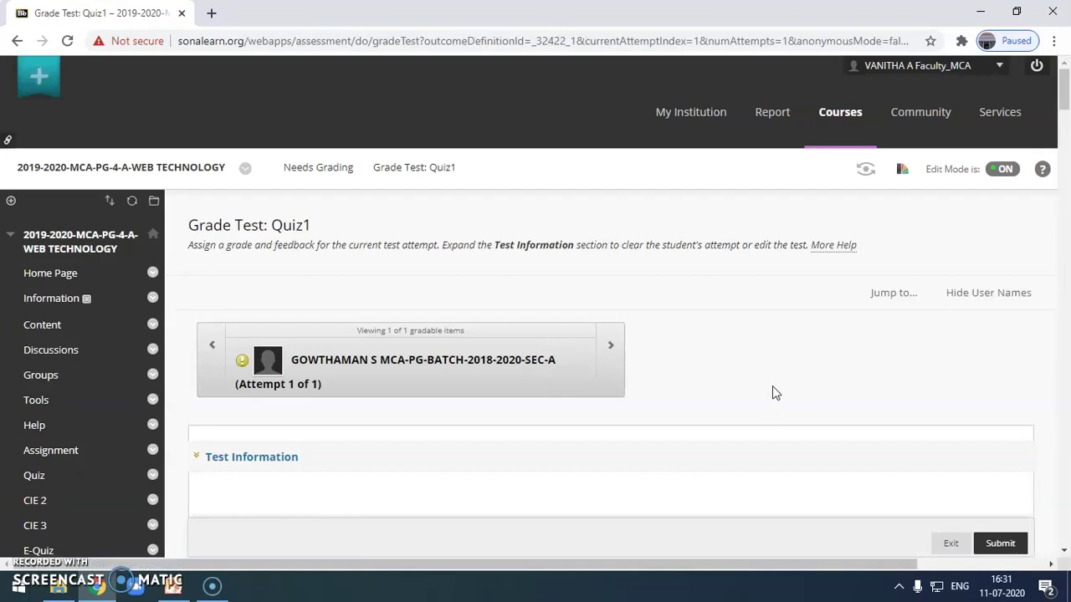
left_click(784, 389)
scroll(778, 393, "down", 3)
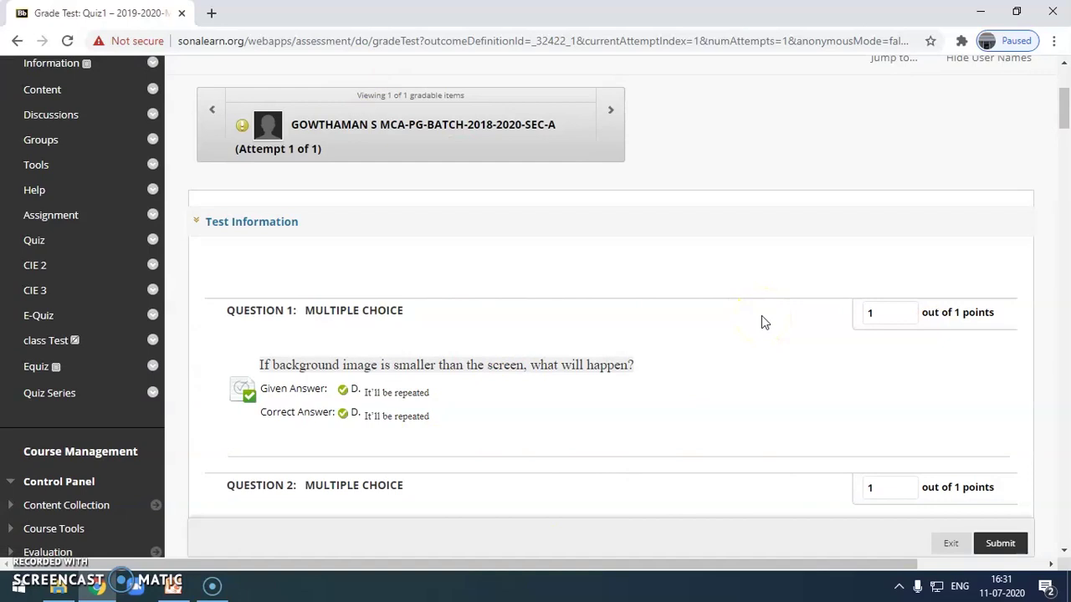
scroll(765, 371, "down", 3)
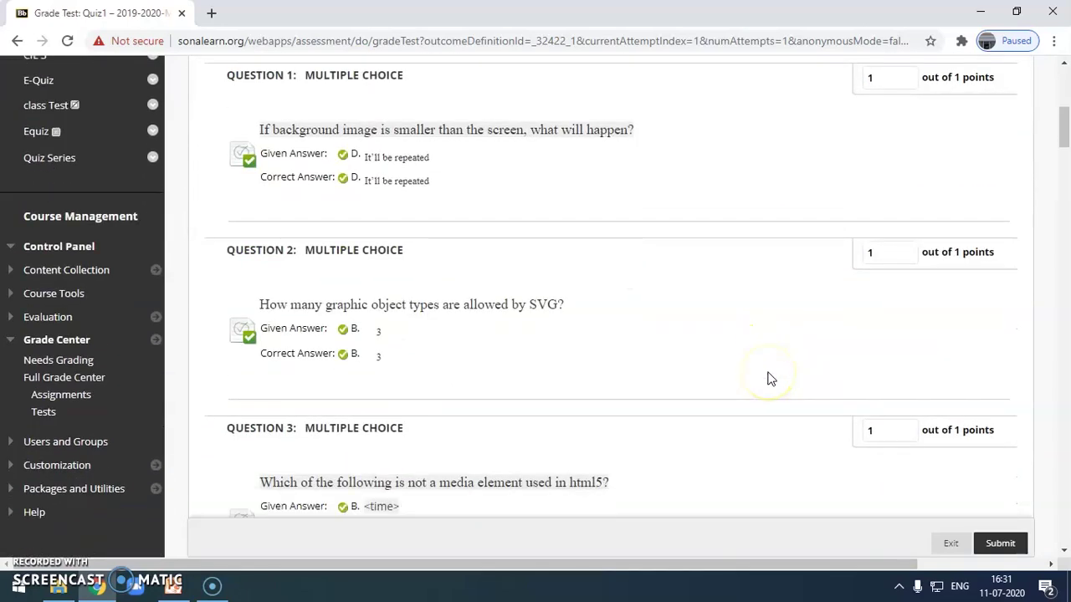
scroll(771, 379, "up", 3)
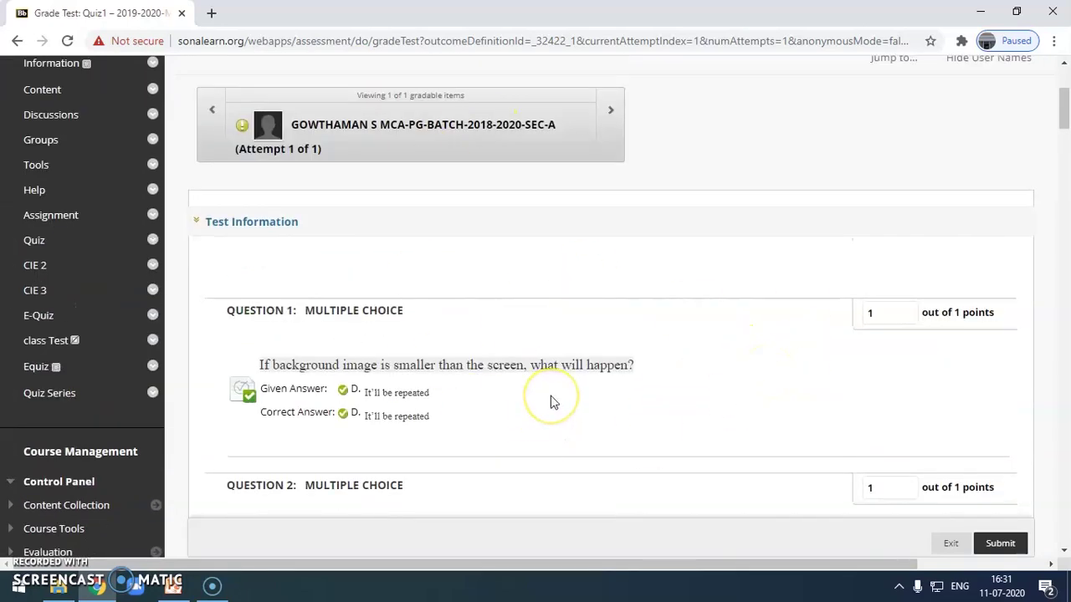
scroll(551, 402, "down", 3)
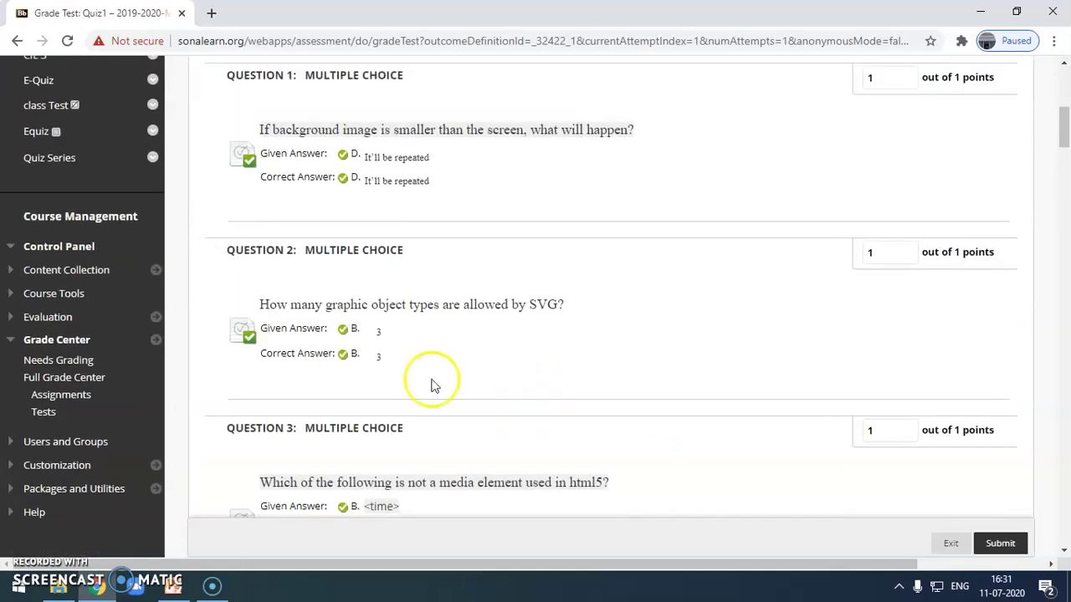
- Compare the given and correct answers and the correctness marks through Question 6, returning to Question 1
scroll(552, 336, "down", 8)
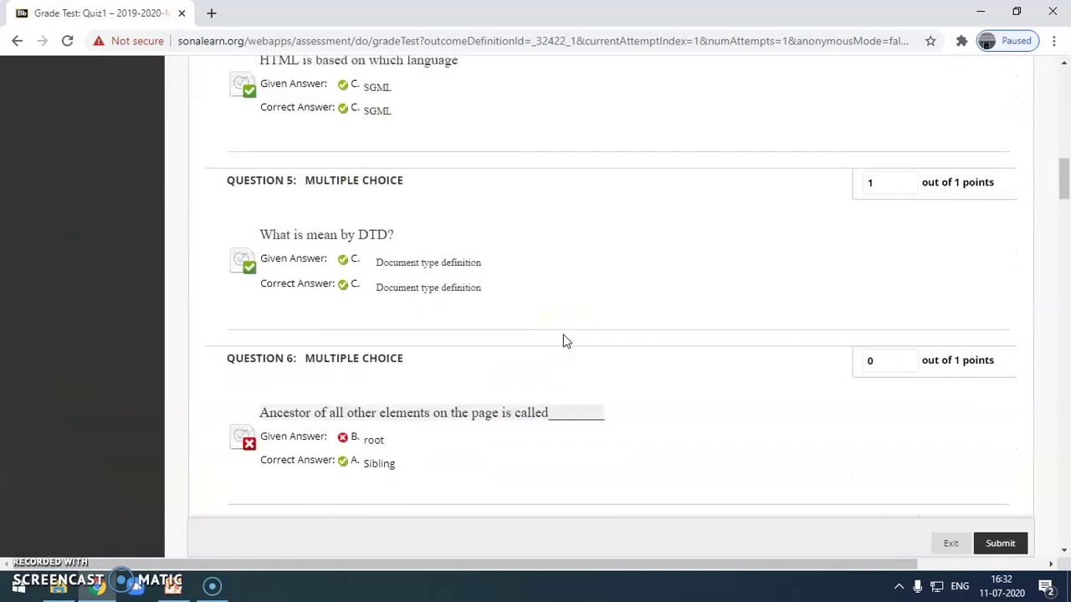
scroll(564, 341, "down", 1)
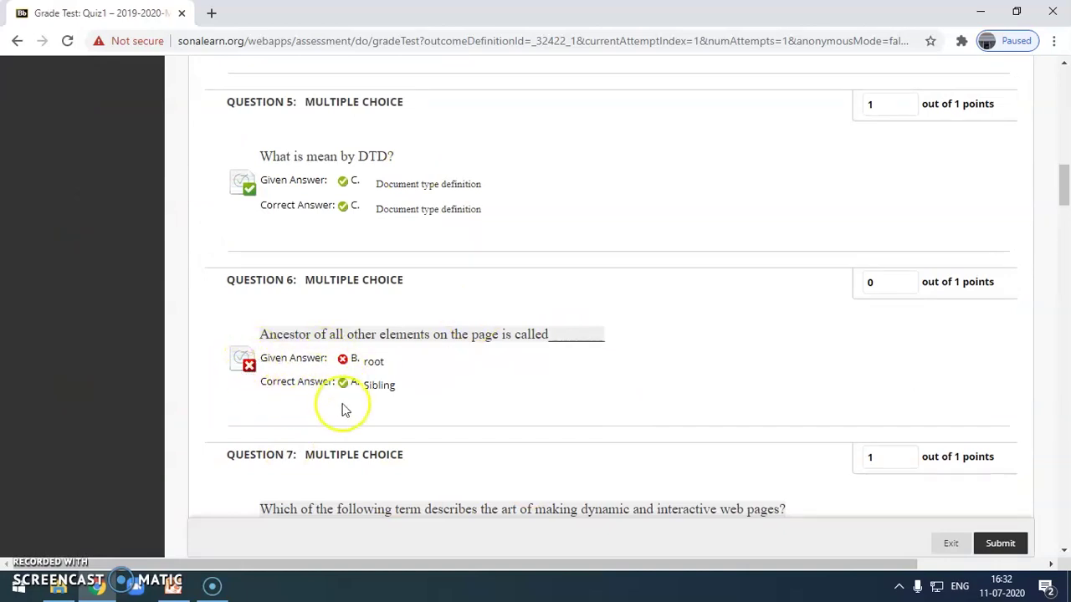
scroll(343, 410, "up", 1)
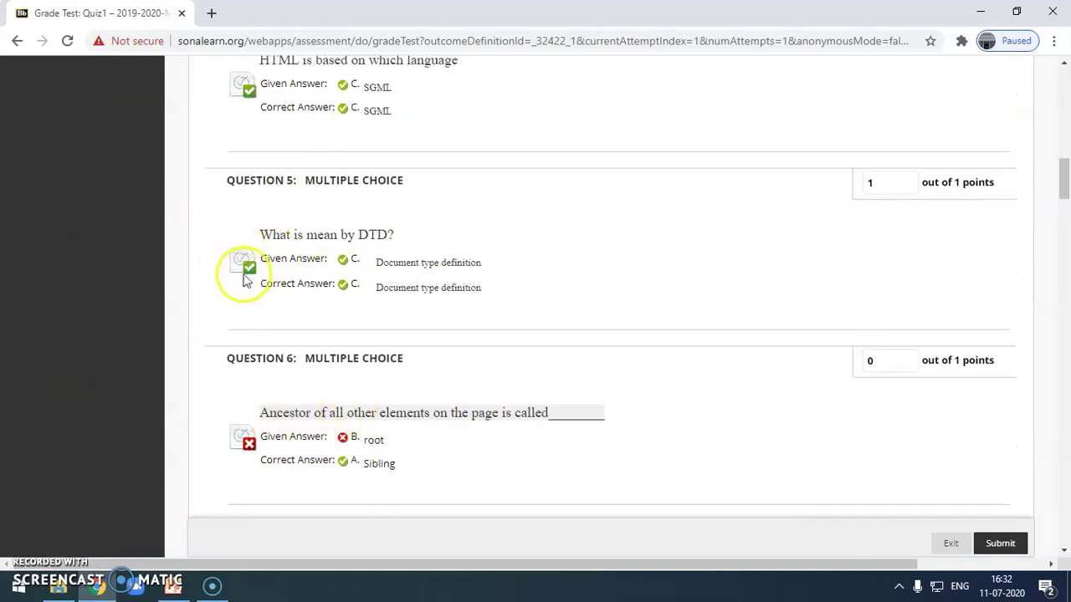
scroll(613, 380, "up", 6)
scroll(399, 396, "up", 4)
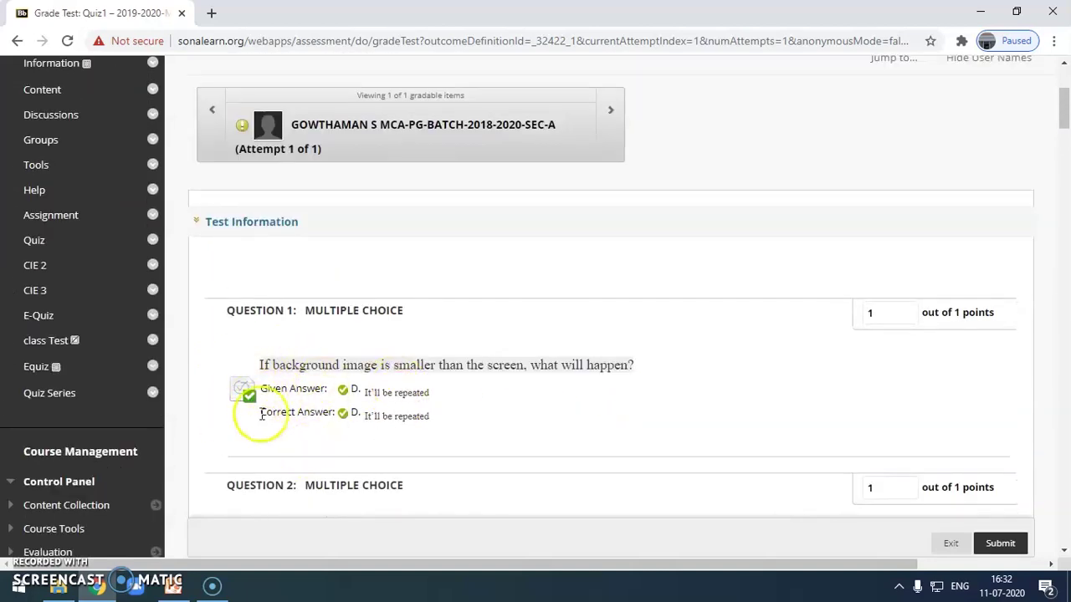
- Show that awarded points can be edited by opening Question 1's points and selecting Question 6's points value
left_click(866, 312)
type("1")
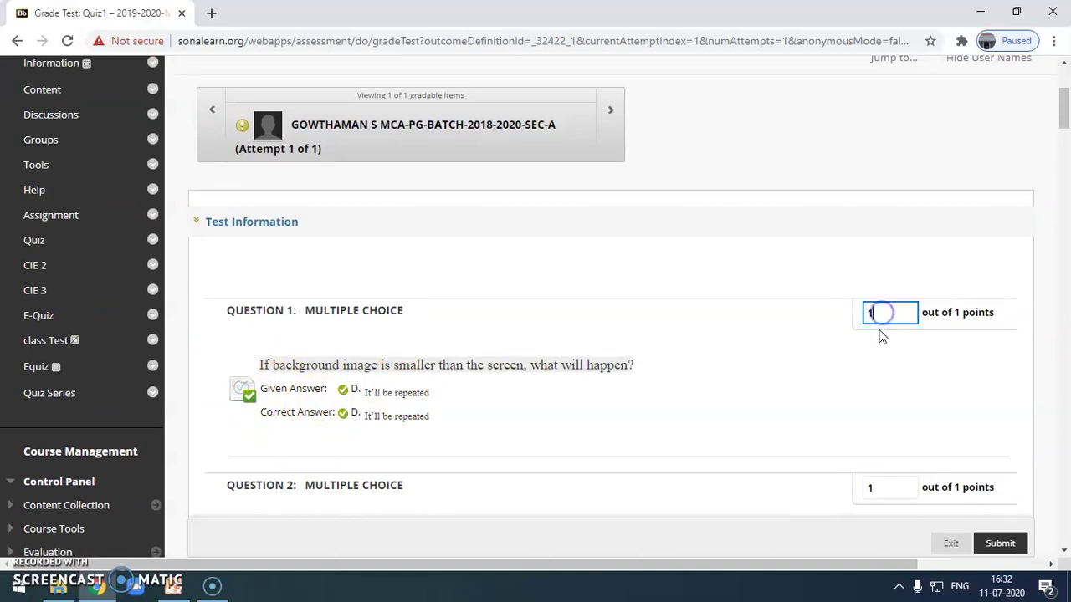
scroll(894, 371, "down", 3)
left_click(870, 434)
scroll(871, 434, "down", 3)
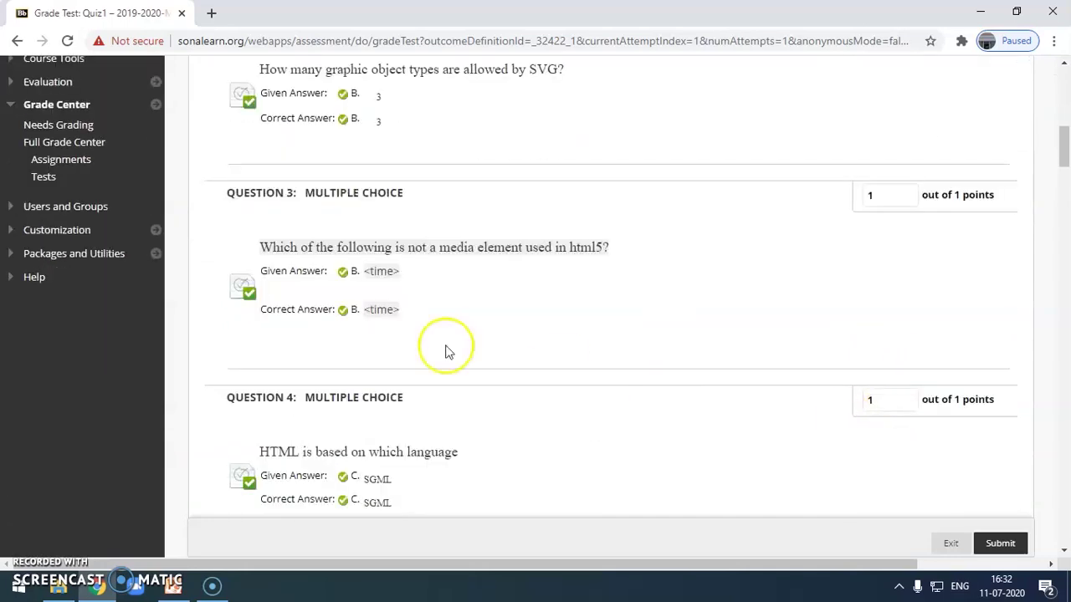
scroll(359, 421, "down", 3)
scroll(357, 419, "down", 4)
double_click(873, 203)
left_click_drag(874, 204, 895, 243)
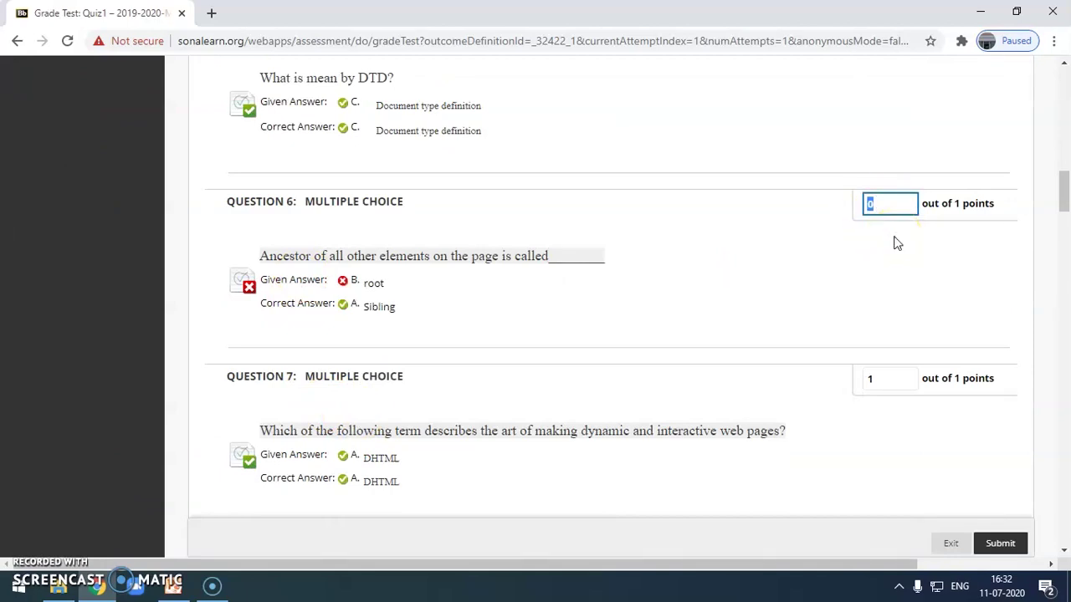
- Review the remaining Quiz1 questions down to the Feedback to Learner and Grading Notes fields
scroll(888, 283, "down", 15)
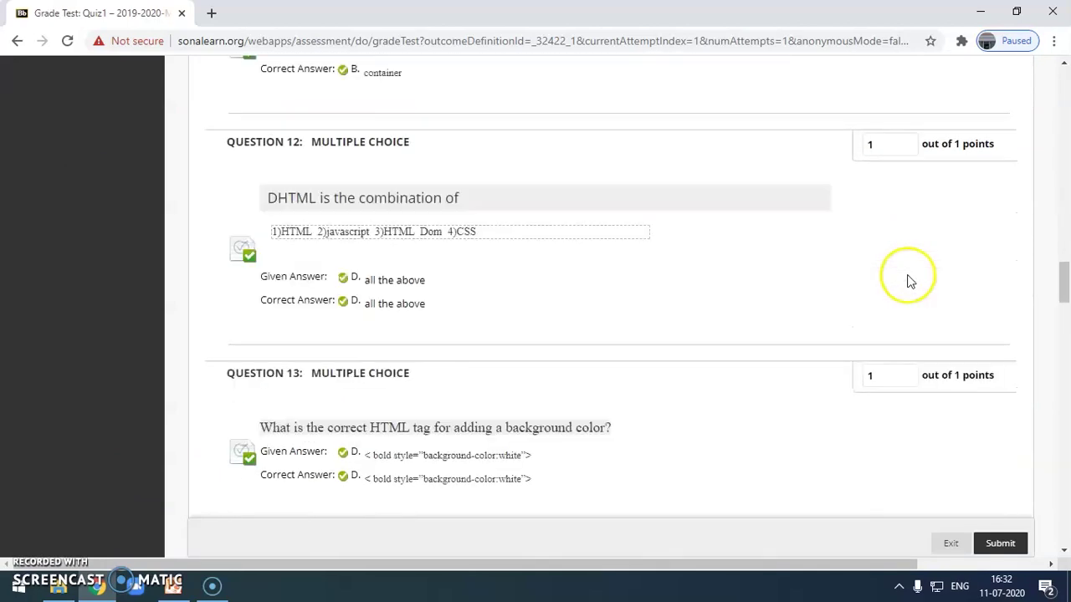
scroll(911, 322, "down", 8)
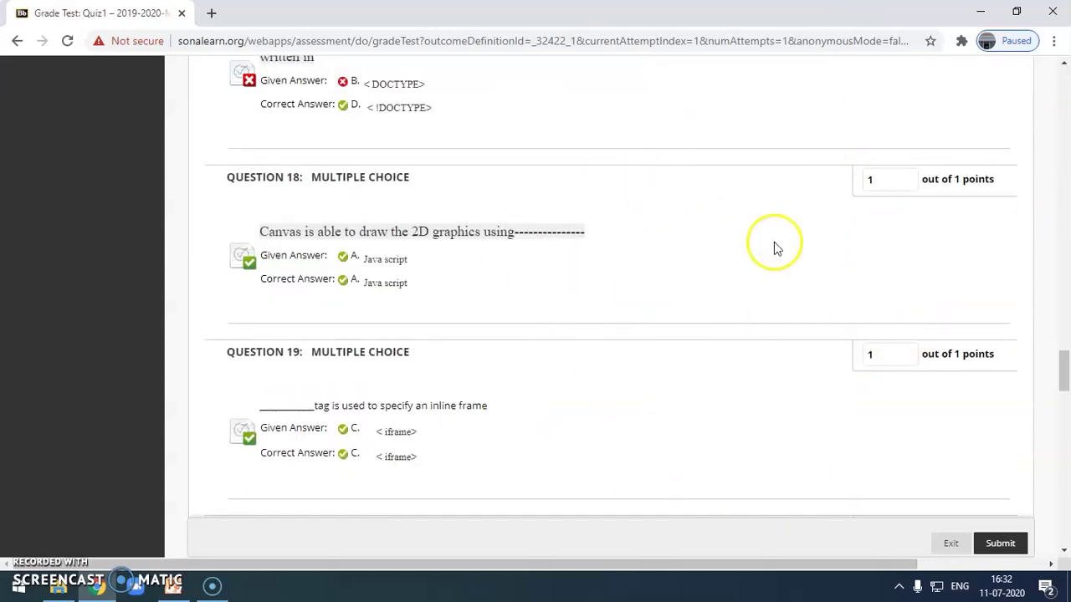
scroll(542, 332, "down", 2)
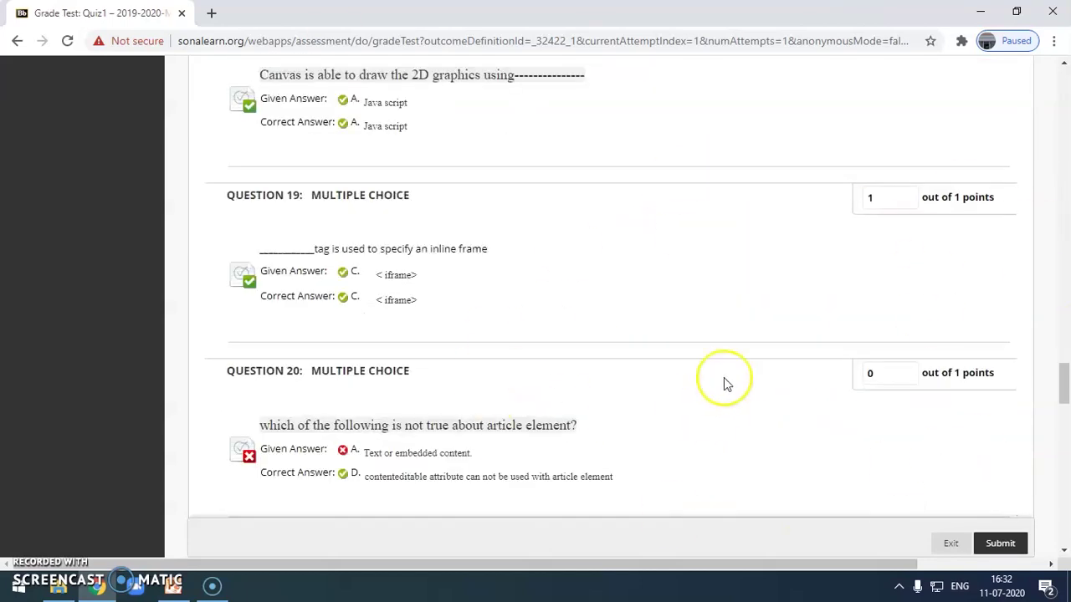
scroll(724, 377, "down", 4)
scroll(860, 363, "down", 12)
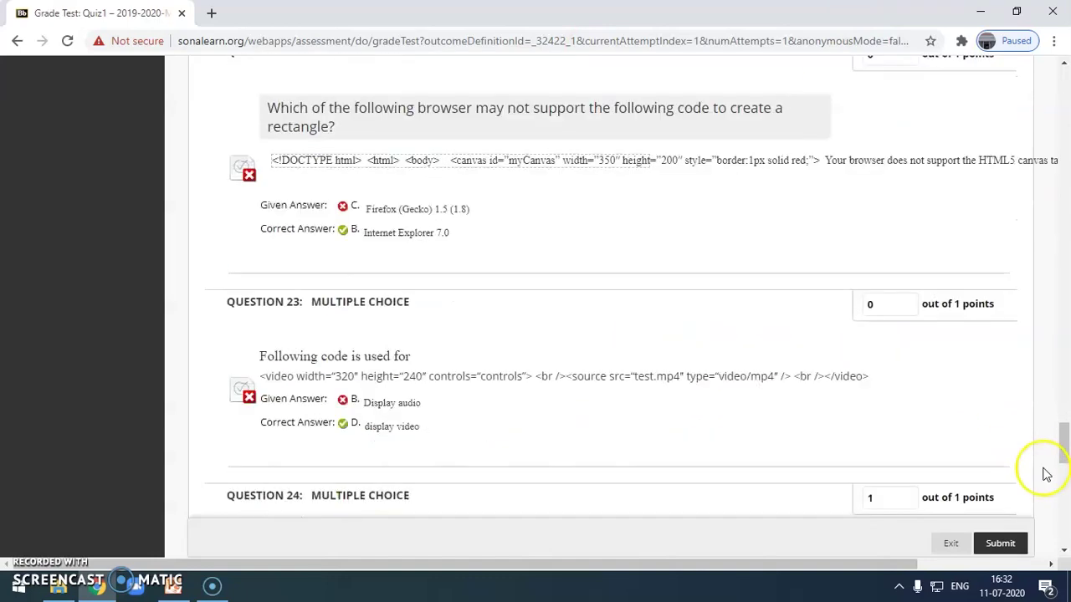
scroll(939, 446, "down", 4)
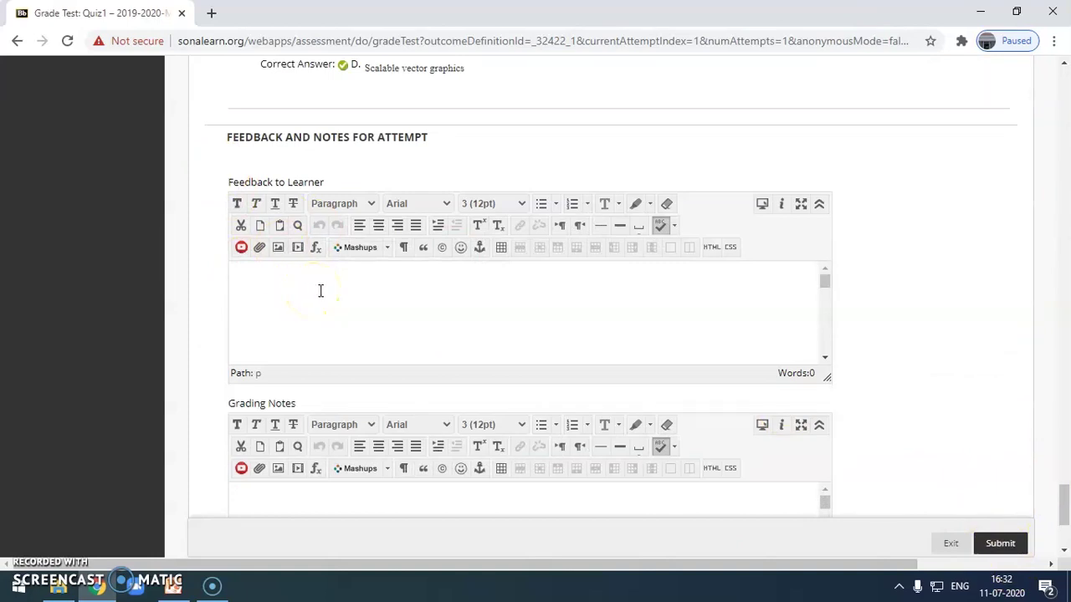
- Recheck the answers to Questions 22 to 25 and submit the grading of the Quiz1 attempt
scroll(1059, 376, "up", 6)
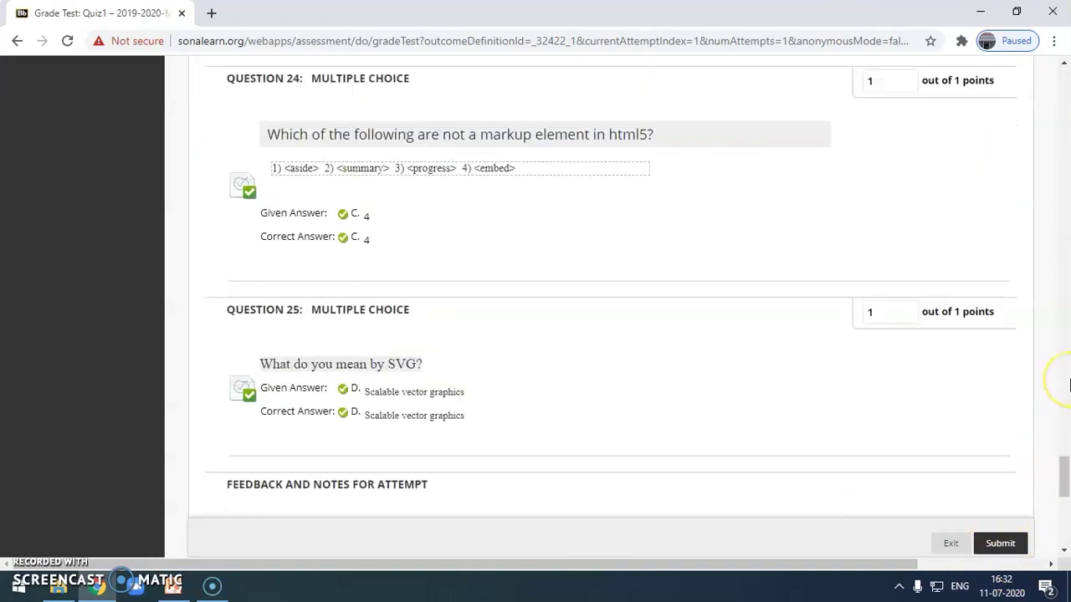
scroll(1067, 384, "up", 3)
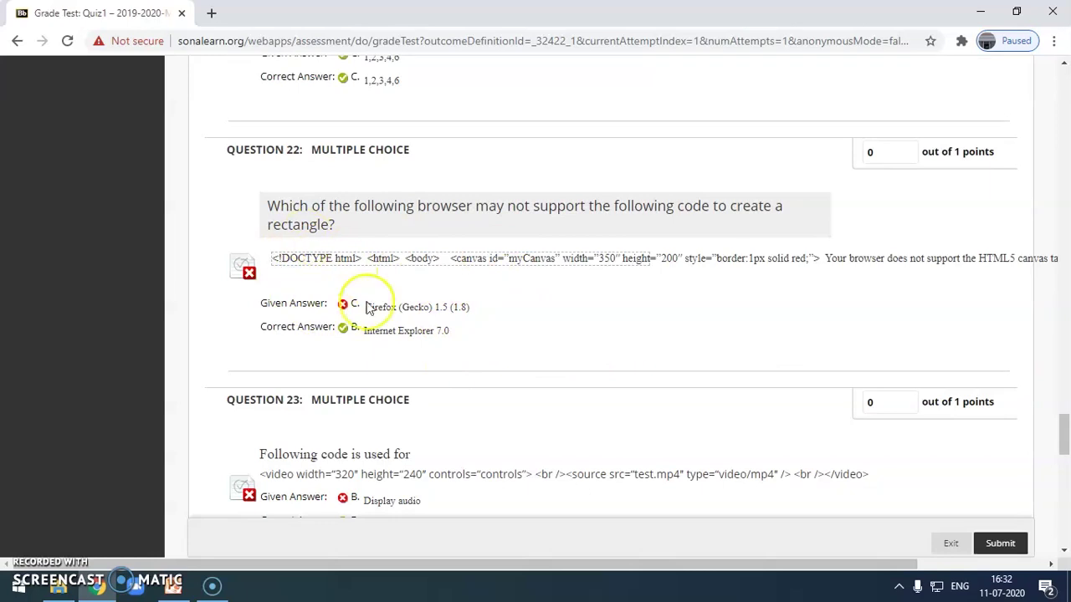
scroll(746, 361, "down", 15)
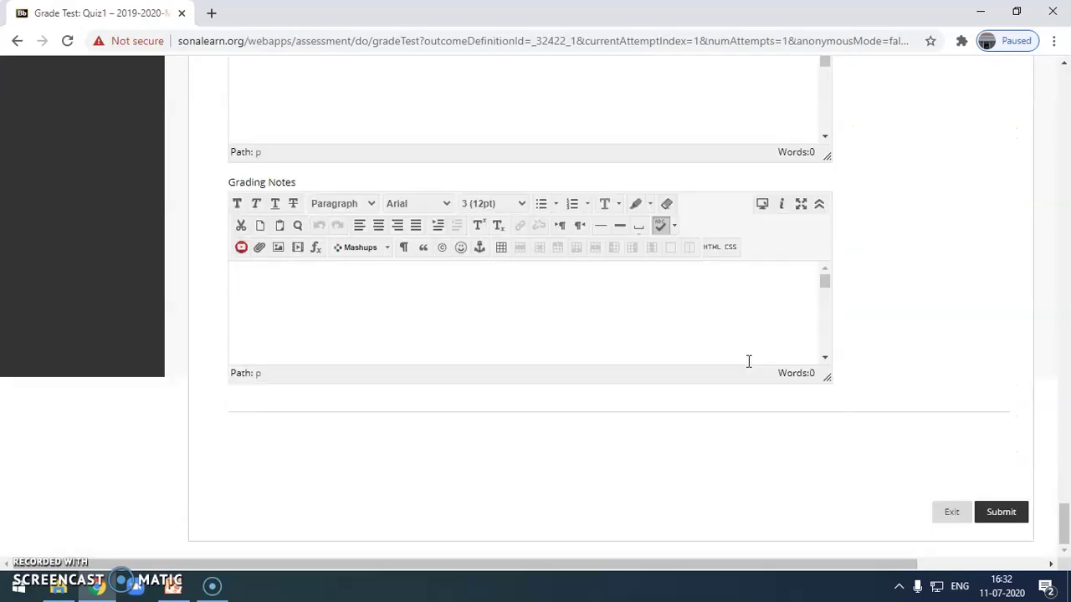
left_click(1004, 517)
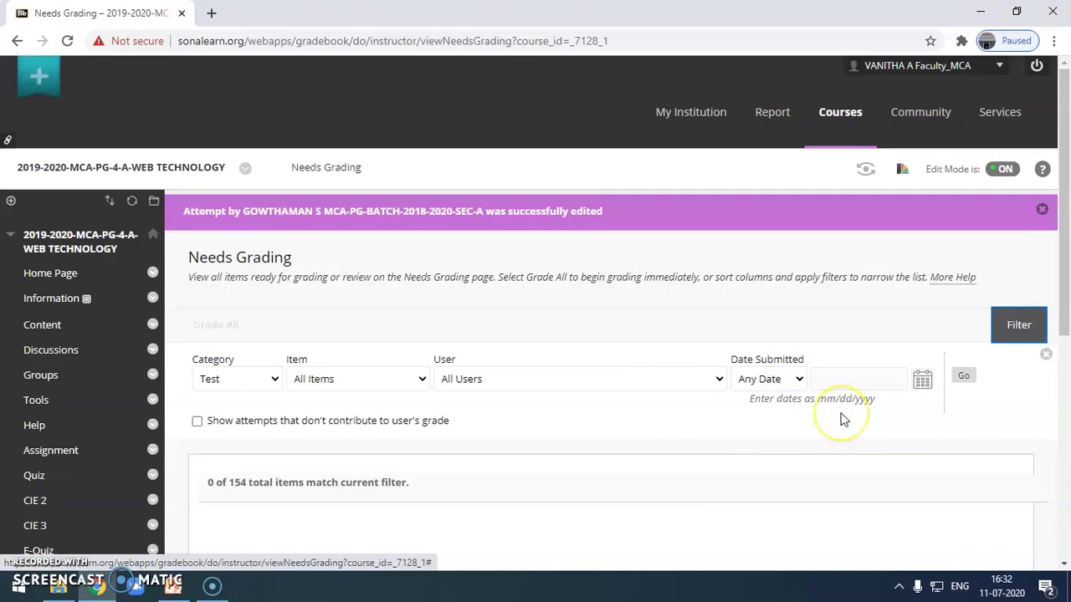
- Check the Needs Grading list for remaining test attempts and open the Evaluation section's Course Reports
scroll(847, 413, "down", 4)
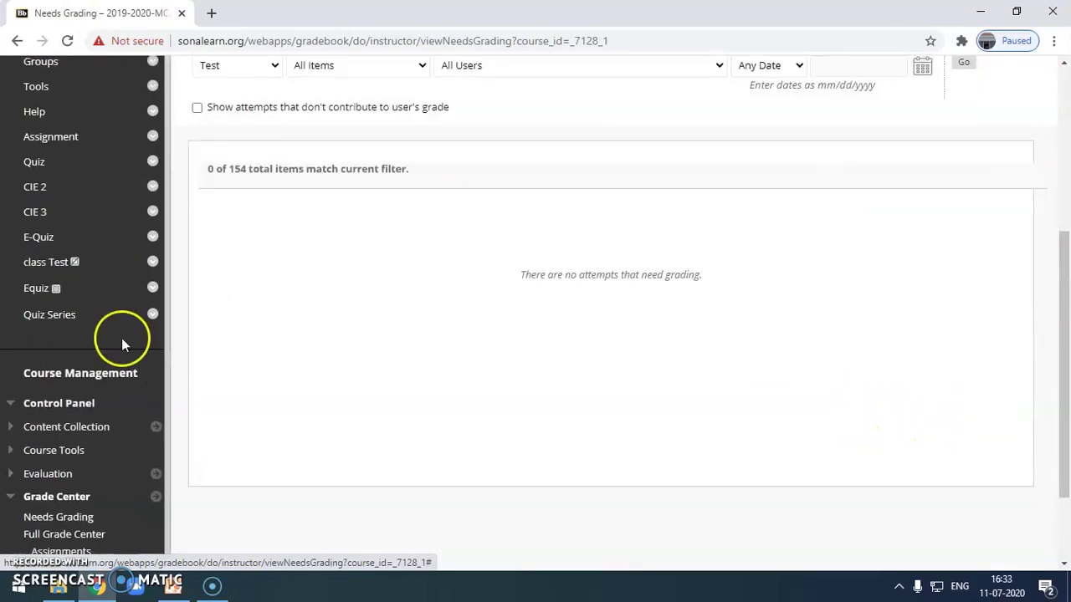
scroll(373, 399, "down", 1)
scroll(795, 428, "up", 5)
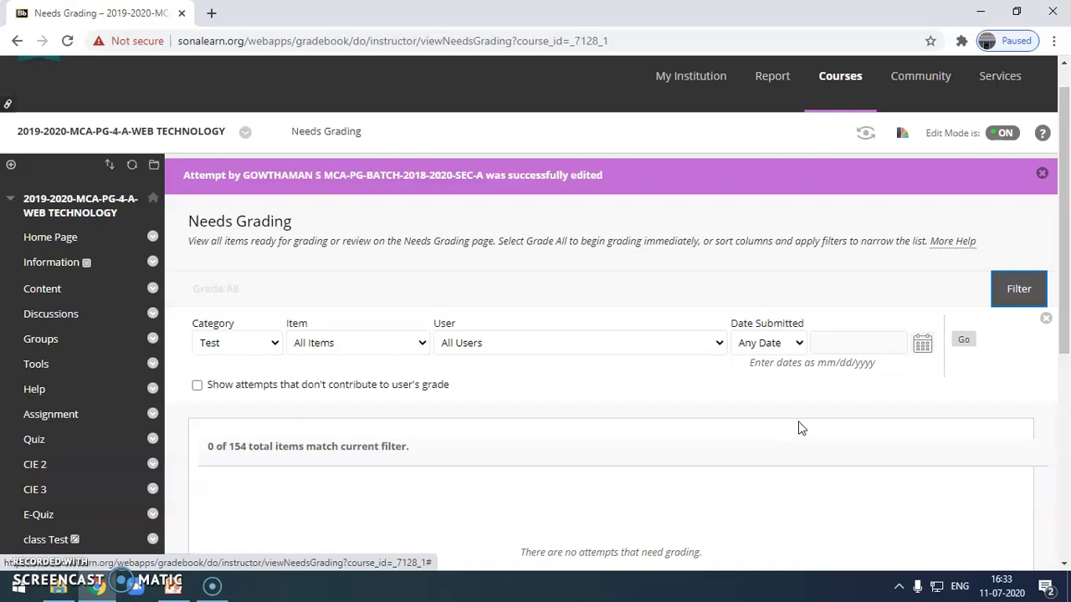
scroll(726, 332, "down", 1)
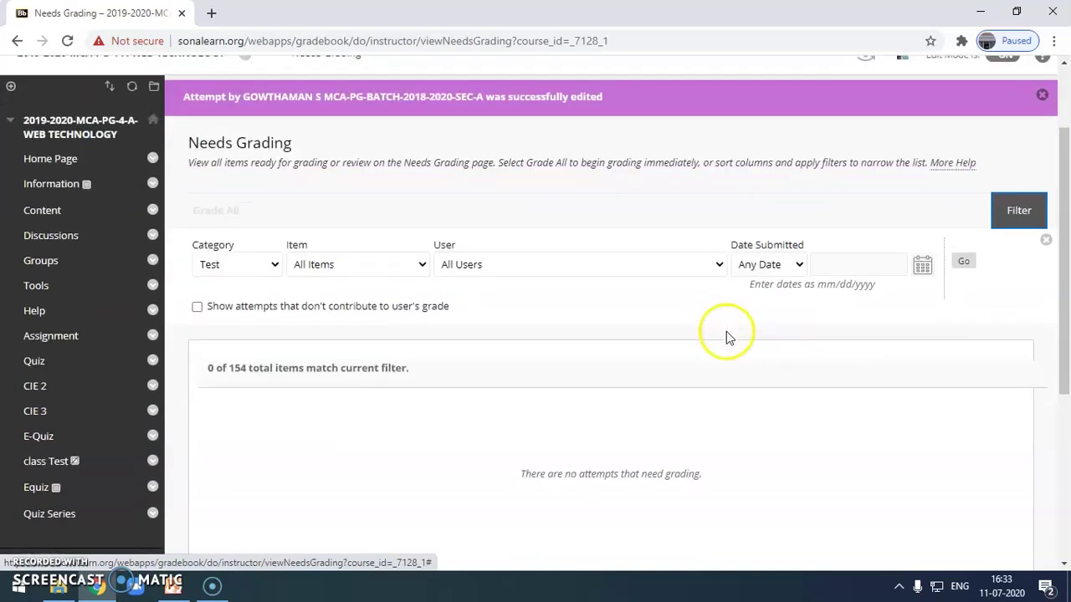
scroll(726, 334, "down", 4)
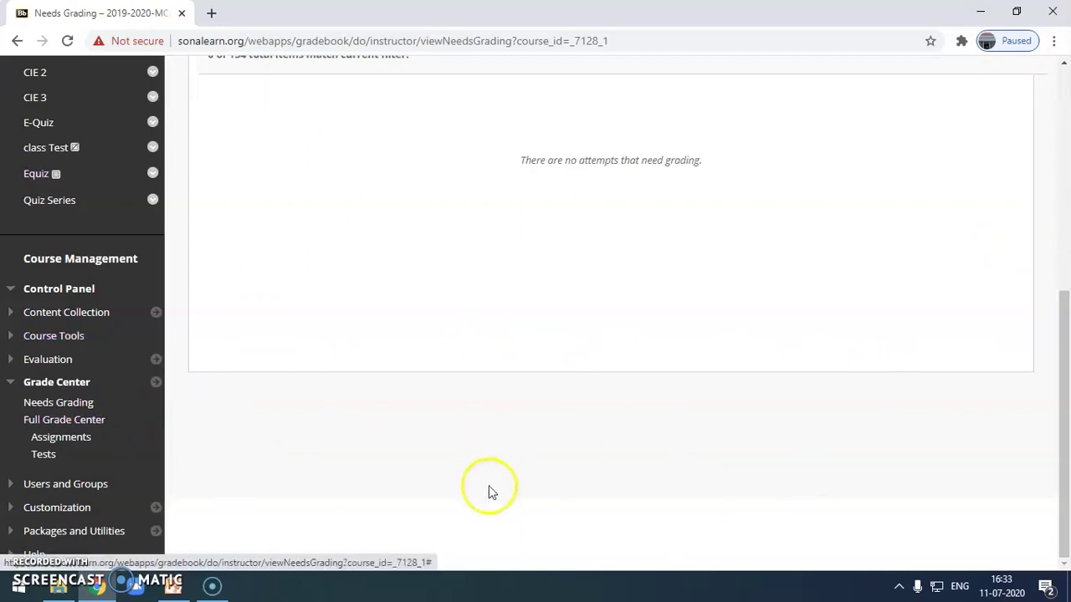
left_click(52, 360)
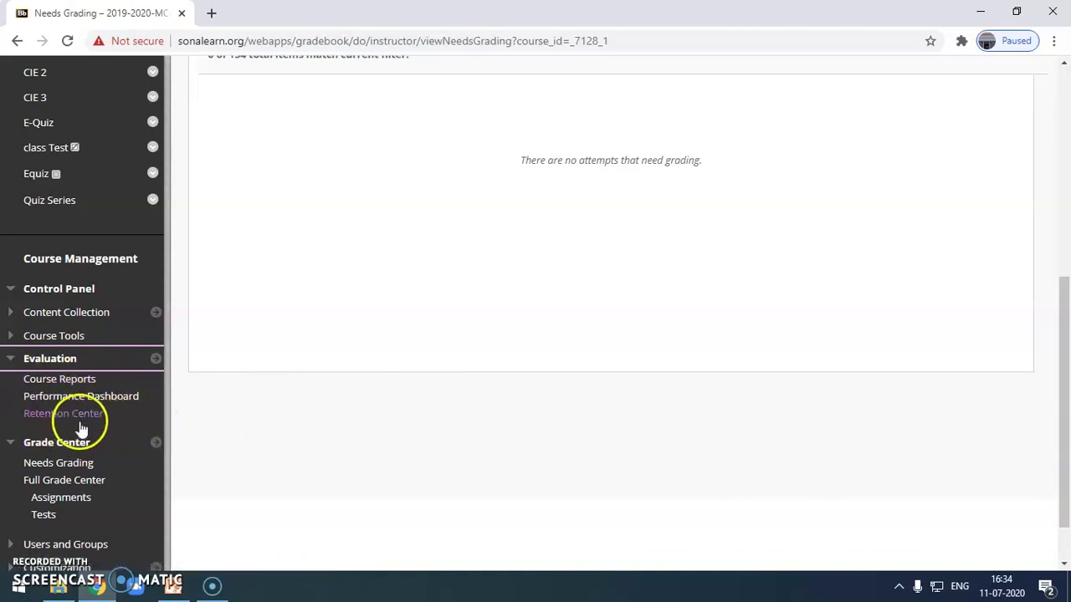
left_click(68, 382)
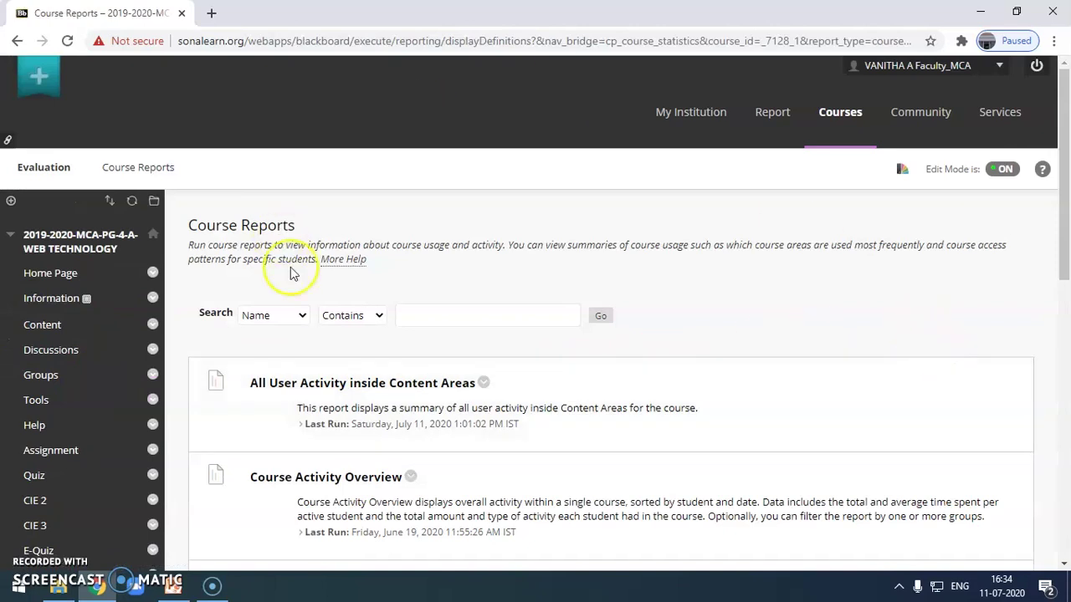
- Look at the report search options and read through the descriptions of the available course reports
left_click(303, 325)
left_click(351, 322)
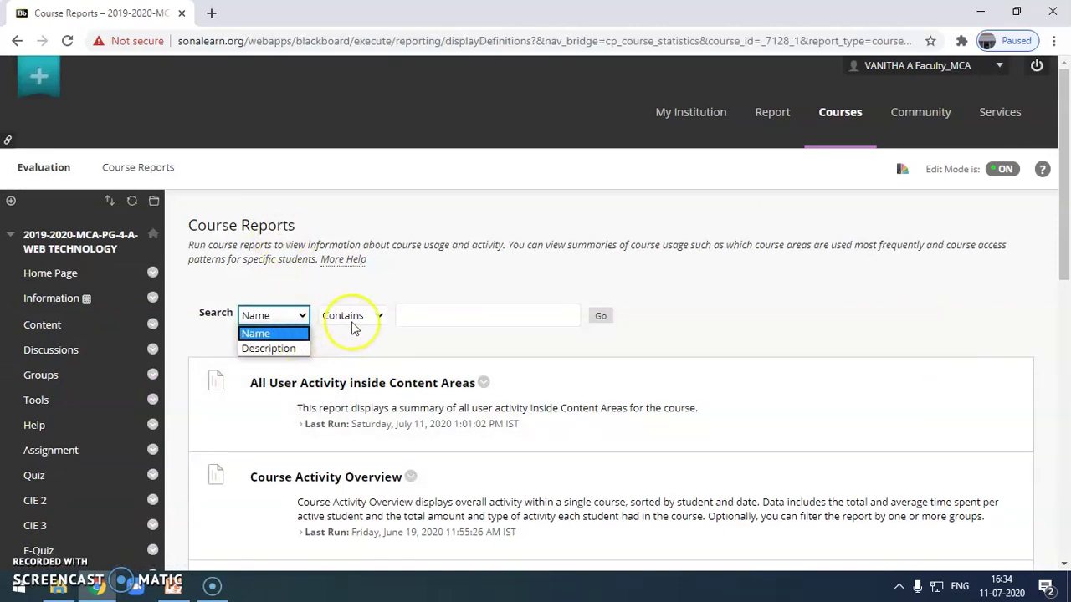
scroll(656, 390, "down", 1)
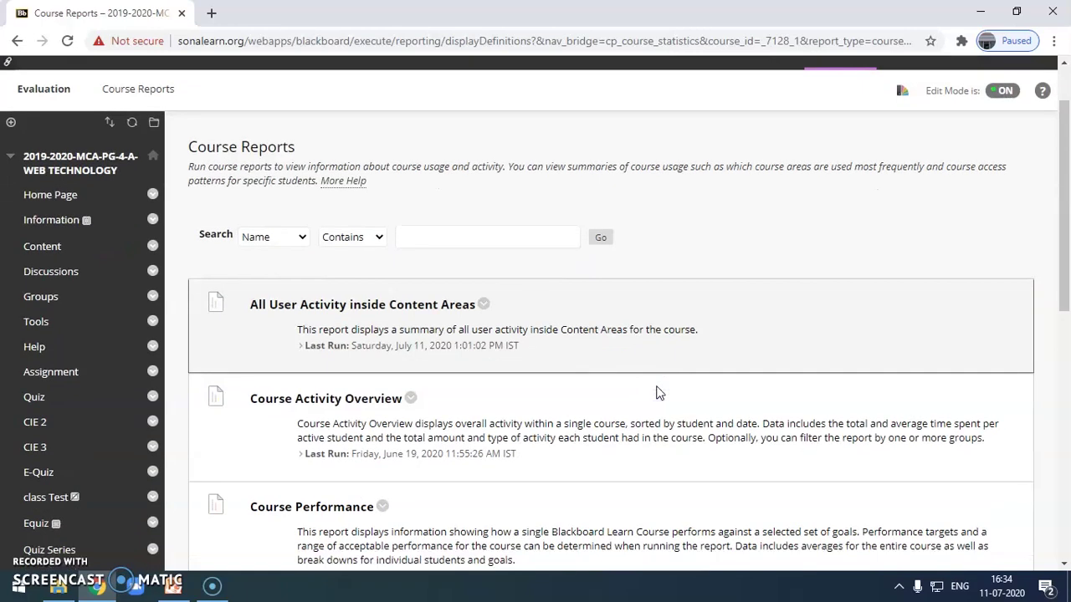
scroll(530, 392, "down", 2)
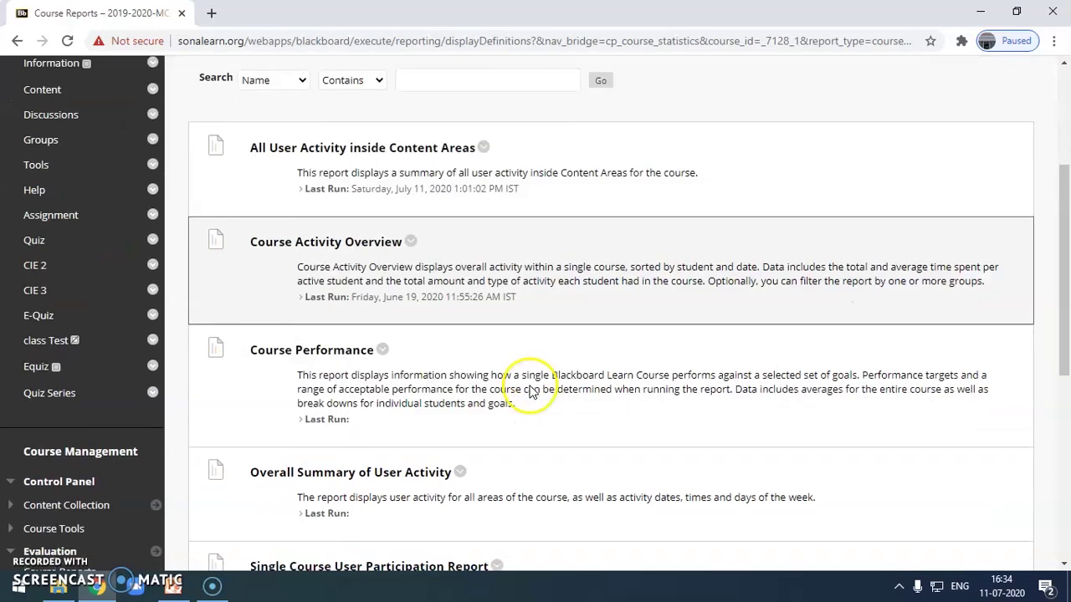
scroll(492, 150, "down", 1)
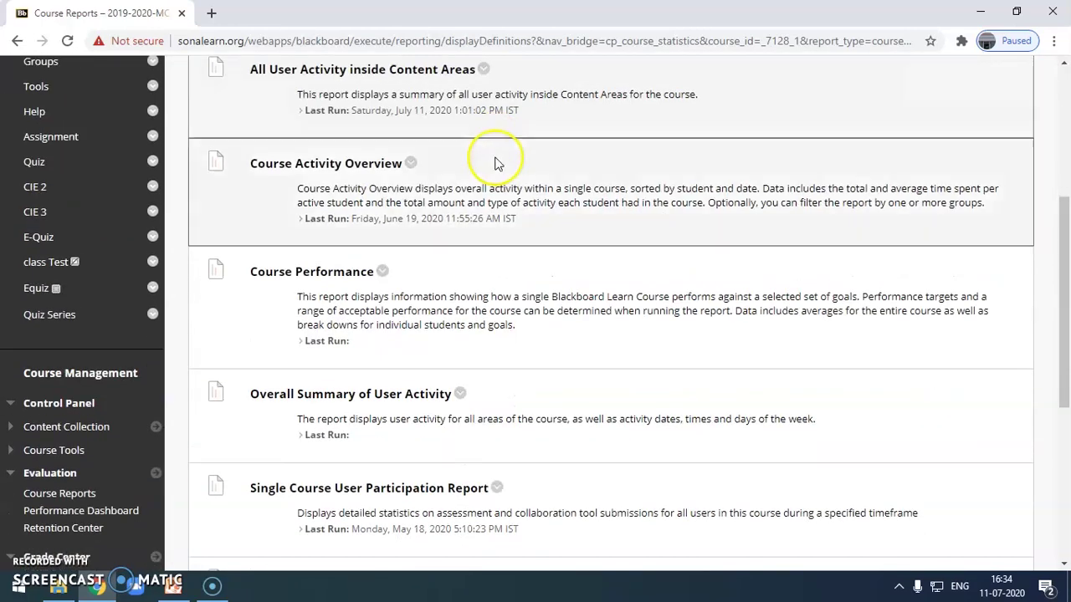
- Start a run of the Course Activity Overview report and set its start date to 02/07/2020
left_click(412, 164)
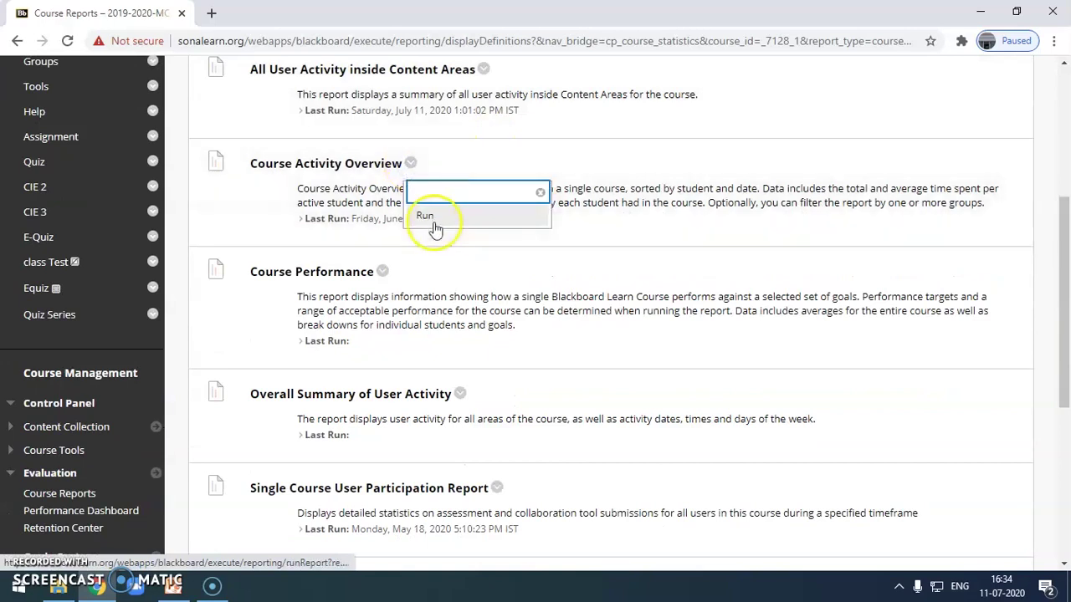
left_click(433, 219)
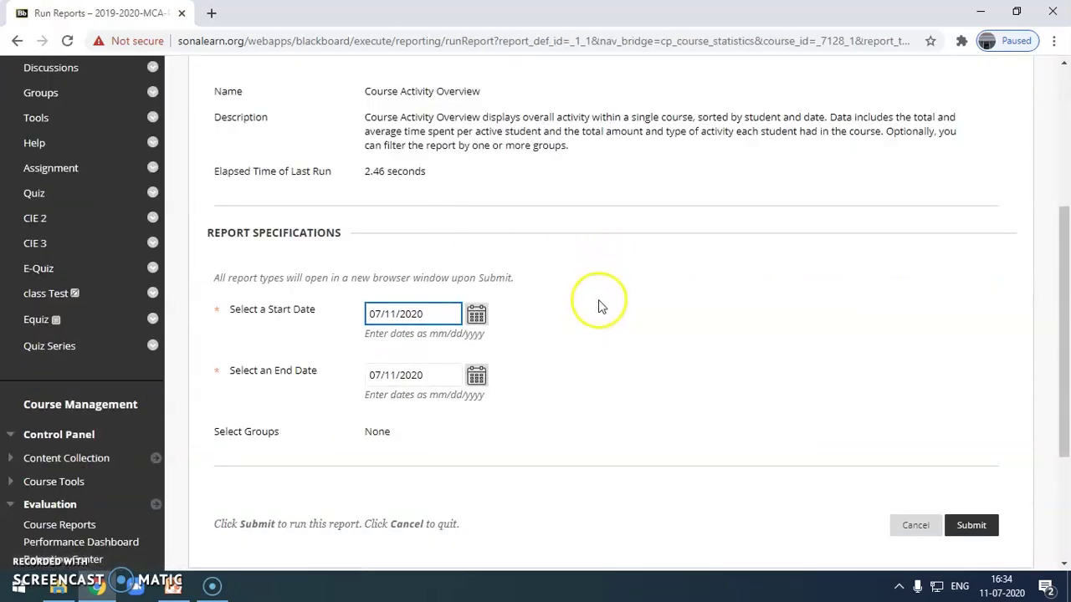
left_click(476, 315)
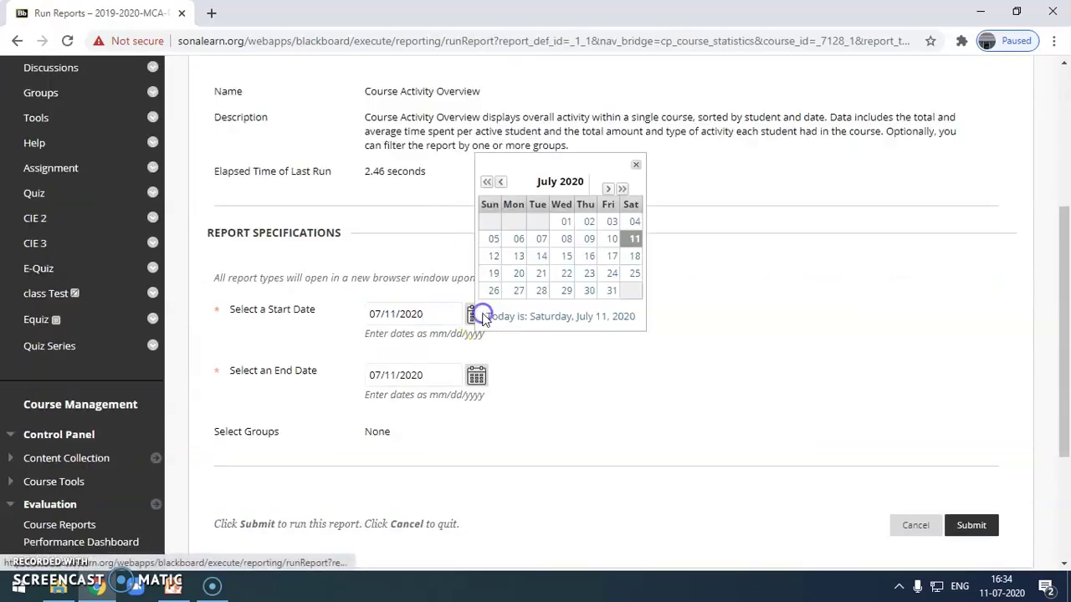
left_click(500, 184)
left_click(500, 184)
left_click(500, 184)
left_click(500, 184)
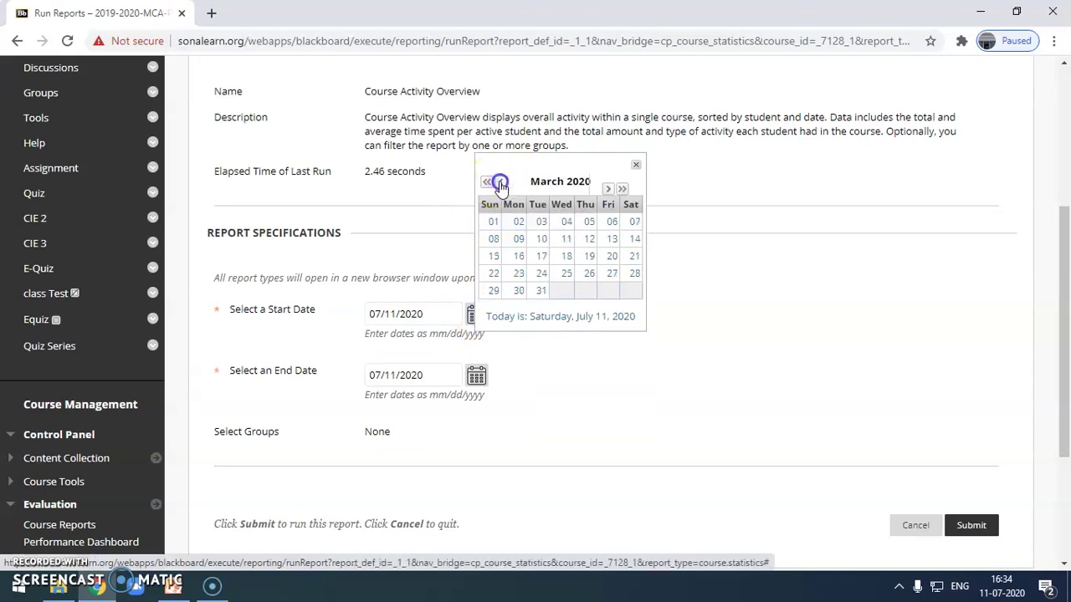
left_click(500, 184)
left_click(501, 184)
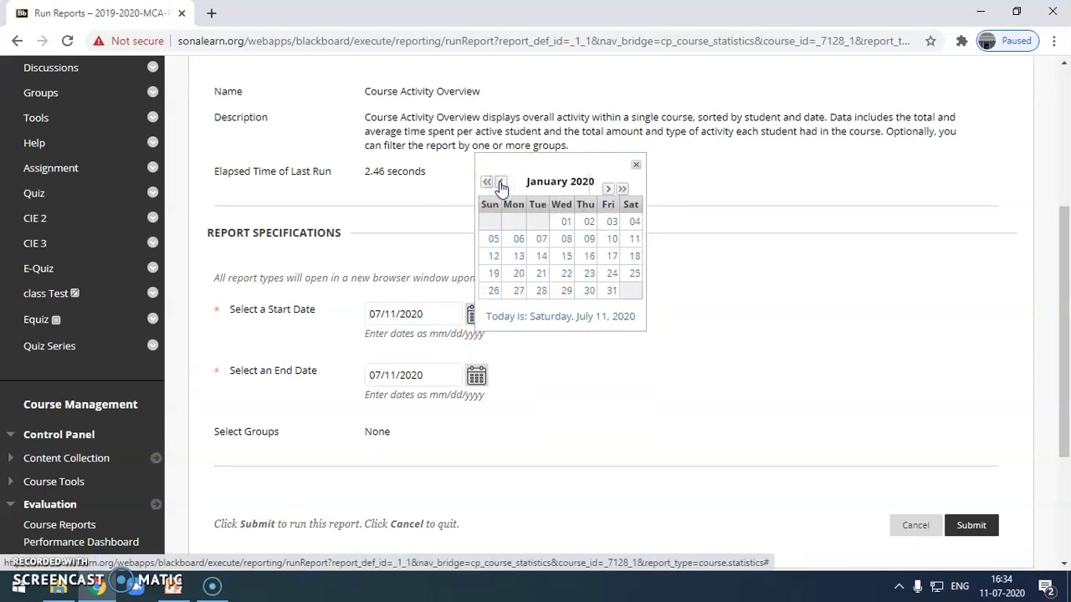
left_click(609, 190)
left_click(611, 239)
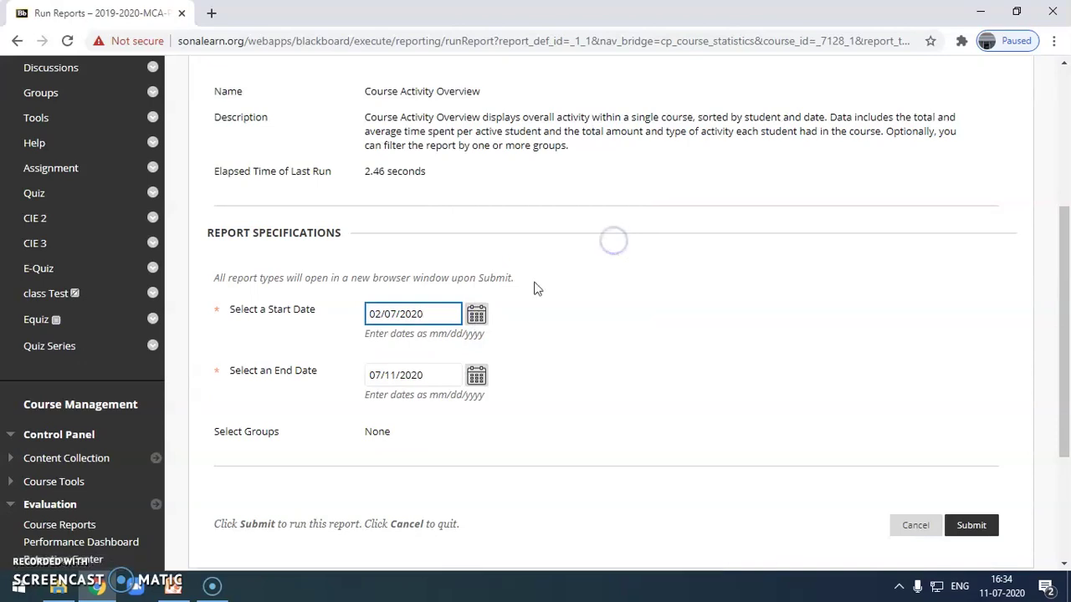
- Set the Course Activity Overview report's end date to 05/28/2020 and submit the report run
left_click(476, 376)
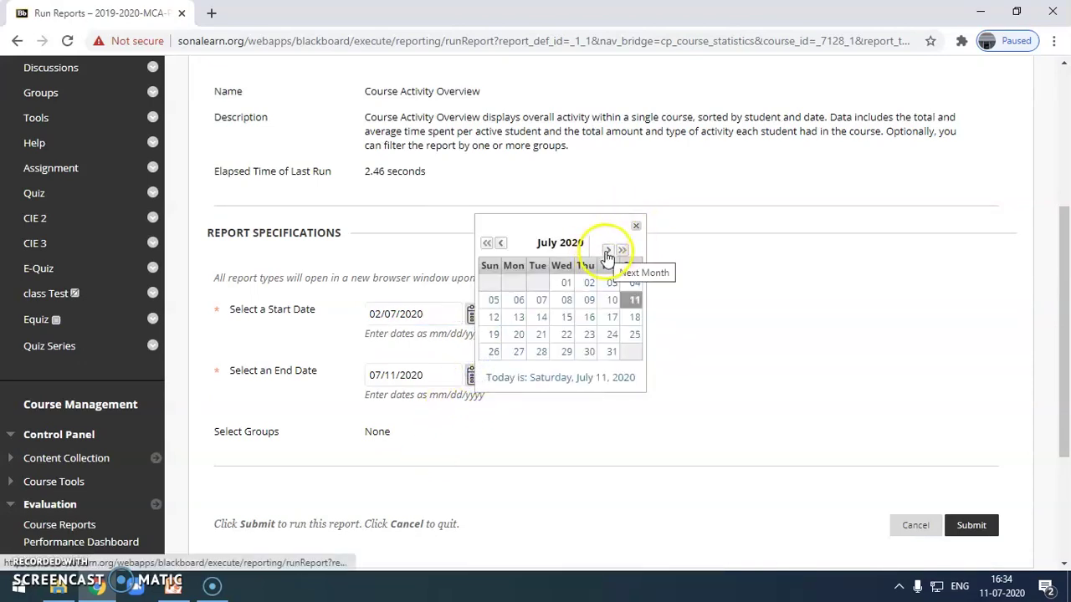
left_click(500, 243)
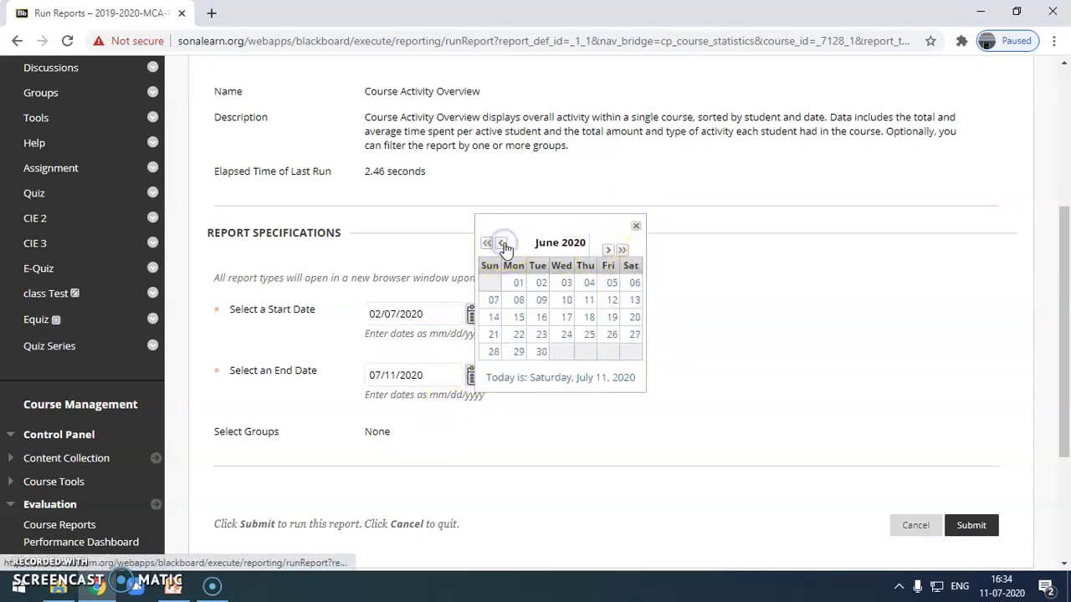
left_click(501, 242)
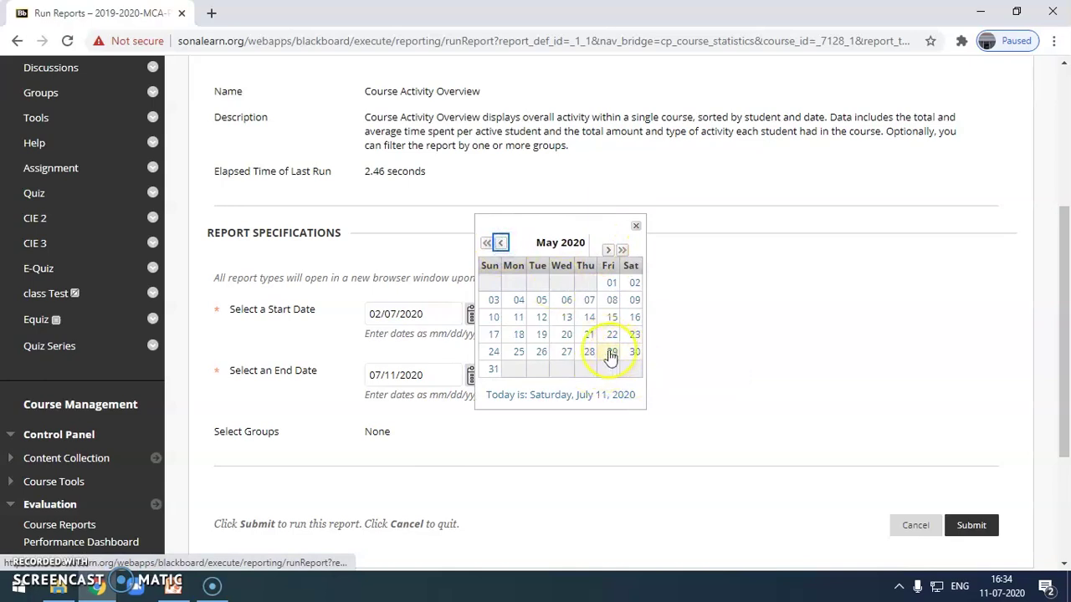
left_click(588, 353)
scroll(657, 370, "down", 3)
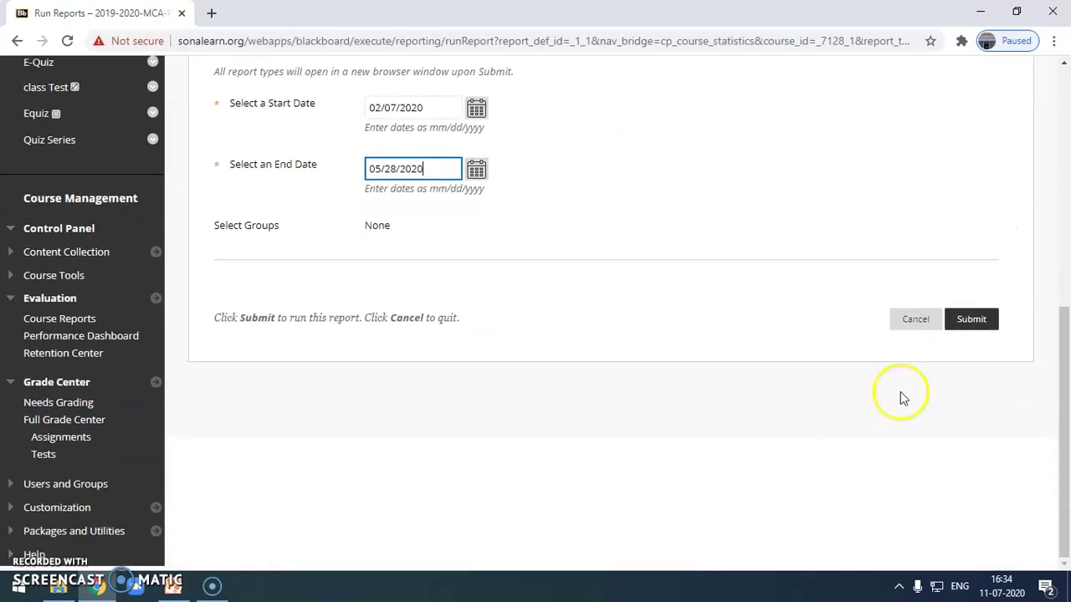
left_click(969, 320)
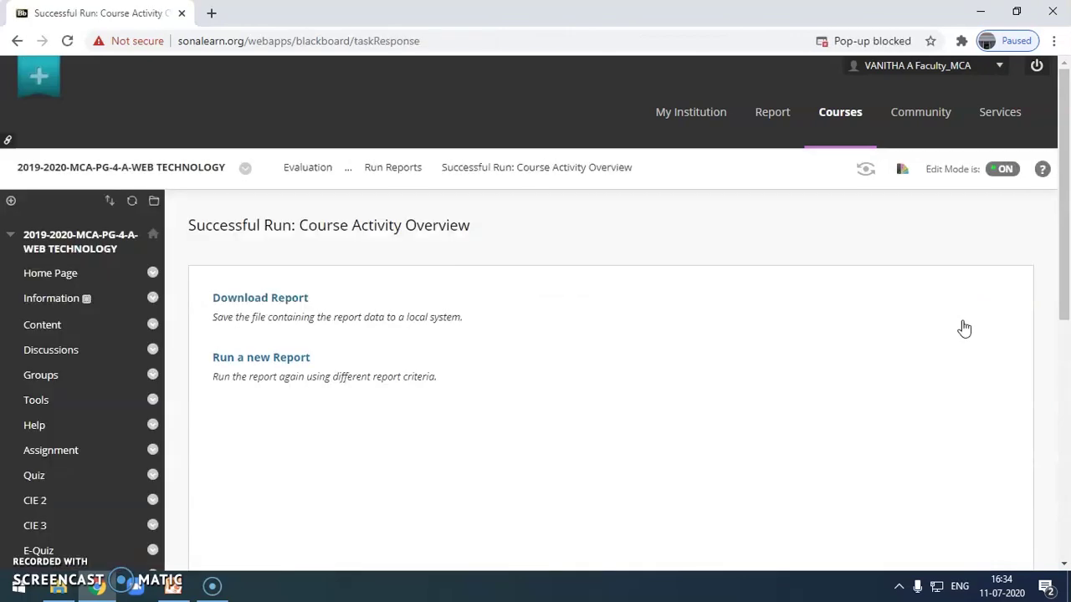
- Open the generated Course Activity Overview report, review its activity-by-day chart and the per-student overview, and close it
left_click(269, 300)
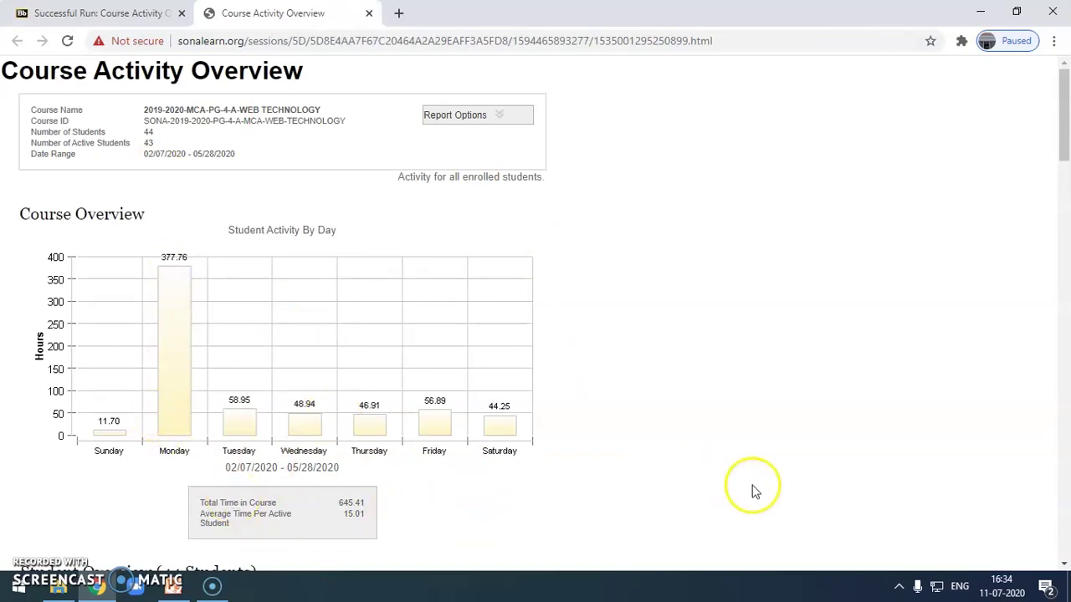
scroll(756, 489, "down", 1)
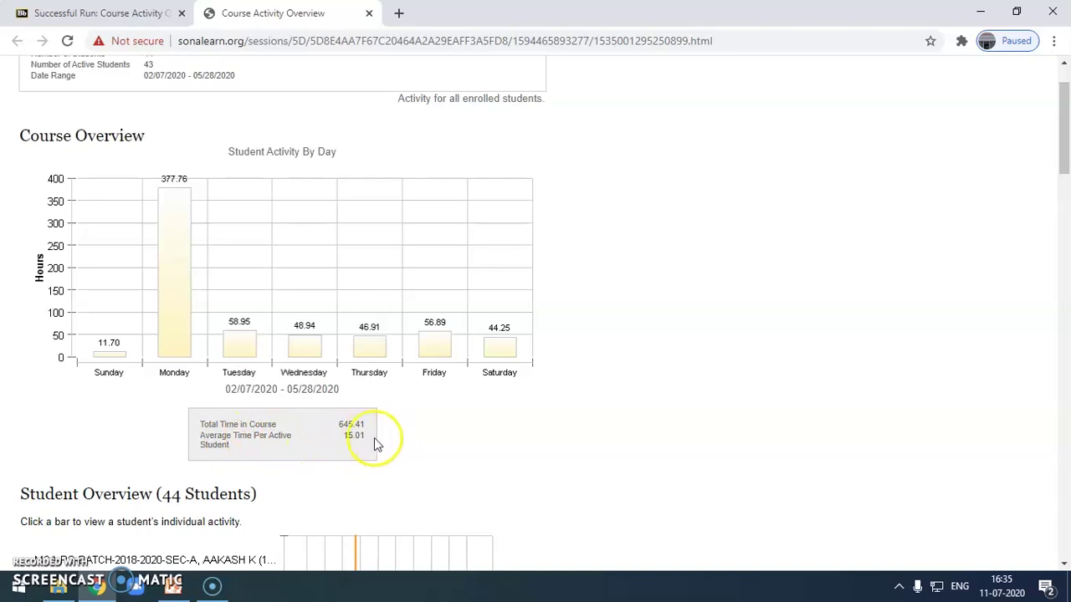
scroll(436, 467, "down", 1)
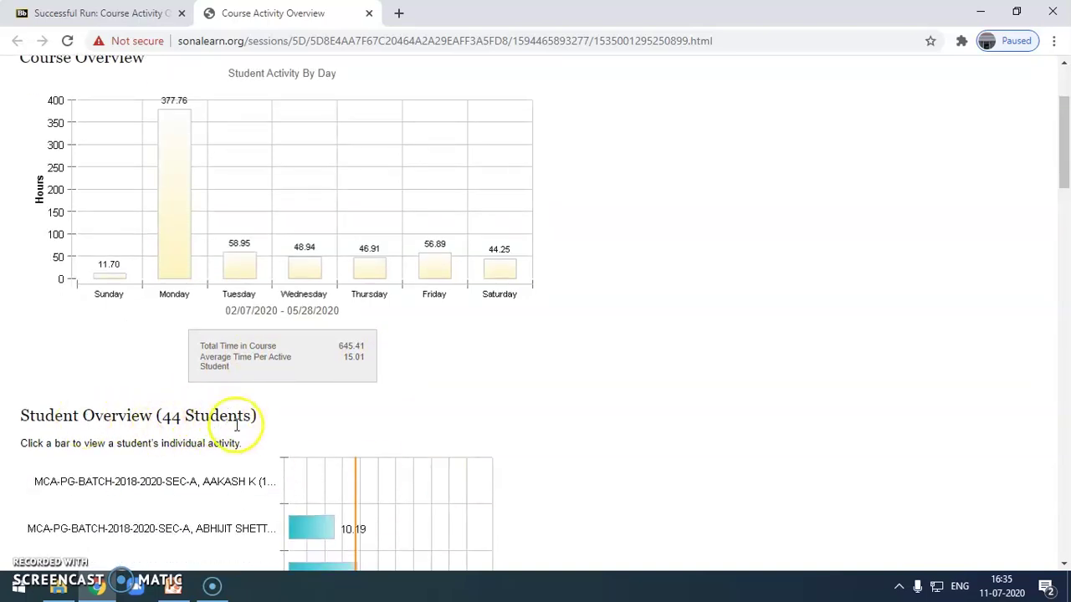
scroll(244, 439, "down", 2)
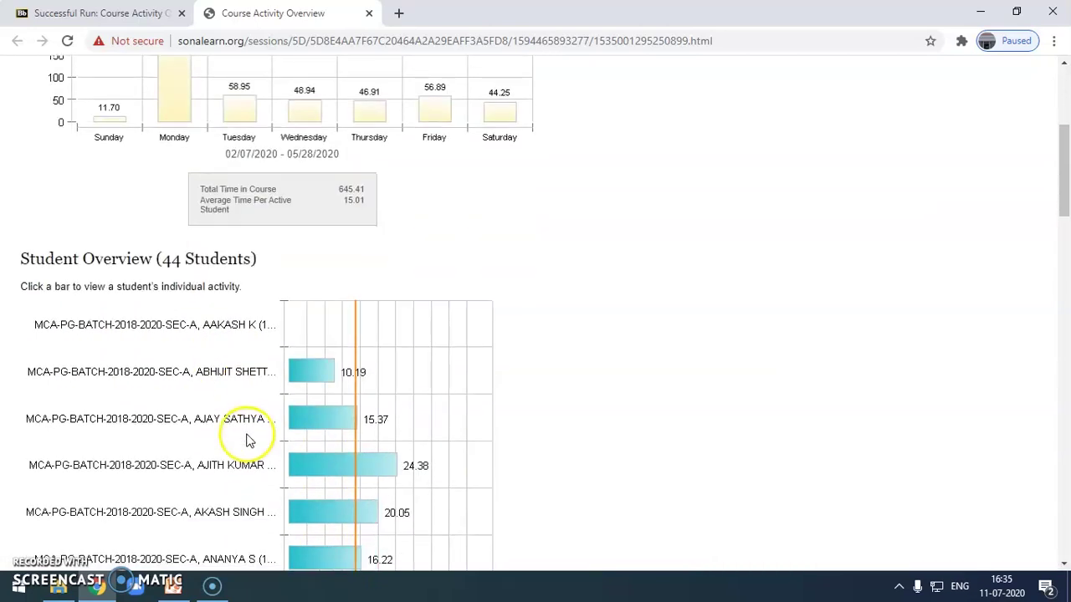
scroll(247, 441, "down", 1)
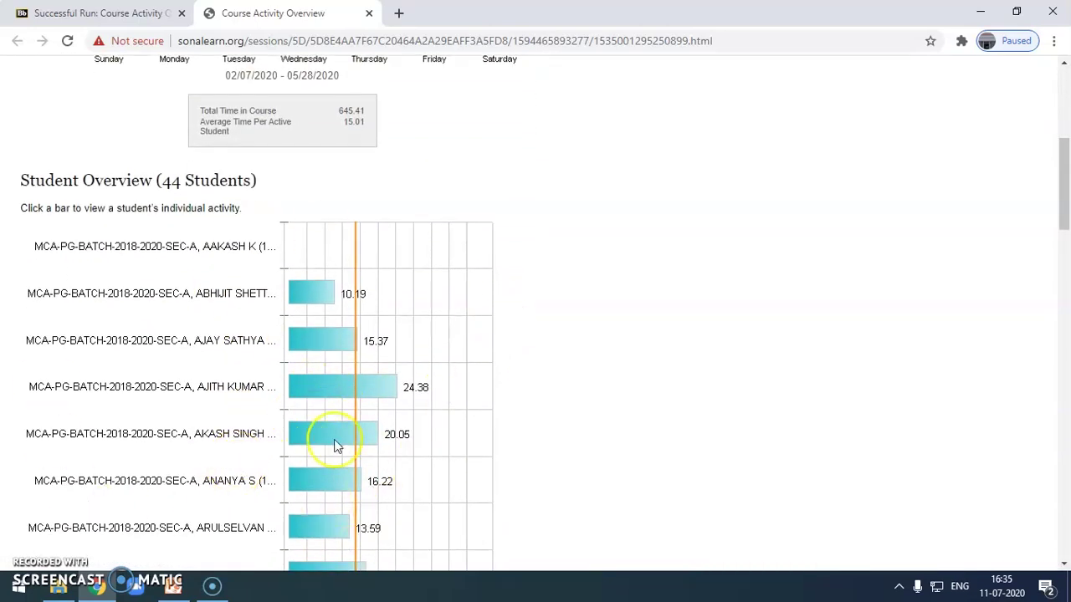
scroll(619, 502, "down", 3)
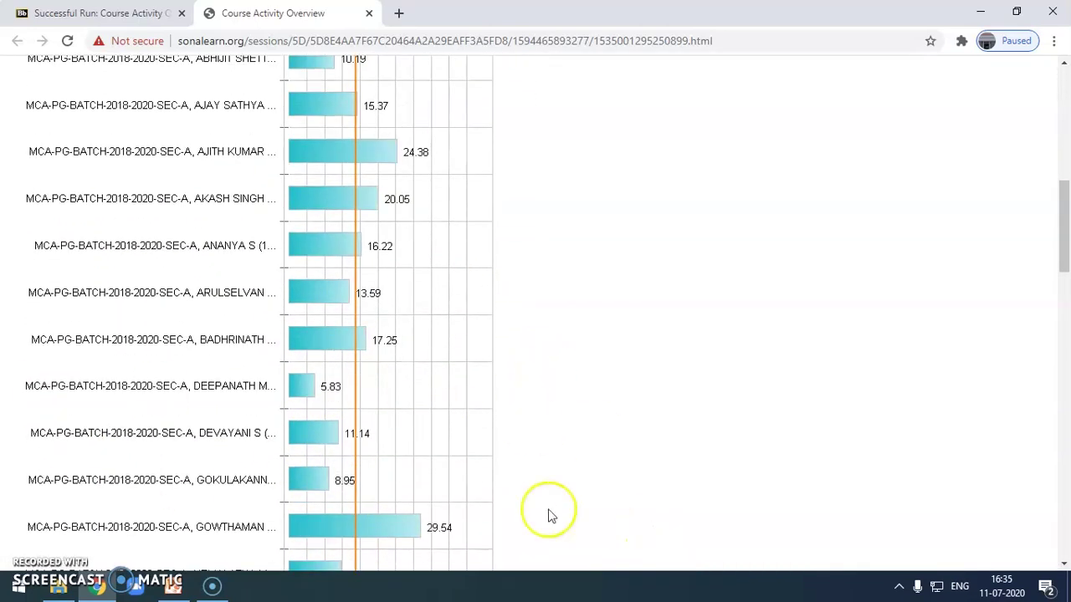
scroll(356, 468, "down", 20)
scroll(385, 476, "up", 4)
scroll(407, 490, "up", 20)
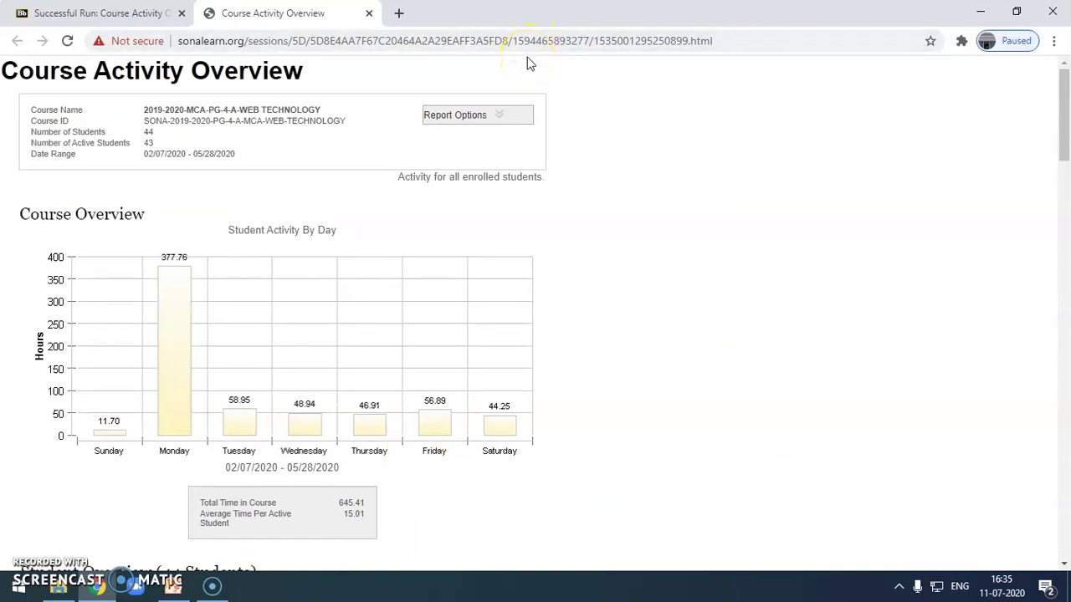
left_click(369, 13)
- Return to the Course Reports list and start a run of the Overall Summary of User Activity report
scroll(61, 476, "down", 1)
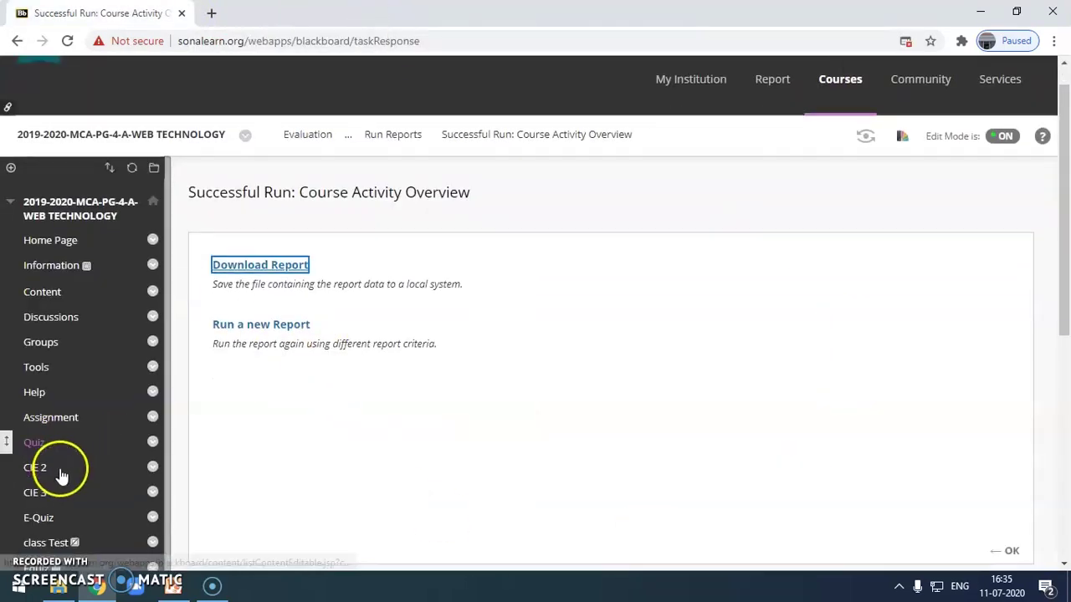
scroll(50, 477, "down", 3)
scroll(92, 506, "down", 2)
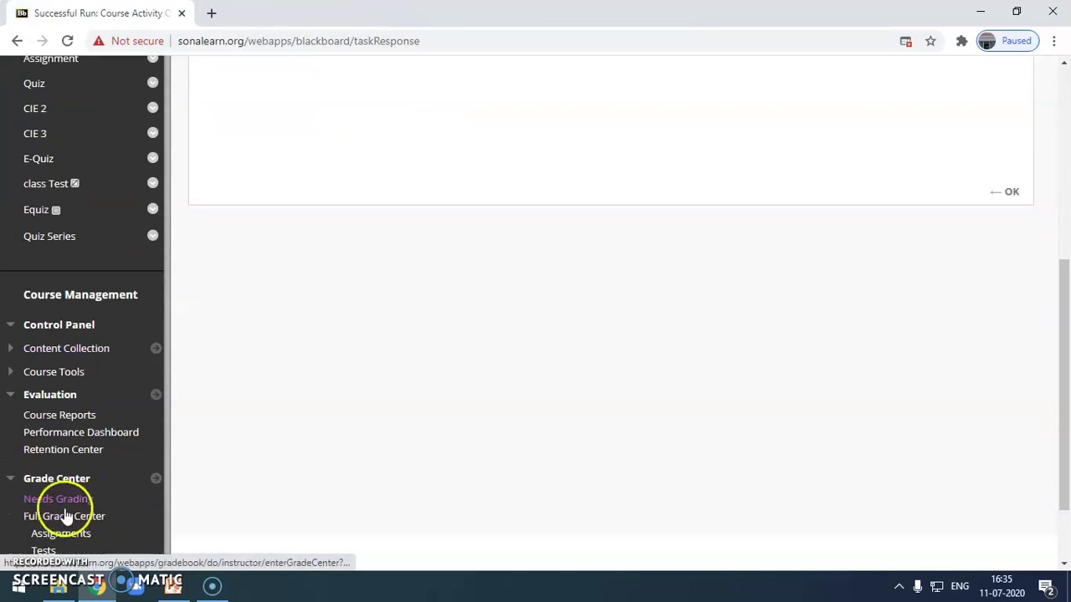
left_click(71, 416)
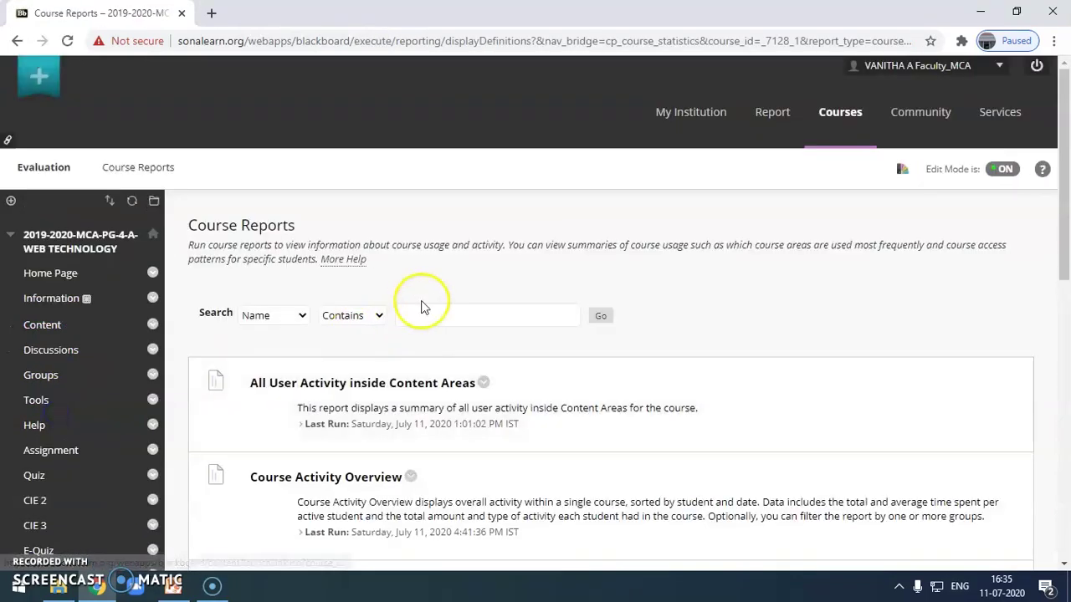
scroll(481, 401, "down", 3)
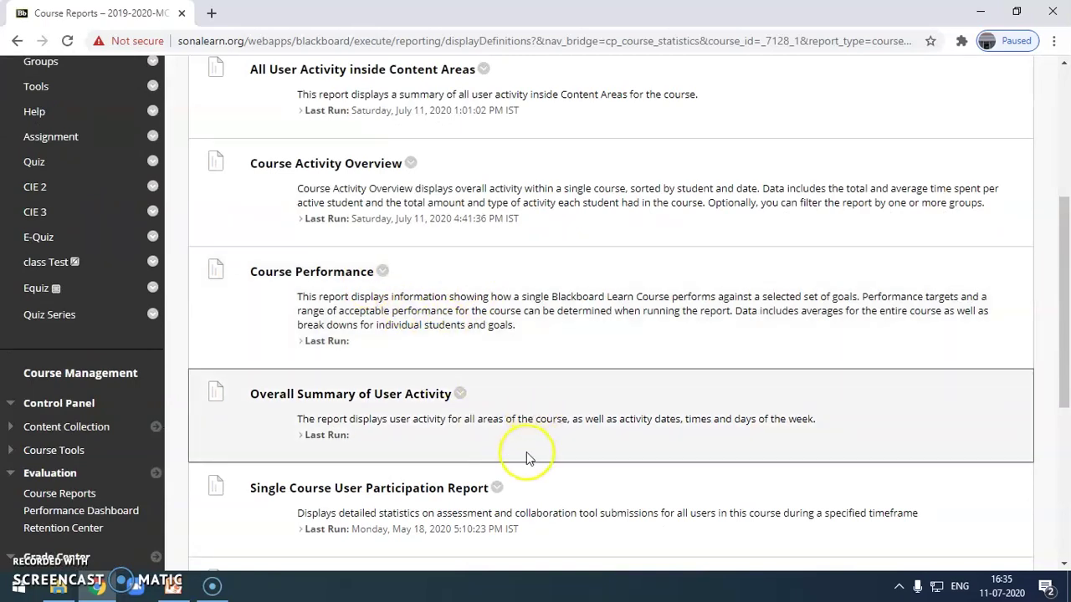
left_click(460, 393)
left_click(489, 382)
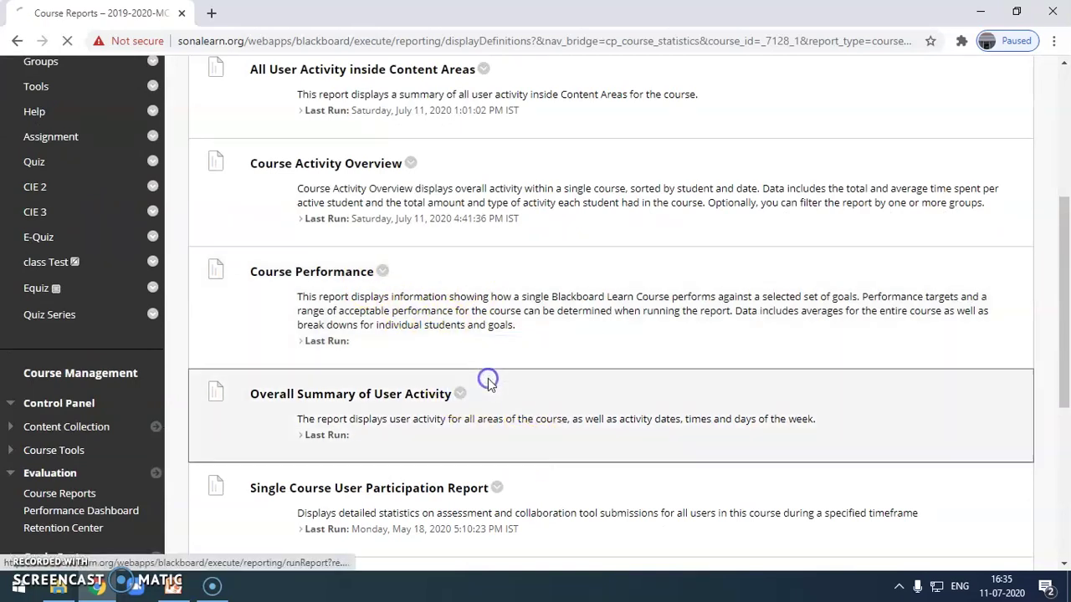
- Look over the report specifications and set the Overall Summary of User Activity report's start date to 02/07/2020
scroll(1068, 444, "down", 2)
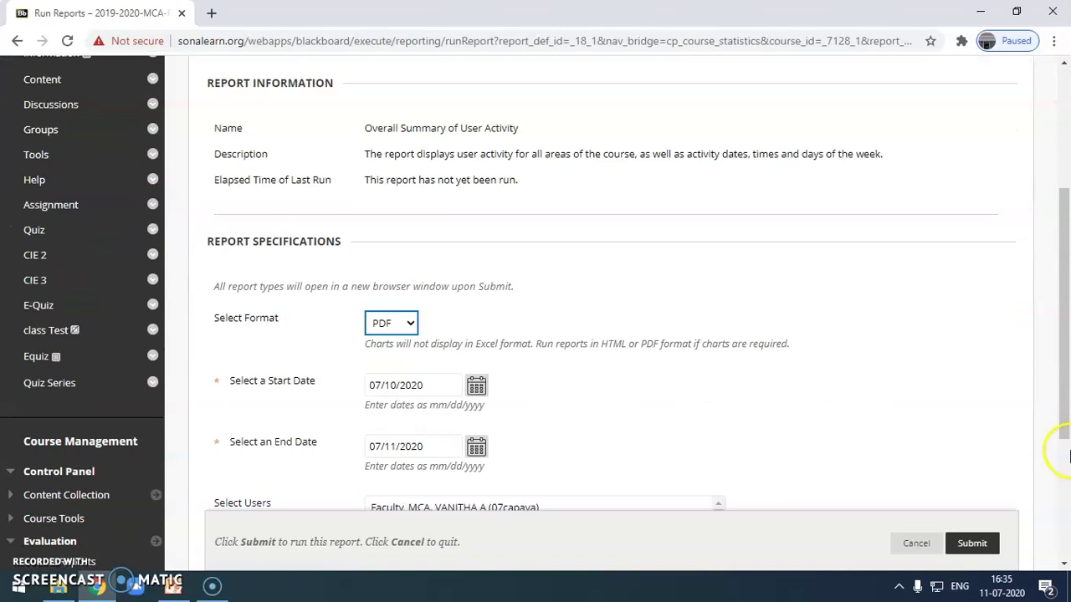
scroll(1066, 455, "down", 3)
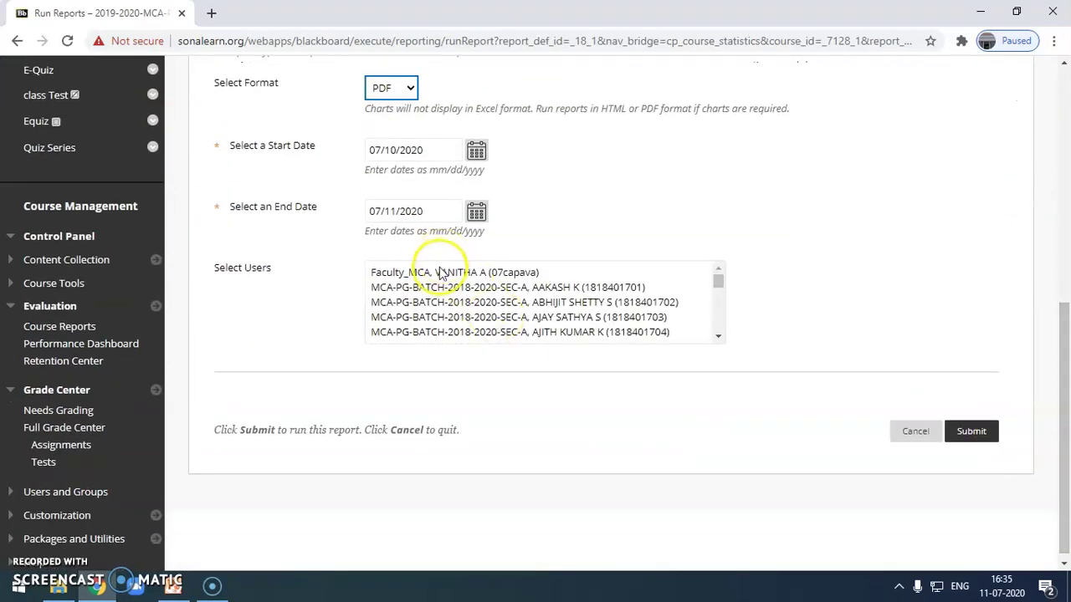
scroll(502, 318, "up", 5)
scroll(557, 363, "down", 5)
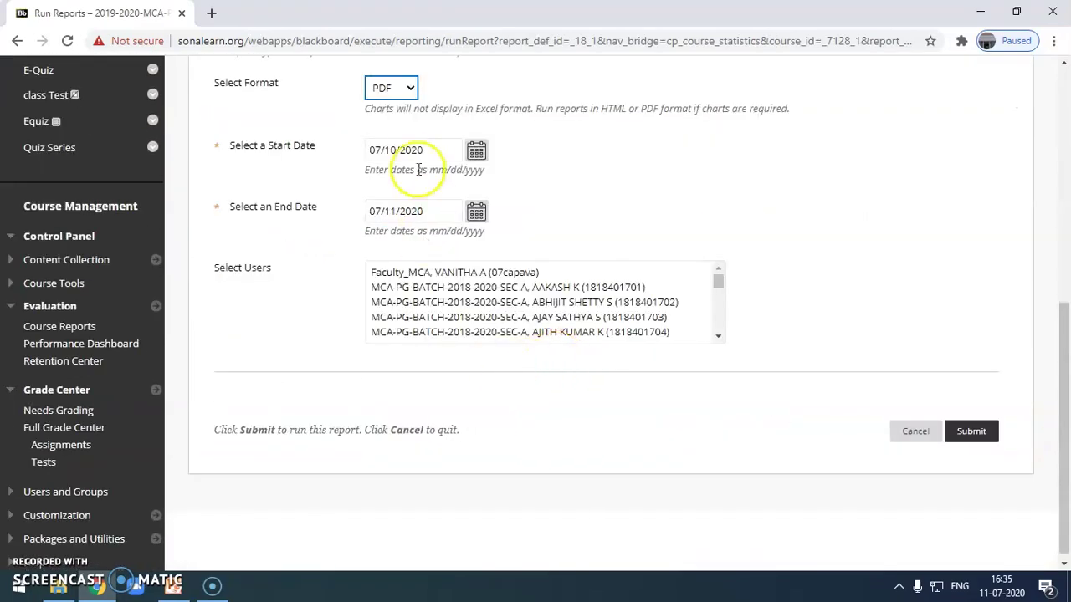
left_click(476, 149)
scroll(585, 251, "up", 3)
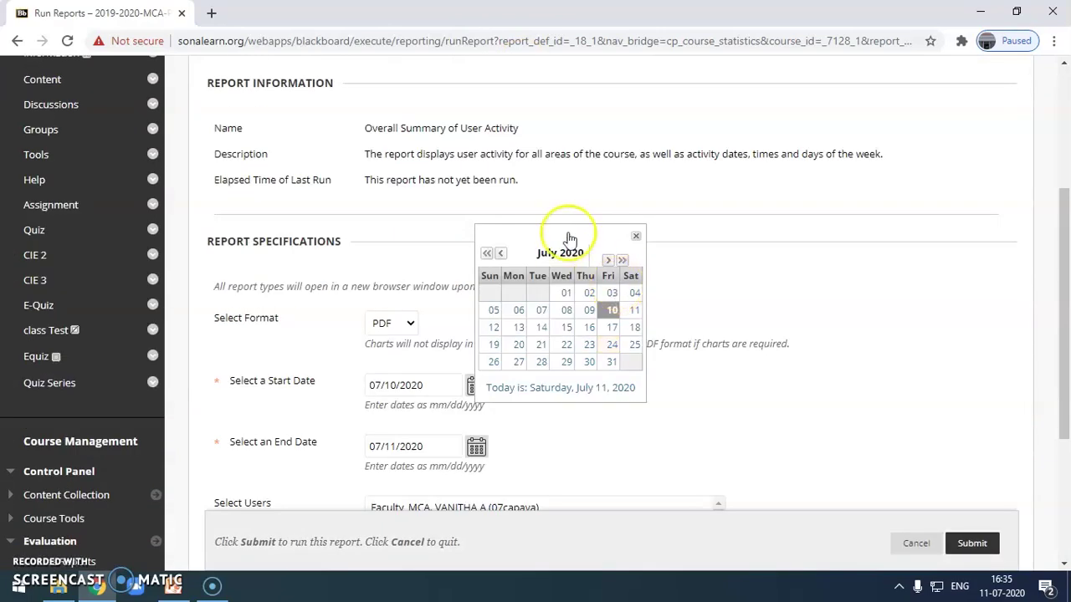
left_click(501, 253)
left_click(501, 253)
left_click(500, 253)
left_click(500, 254)
left_click(500, 254)
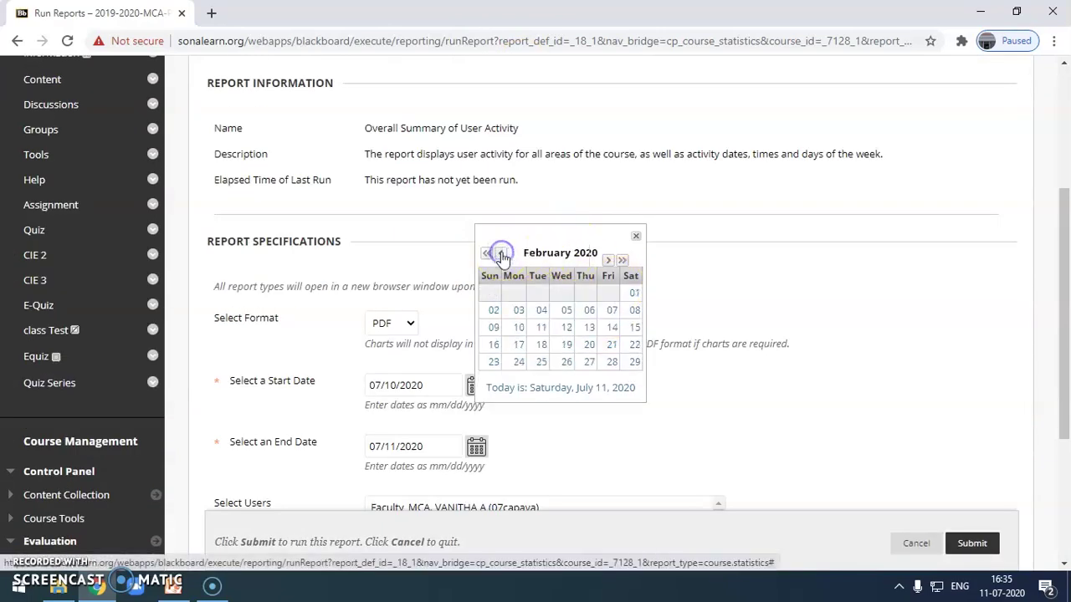
left_click(613, 314)
- Select the faculty member and the students listed below as the report's users and submit the report run
scroll(778, 368, "down", 3)
left_click(420, 266)
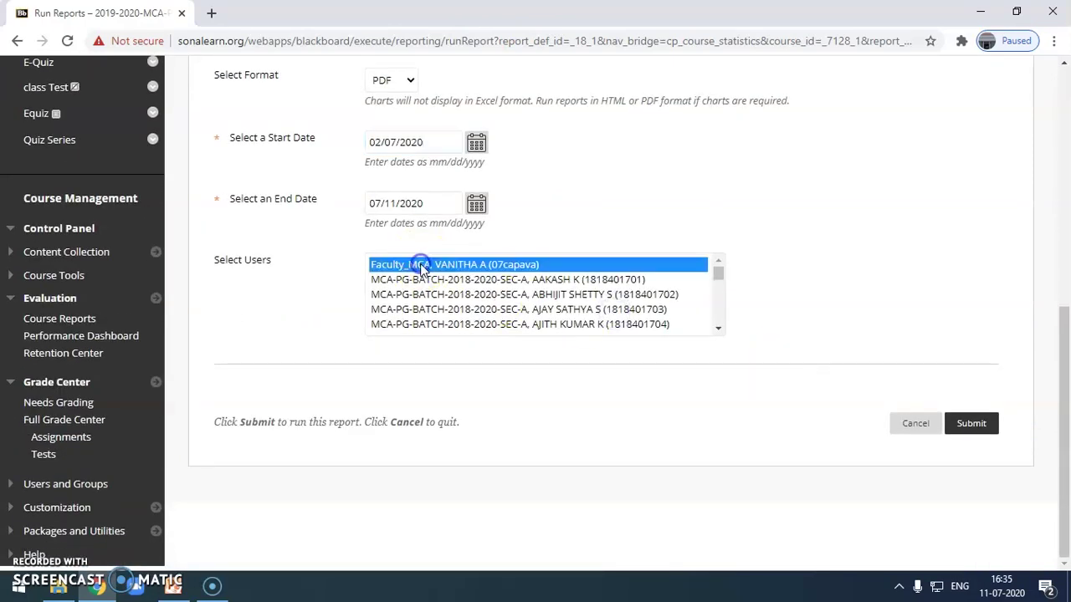
key("shift+Down")
key("shift+Down")
key("shift+Down")
key("shift+Down")
key("shift+Down")
key("shift+Down")
key("shift+Down")
key("shift+Down")
key("shift+Down")
key("shift+Down")
key("shift+Down")
key("shift+Down")
key("shift+Down")
key("shift+Down")
key("shift+Down")
key("shift+Down")
key("shift+Down")
key("shift+Down")
key("shift+Down")
key("shift+Down")
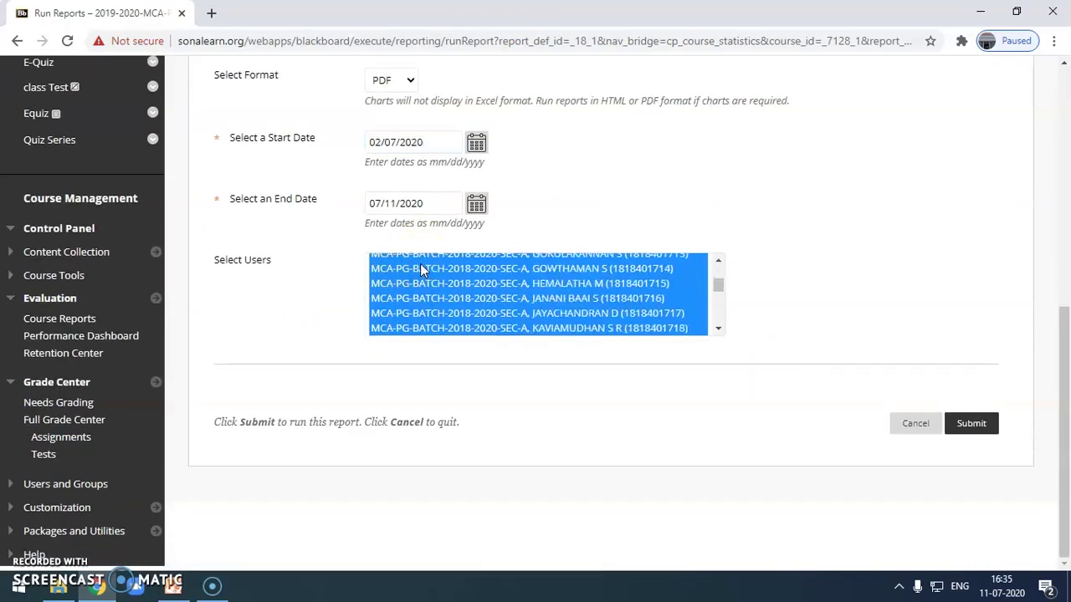
key("shift+Down")
key("shift+Down")
key("shift+Down")
key("shift+Down")
key("shift+Down")
key("shift+Down")
key("shift+Down")
key("shift+Down")
key("shift+Down")
key("shift+Down")
key("shift+Down")
key("shift+Down")
left_click(968, 408)
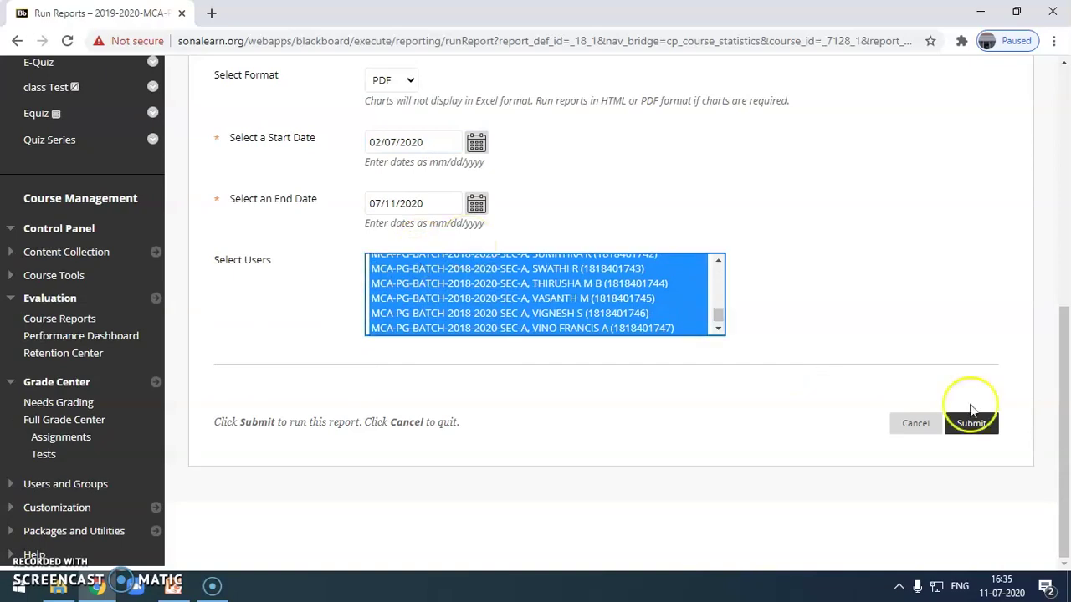
left_click(978, 428)
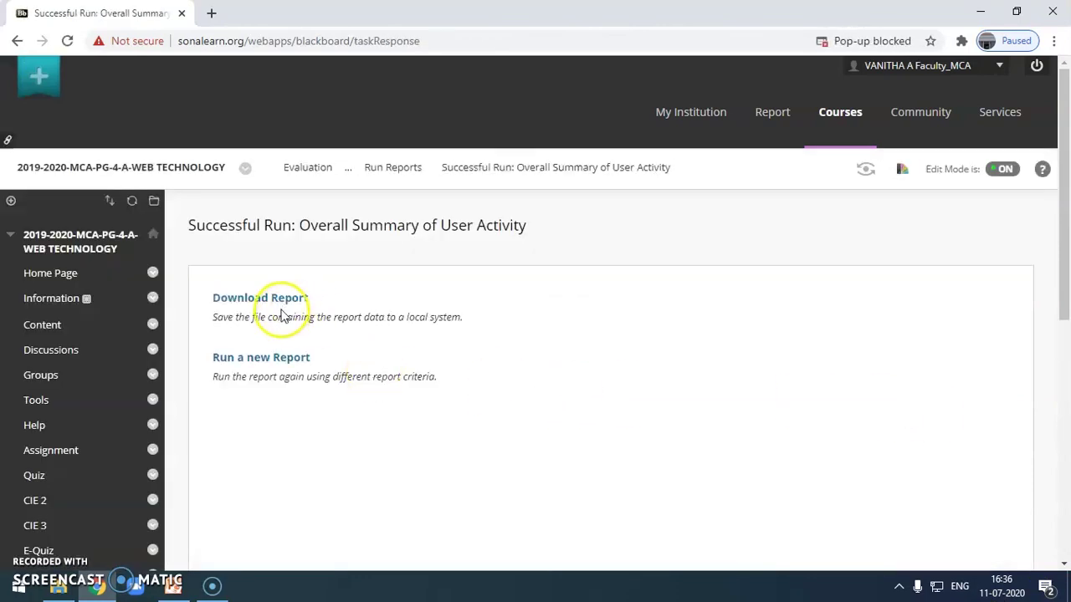
- Open the generated Overall Summary of User Activity report and examine the hits and percentages for announcements, content and instructor_gradebook
left_click(281, 299)
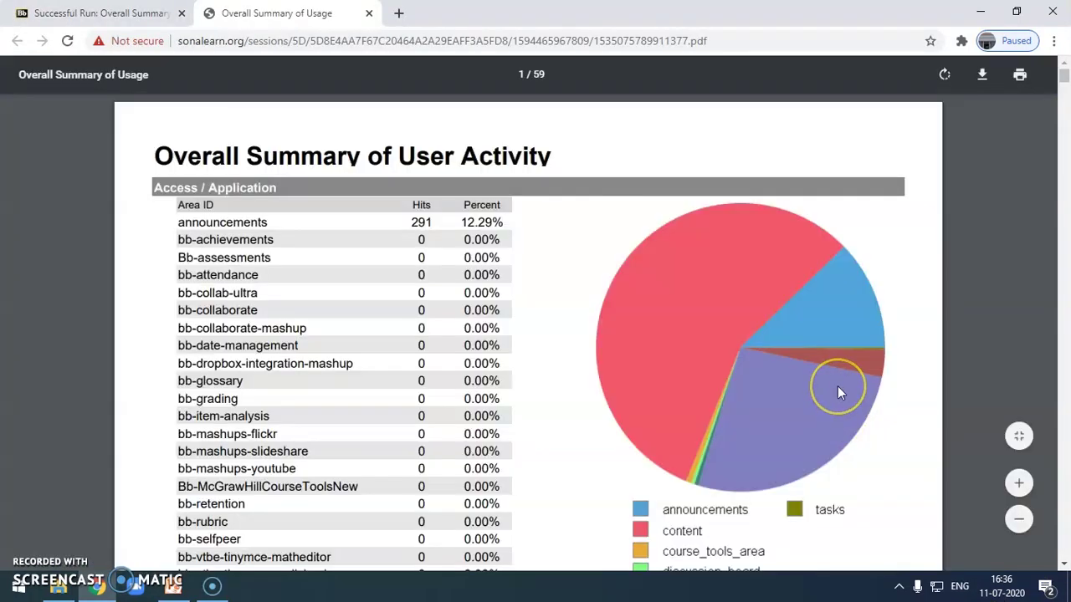
left_click_drag(206, 221, 426, 222)
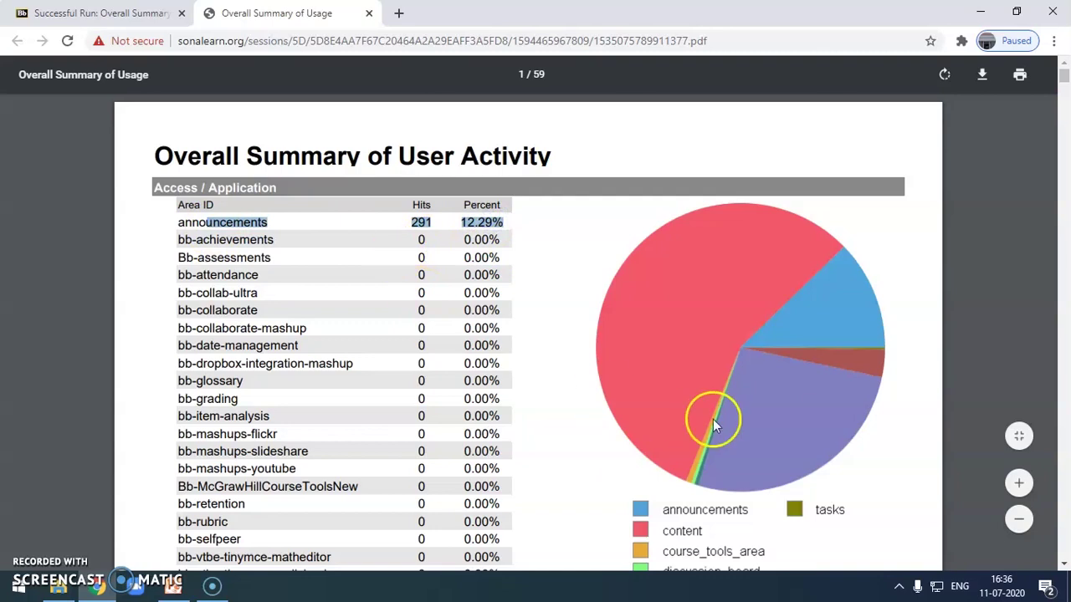
scroll(713, 423, "down", 7)
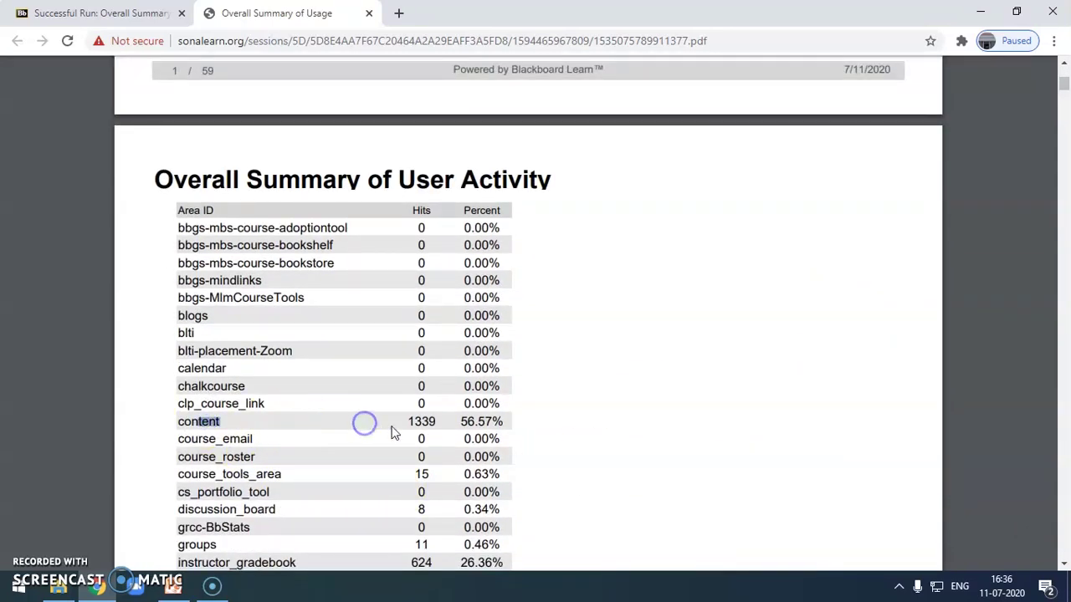
double_click(441, 421)
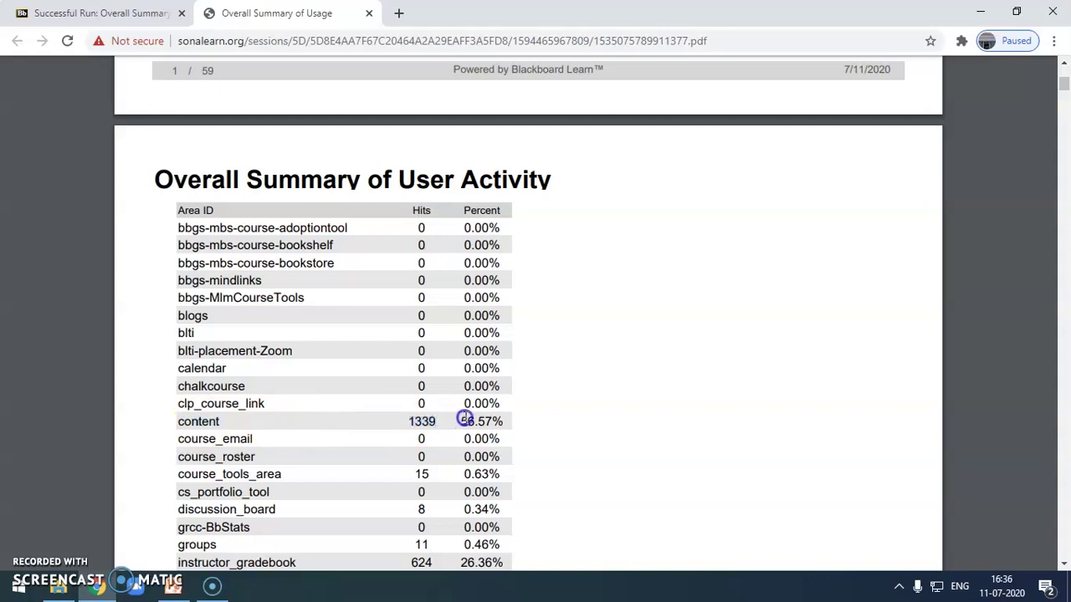
scroll(508, 426, "down", 2)
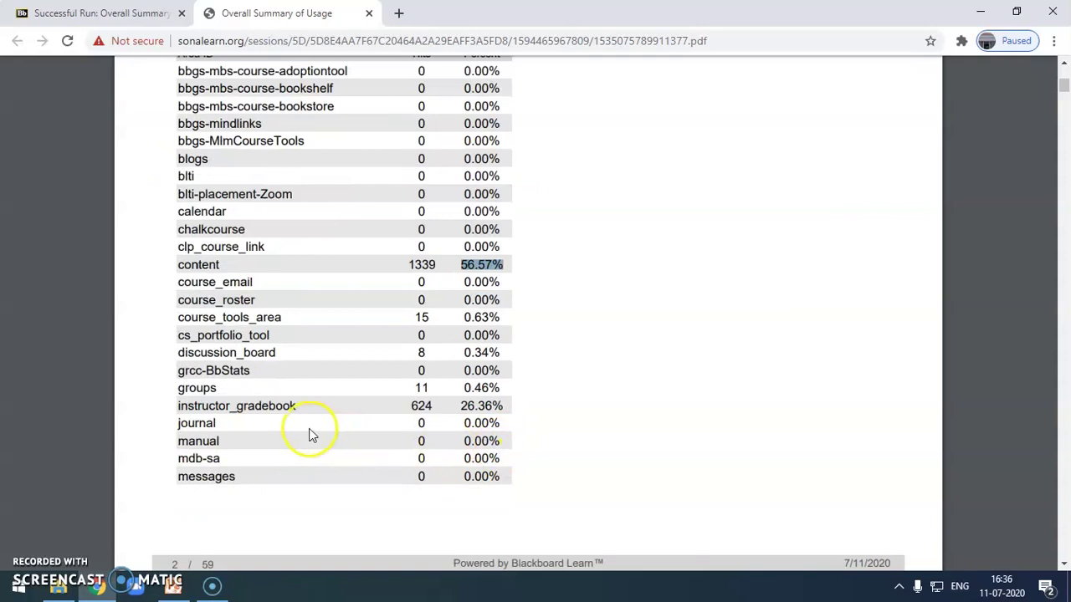
left_click_drag(412, 407, 441, 406)
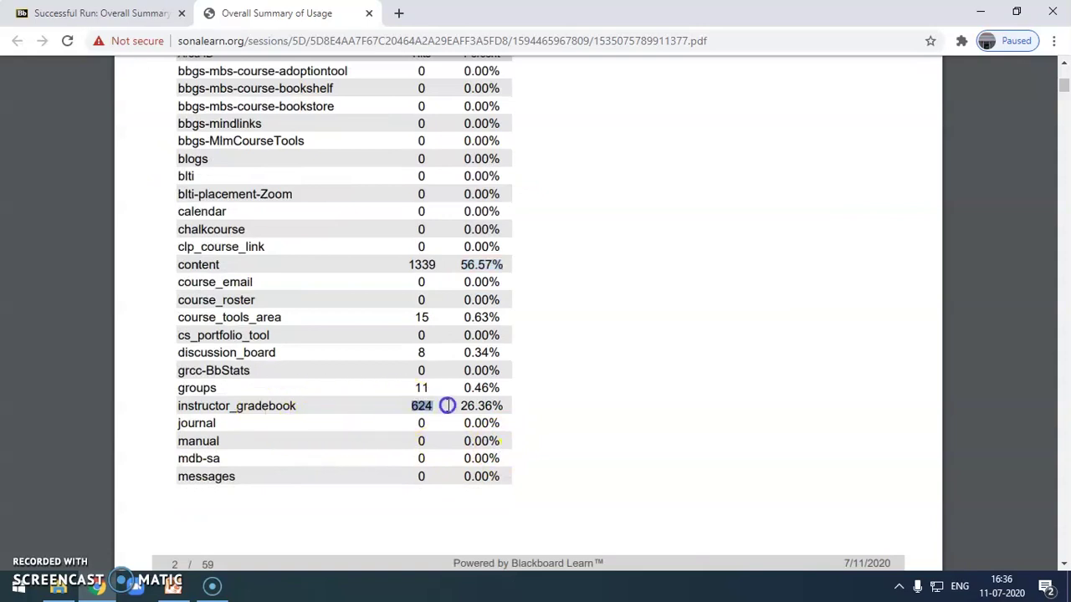
- Examine the student_gradebook hits and percentage and the total hits at the end of the report's area table
scroll(499, 412, "down", 3)
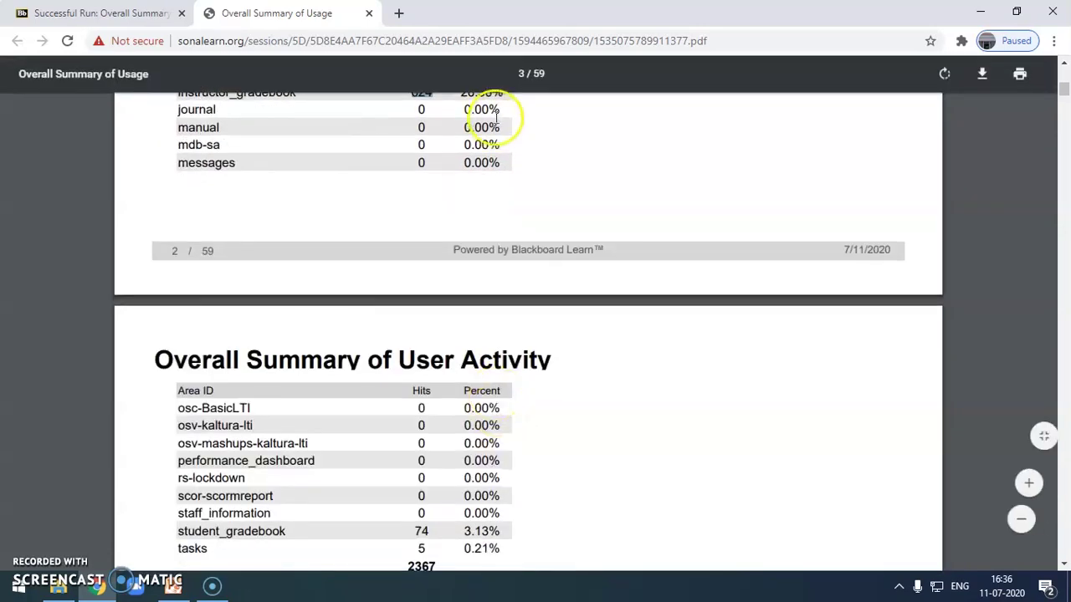
scroll(615, 385, "down", 3)
left_click(238, 375)
left_click(420, 374)
left_click(475, 373)
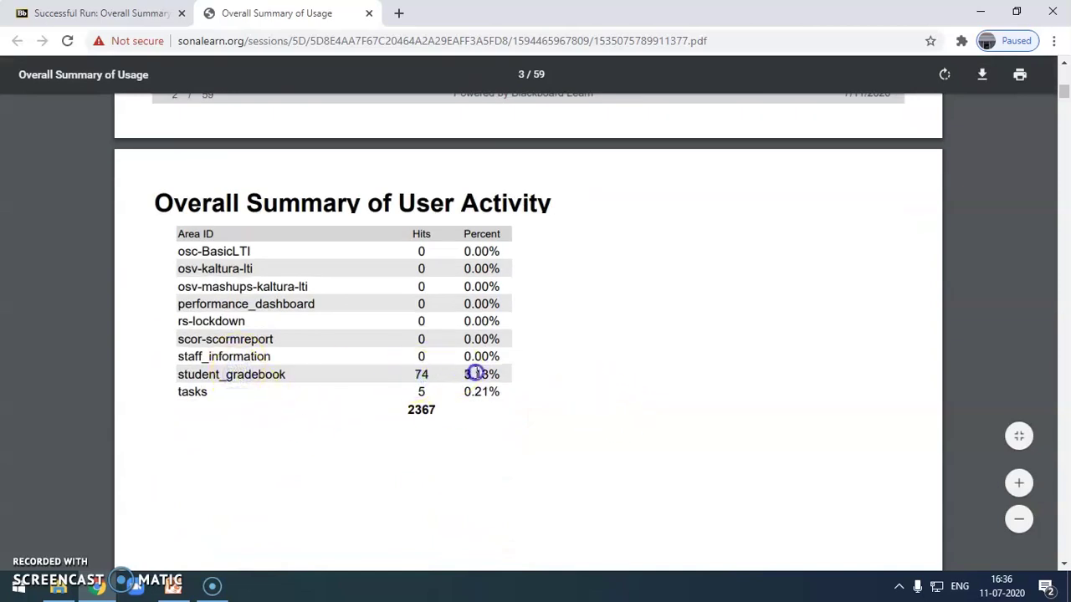
left_click(405, 406)
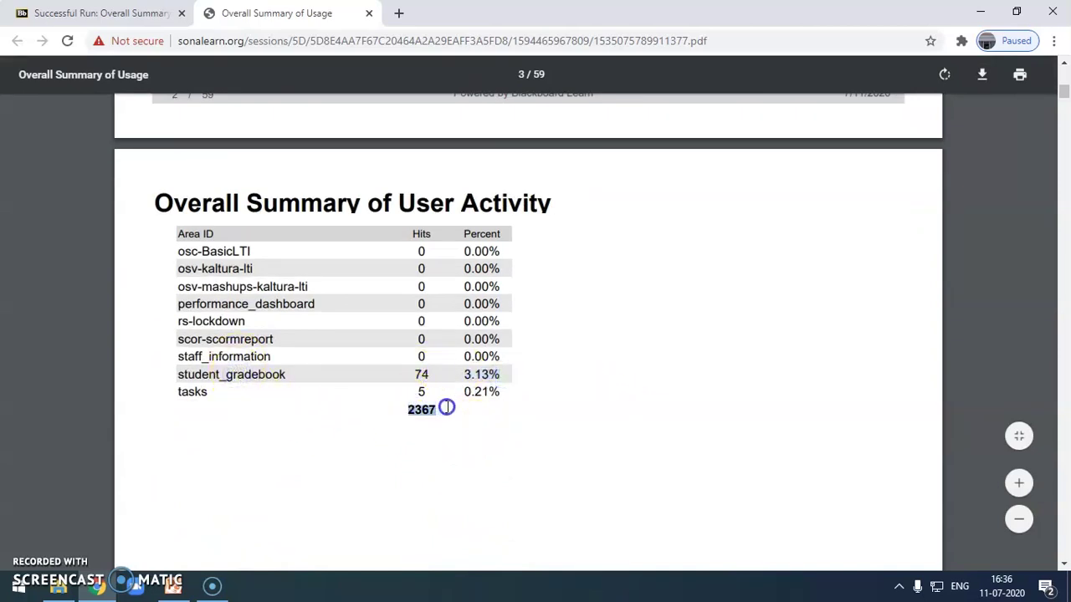
- Review the per-user activity table, comparing the announcement hits of the faculty member and the individual students
scroll(551, 456, "down", 8)
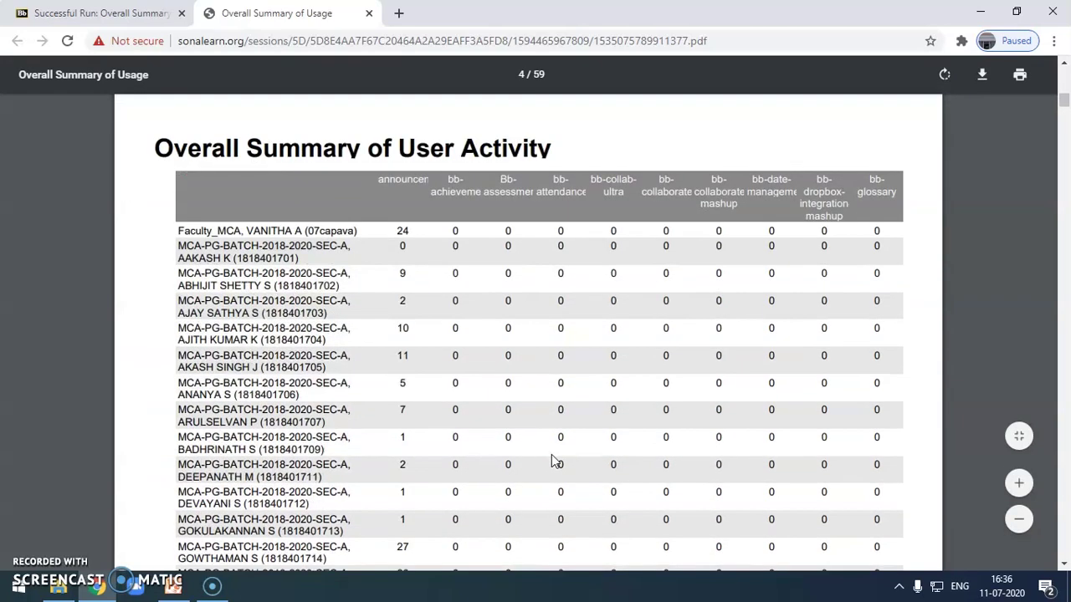
scroll(551, 459, "up", 2)
left_click(621, 341)
left_click(491, 545)
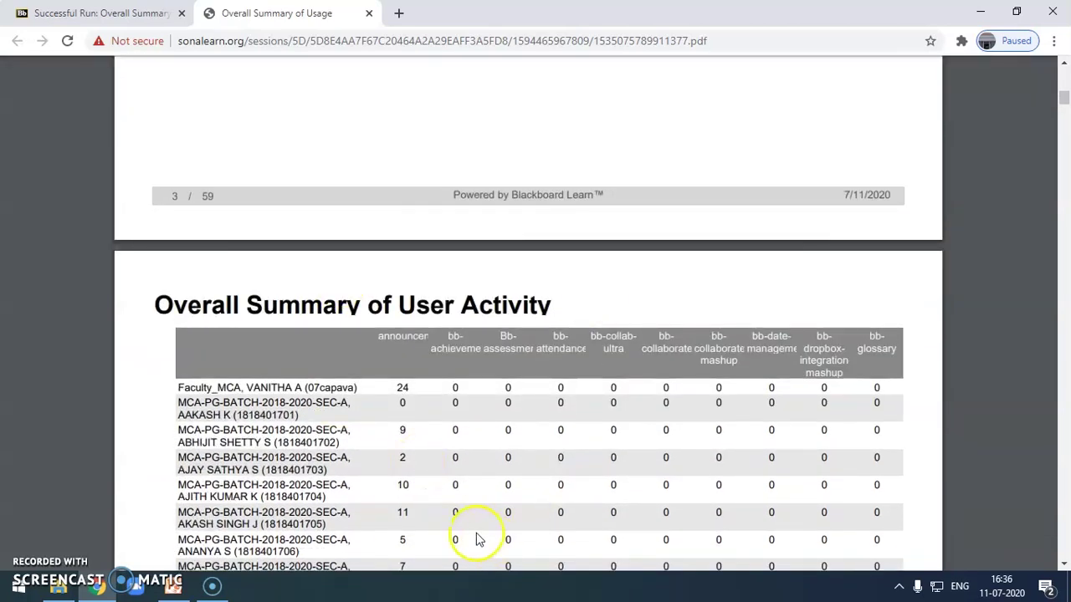
scroll(435, 451, "down", 10)
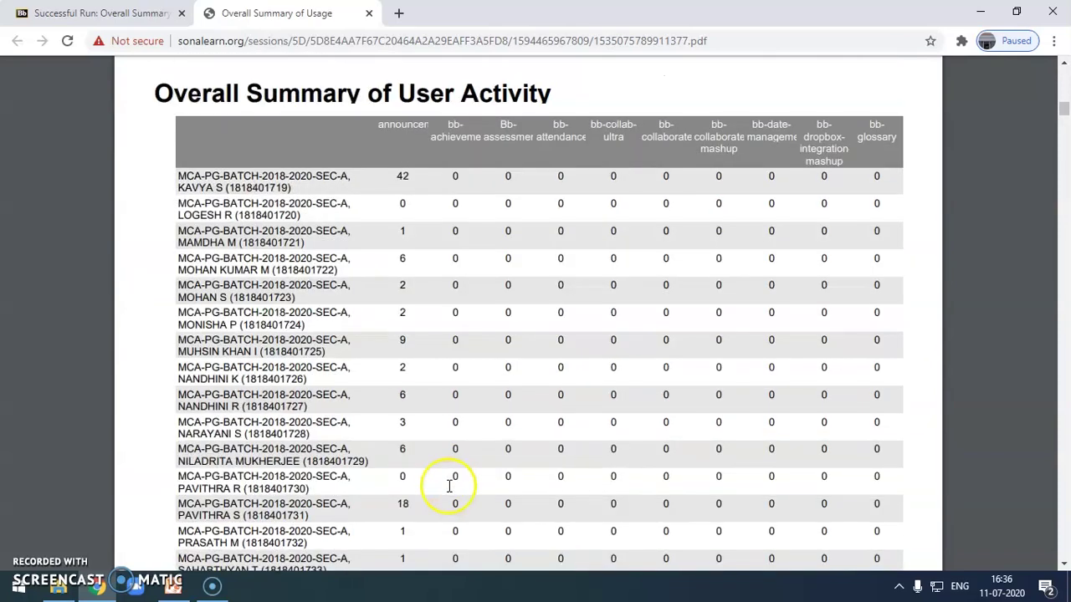
scroll(452, 485, "up", 5)
scroll(455, 488, "up", 10)
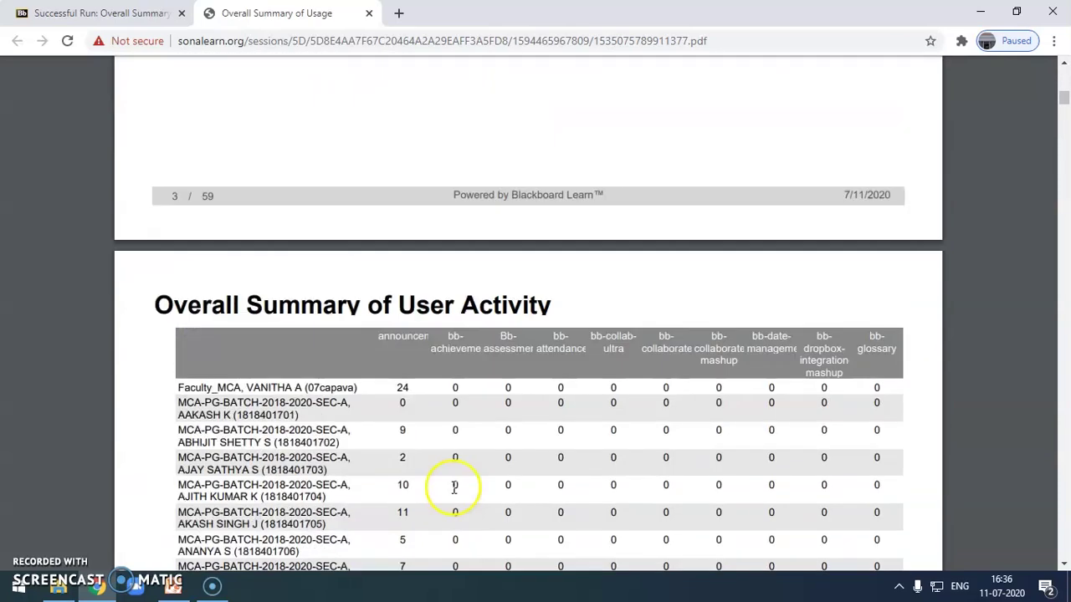
scroll(568, 452, "down", 10)
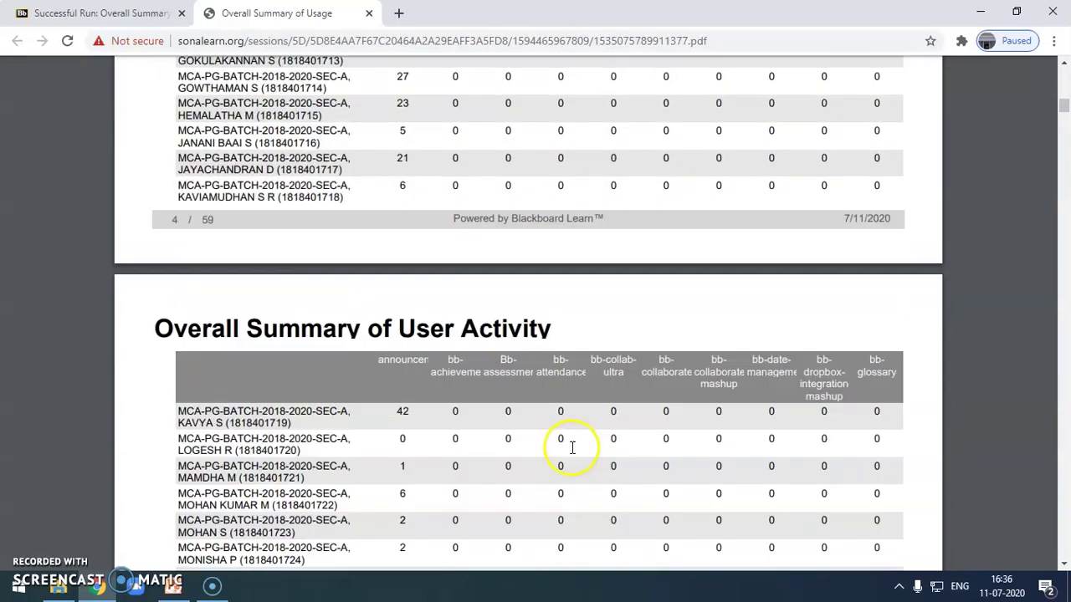
- Look through the following report pages for each user's hits in the remaining course areas, up to page 16
scroll(572, 448, "down", 20)
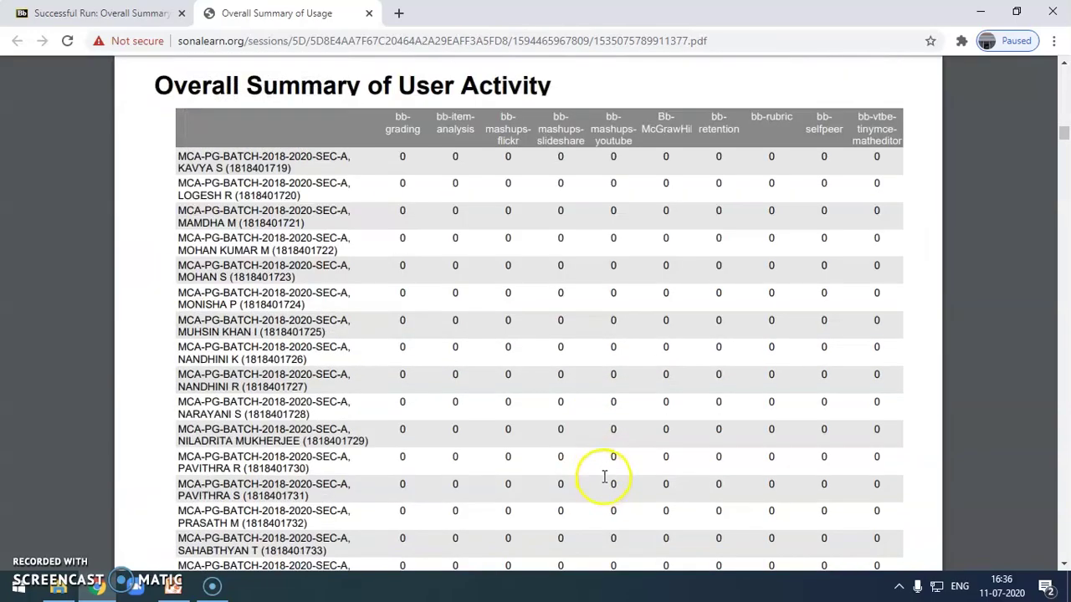
scroll(604, 470, "down", 10)
scroll(605, 466, "up", 4)
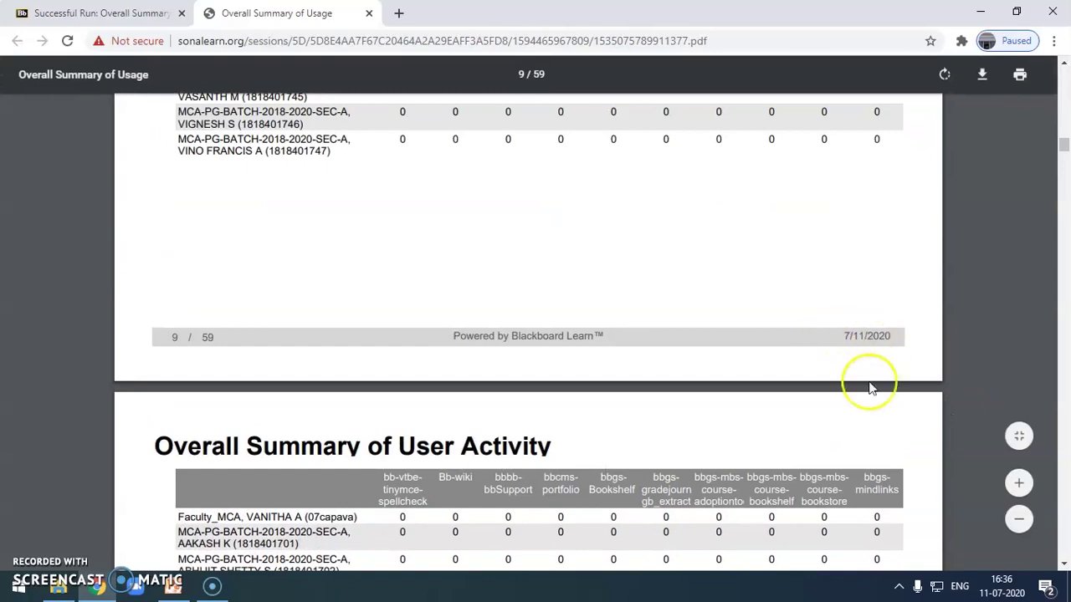
scroll(836, 458, "down", 8)
scroll(837, 454, "down", 20)
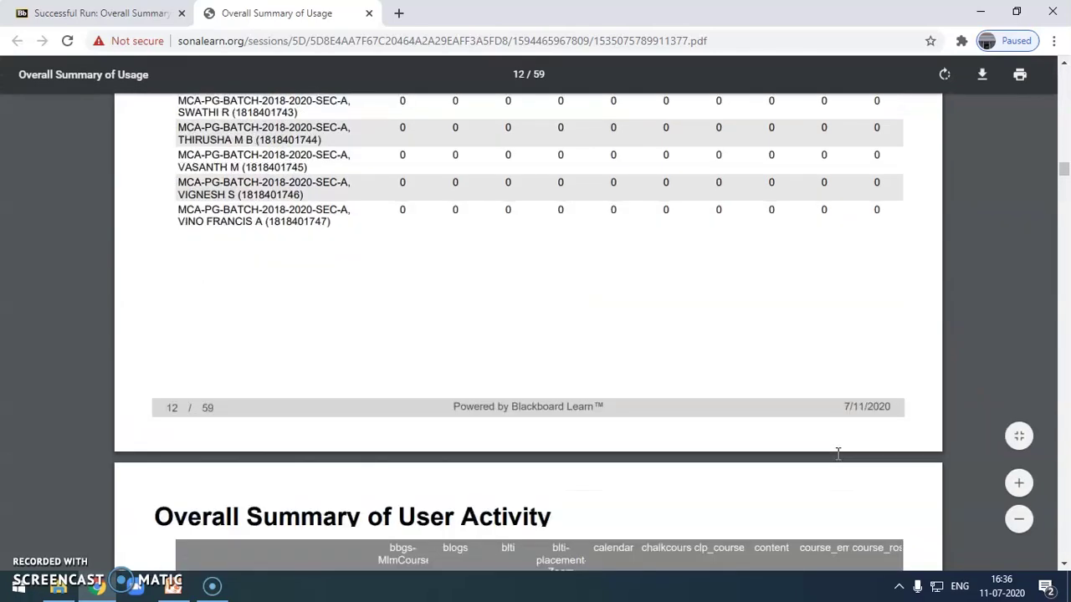
scroll(837, 462, "down", 10)
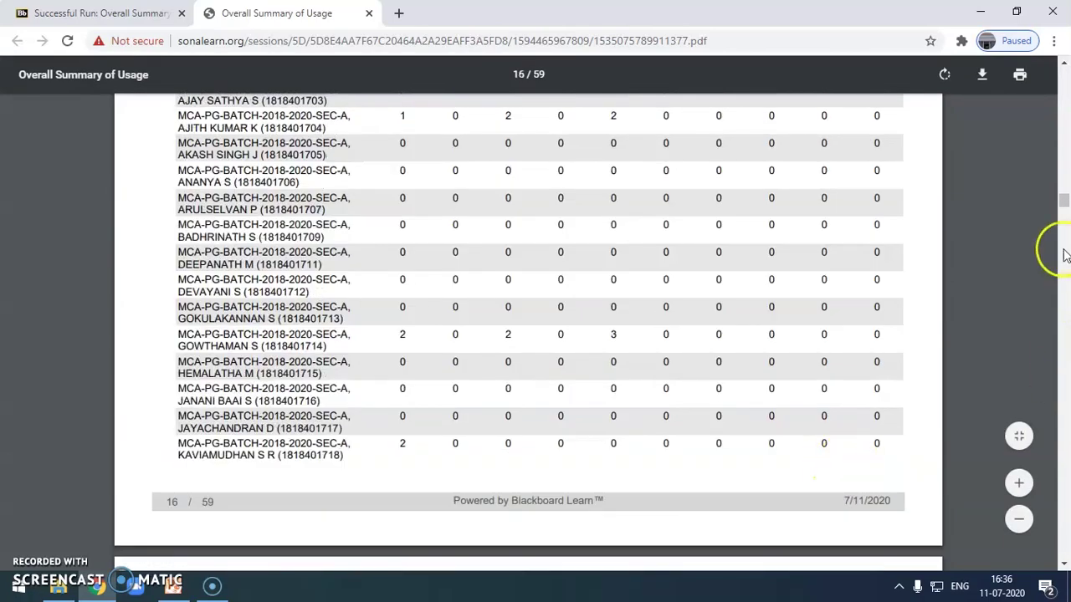
- Return to the report's first page, close the report, and open the Web Technology course's Home Page
left_click_drag(1063, 203, 1066, 29)
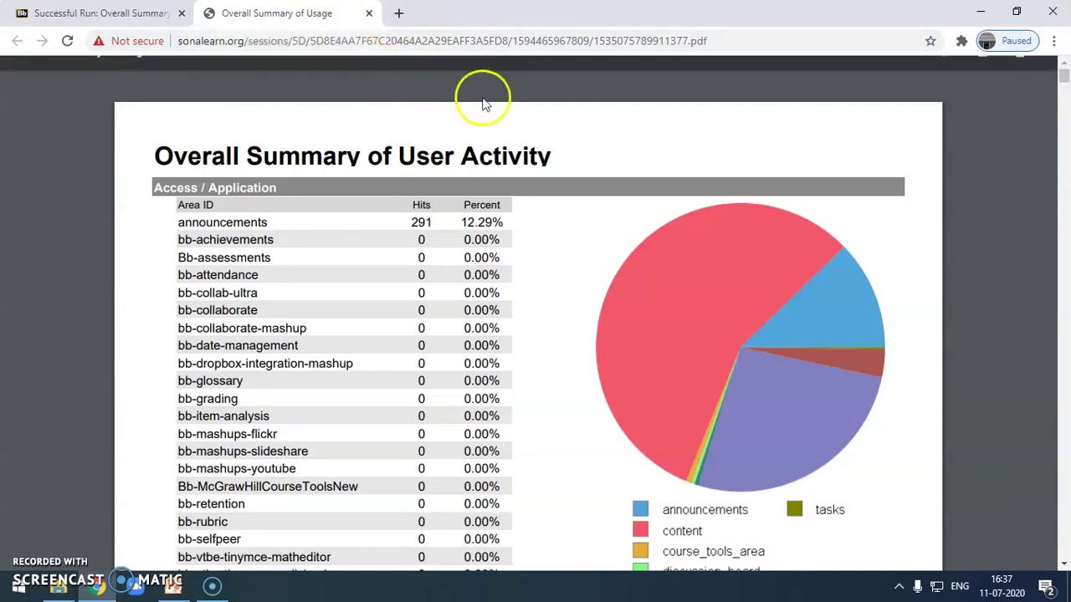
left_click(371, 16)
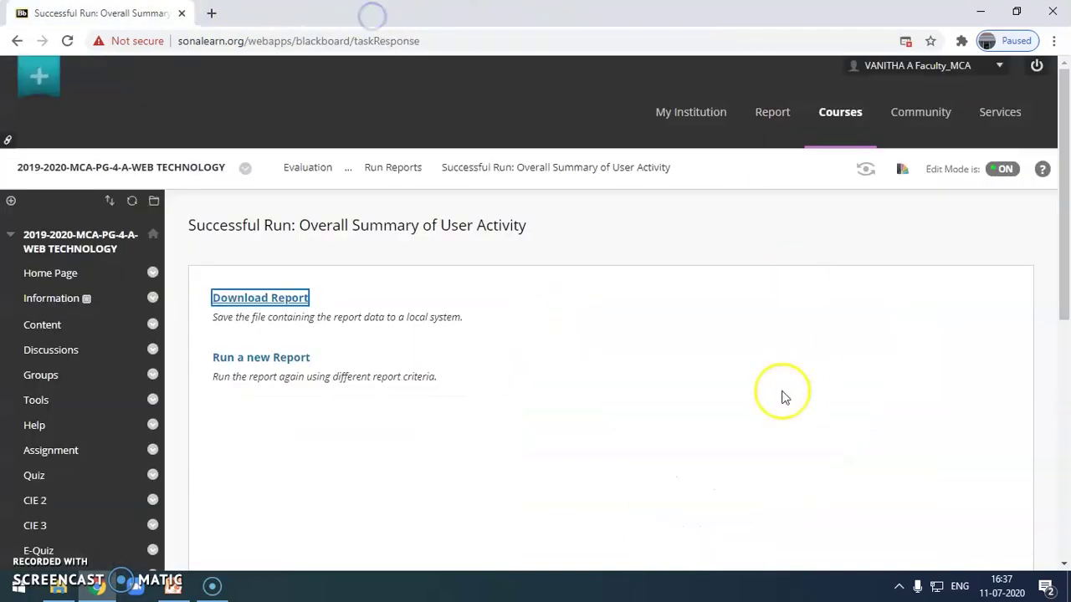
left_click(25, 275)
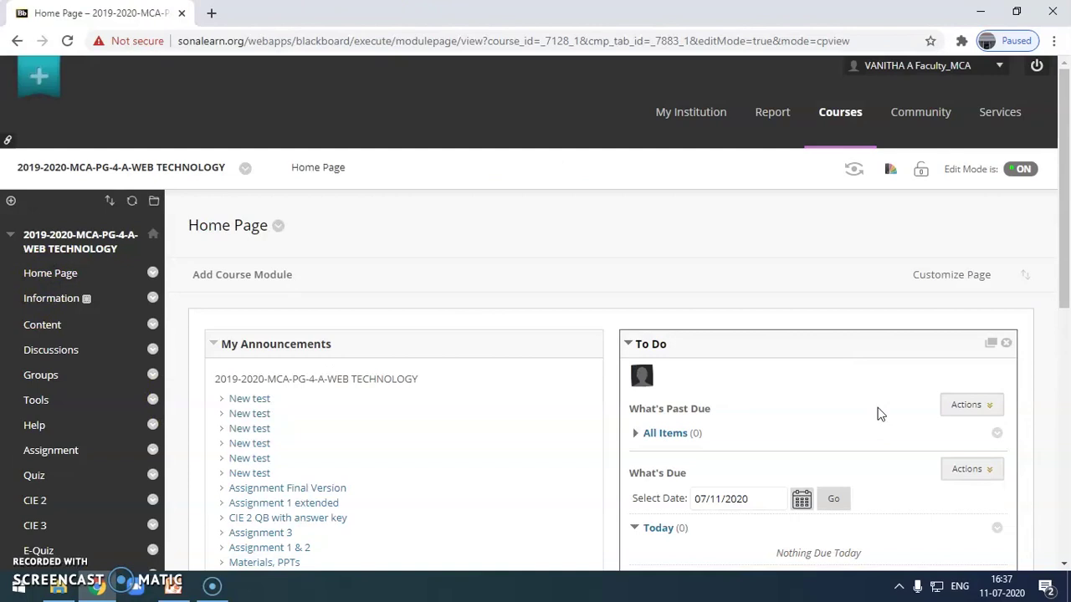